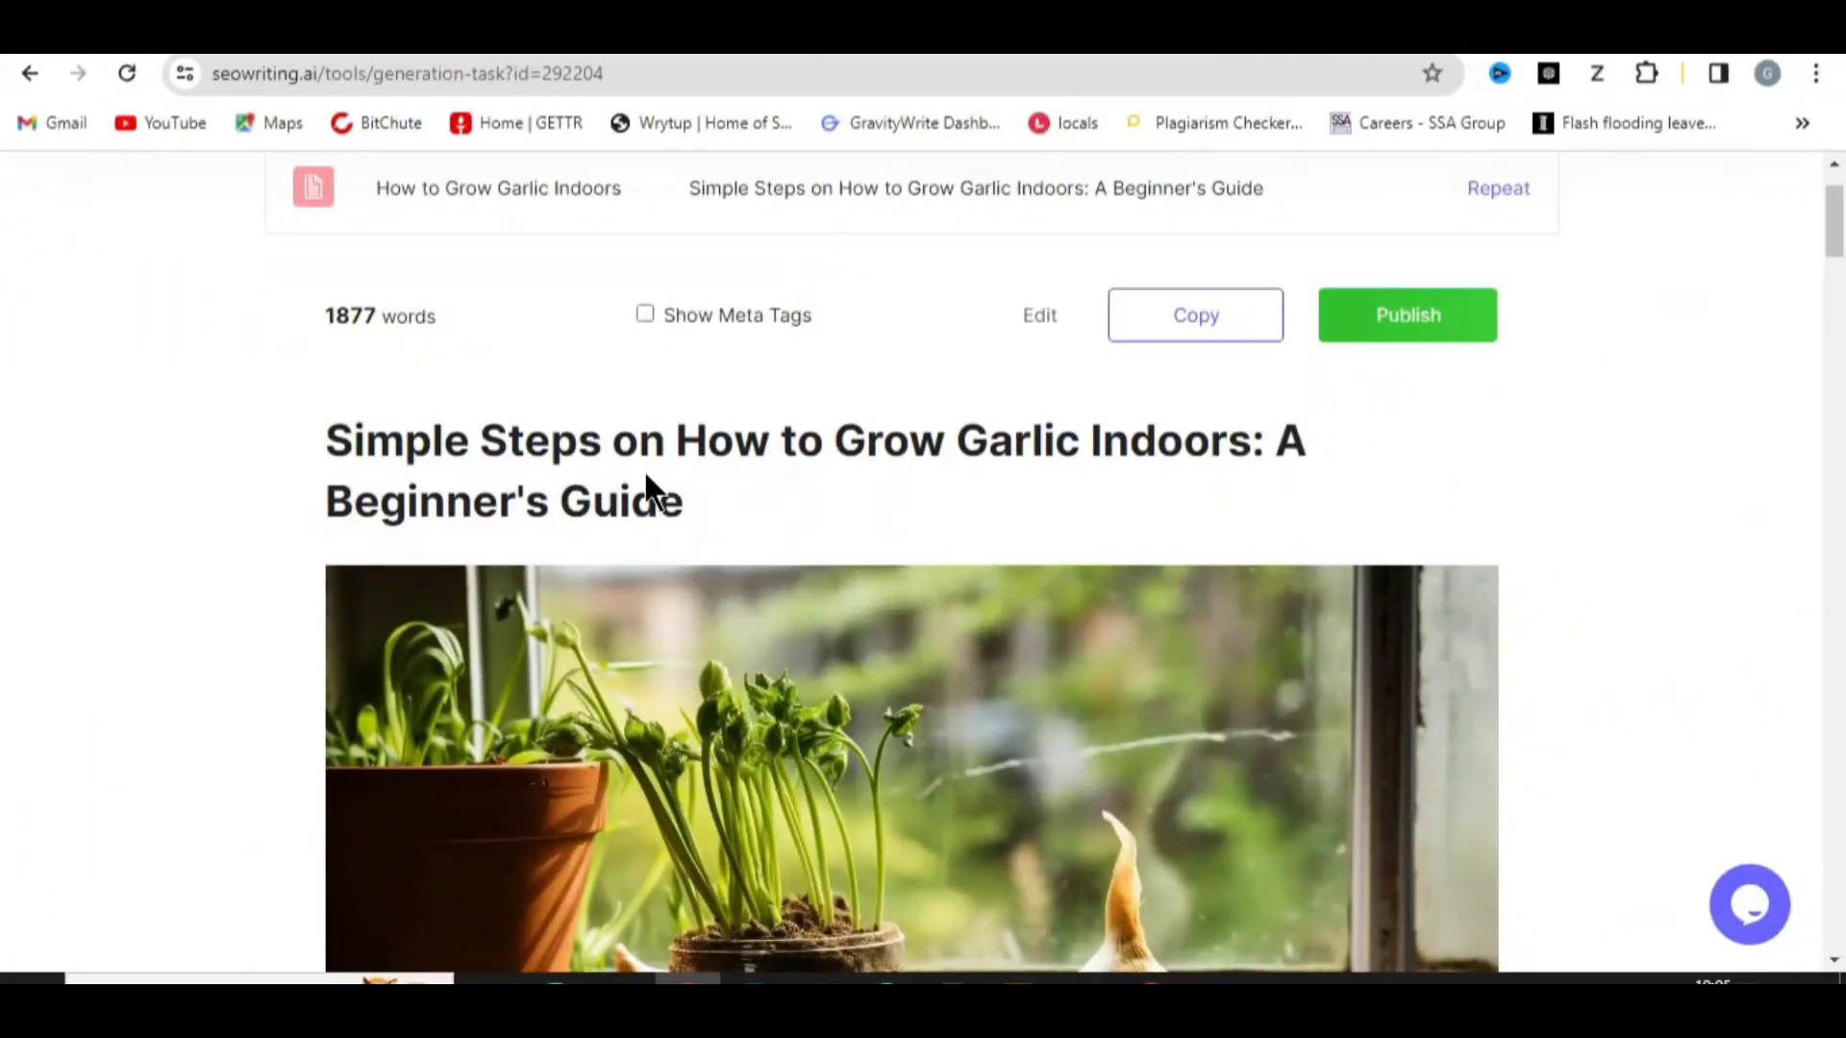
Scroll up and down through the generated article to review it.
scroll(646, 481, "up", 2)
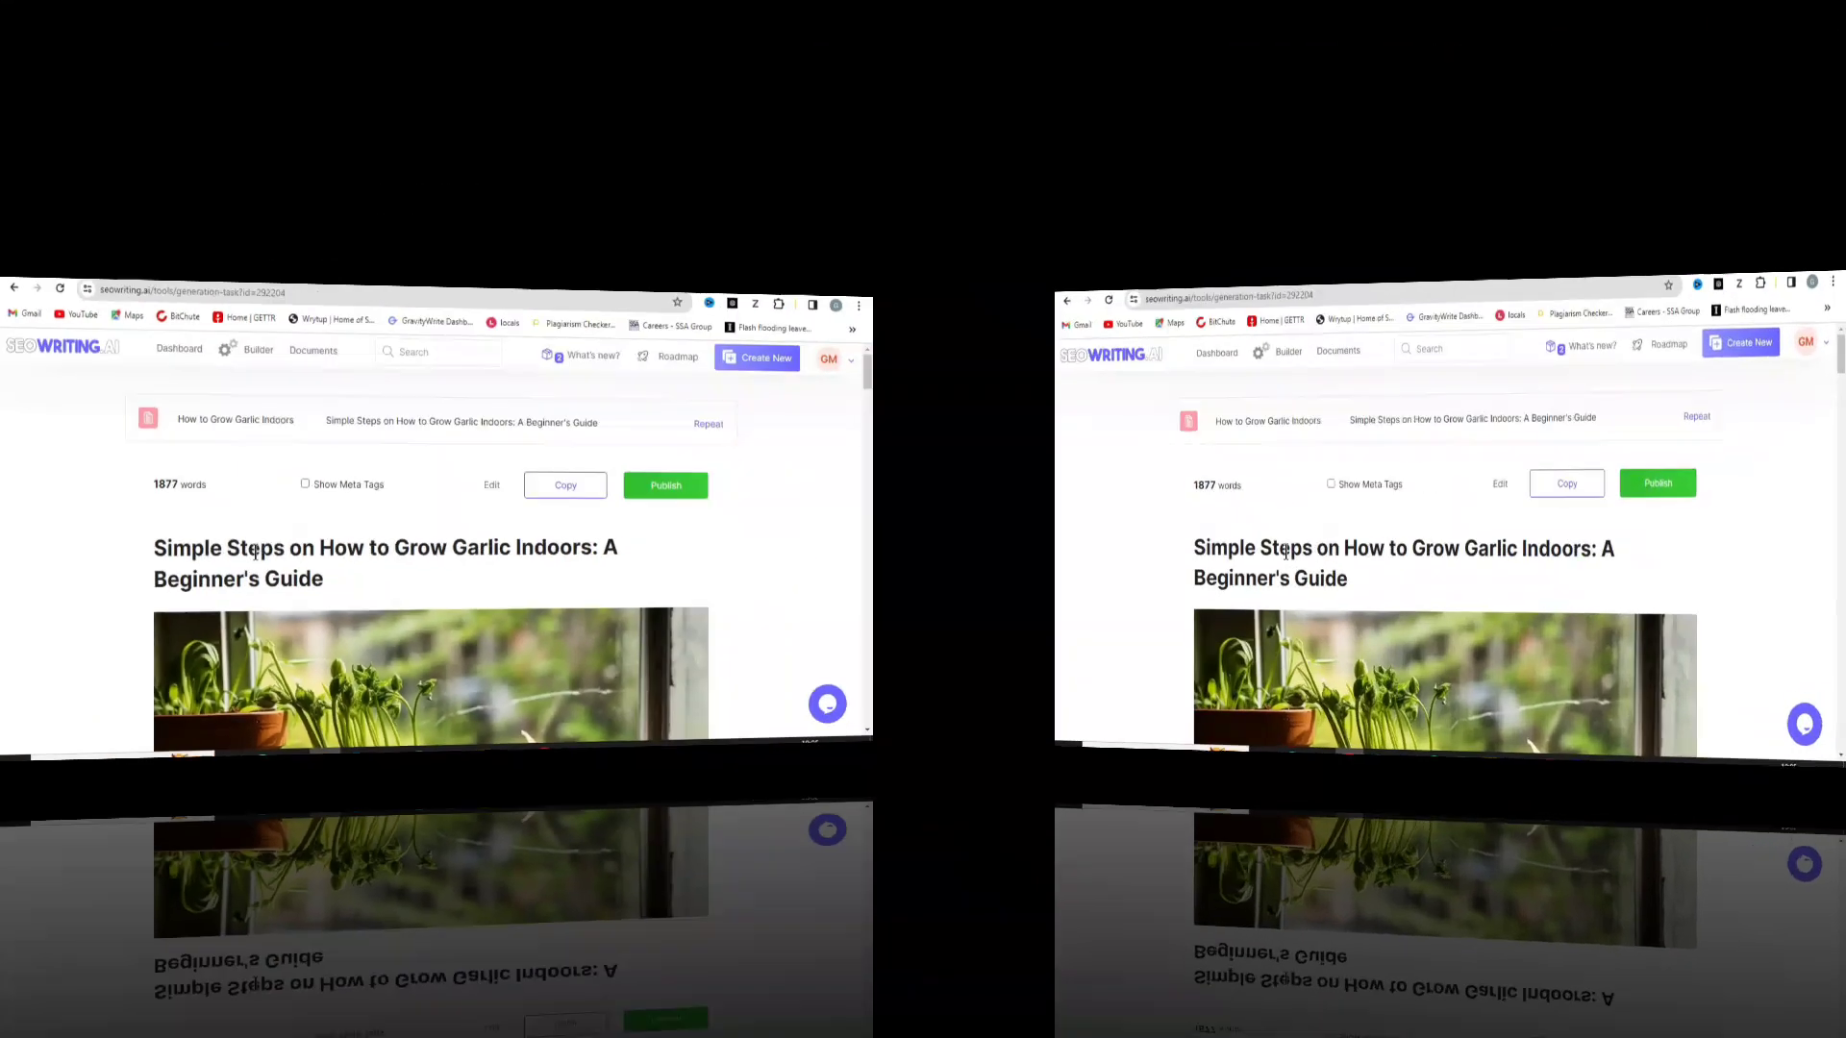
scroll(550, 587, "down", 2)
scroll(553, 590, "down", 6)
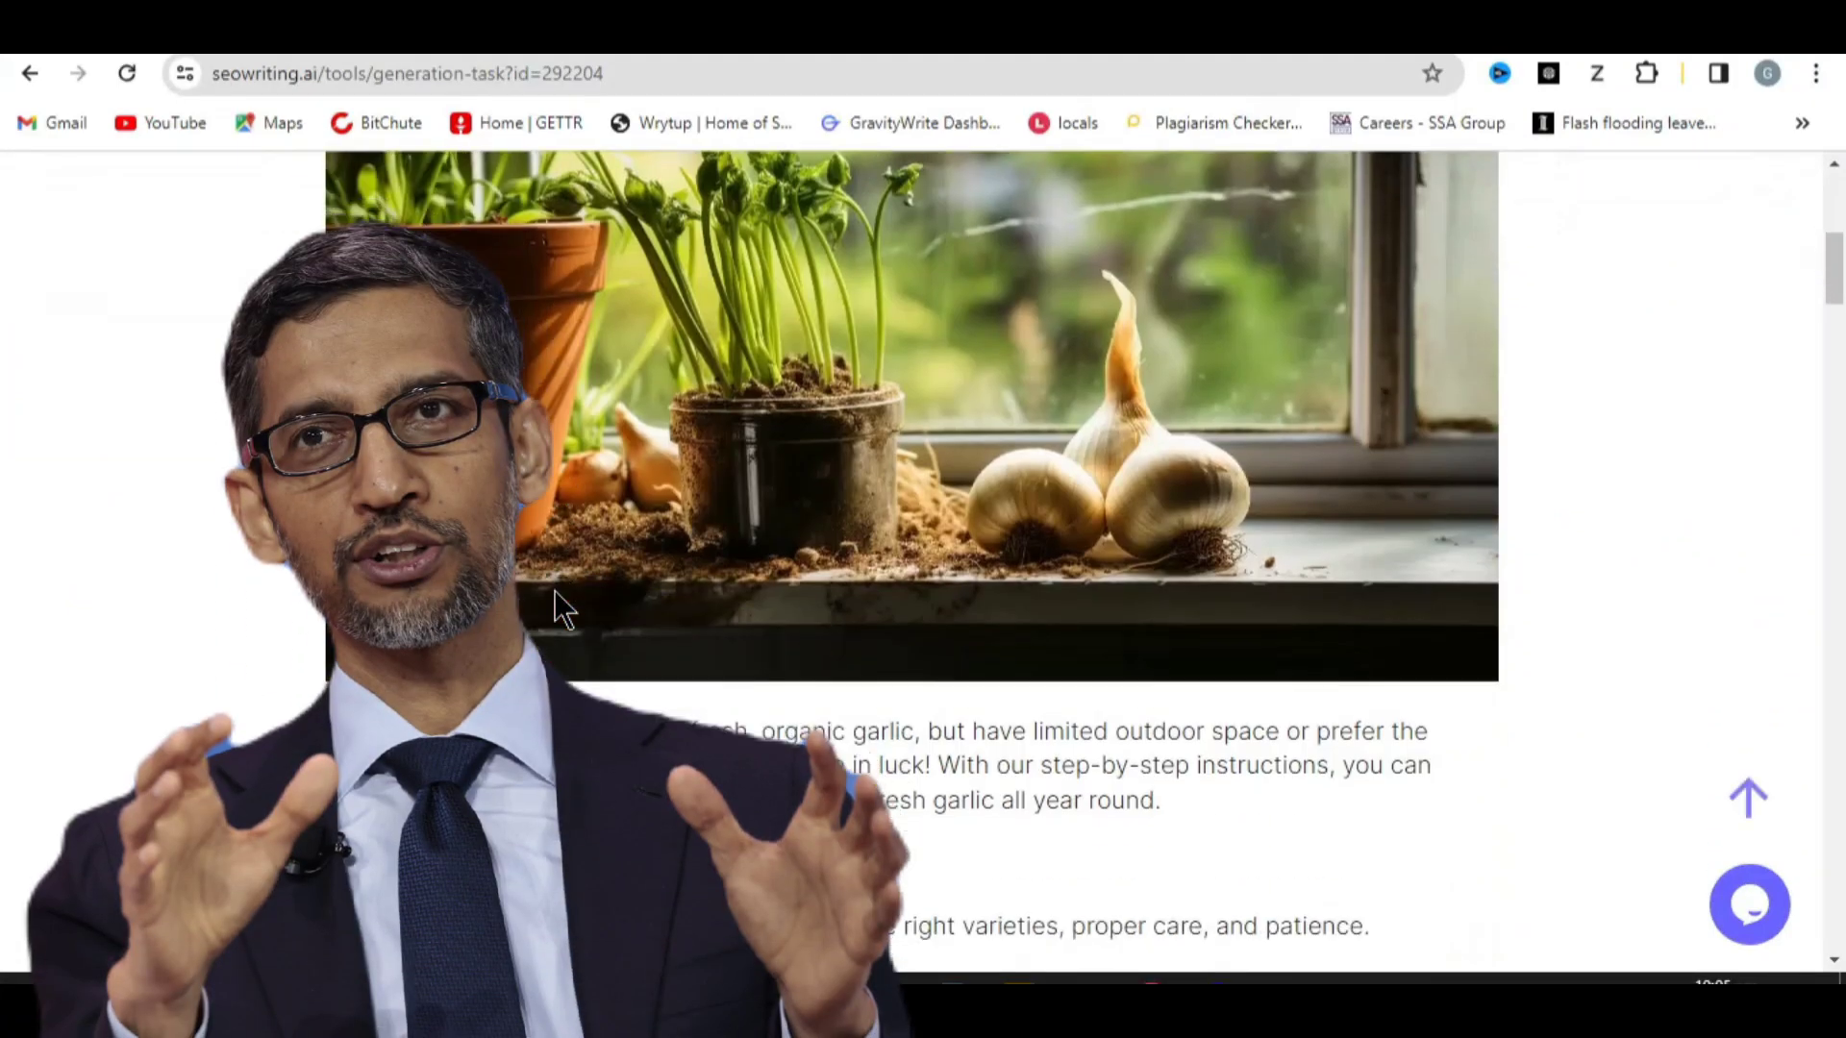
scroll(554, 590, "up", 6)
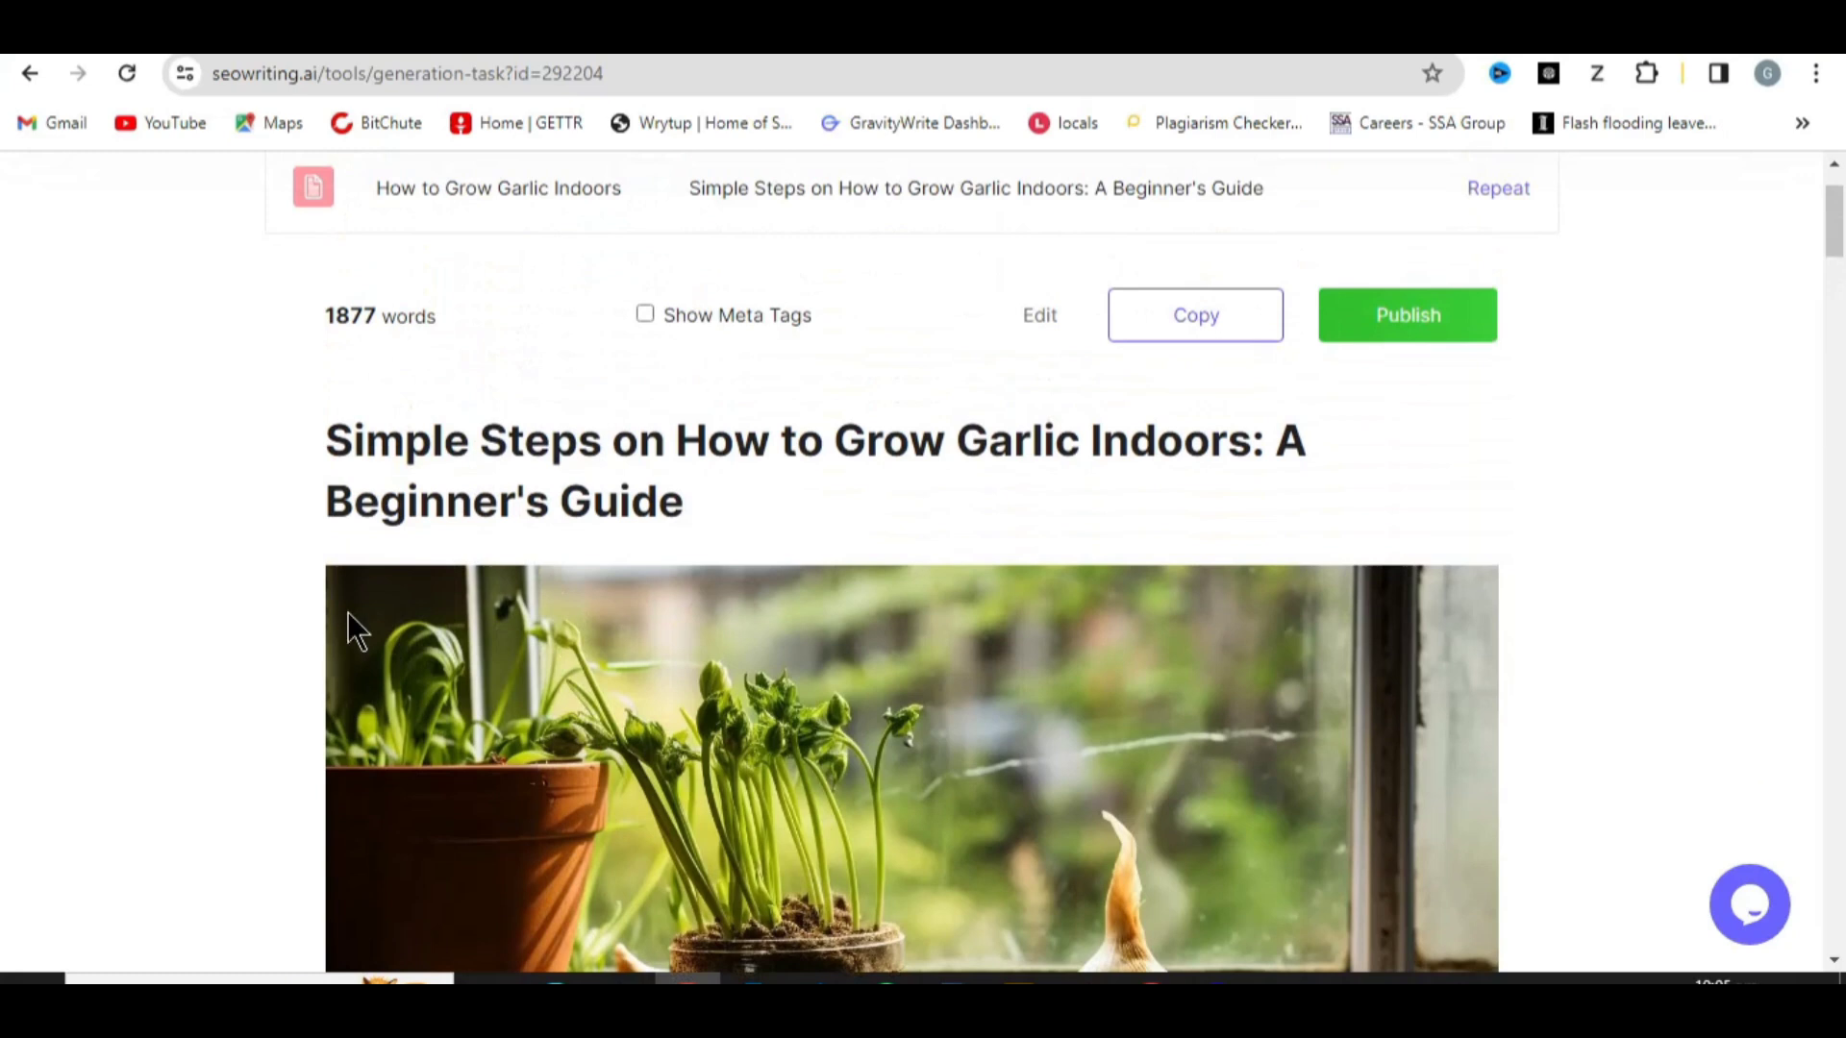
scroll(365, 581, "down", 2)
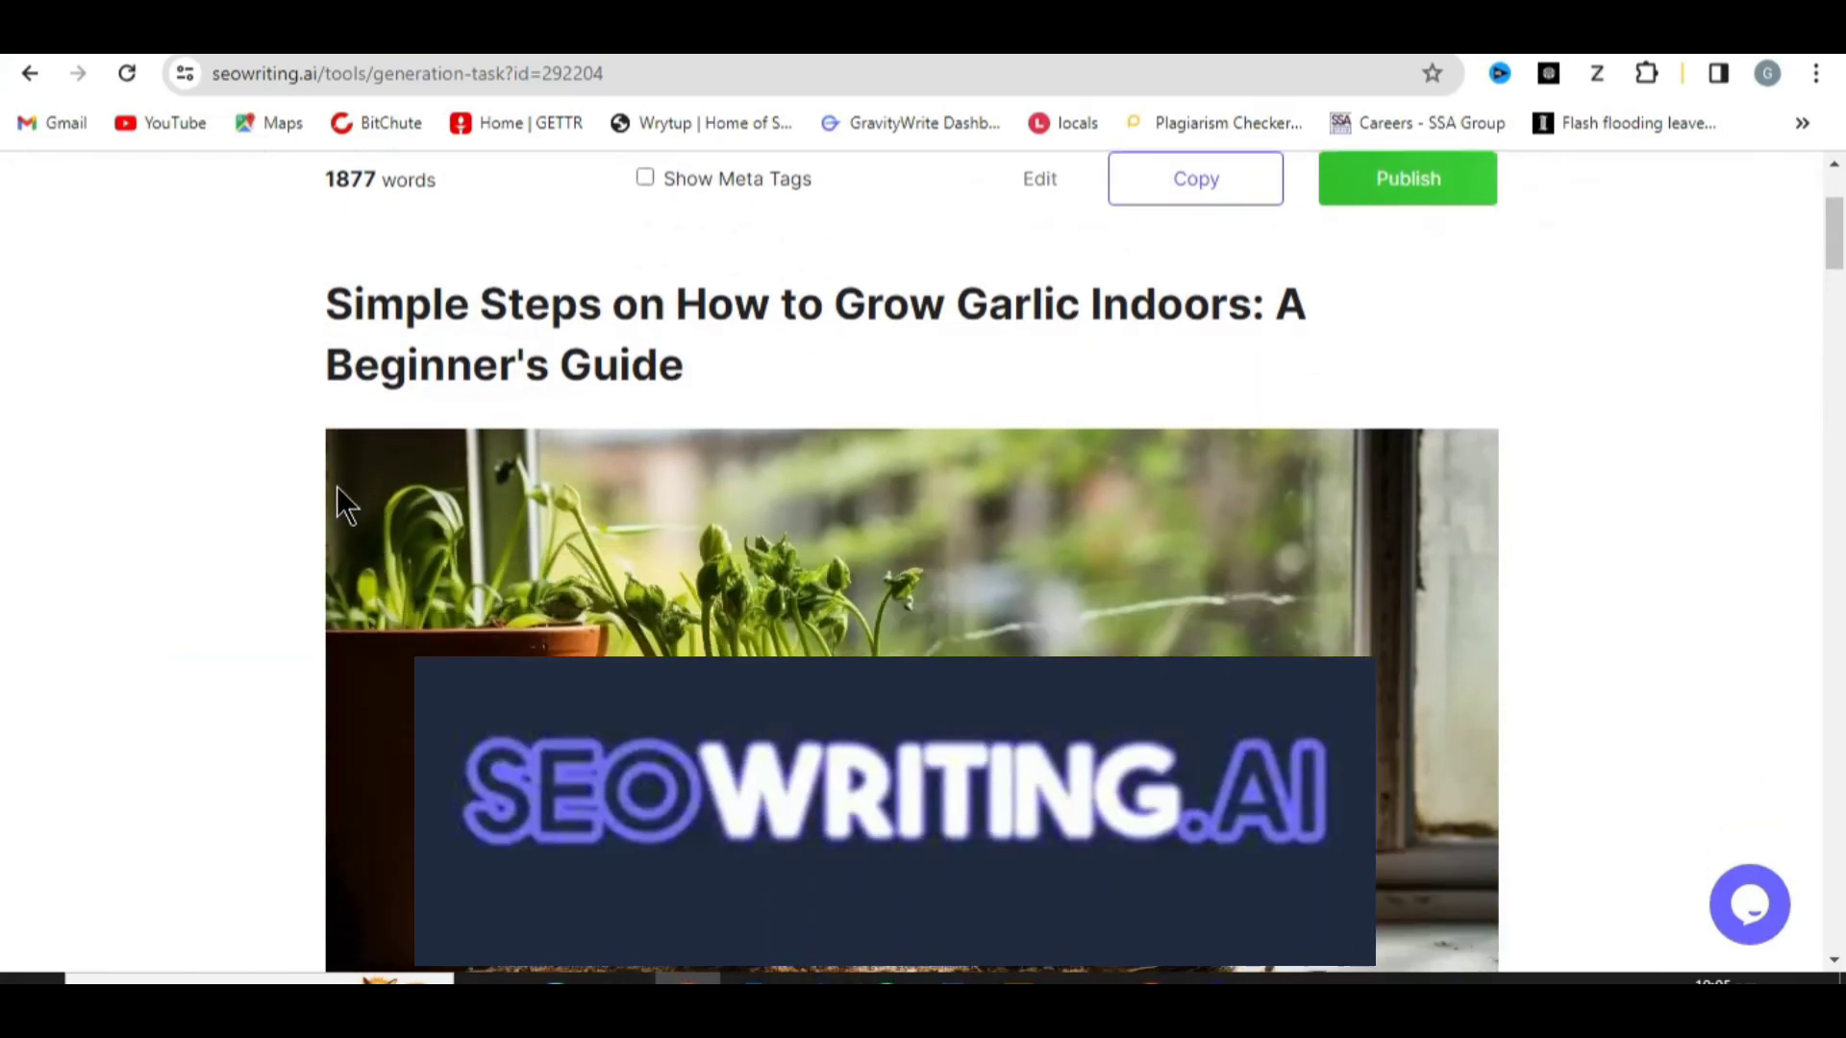
scroll(336, 487, "down", 3)
scroll(336, 485, "up", 4)
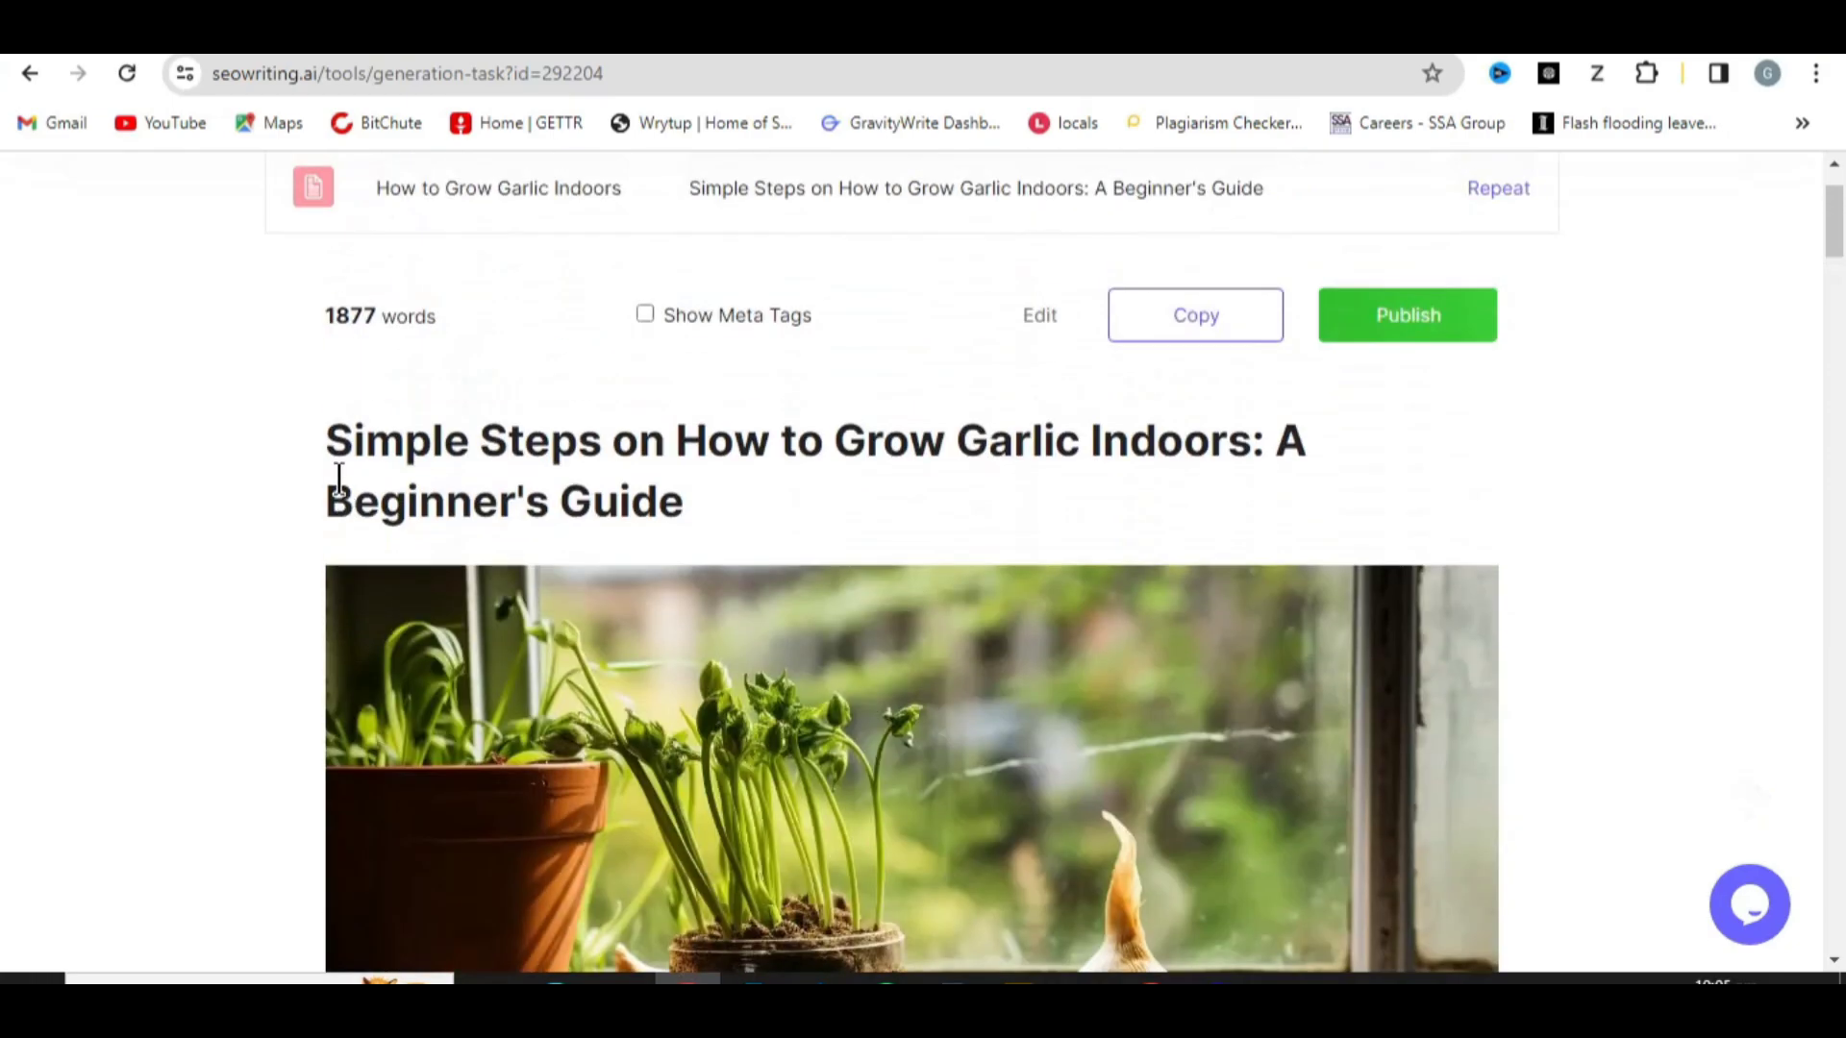
scroll(338, 477, "down", 4)
scroll(588, 392, "down", 20)
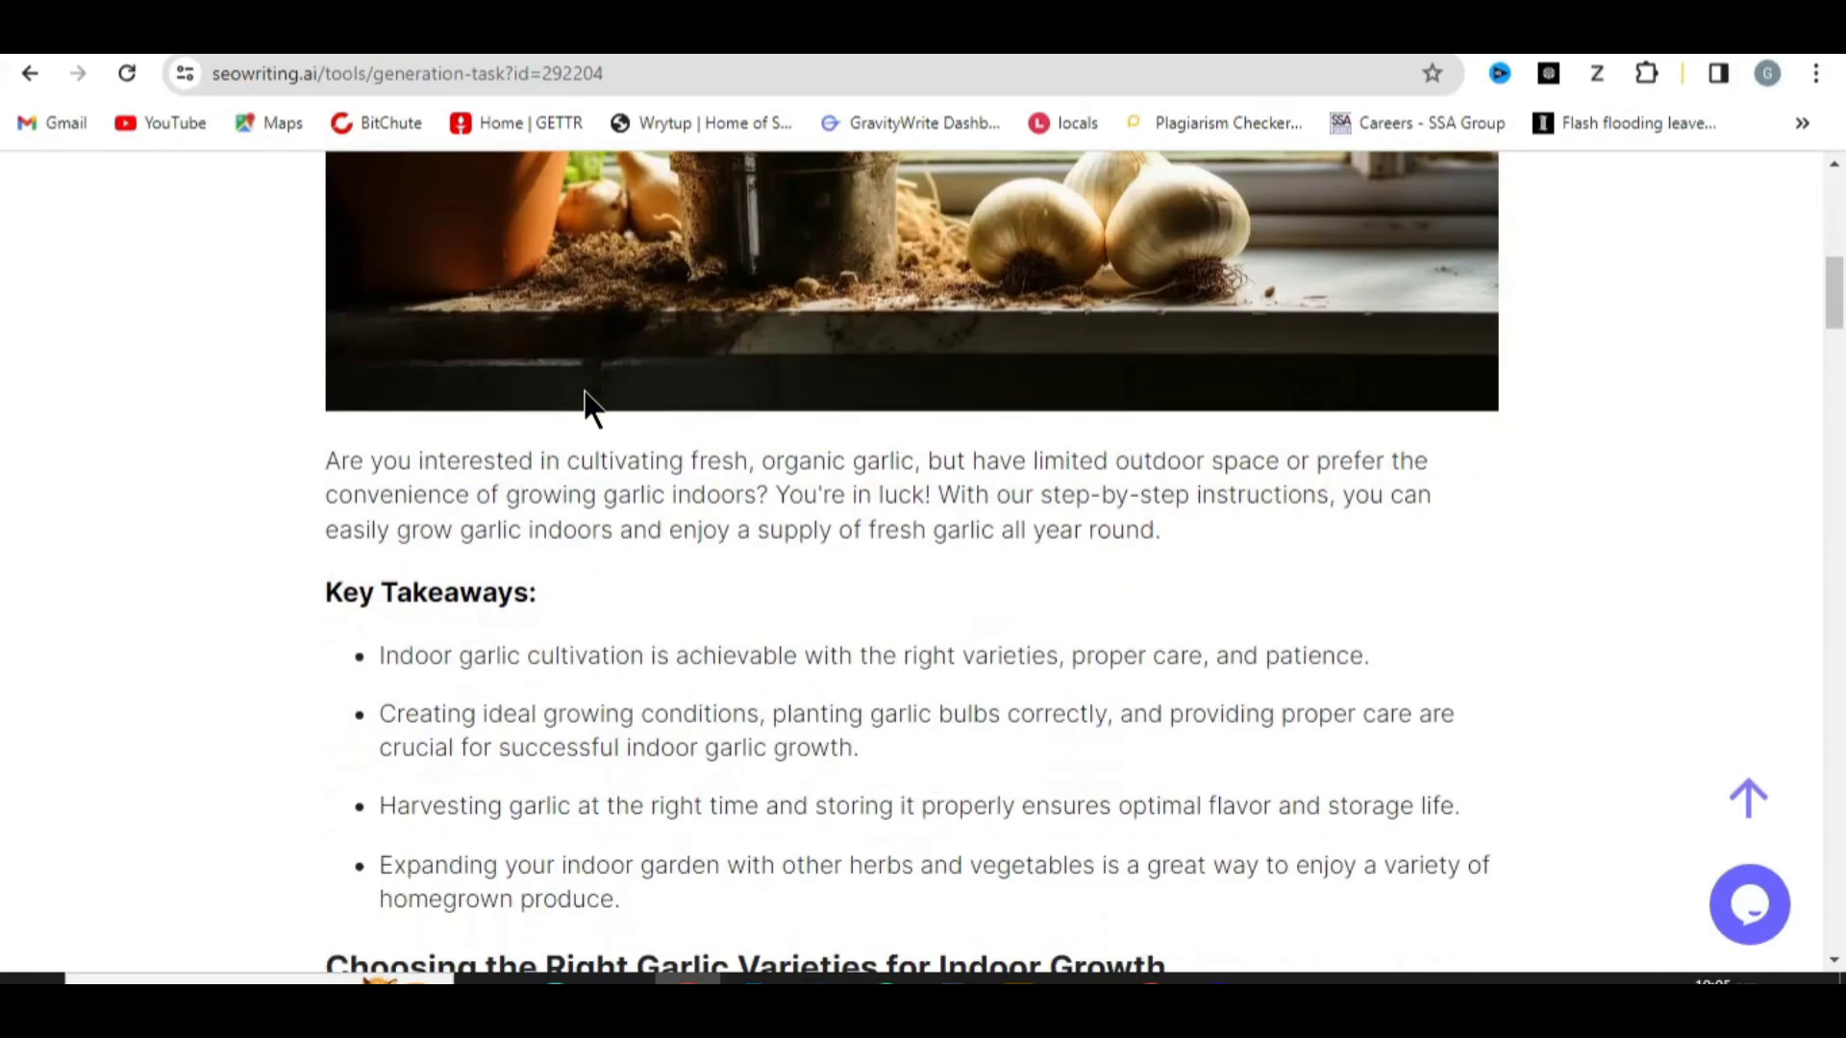
scroll(585, 396, "down", 20)
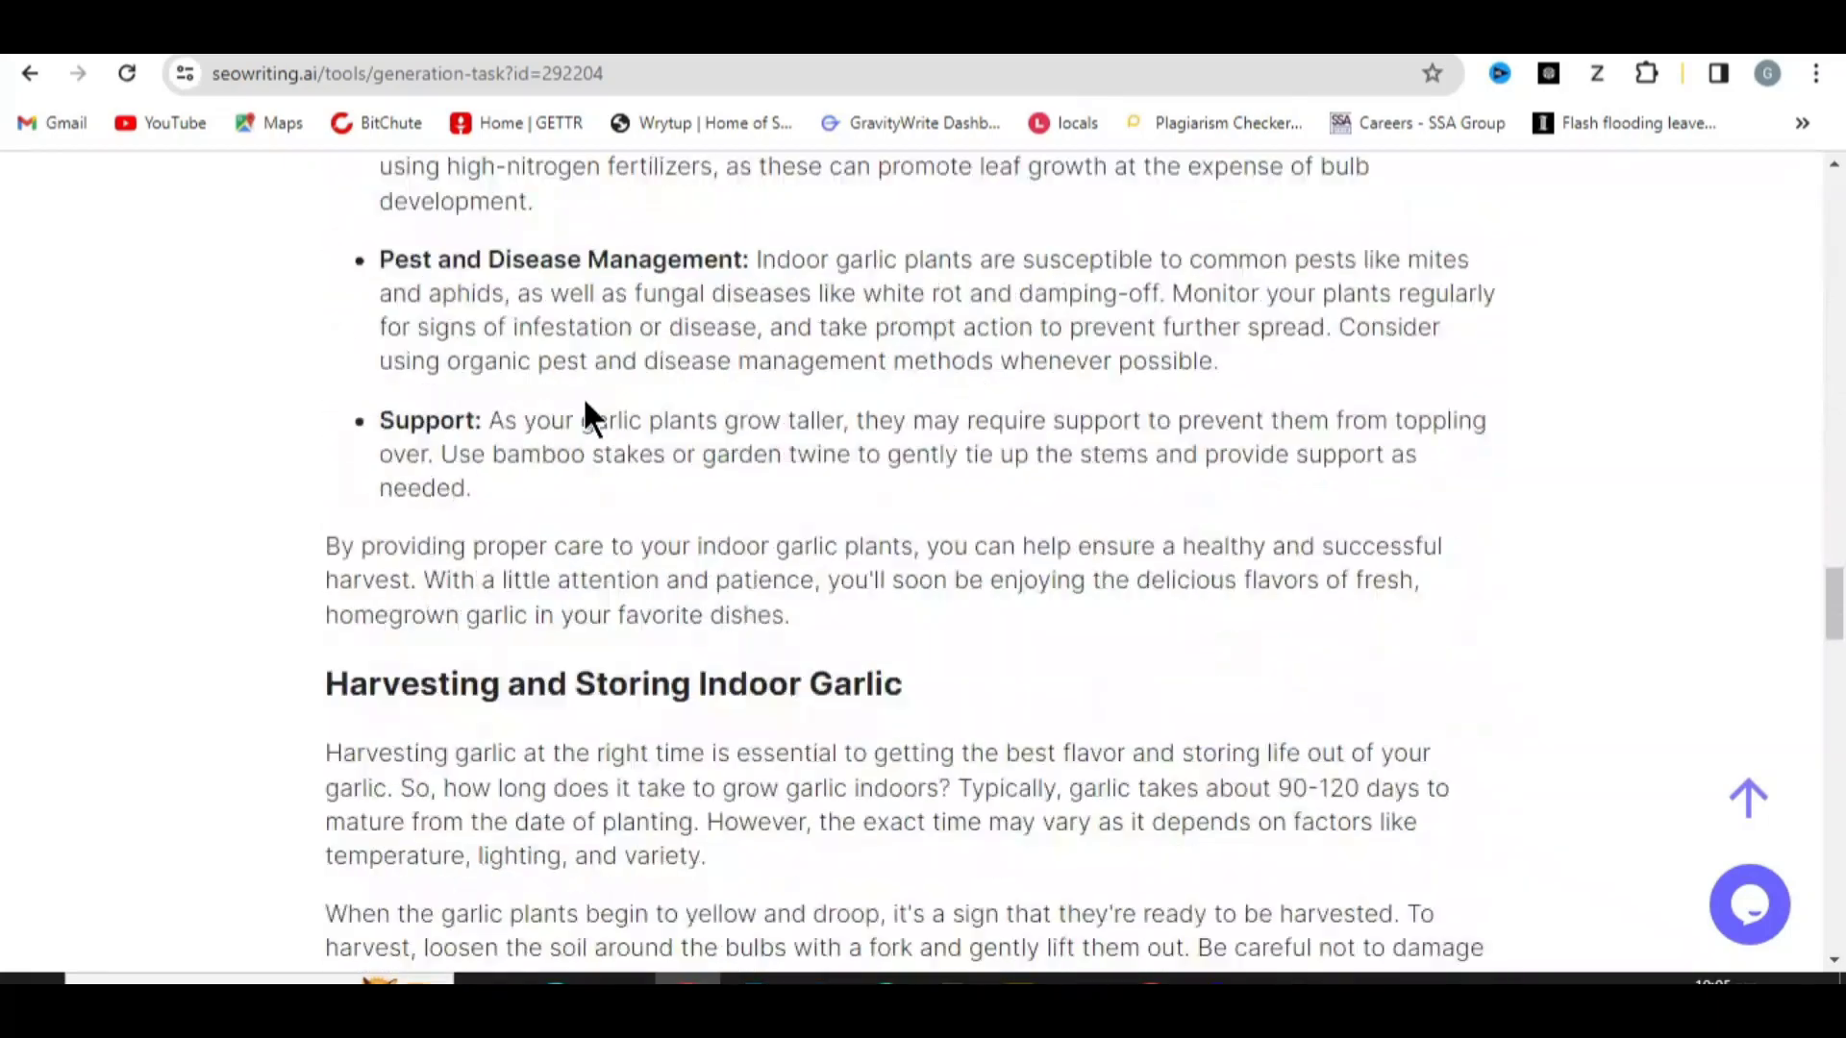
scroll(576, 453, "up", 20)
scroll(582, 454, "up", 20)
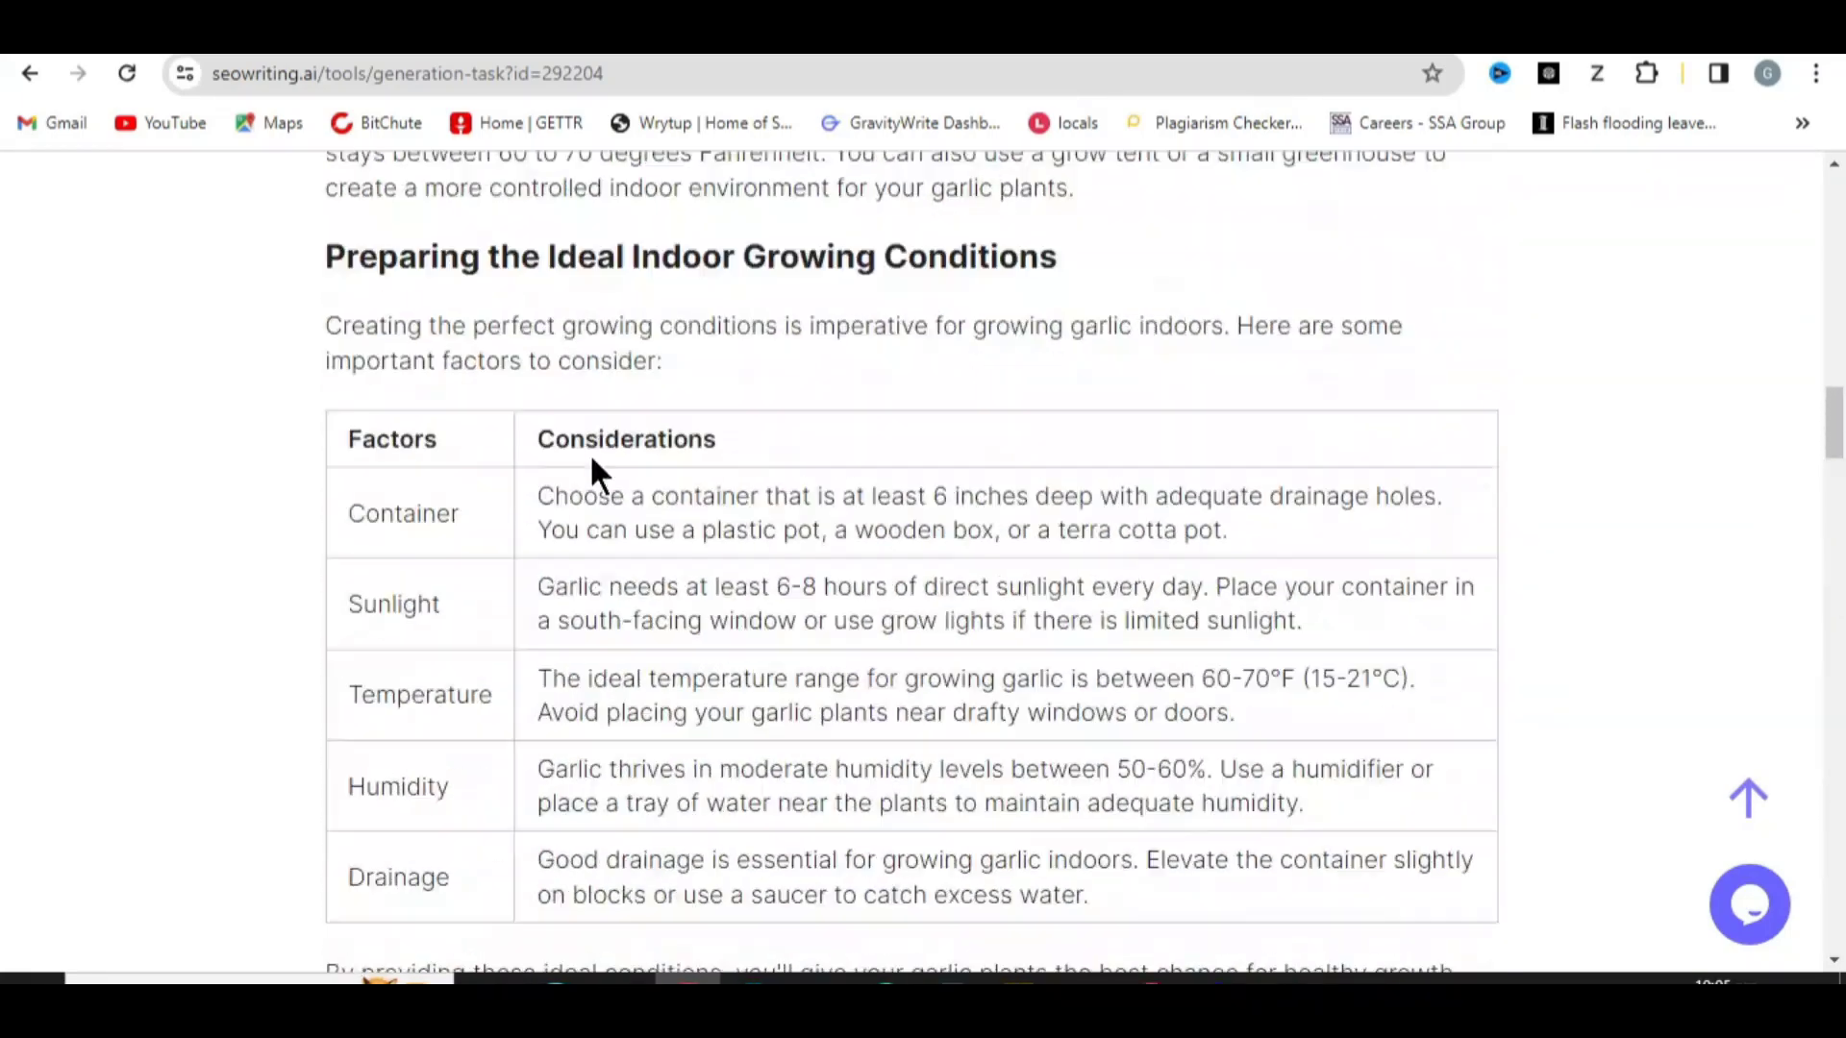
scroll(644, 625, "down", 1)
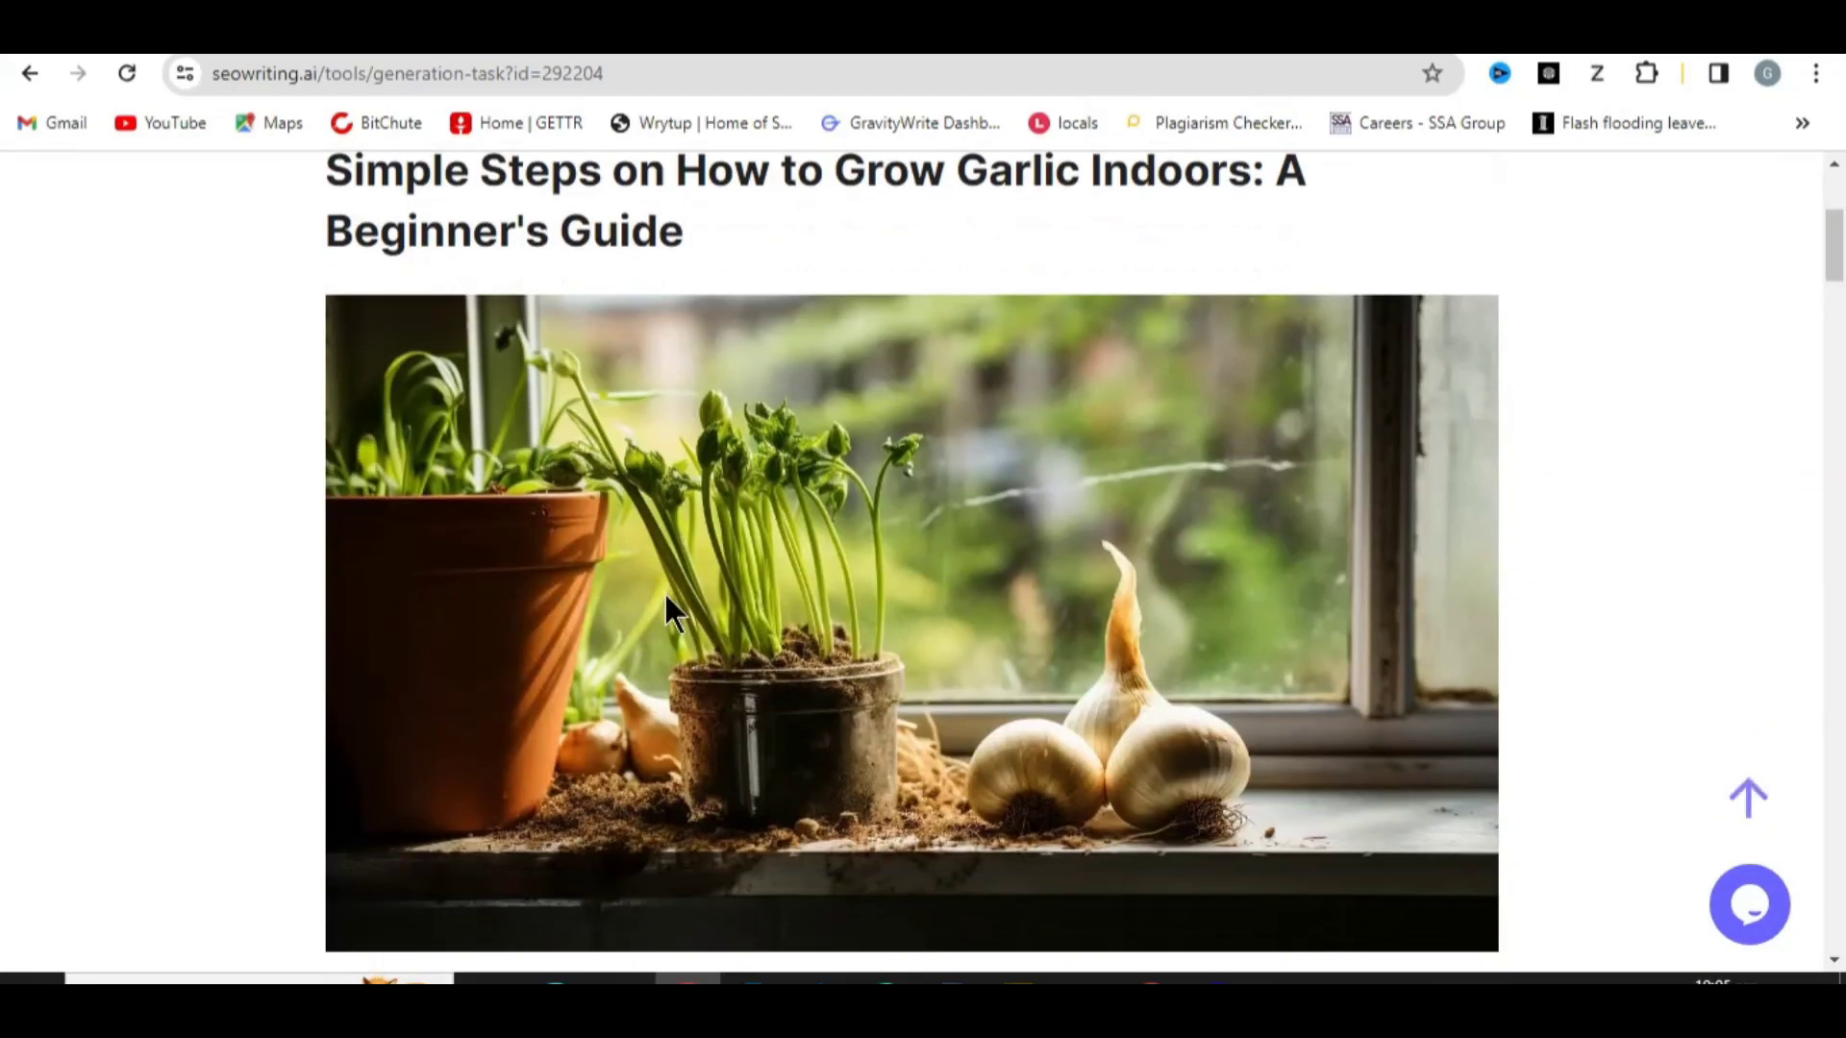
scroll(668, 616, "up", 3)
scroll(670, 688, "up", 1)
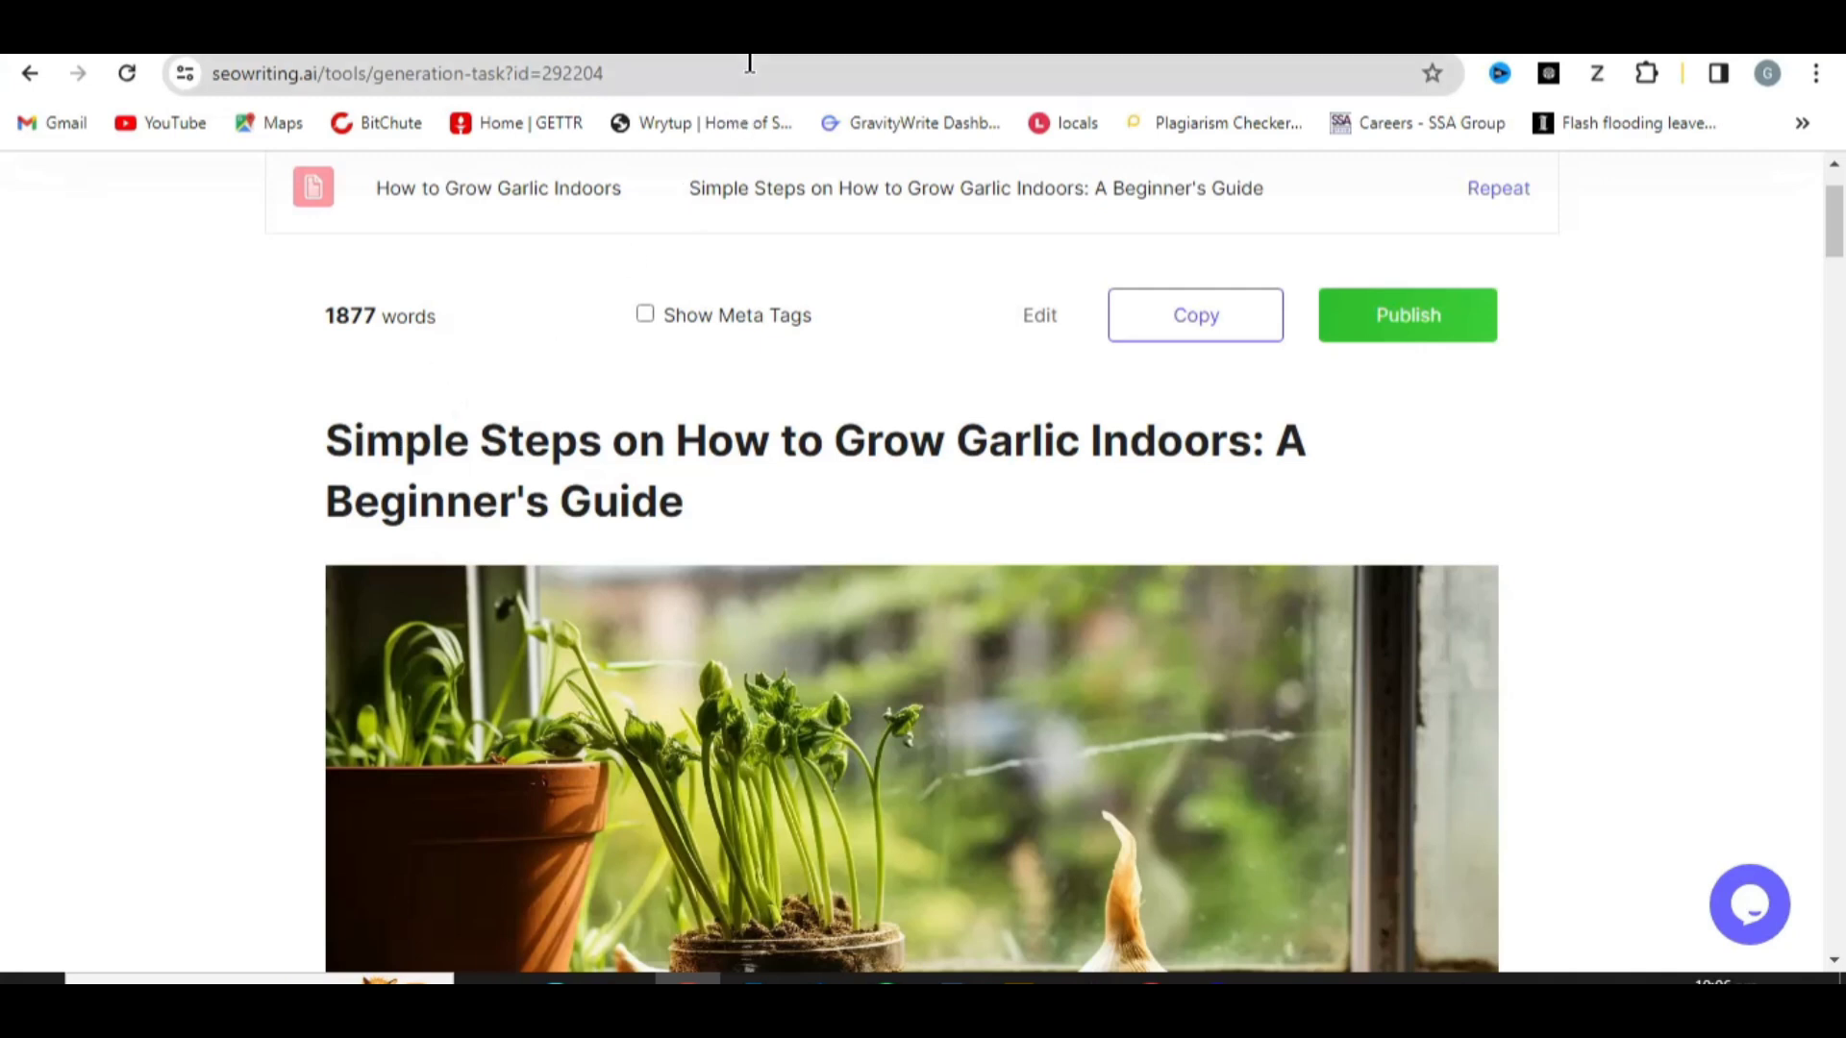
Switch to the search results on AI content ranking and read through them.
key("ctrl+Tab")
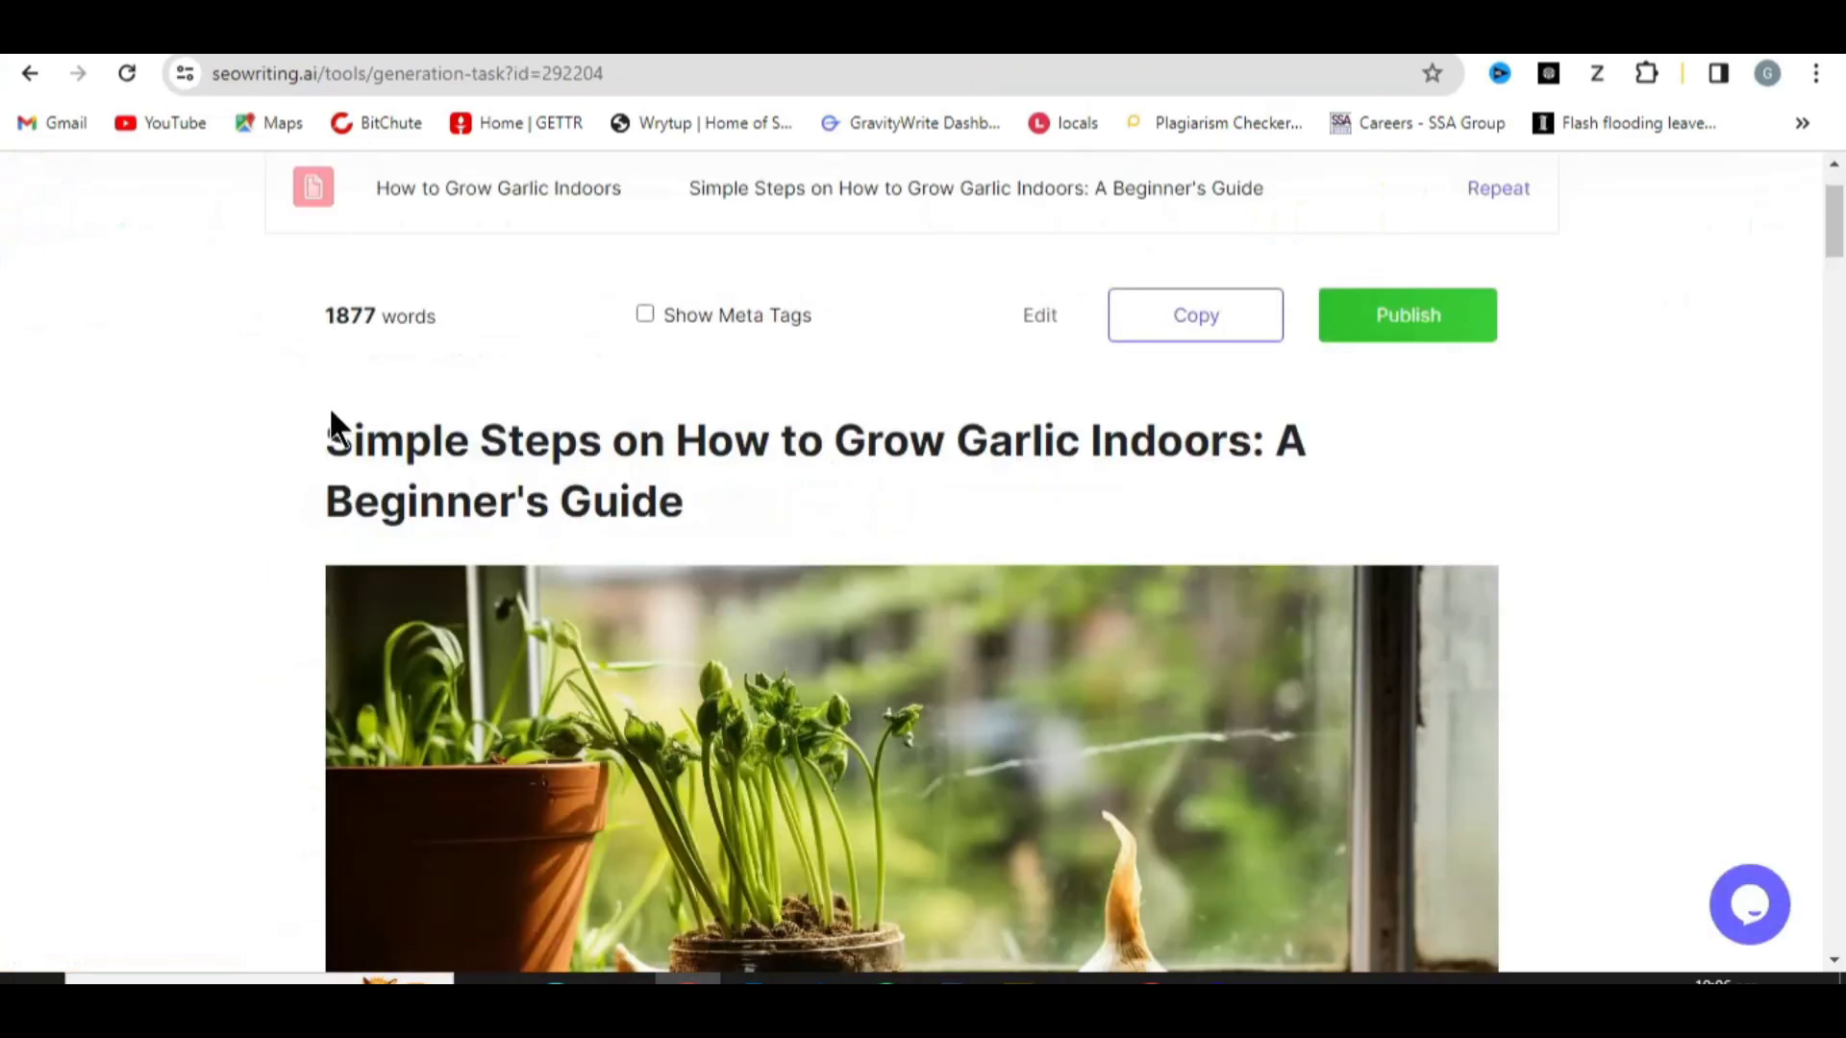
scroll(331, 428, "up", 2)
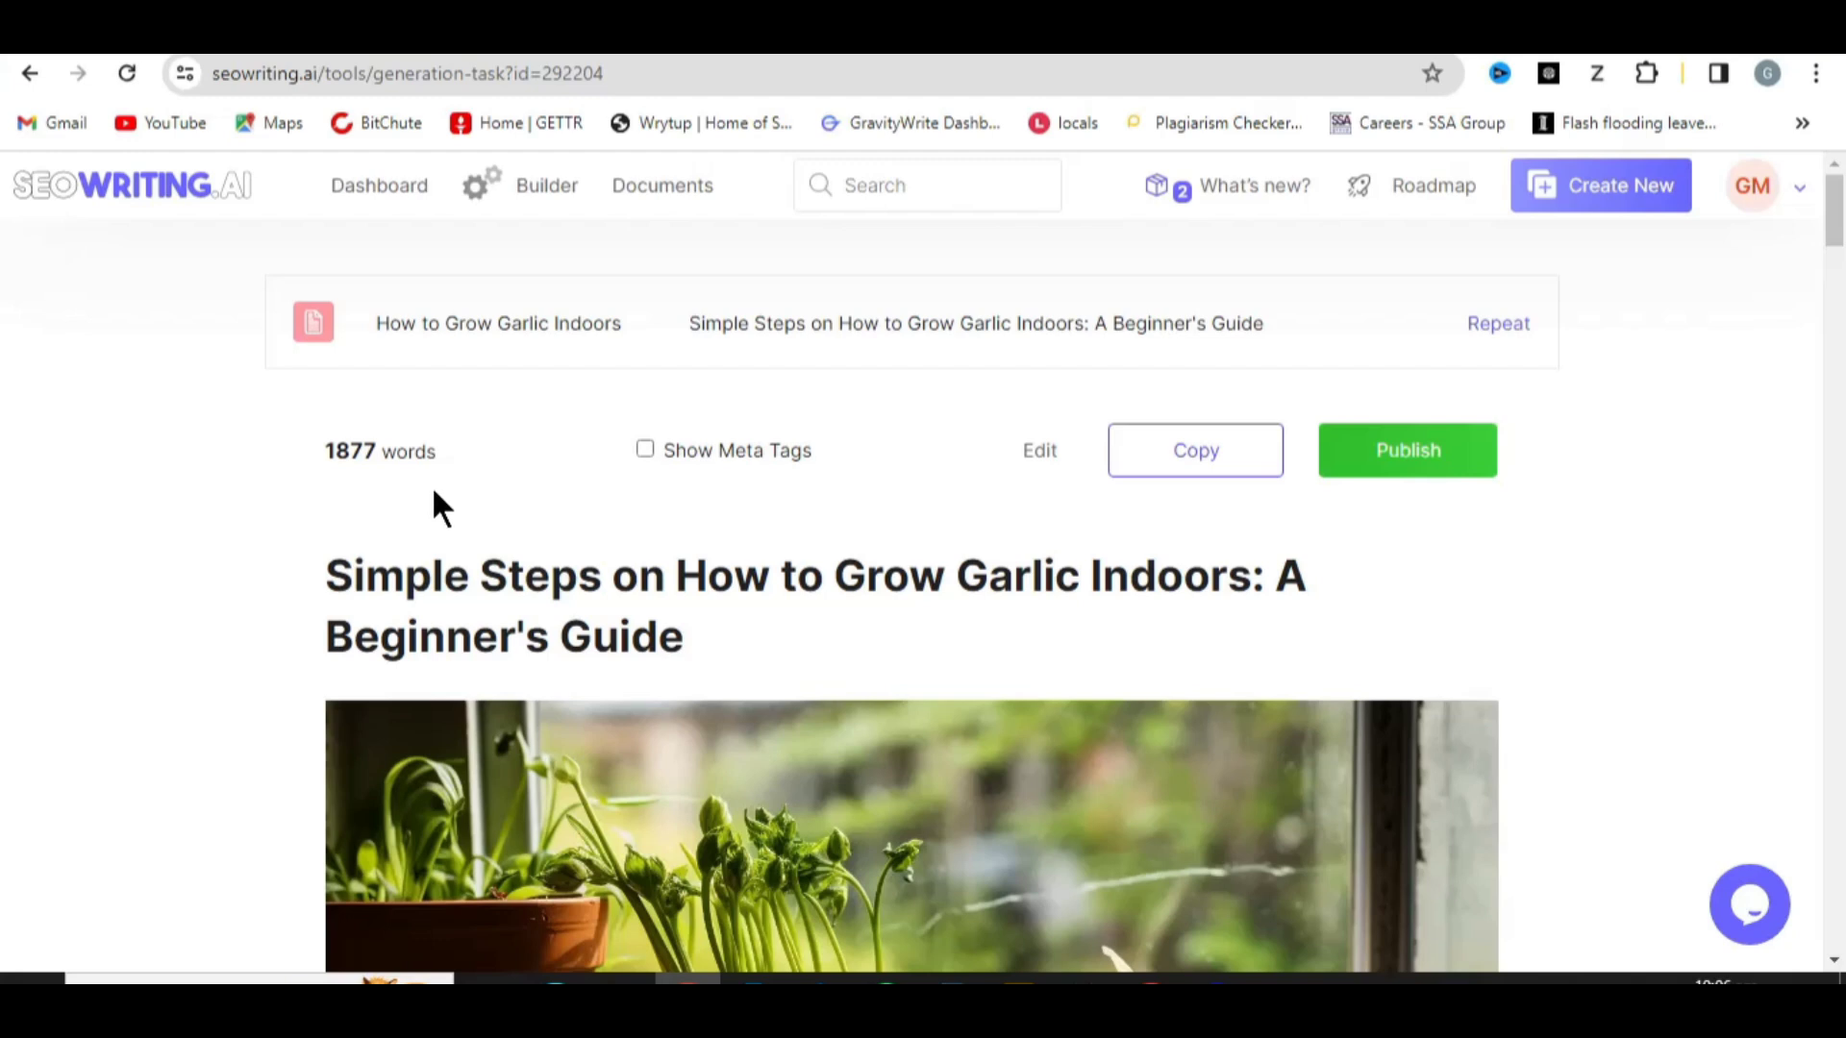
scroll(436, 493, "down", 2)
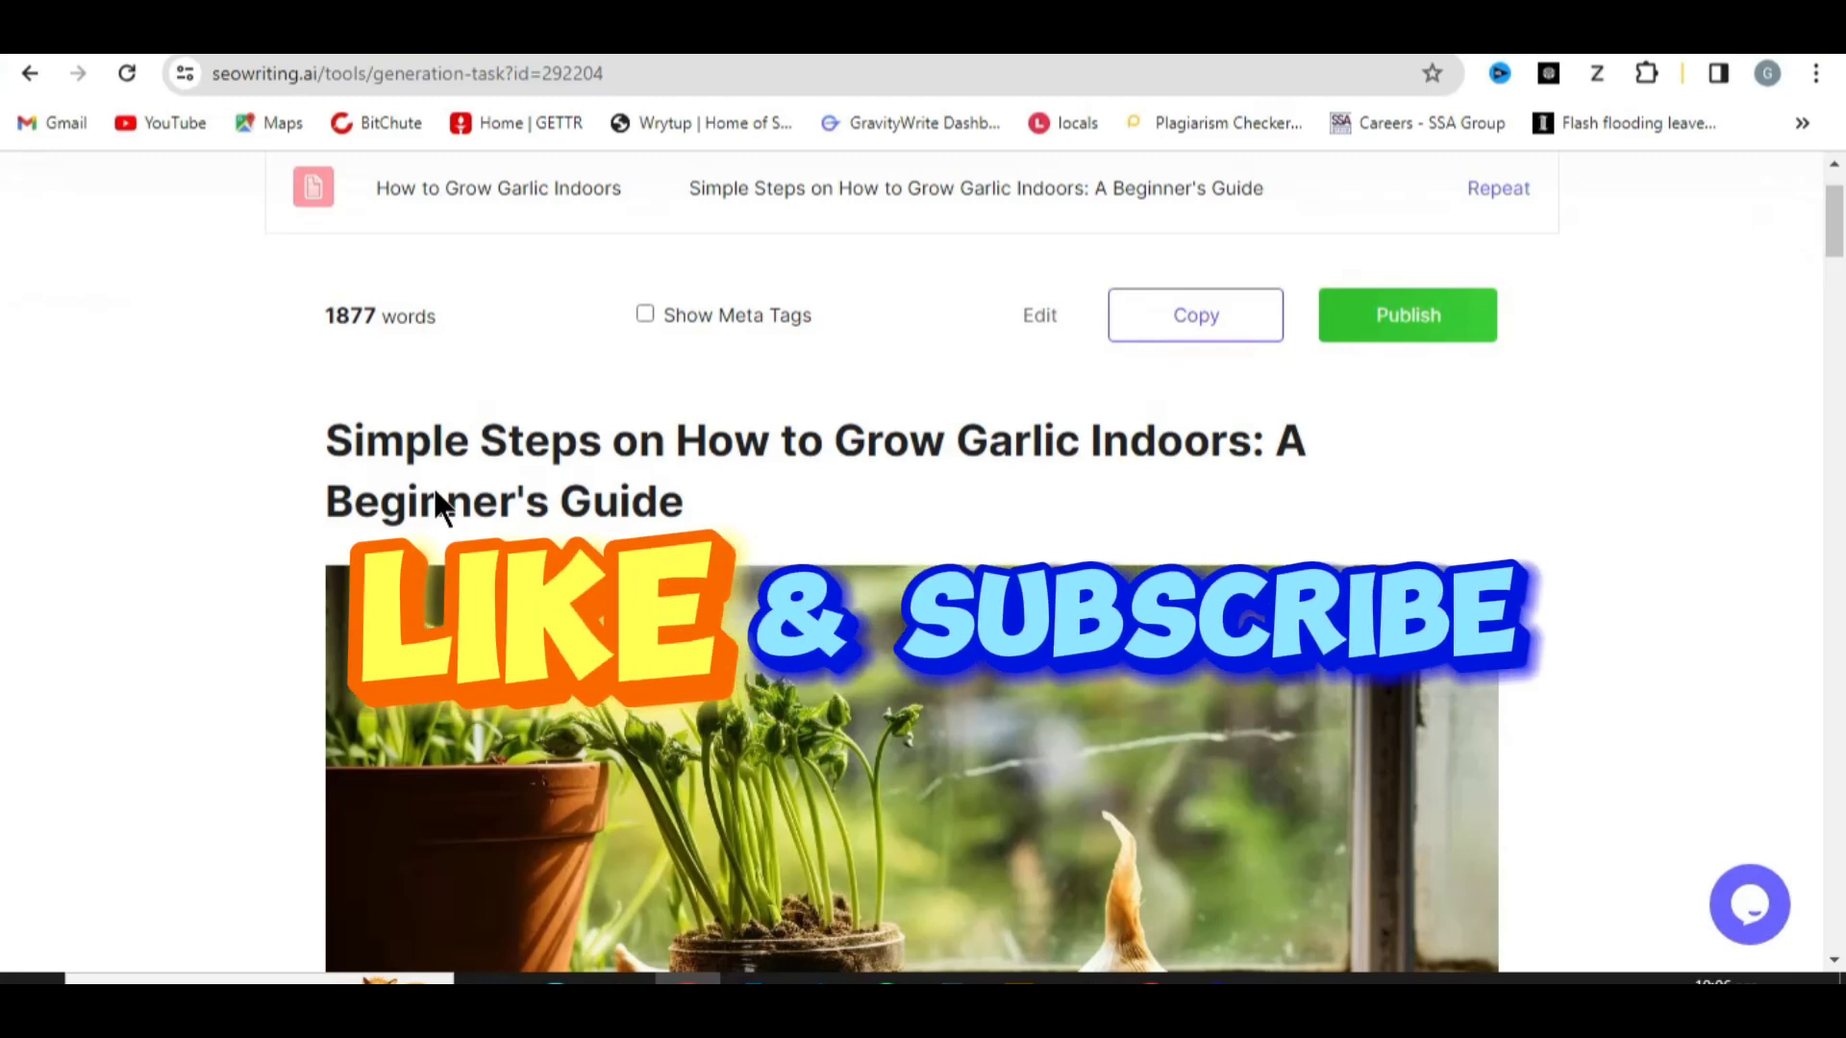
scroll(432, 487, "up", 2)
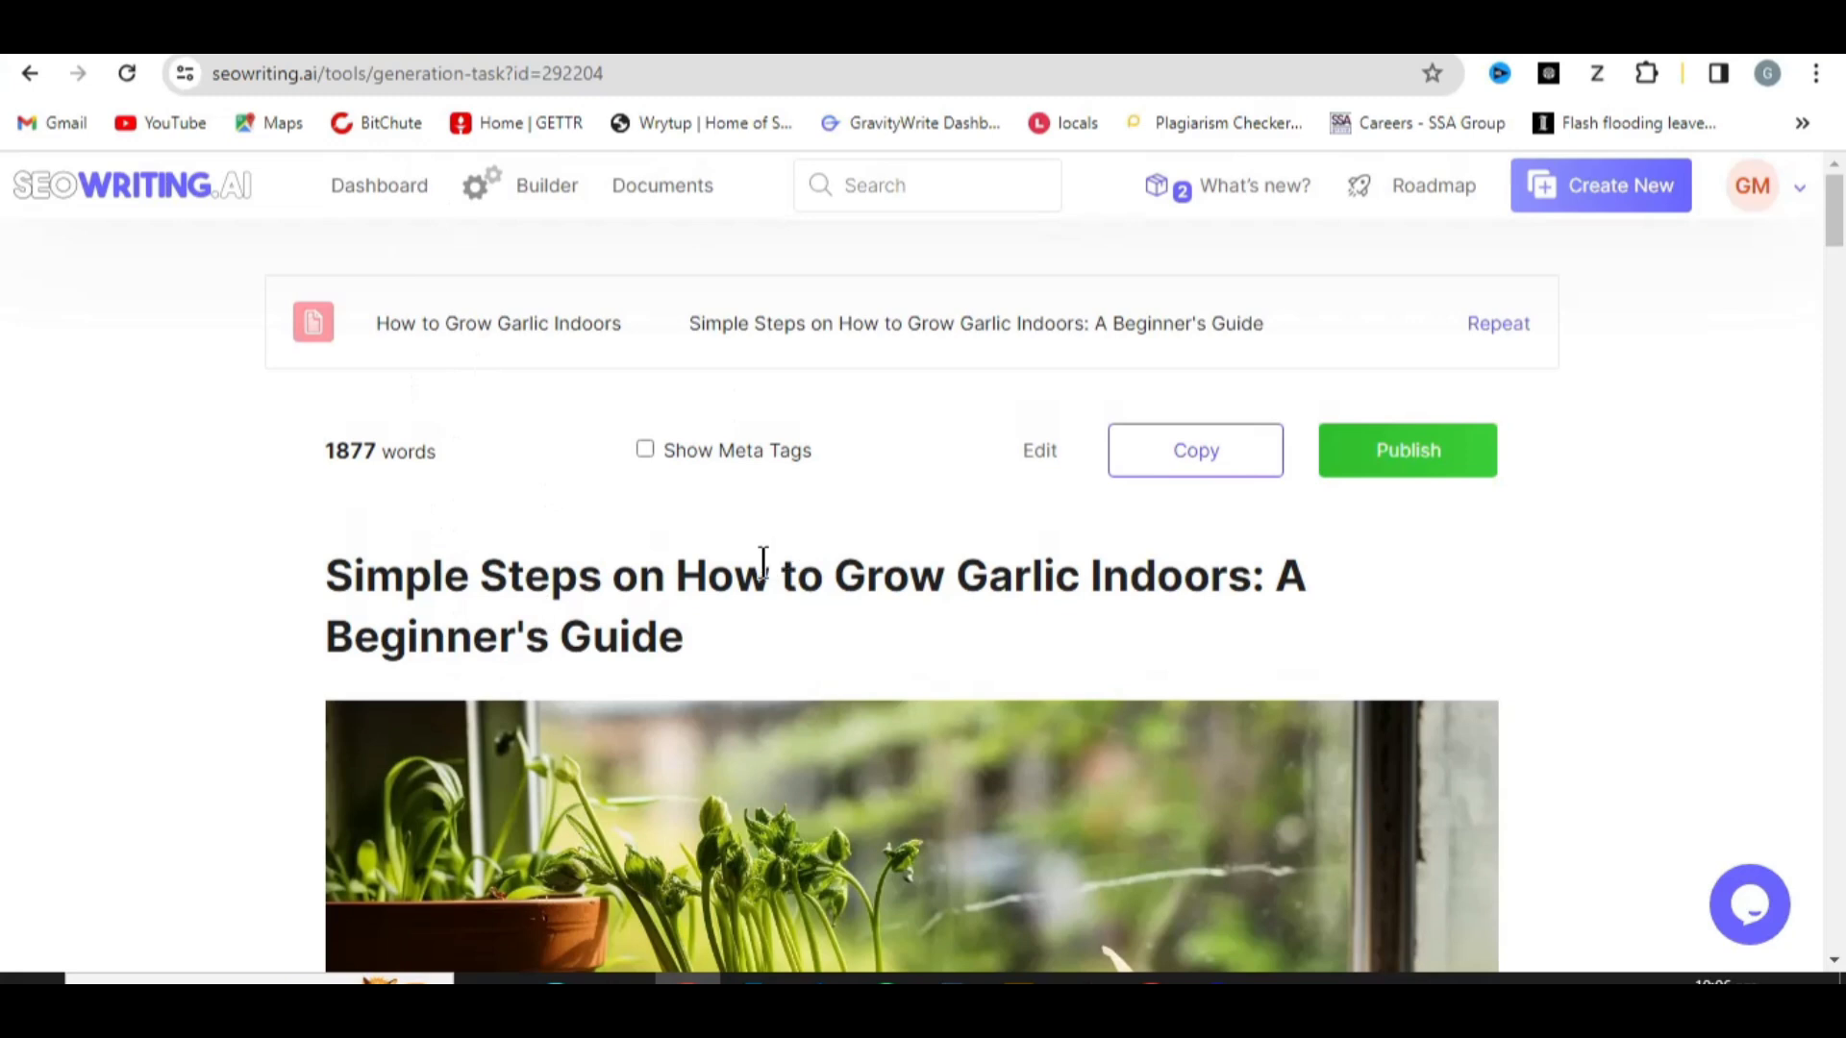
scroll(762, 563, "down", 2)
scroll(787, 623, "down", 2)
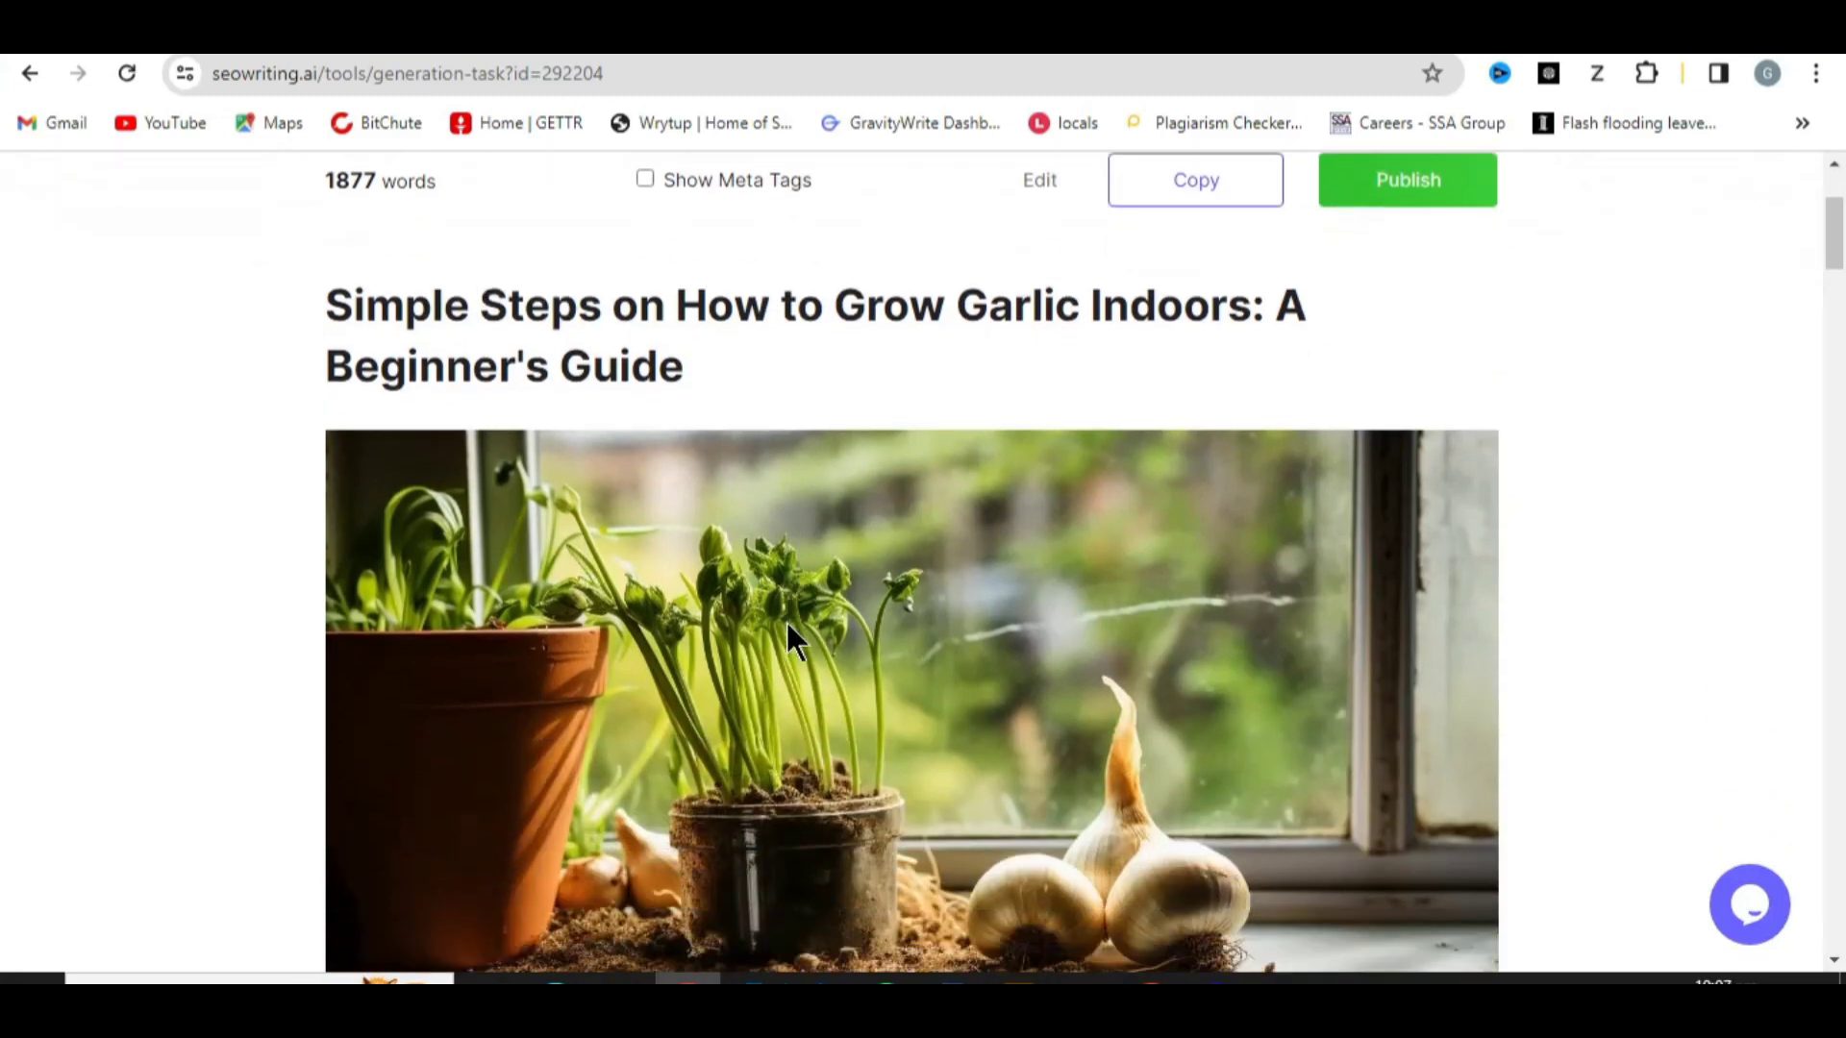
scroll(786, 620, "up", 4)
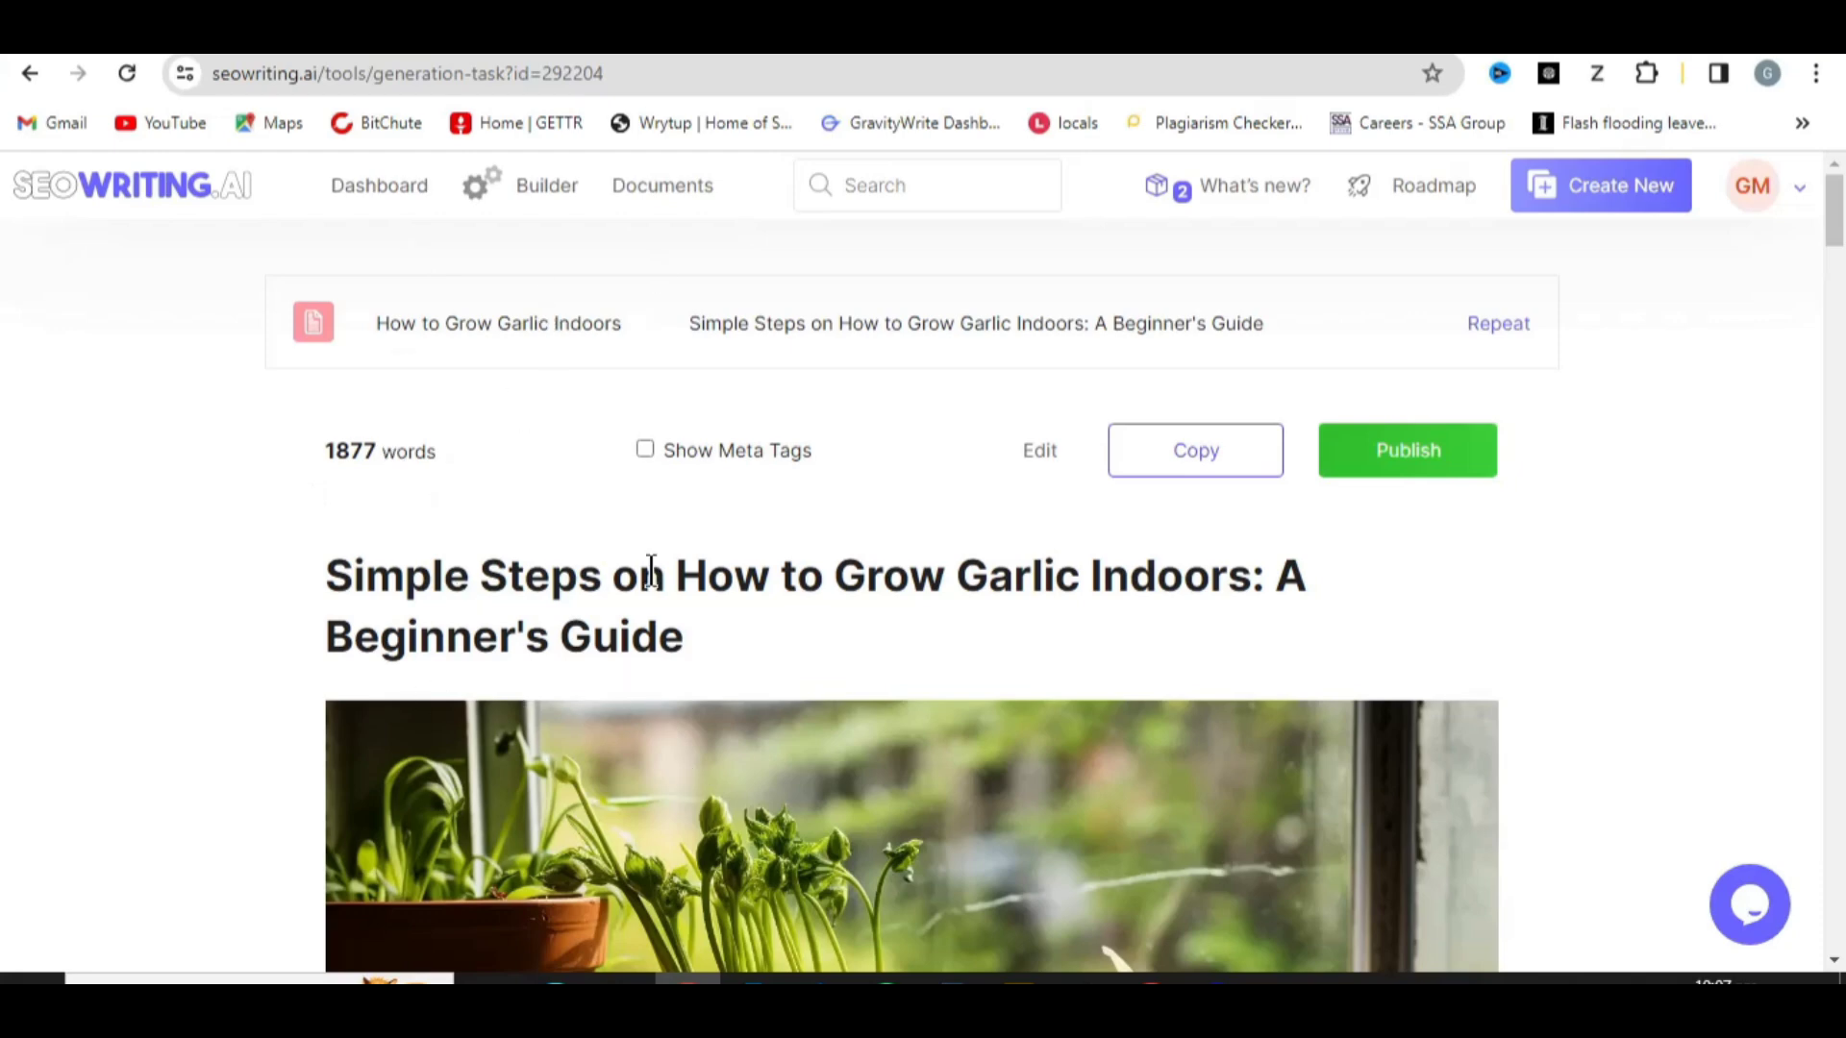
Return to the SEOWriting.ai dashboard and open the 1-Click Blog Post generator.
left_click(30, 73)
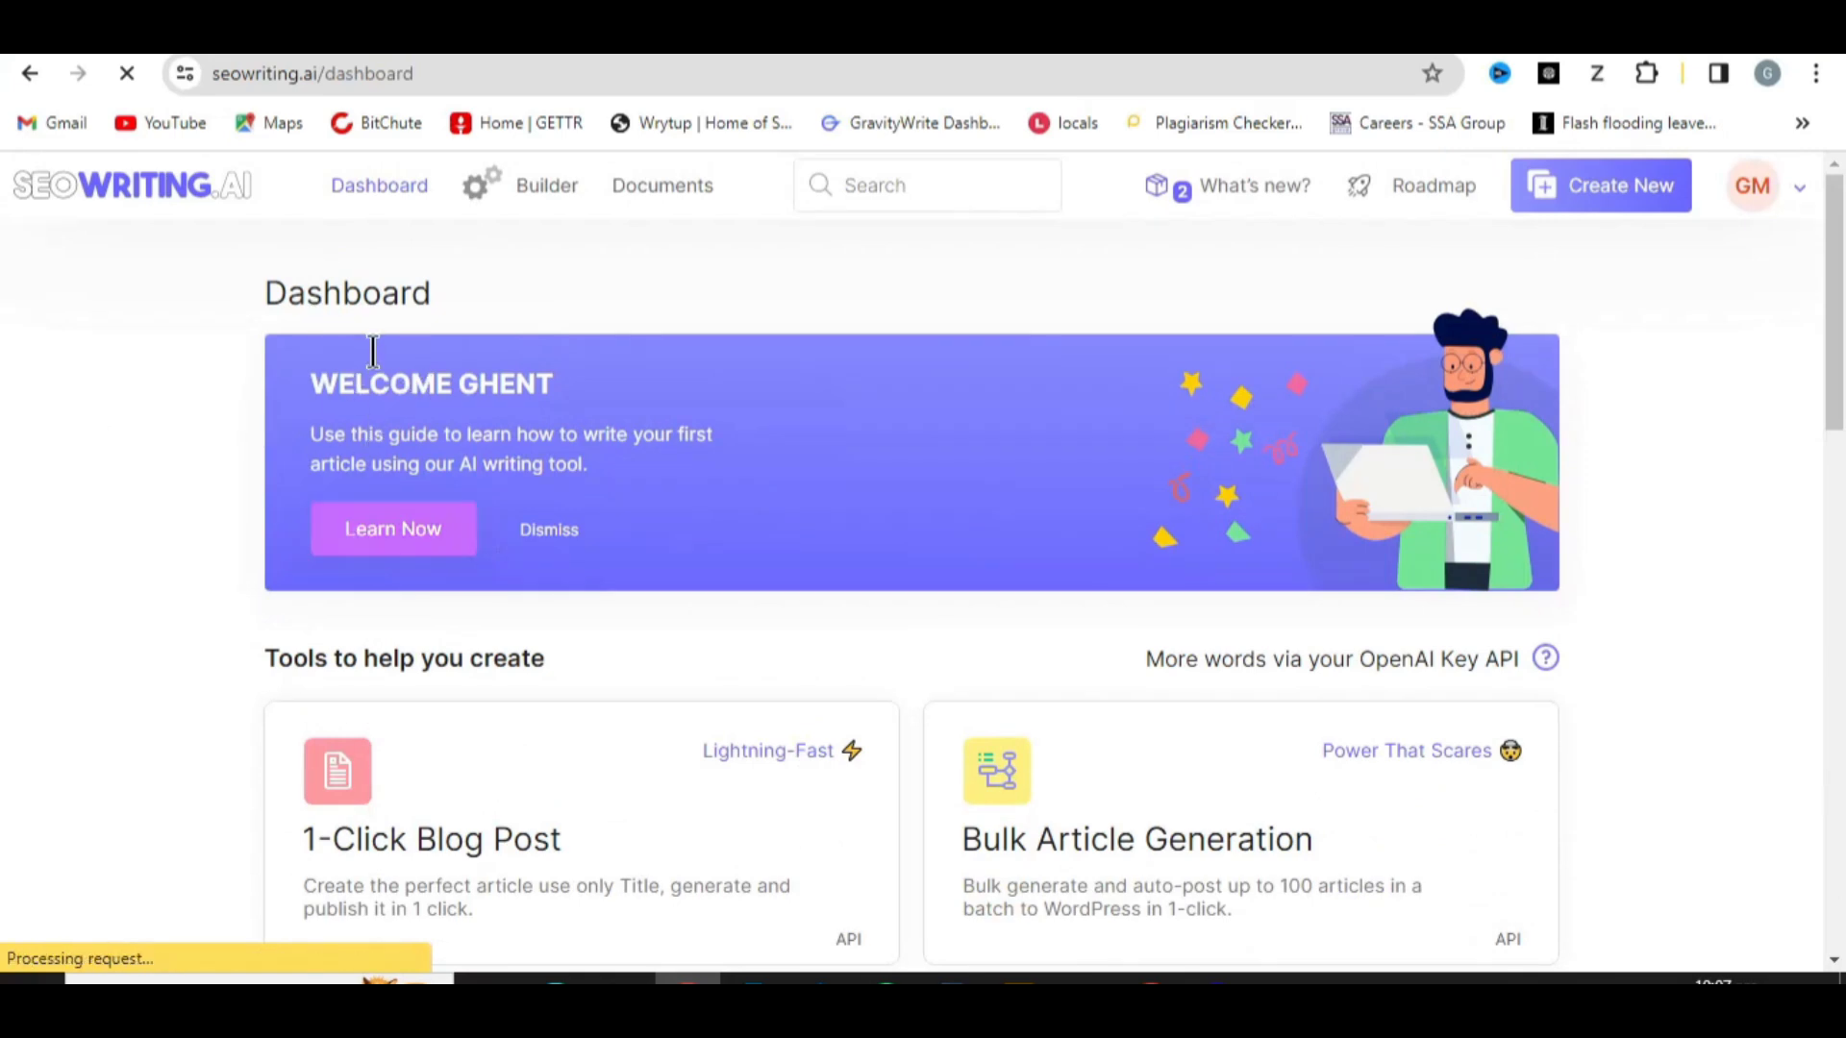
scroll(378, 305, "down", 4)
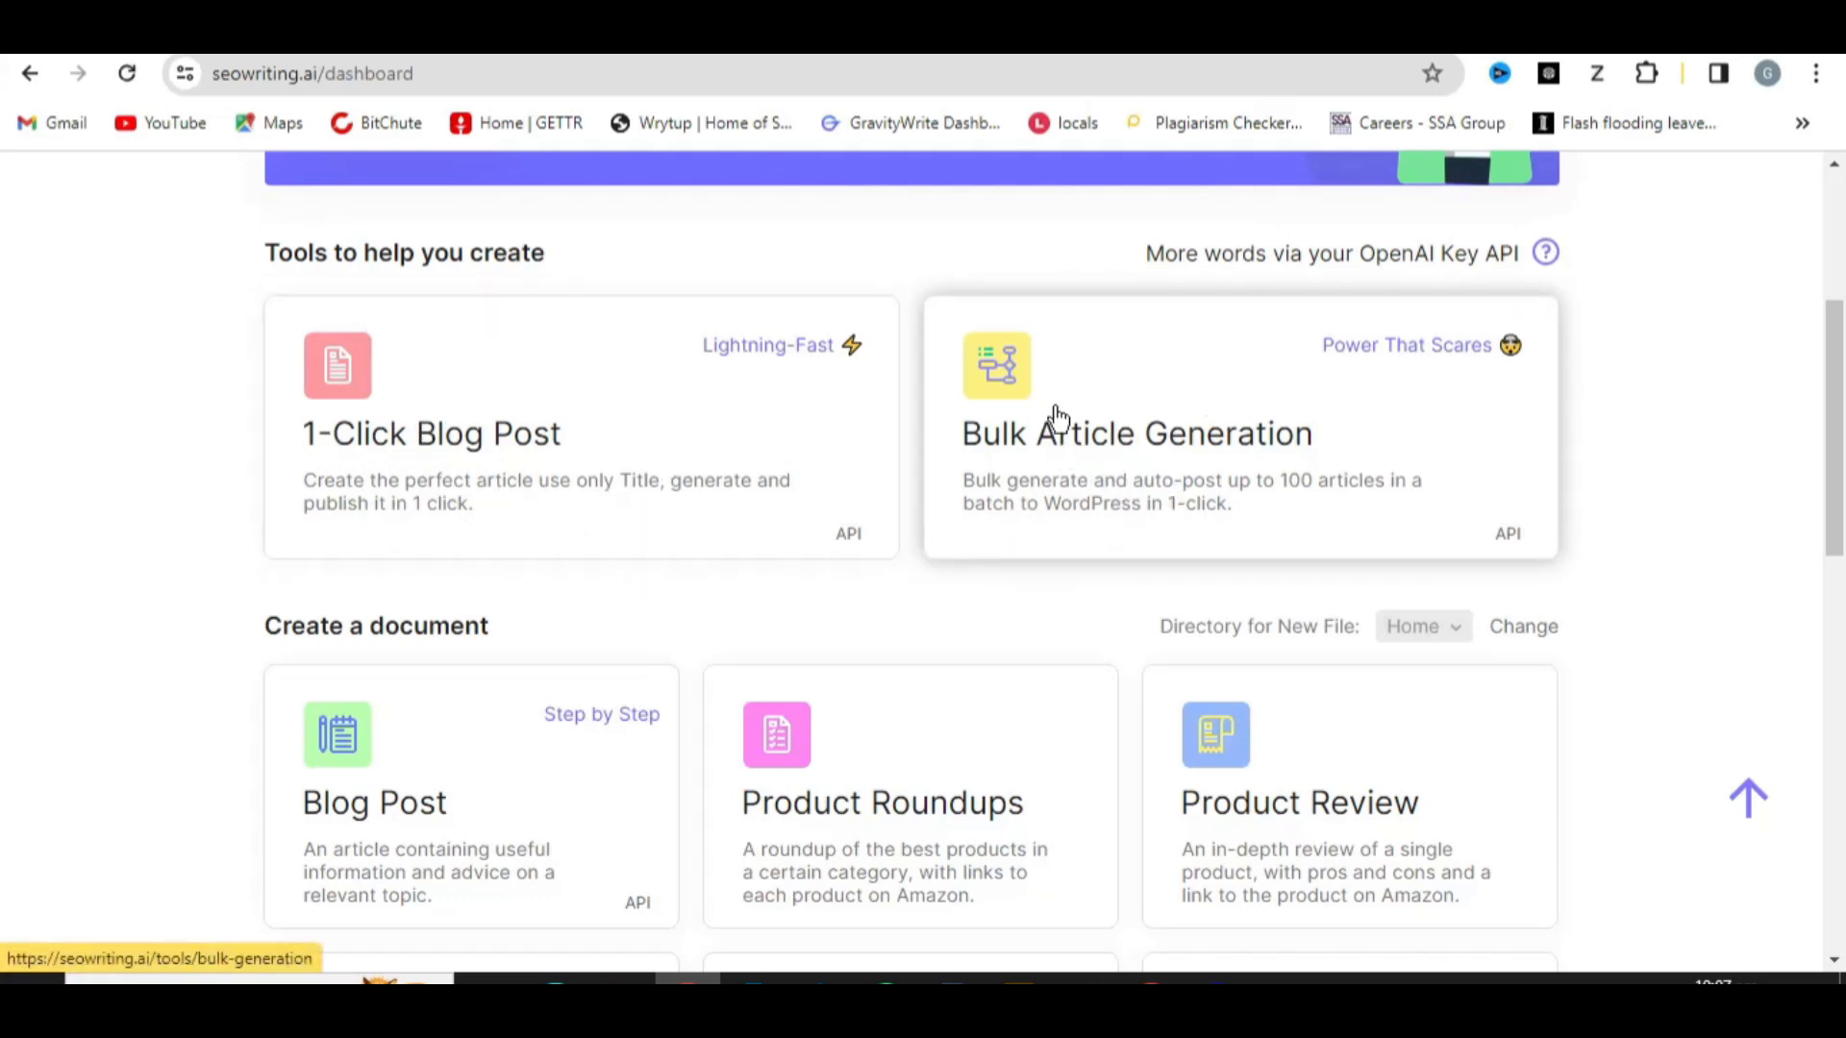
scroll(710, 588, "down", 4)
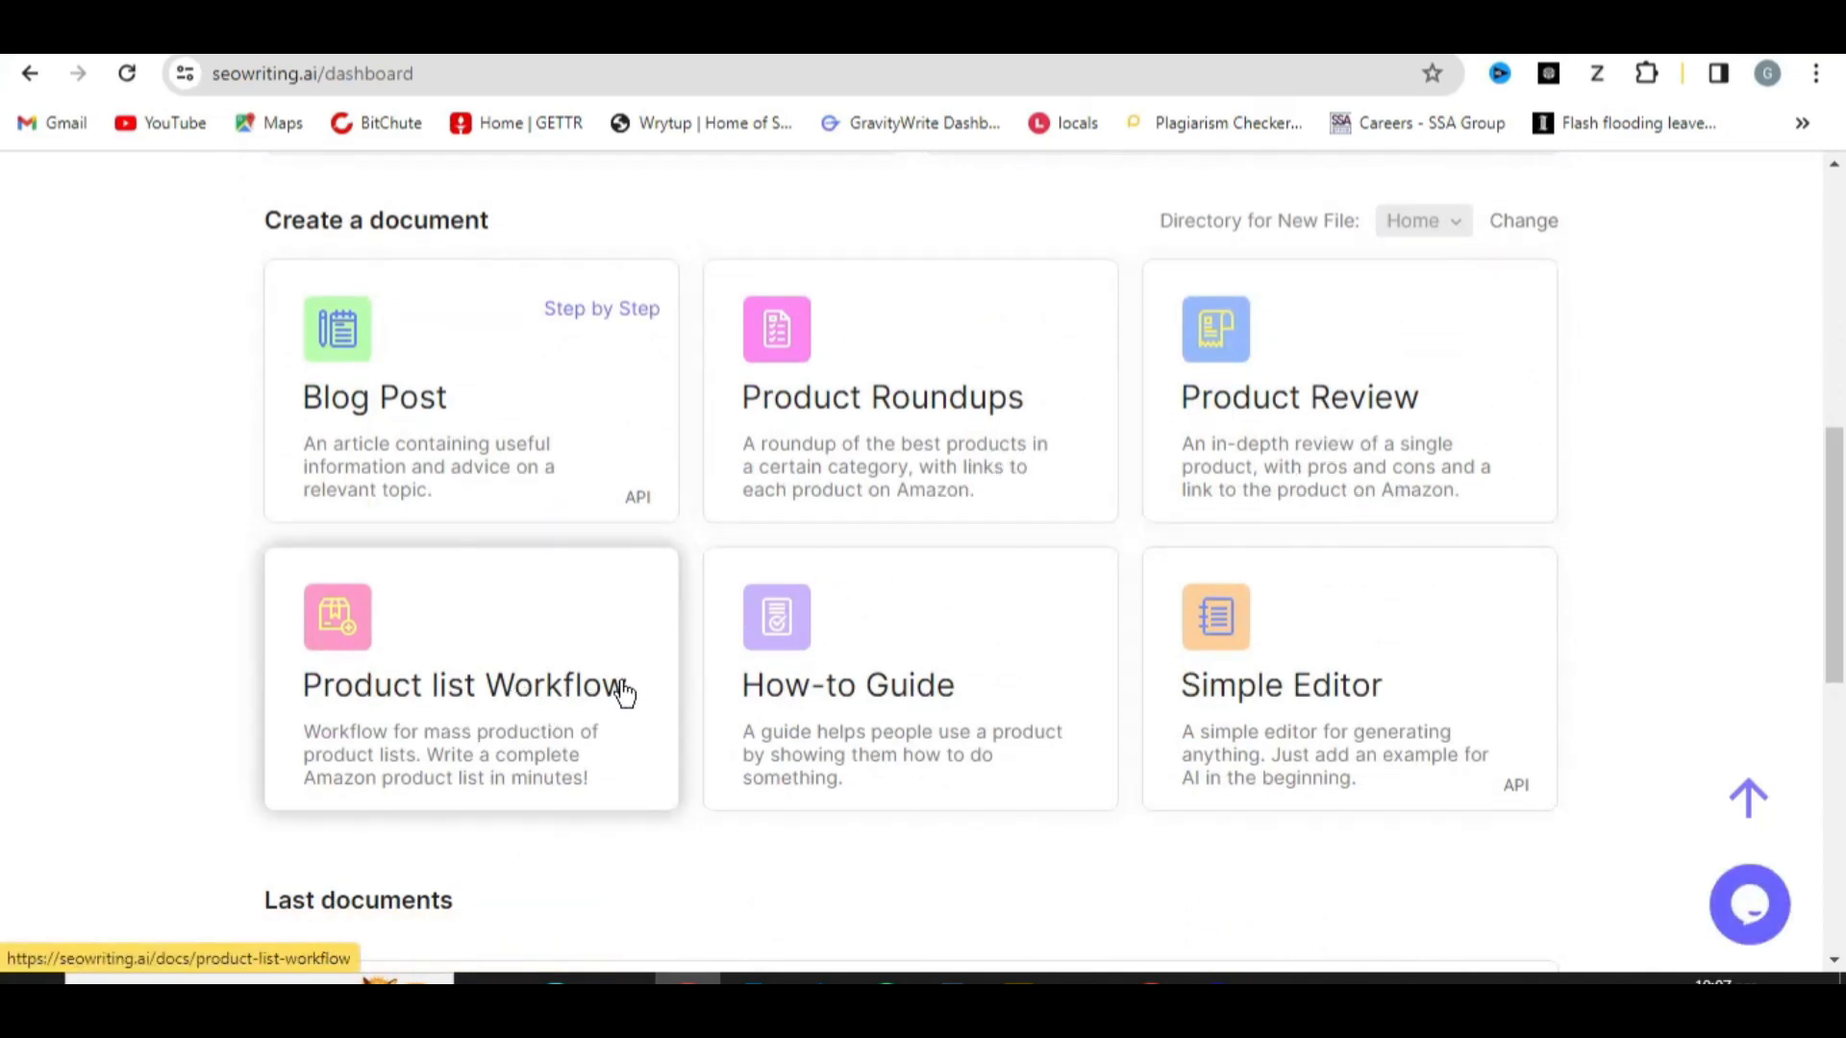
scroll(950, 754, "down", 4)
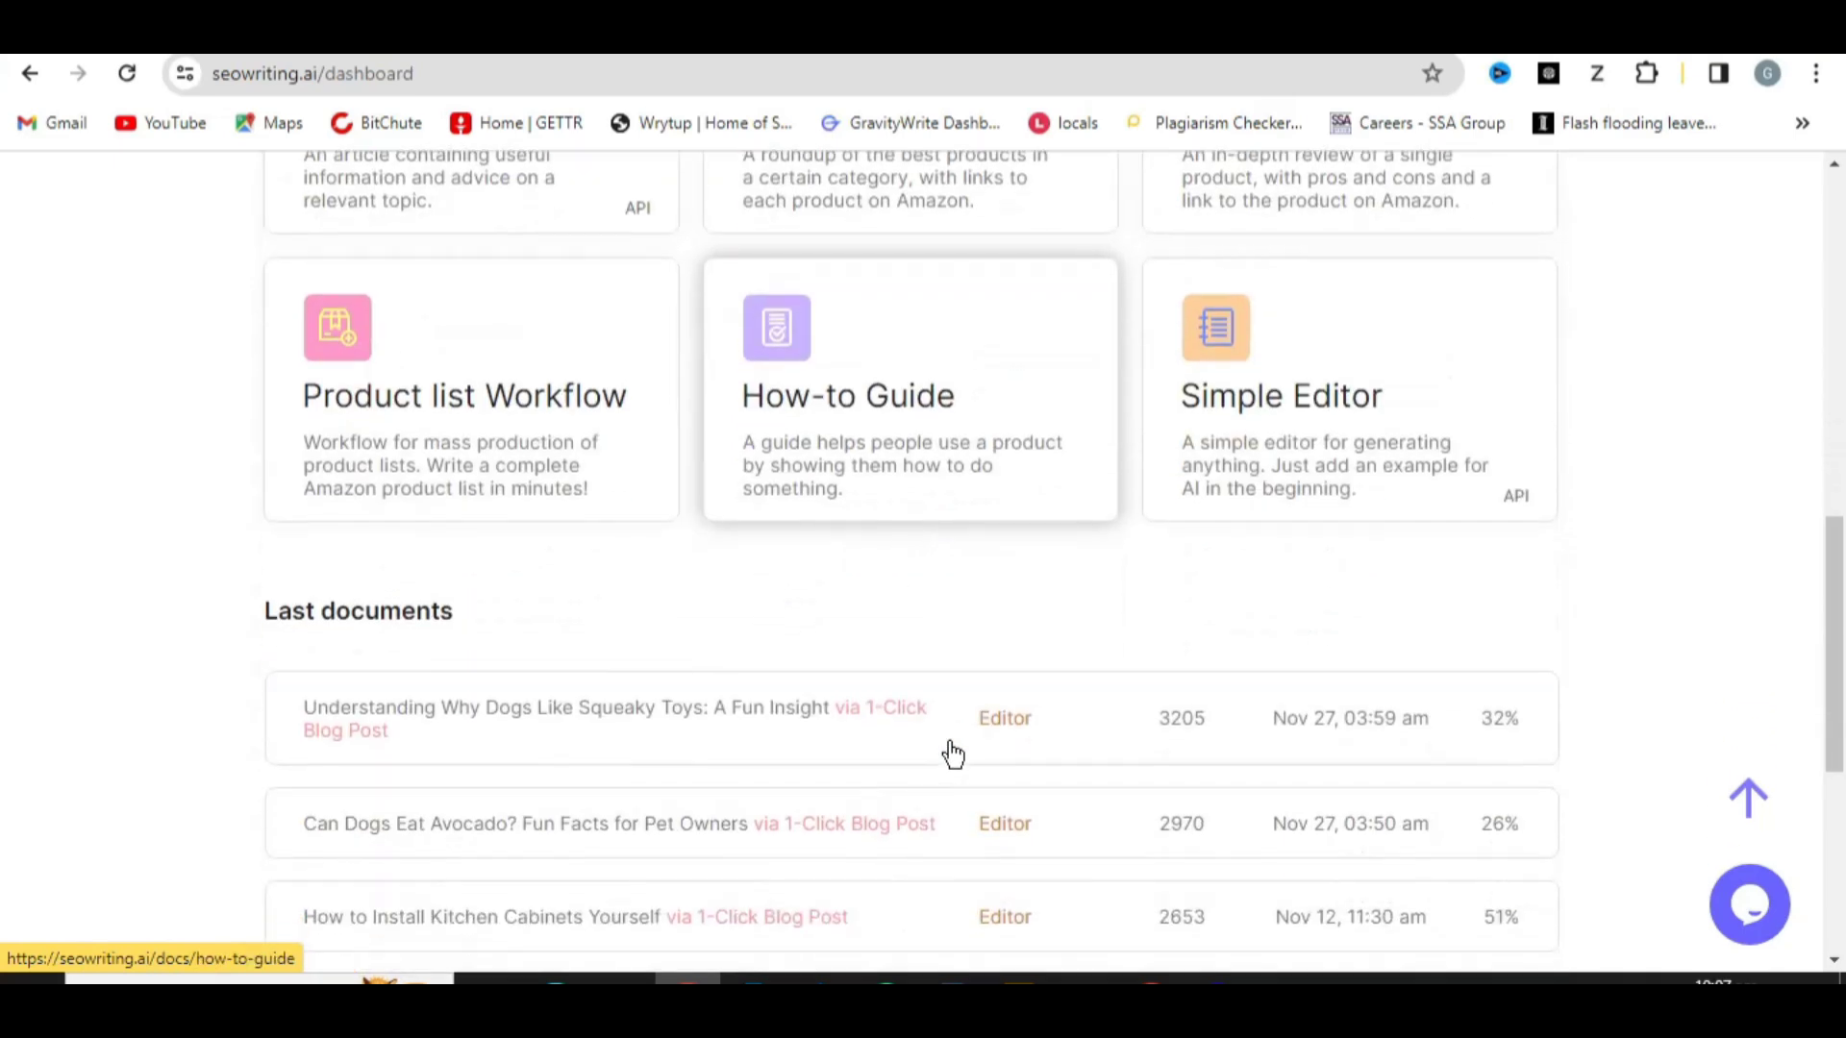
scroll(953, 755, "up", 10)
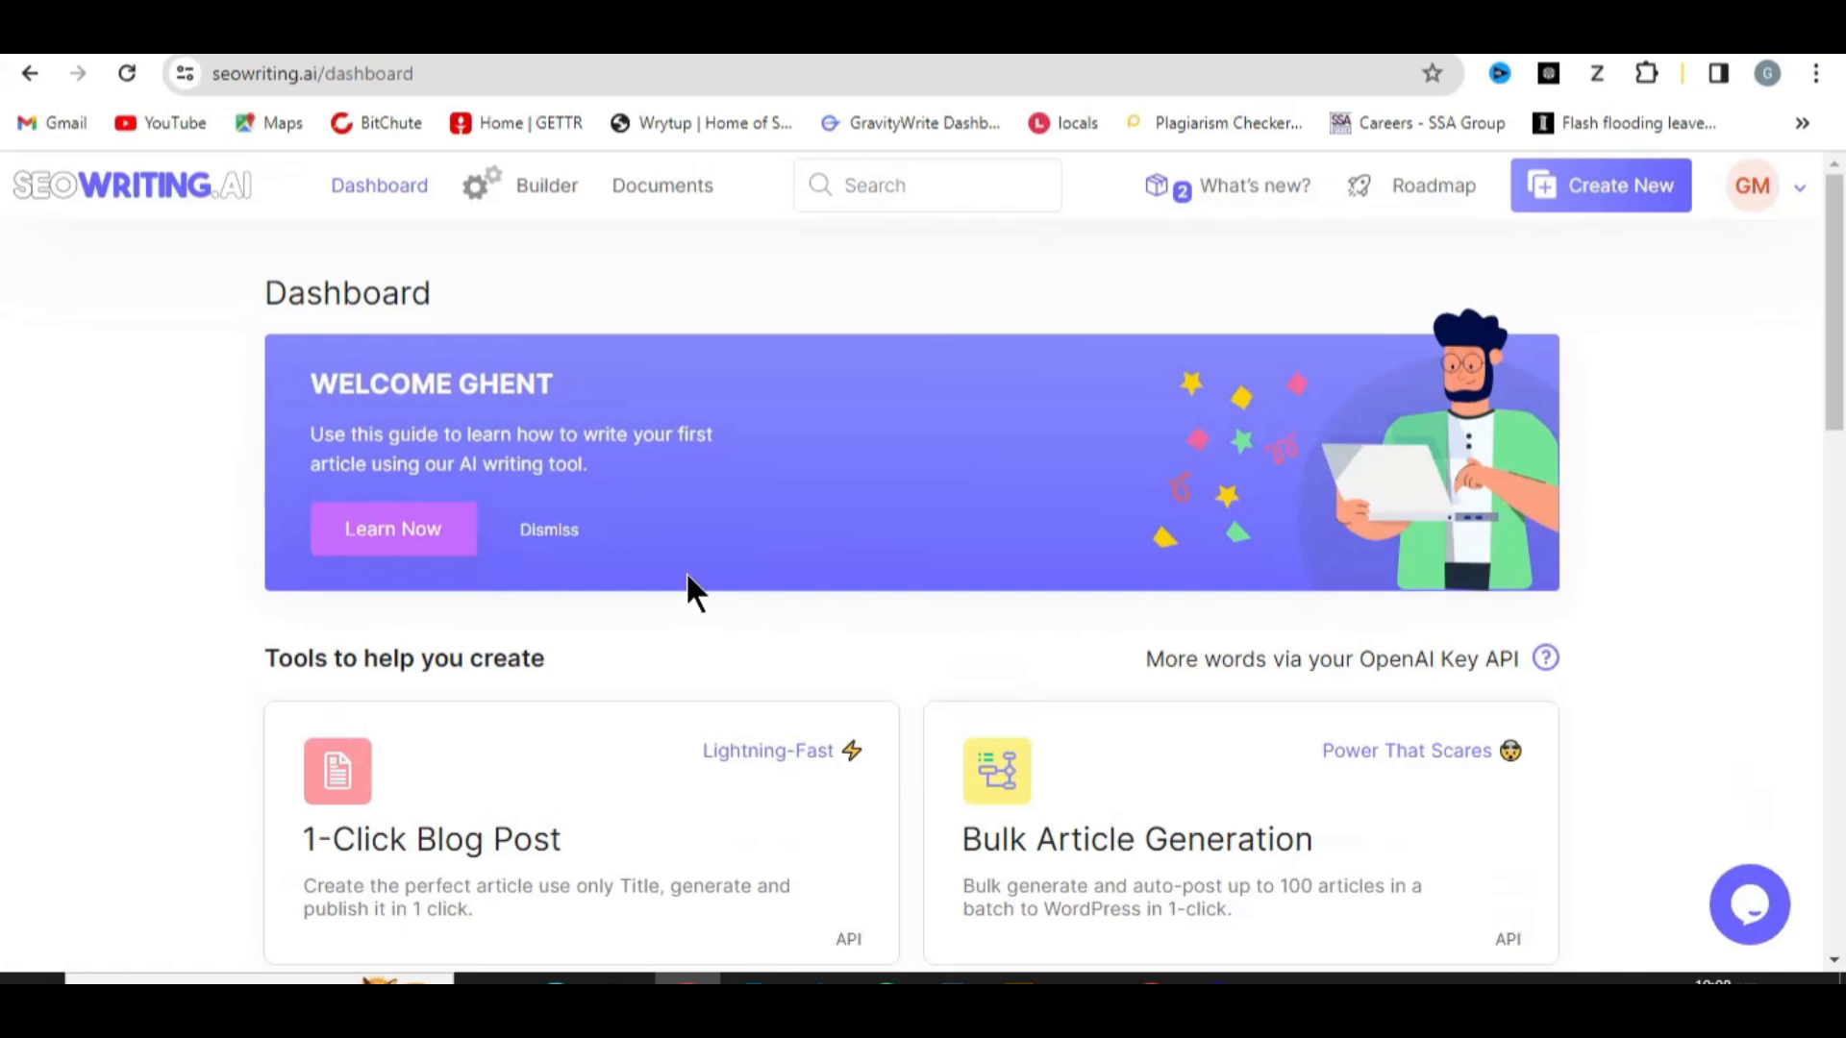
scroll(653, 577, "down", 3)
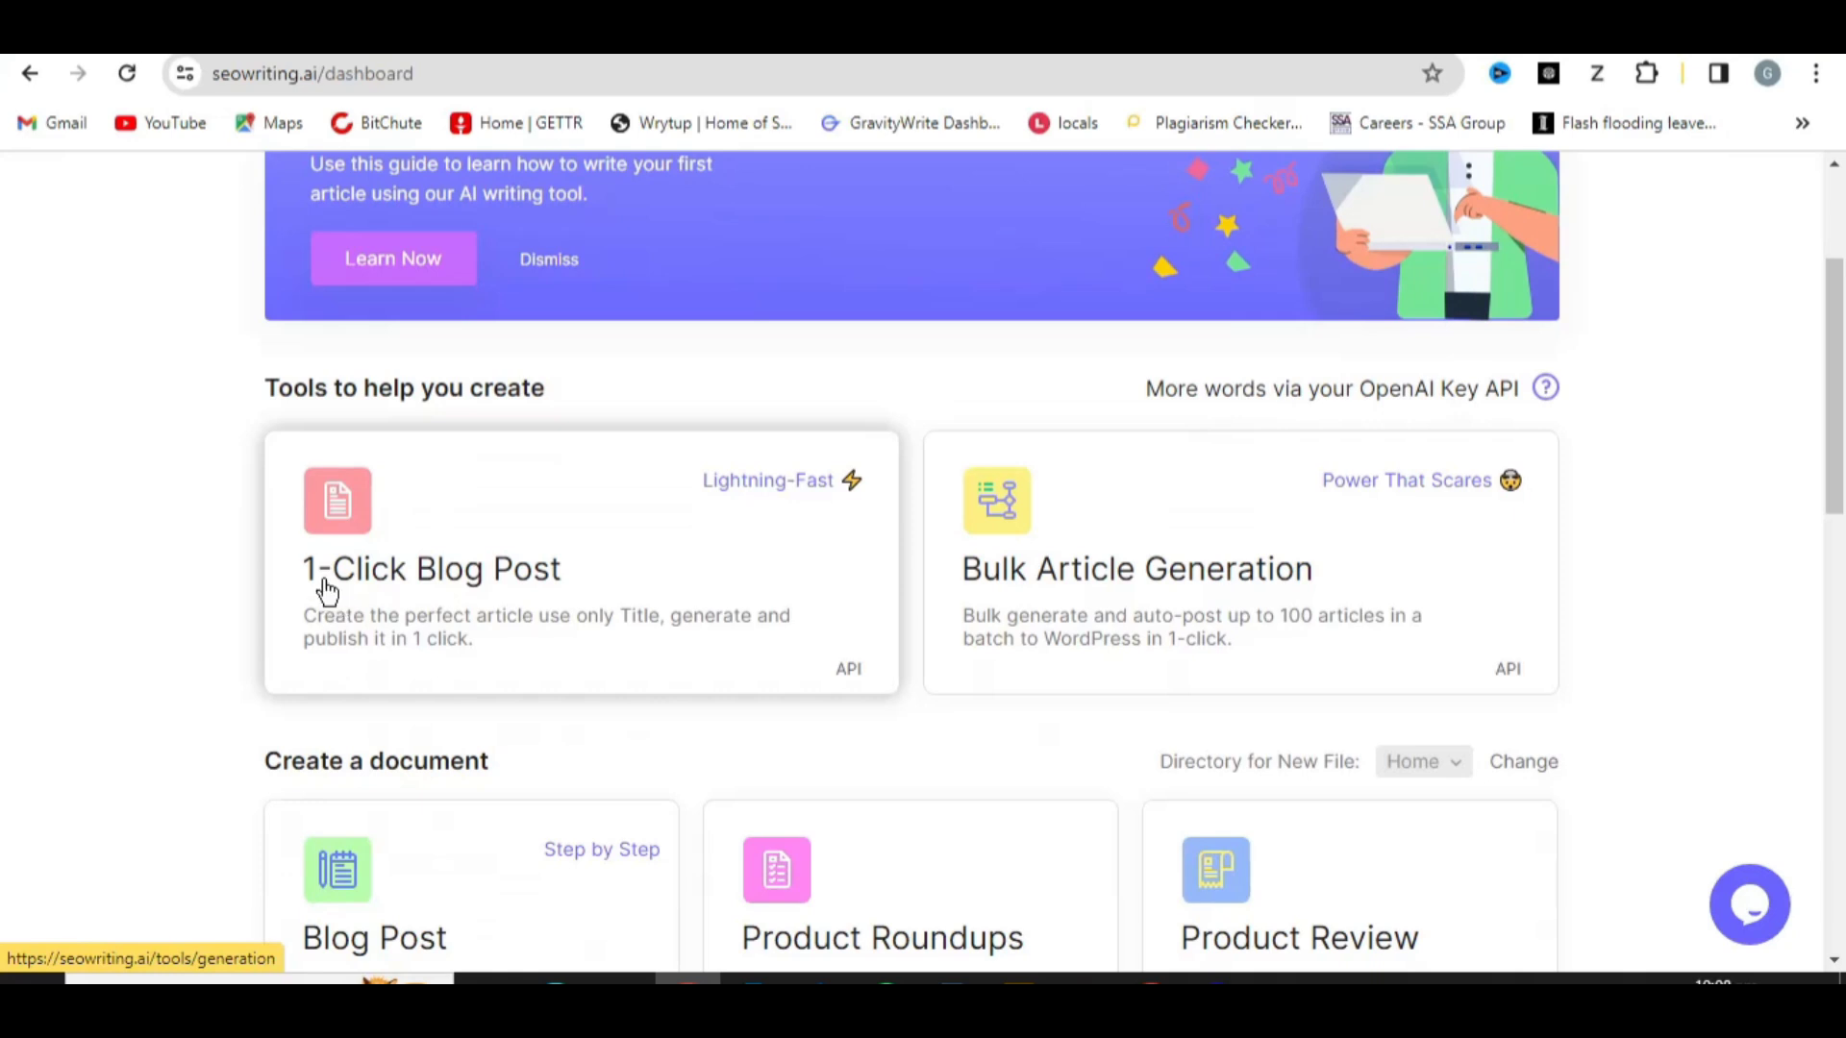
left_click(433, 586)
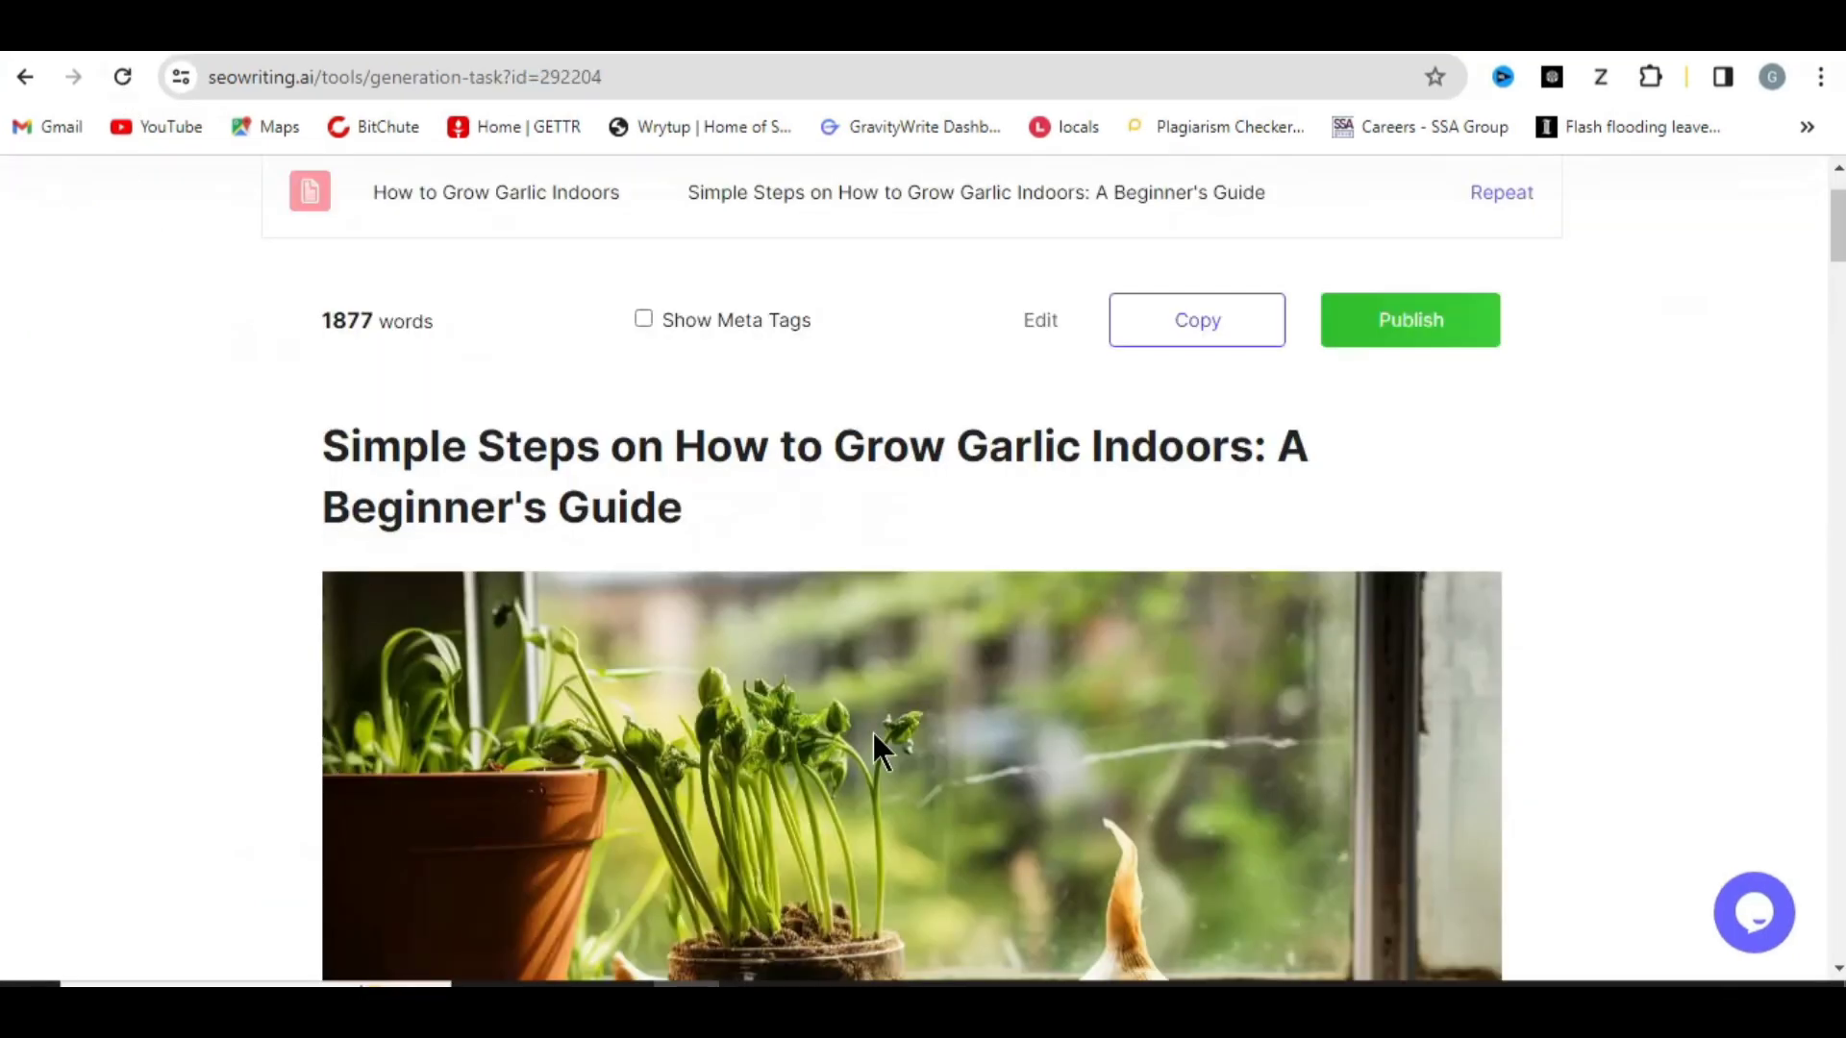
scroll(532, 573, "up", 2)
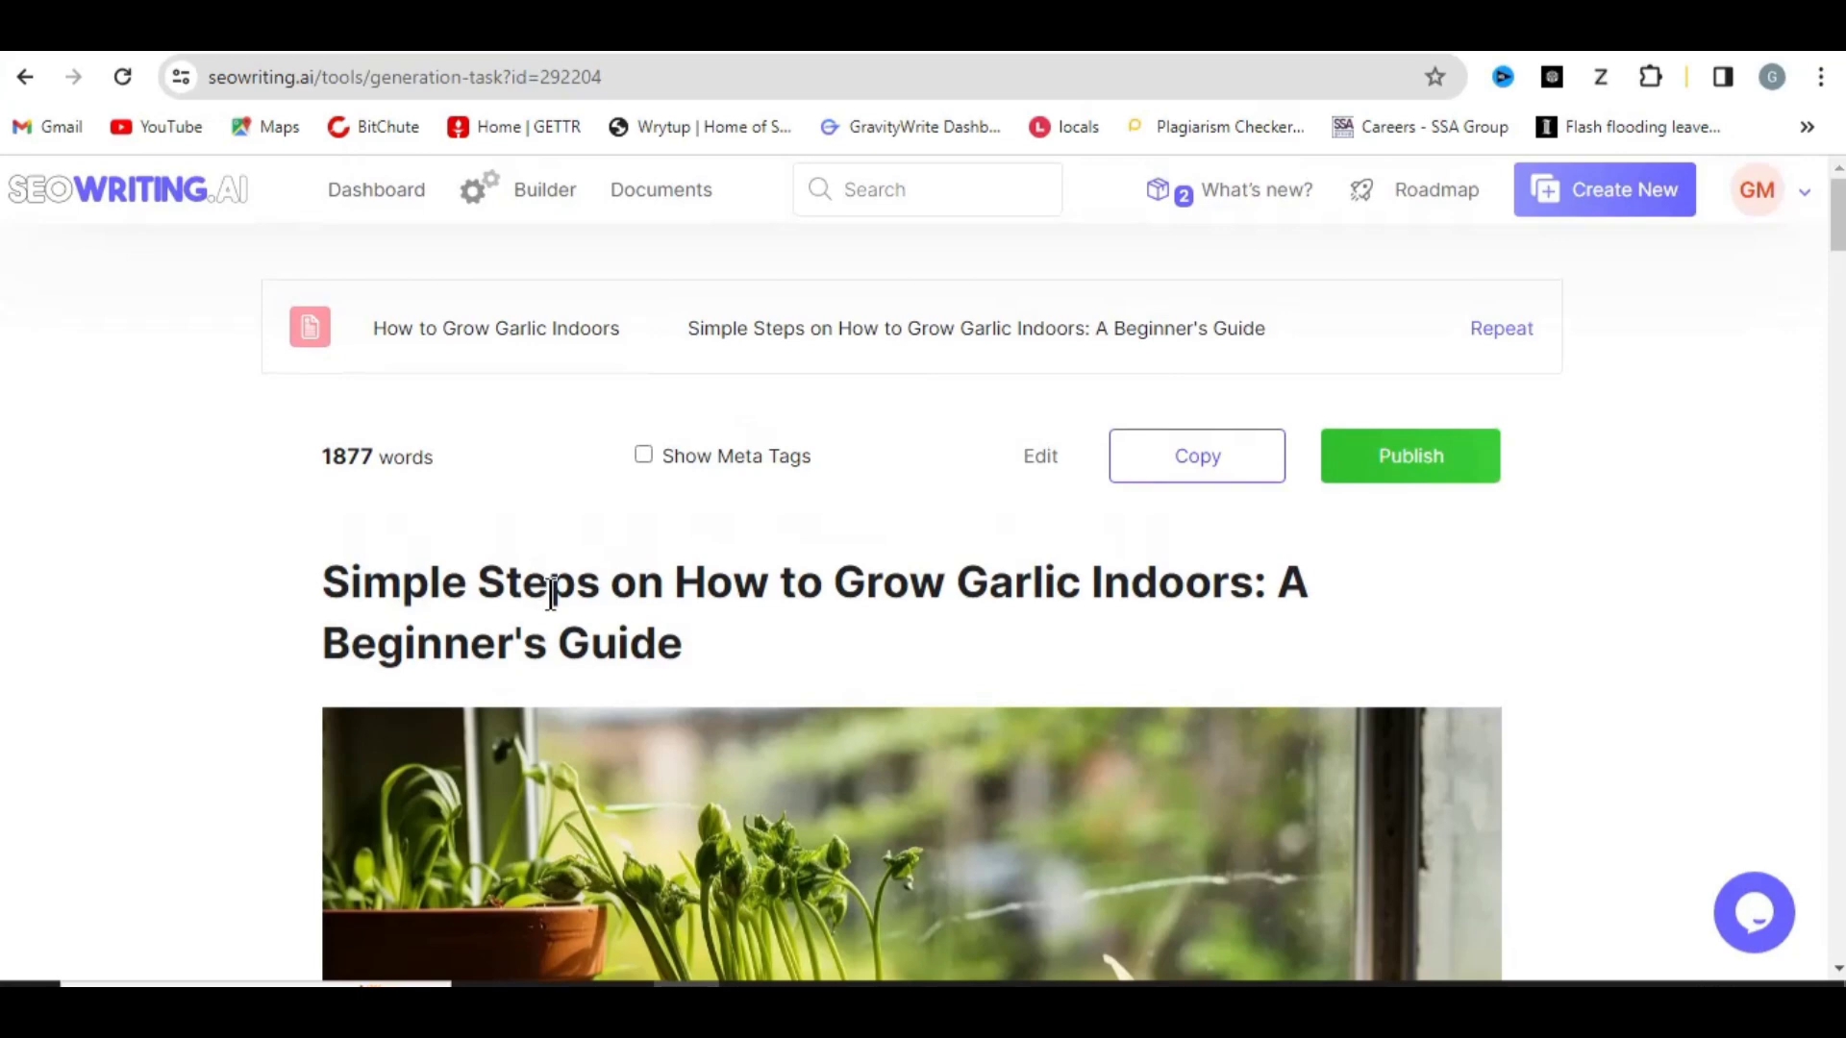
scroll(543, 597, "down", 3)
scroll(553, 615, "down", 5)
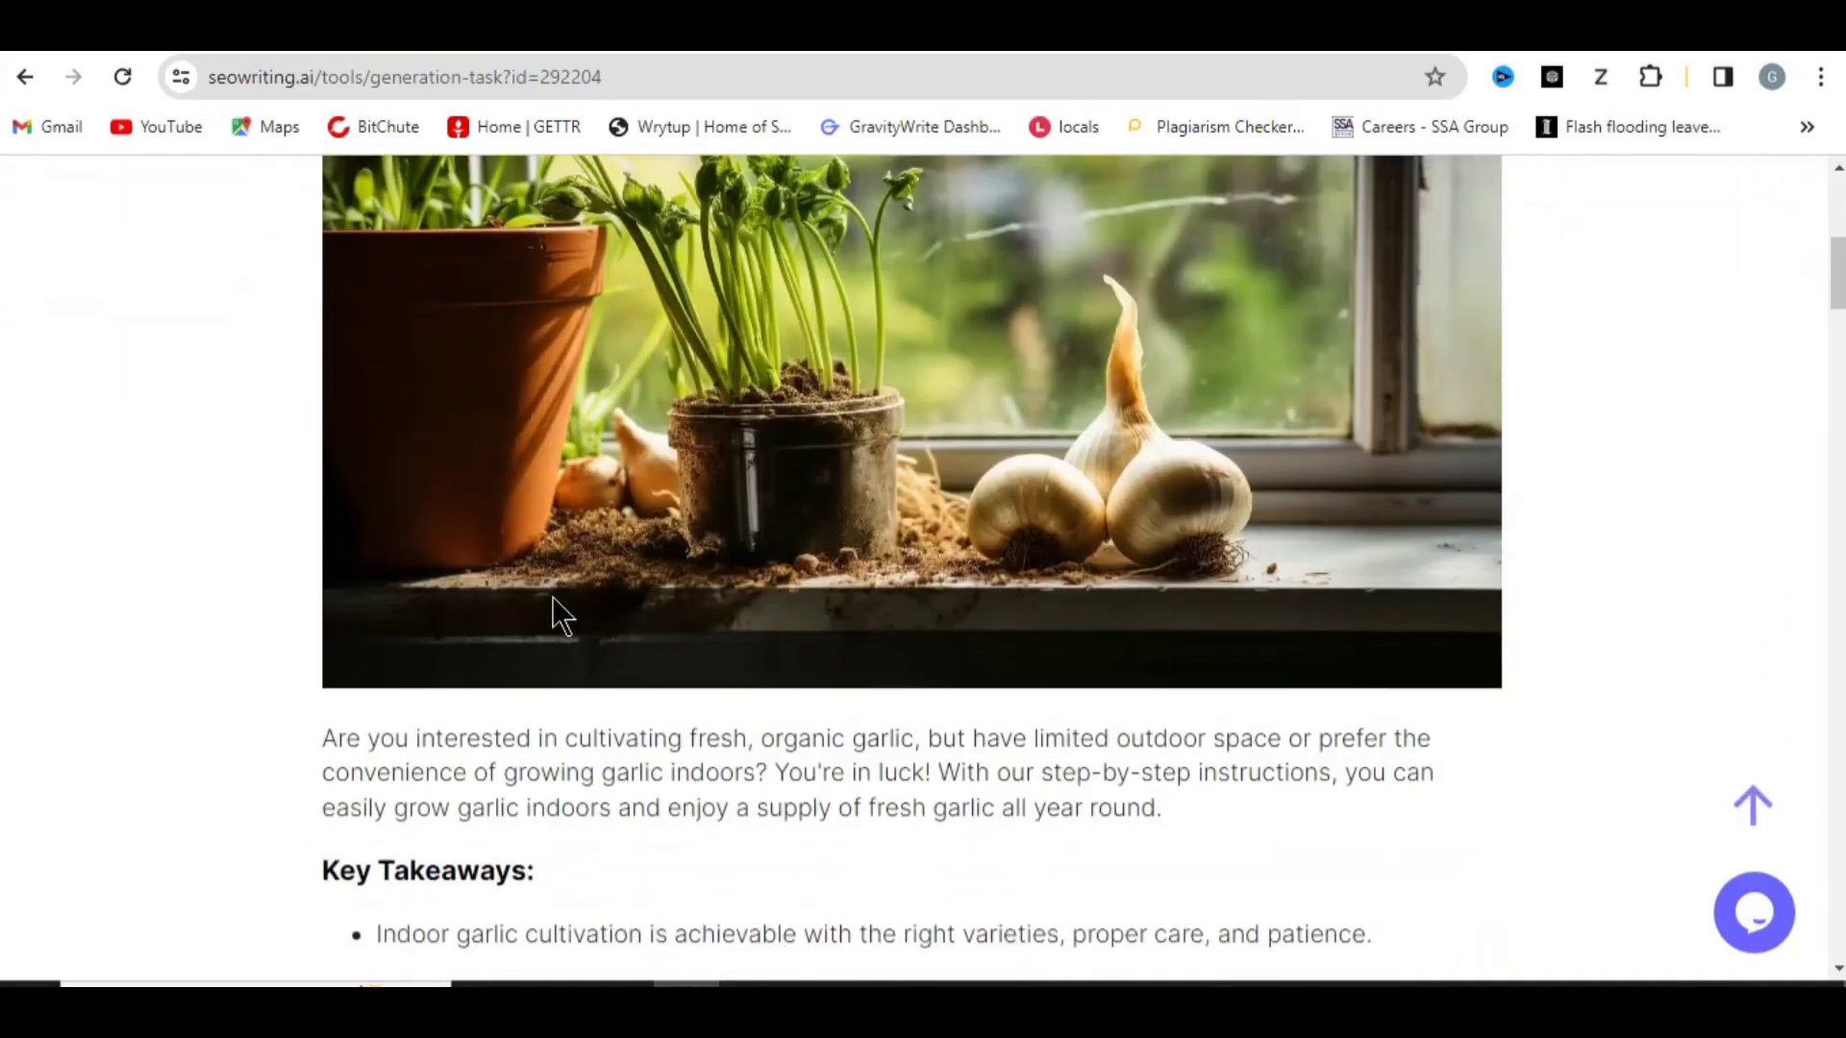
scroll(552, 597, "up", 4)
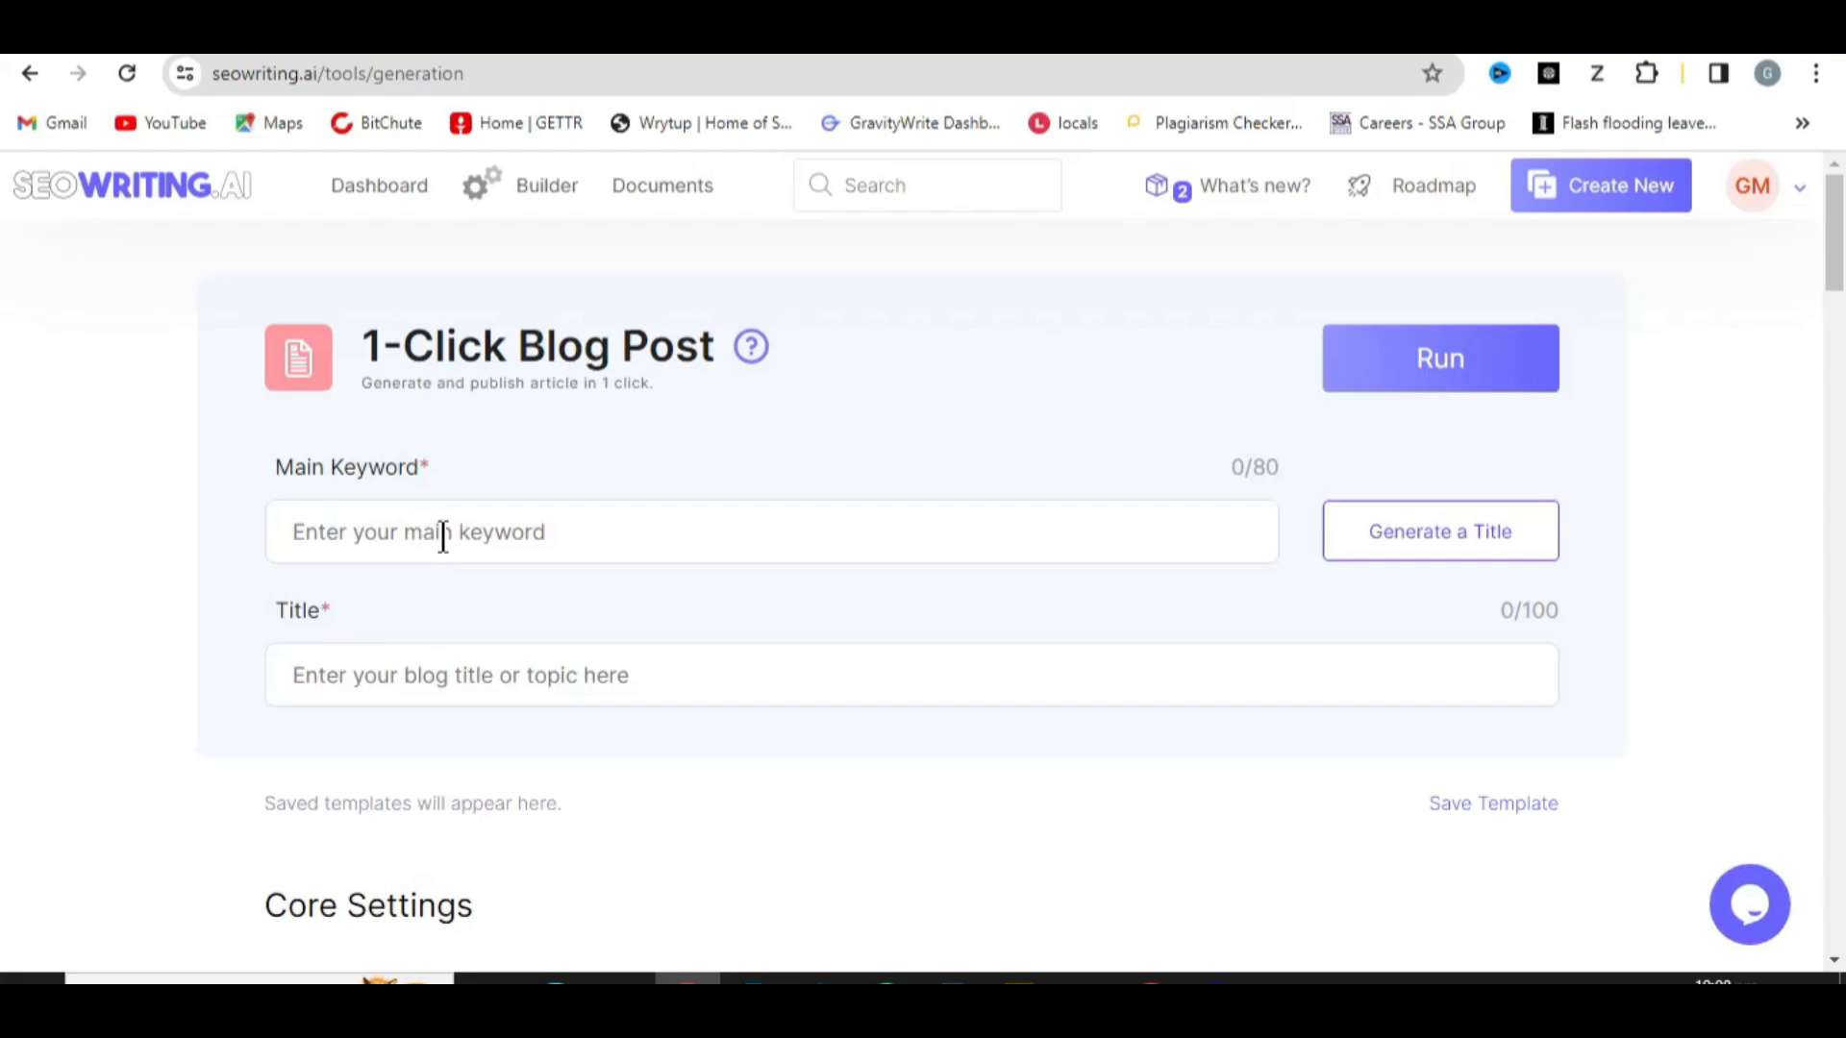
Go to the Ahrefs Keyword Generator page via the address bar ('ahr').
left_click(962, 73)
type("ahrefs.com/keyword-generator")
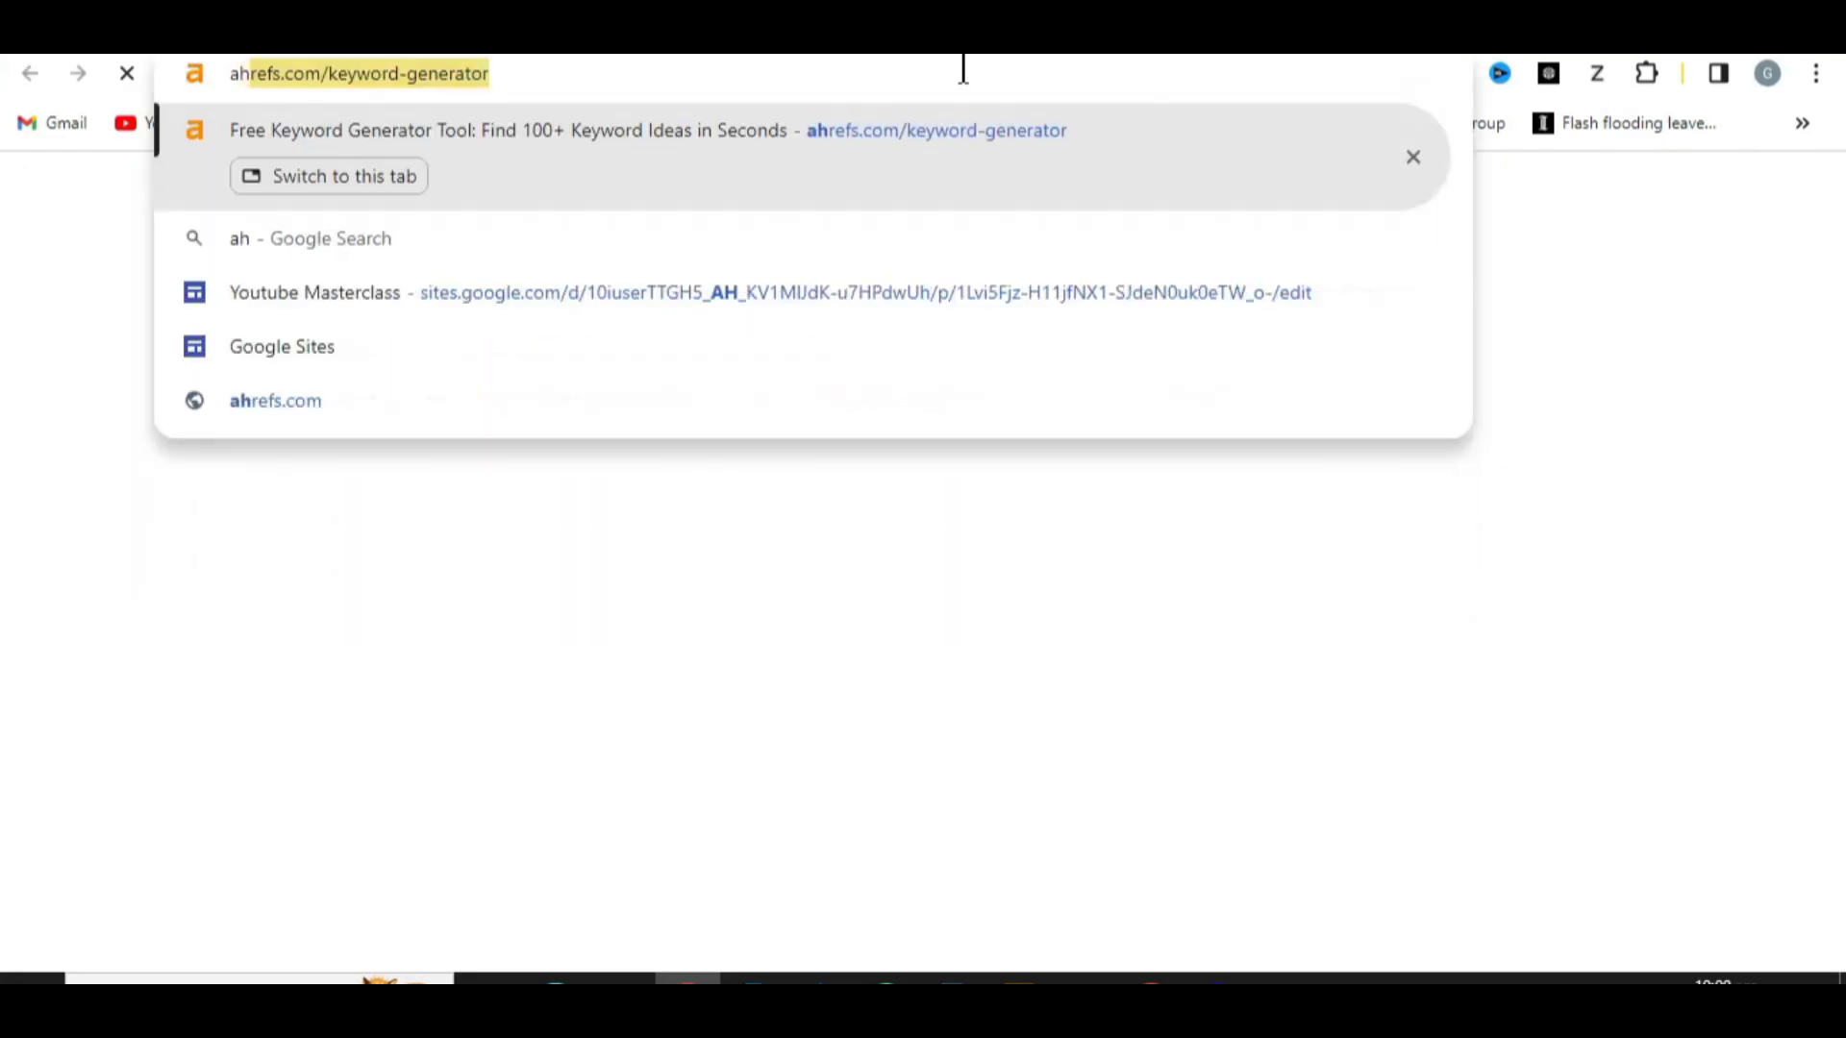
key("Return")
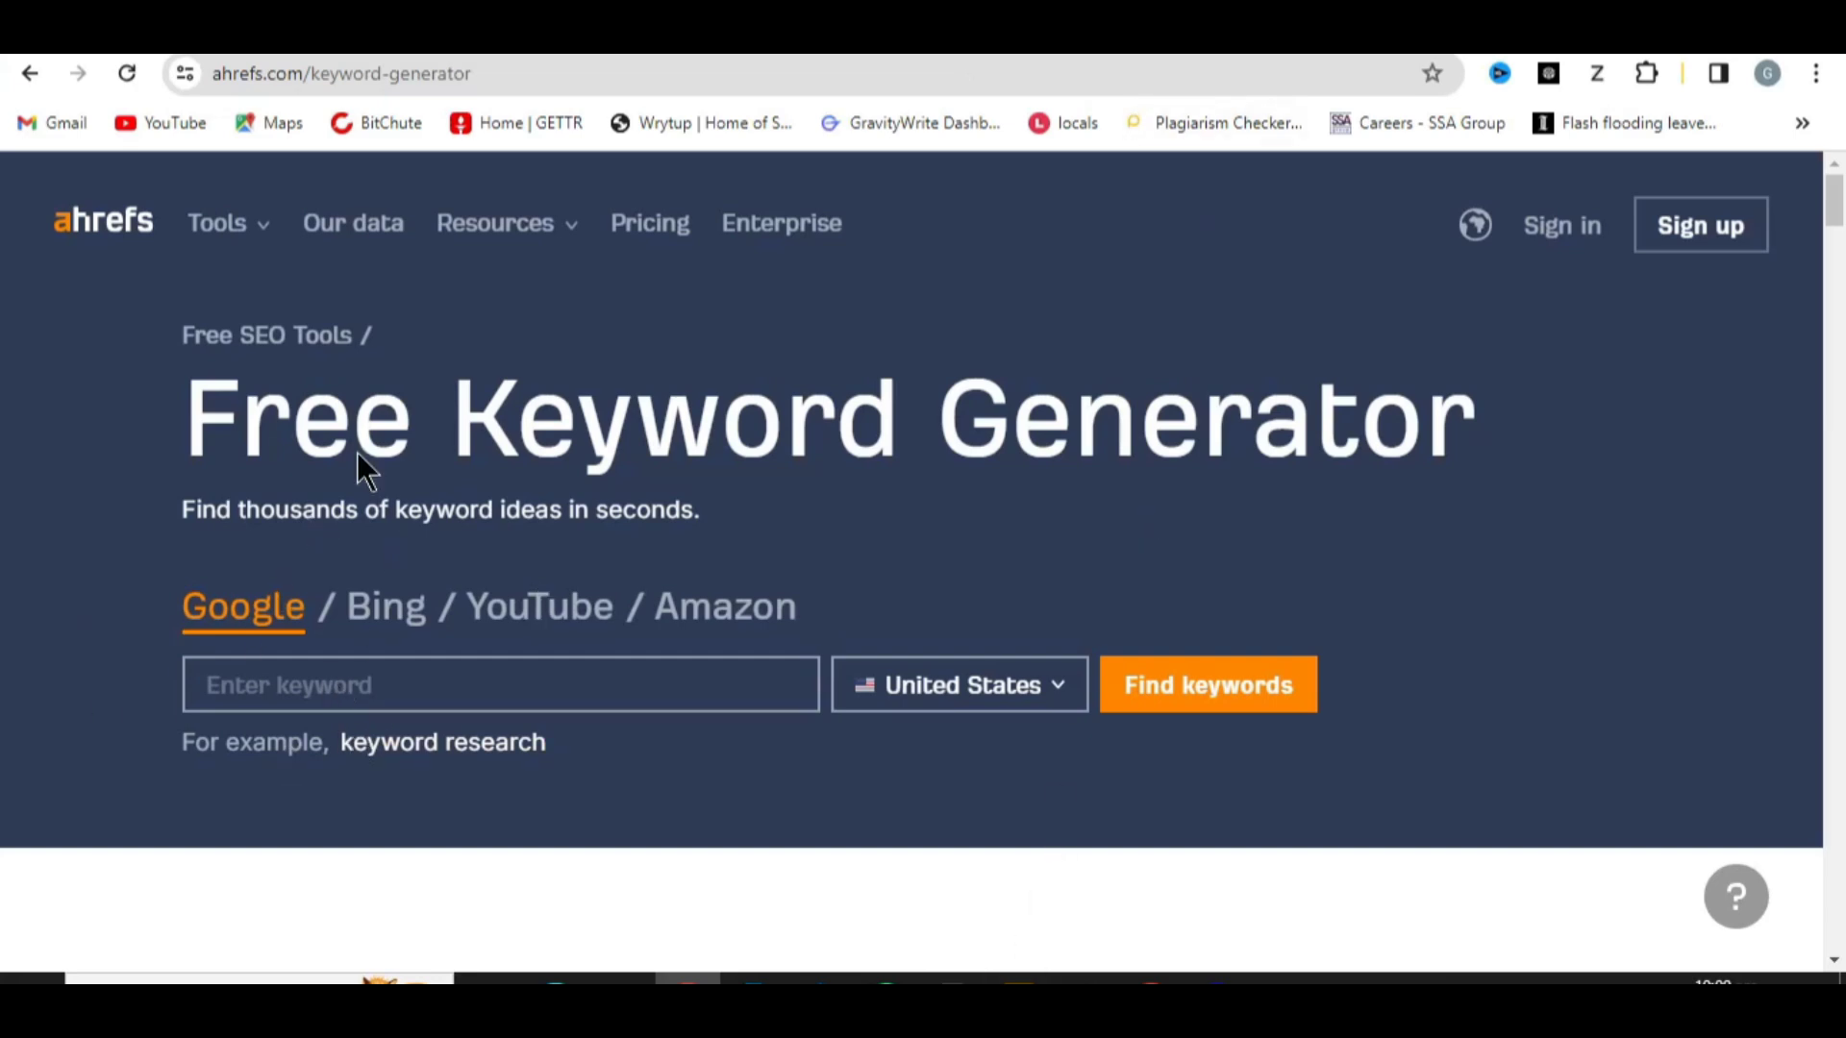
Paste 'Grow Garlic Indoors' as the keyword and find keyword ideas for United States.
left_click(305, 681)
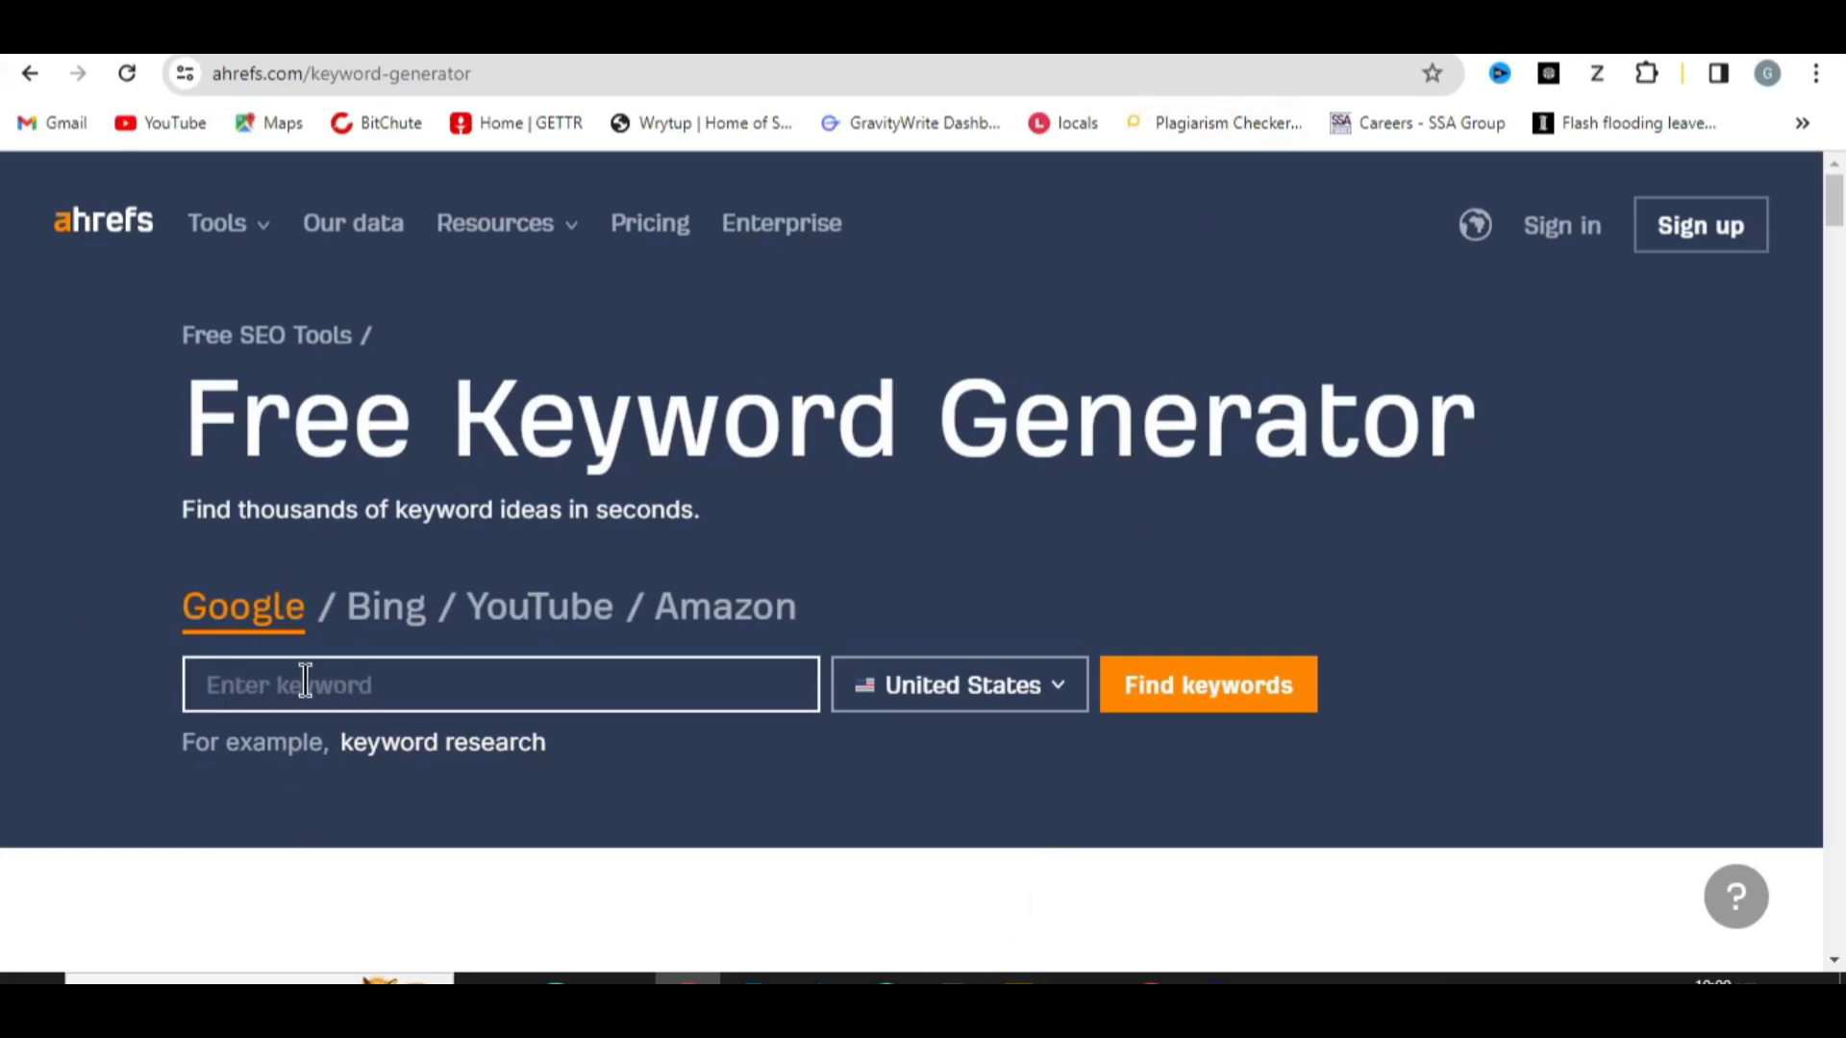
right_click(305, 681)
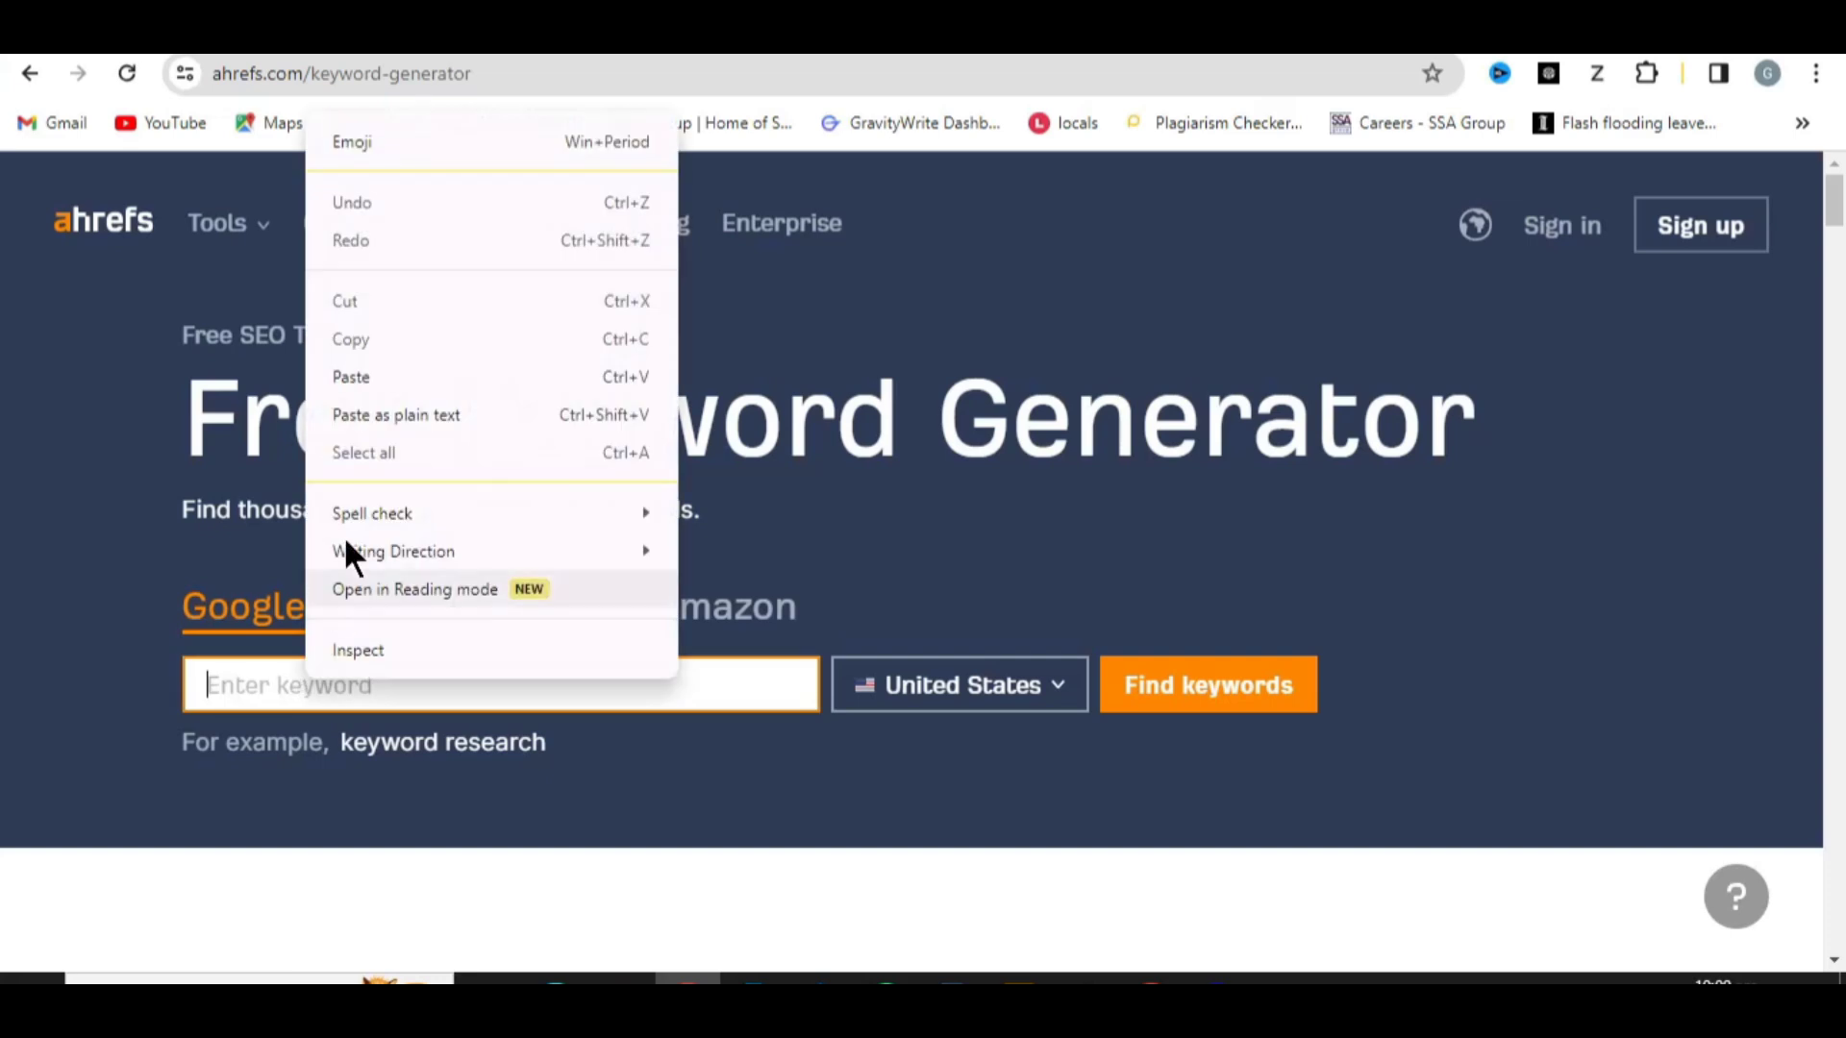
left_click(373, 379)
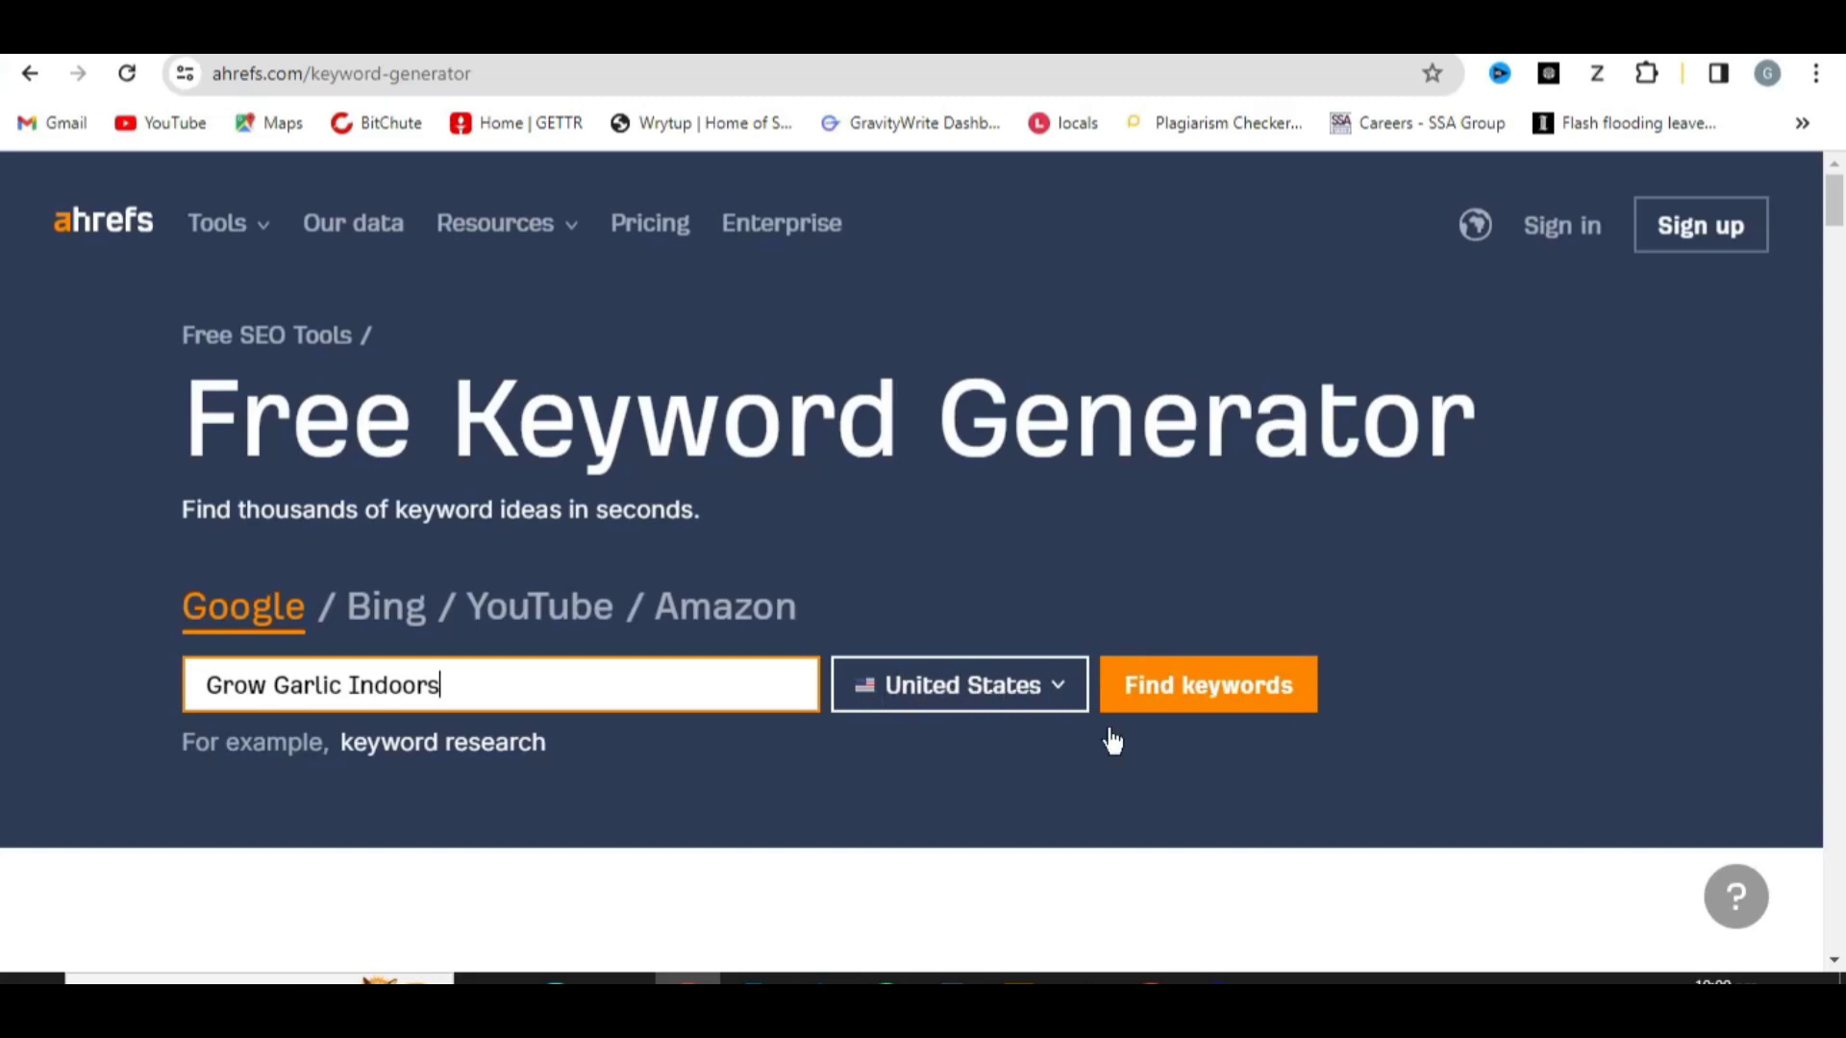
left_click(1200, 692)
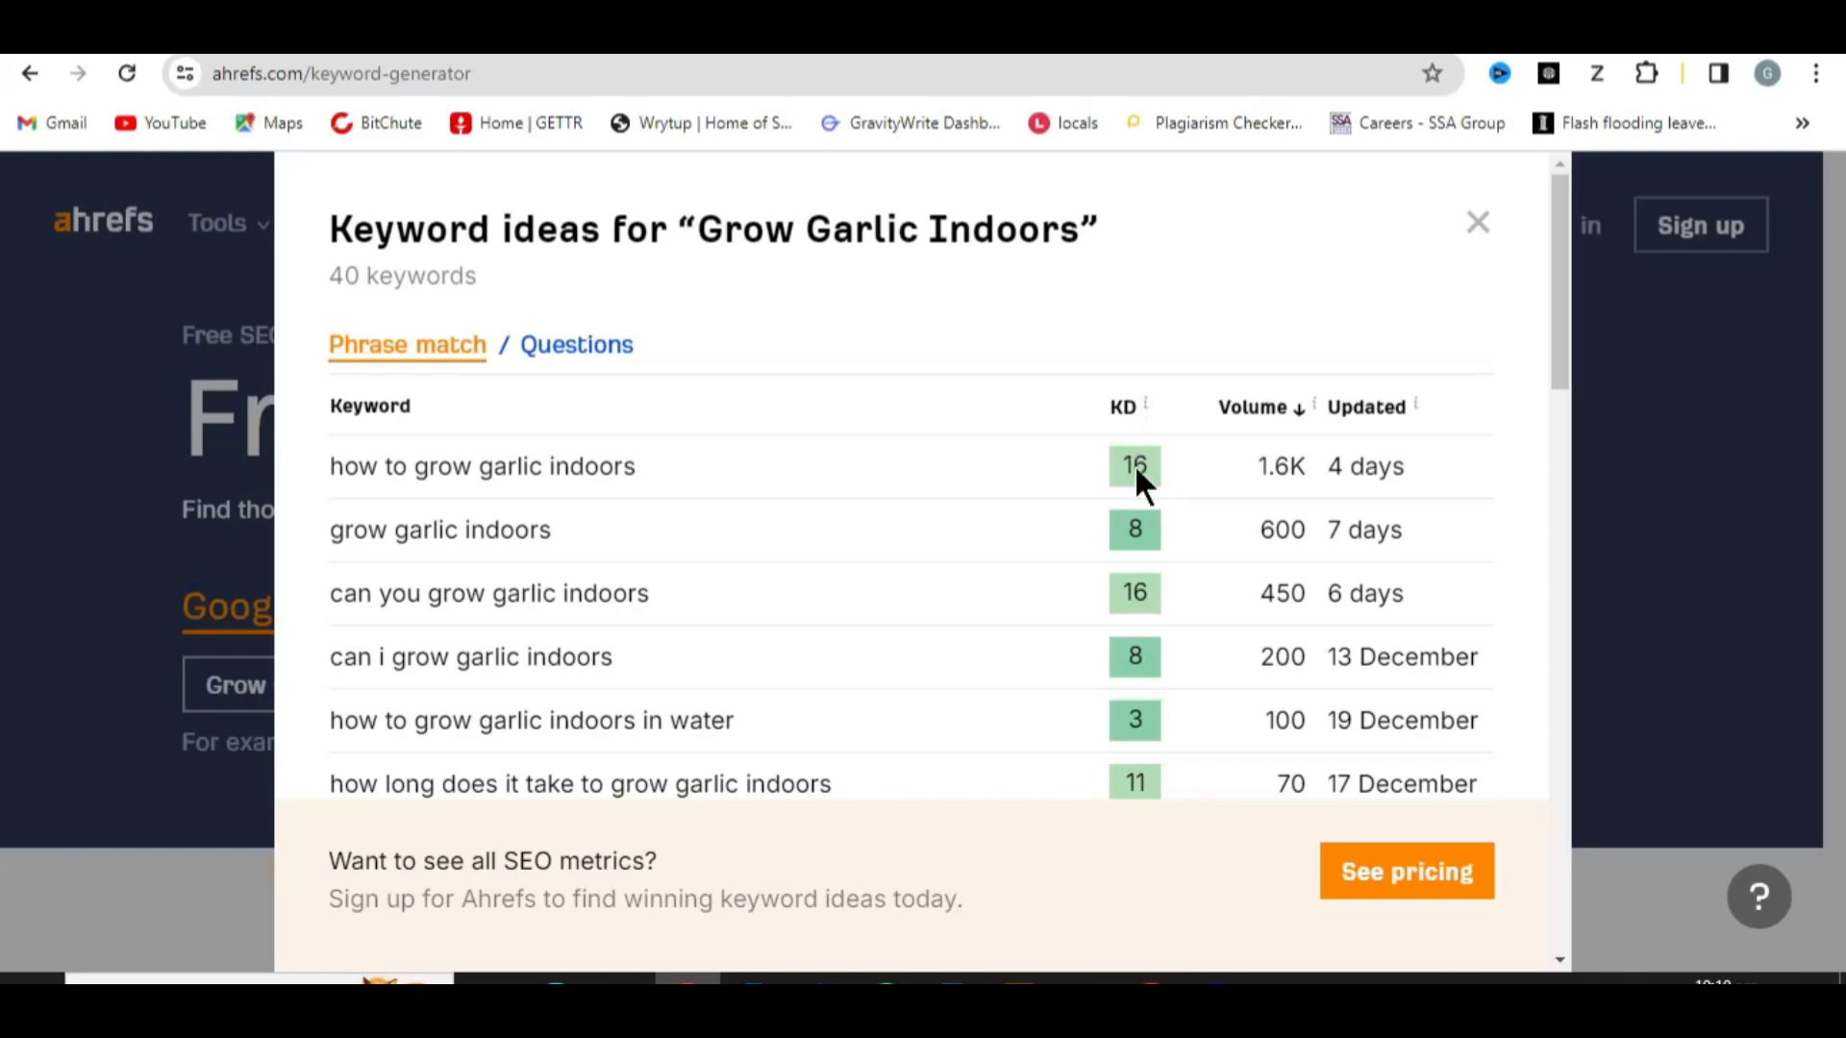
Copy the top keyword 'how to grow garlic indoors' and return to the SEOWriting.ai form.
scroll(1137, 529, "down", 3)
scroll(1133, 553, "up", 2)
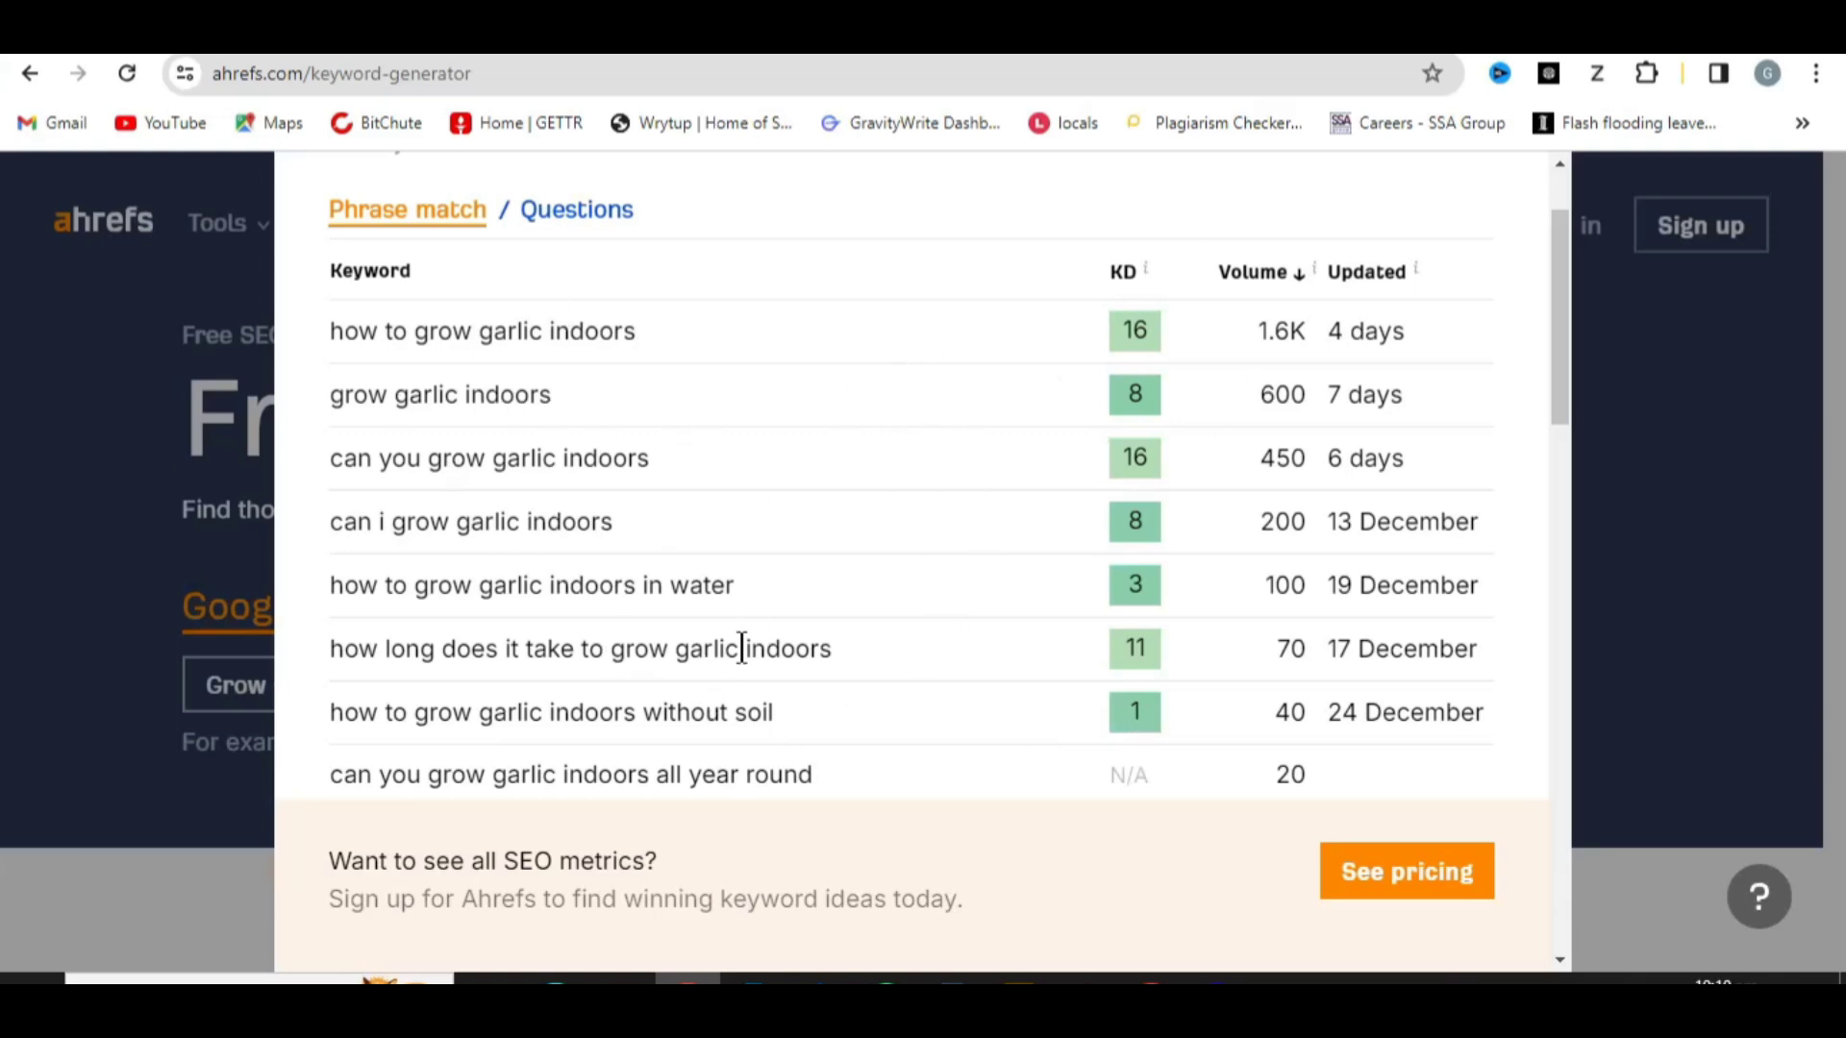
scroll(875, 494, "up", 2)
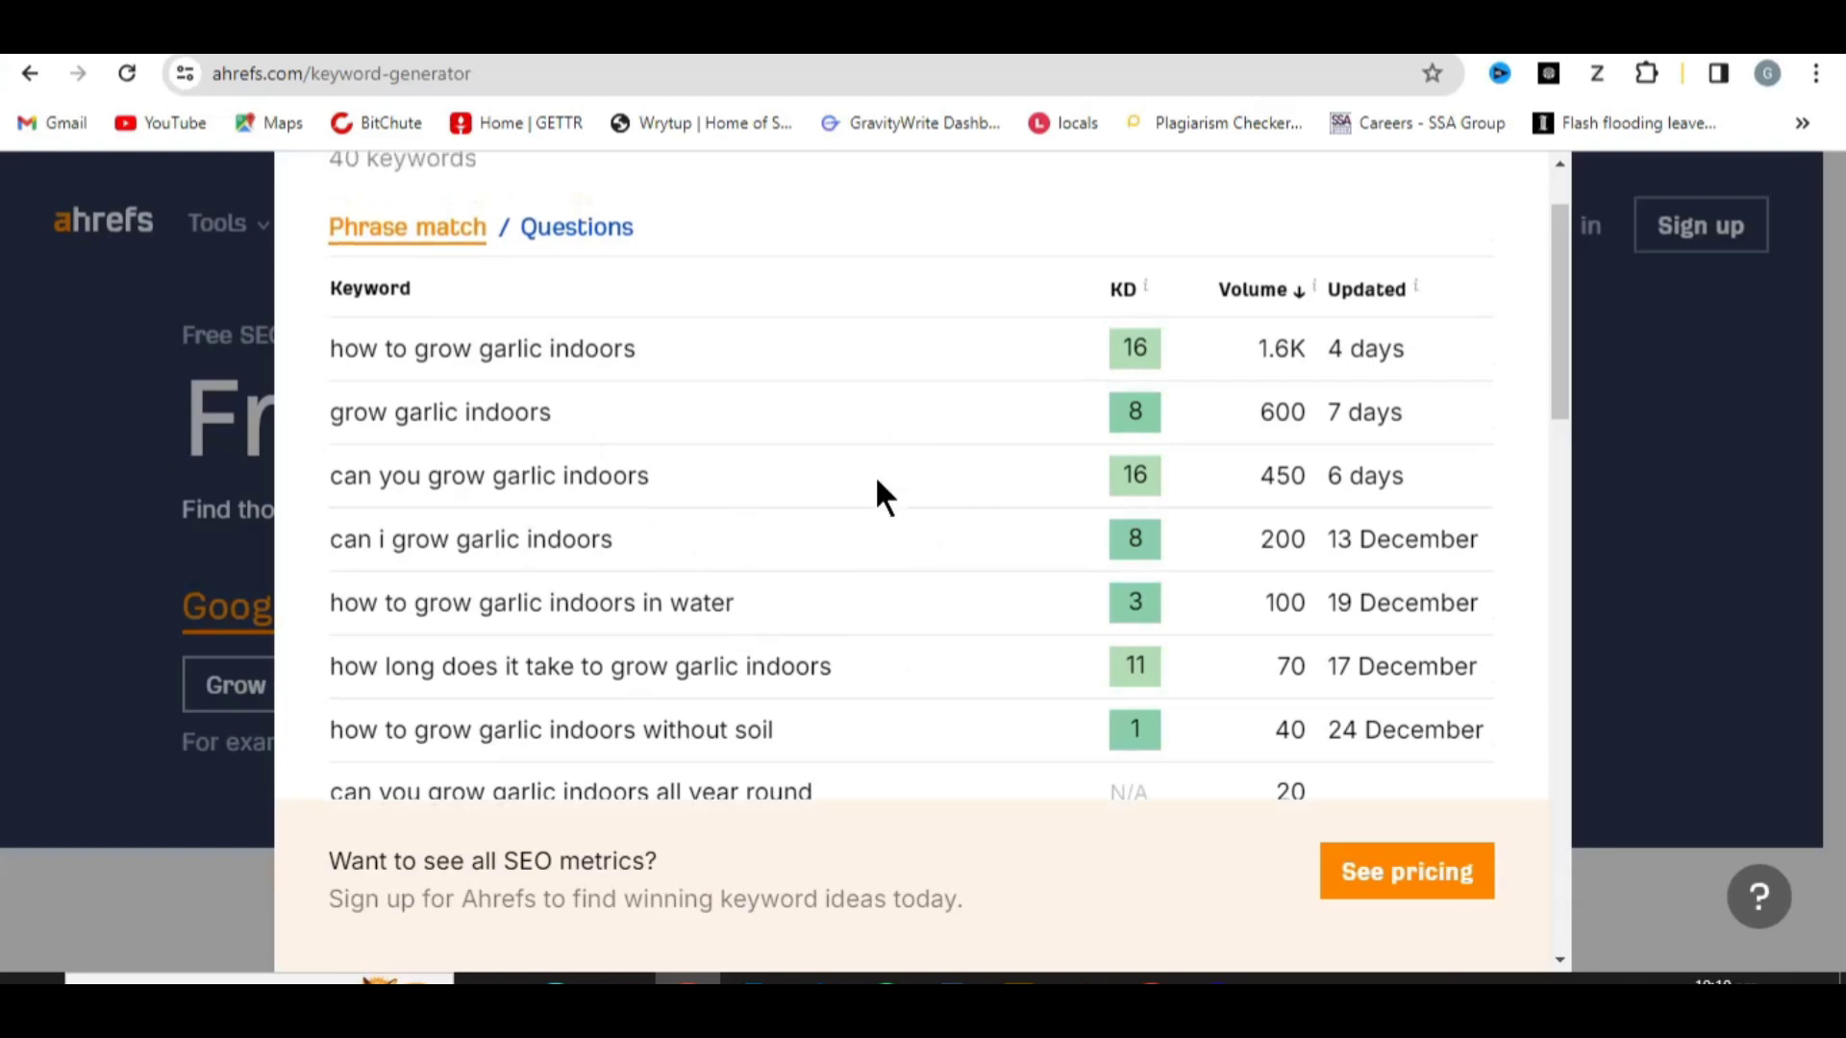
scroll(770, 510, "down", 2)
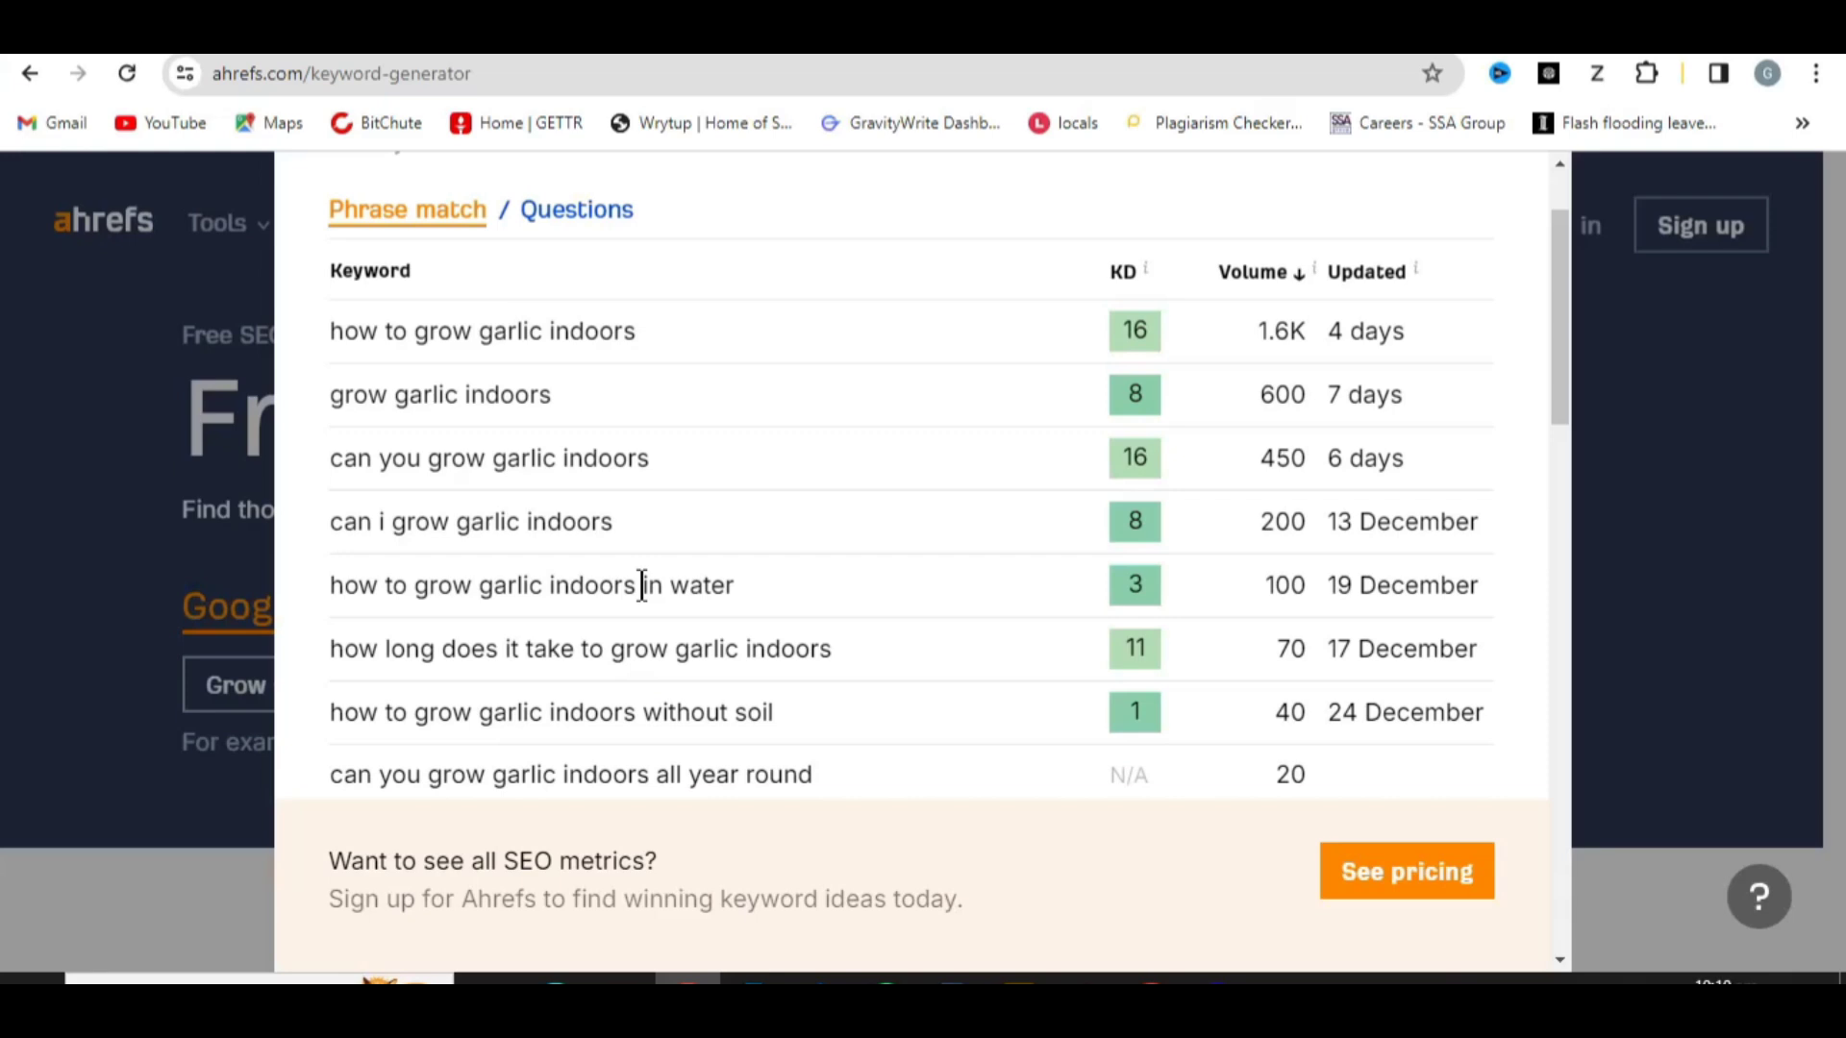
scroll(642, 586, "up", 2)
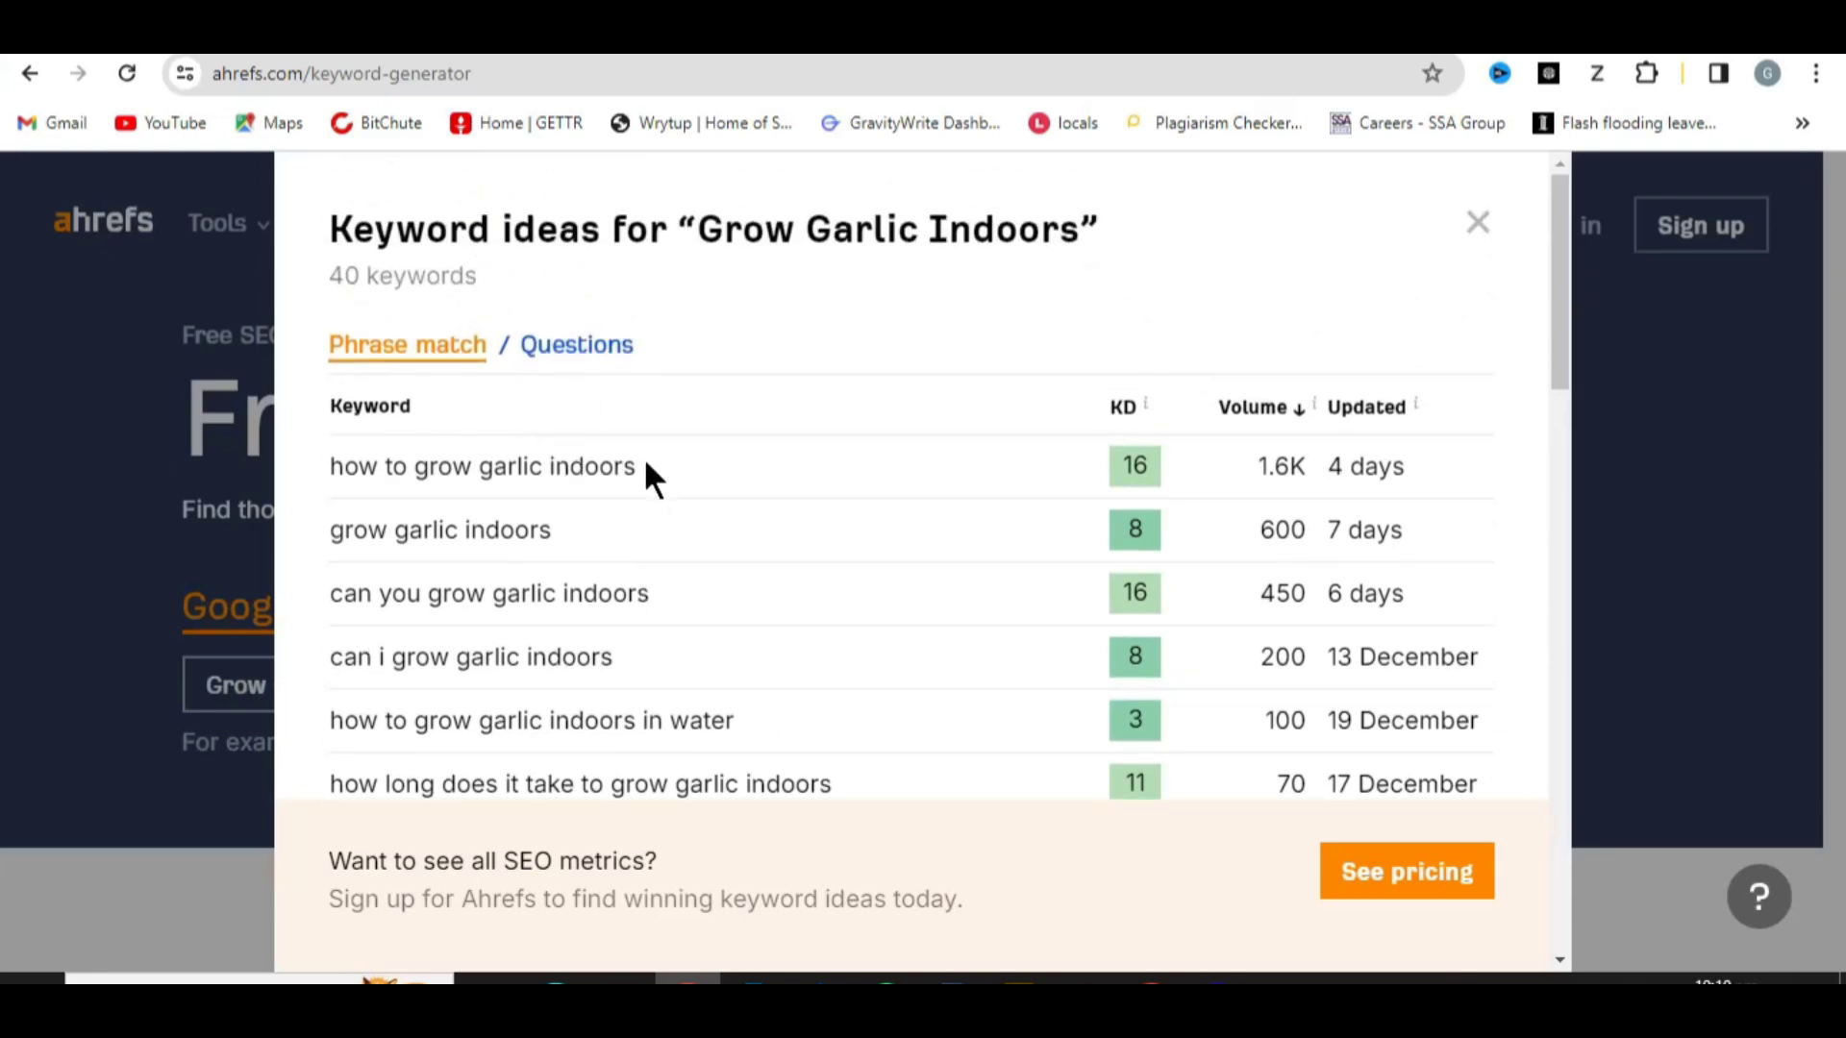
left_click_drag(638, 466, 332, 466)
right_click(365, 469)
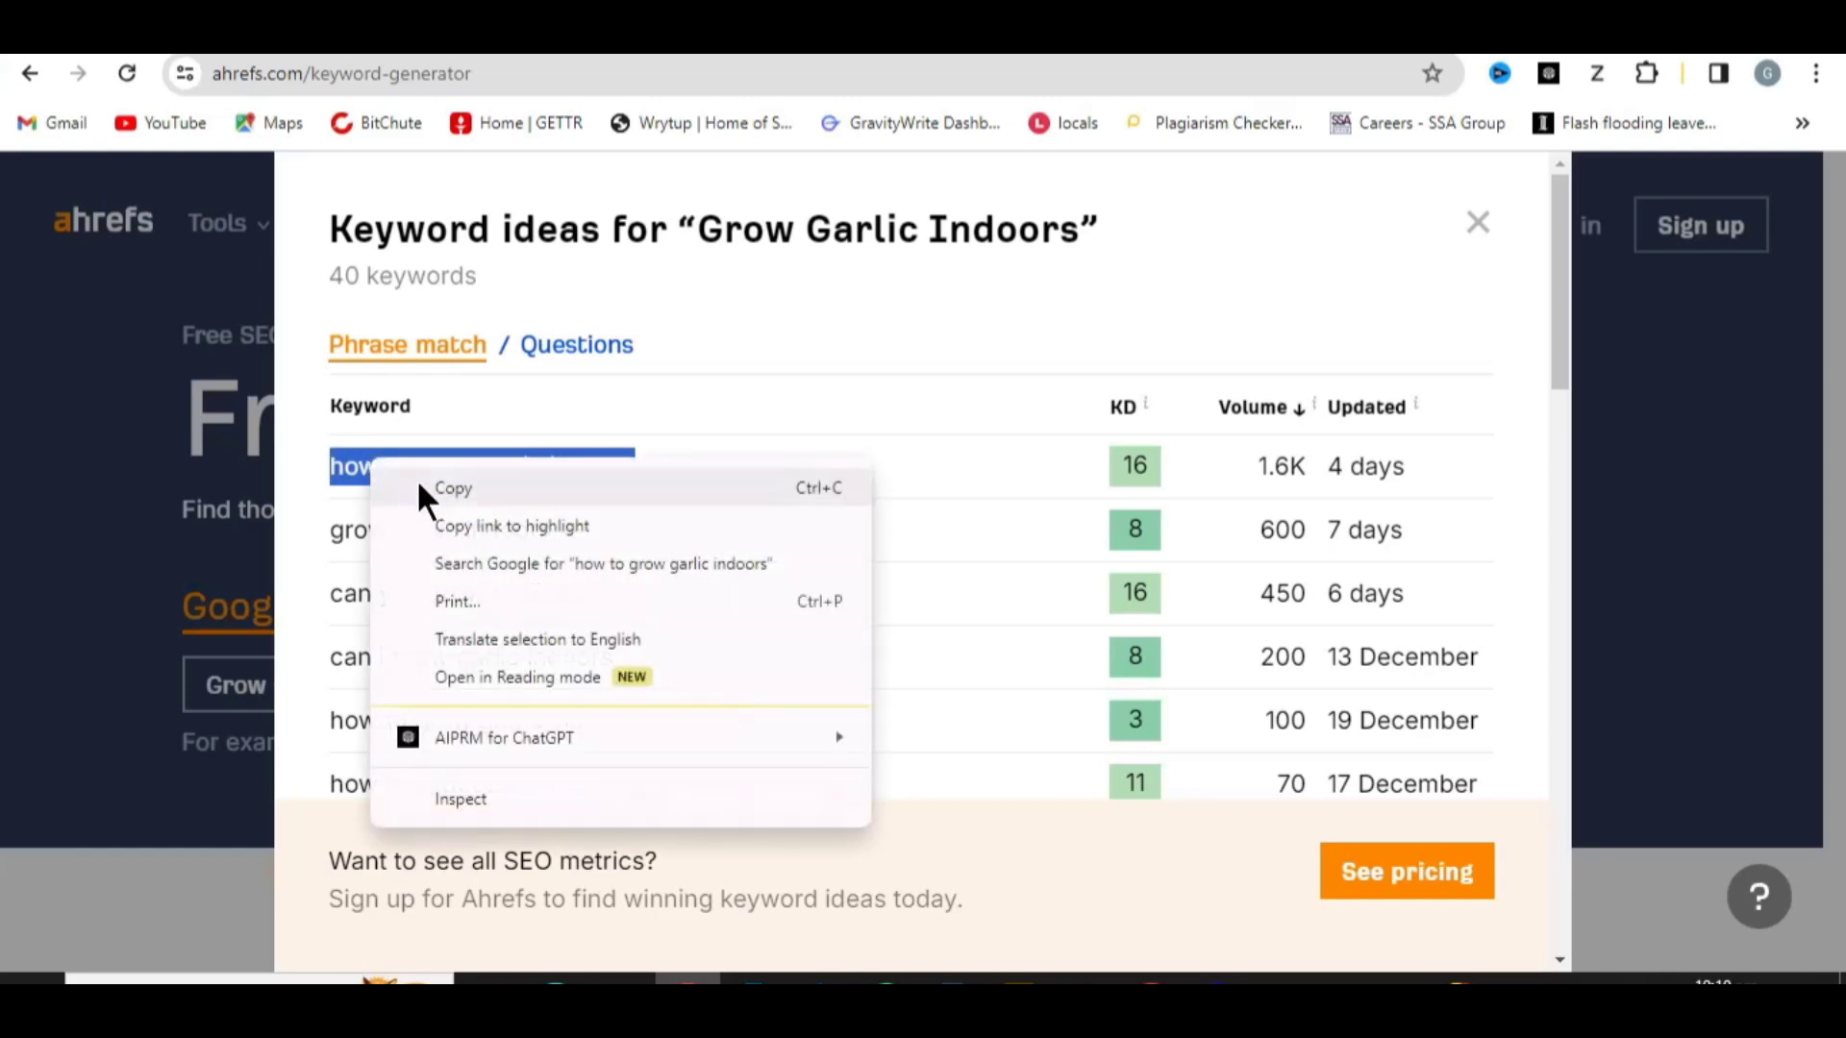
left_click(425, 488)
key("ctrl+Tab")
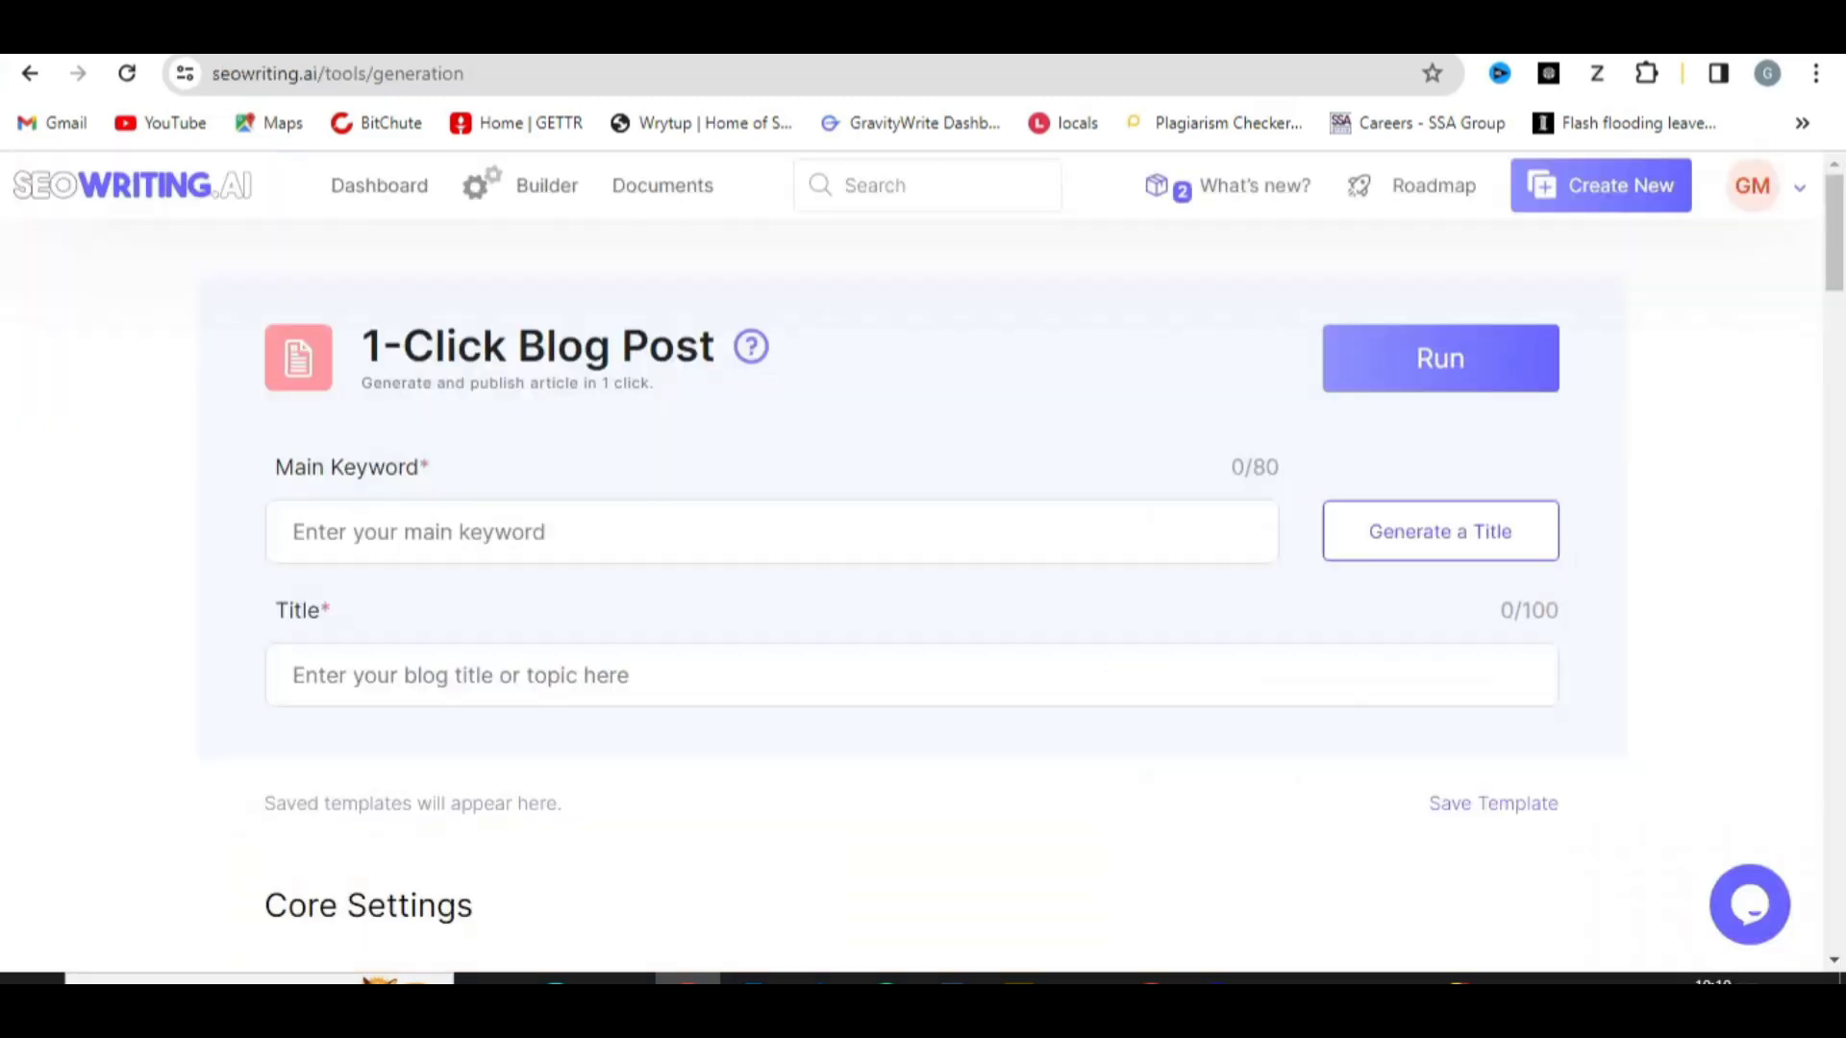
Paste 'how to grow garlic indoors' as main keyword and generate a beginner's-guide title.
right_click(432, 536)
left_click(494, 329)
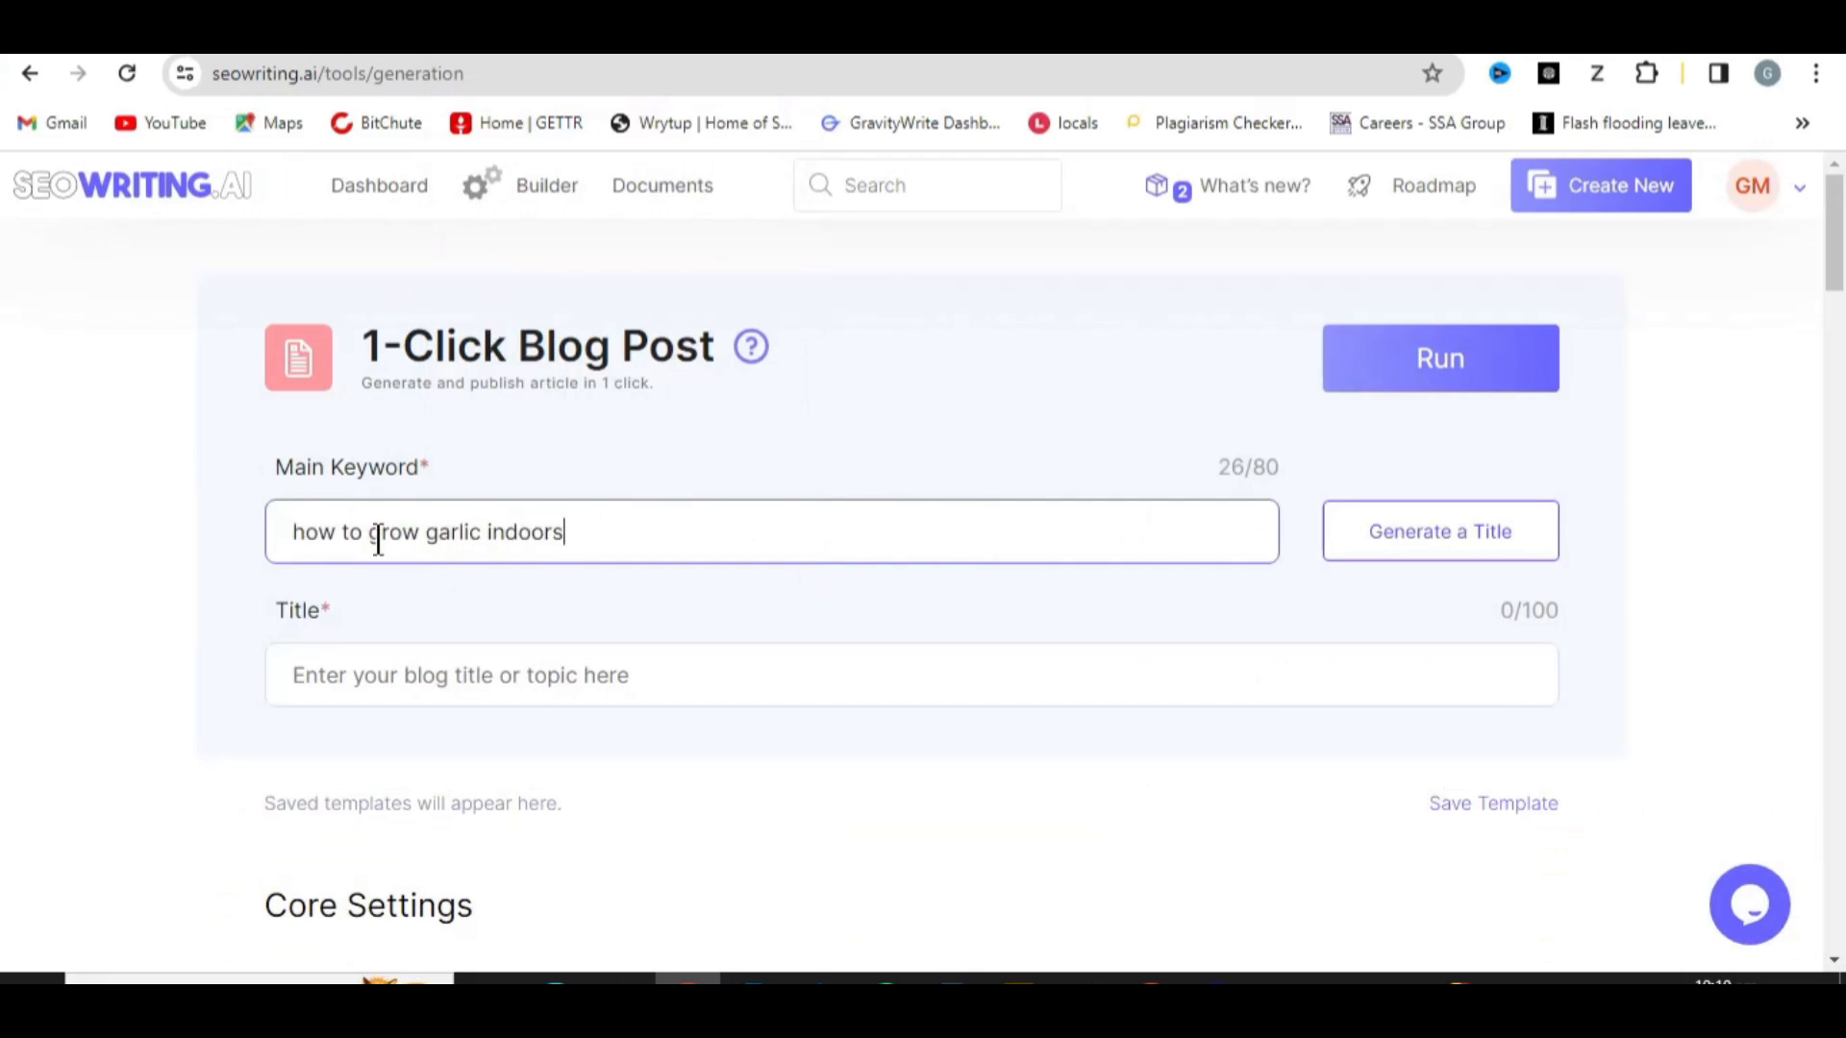
left_click(1426, 536)
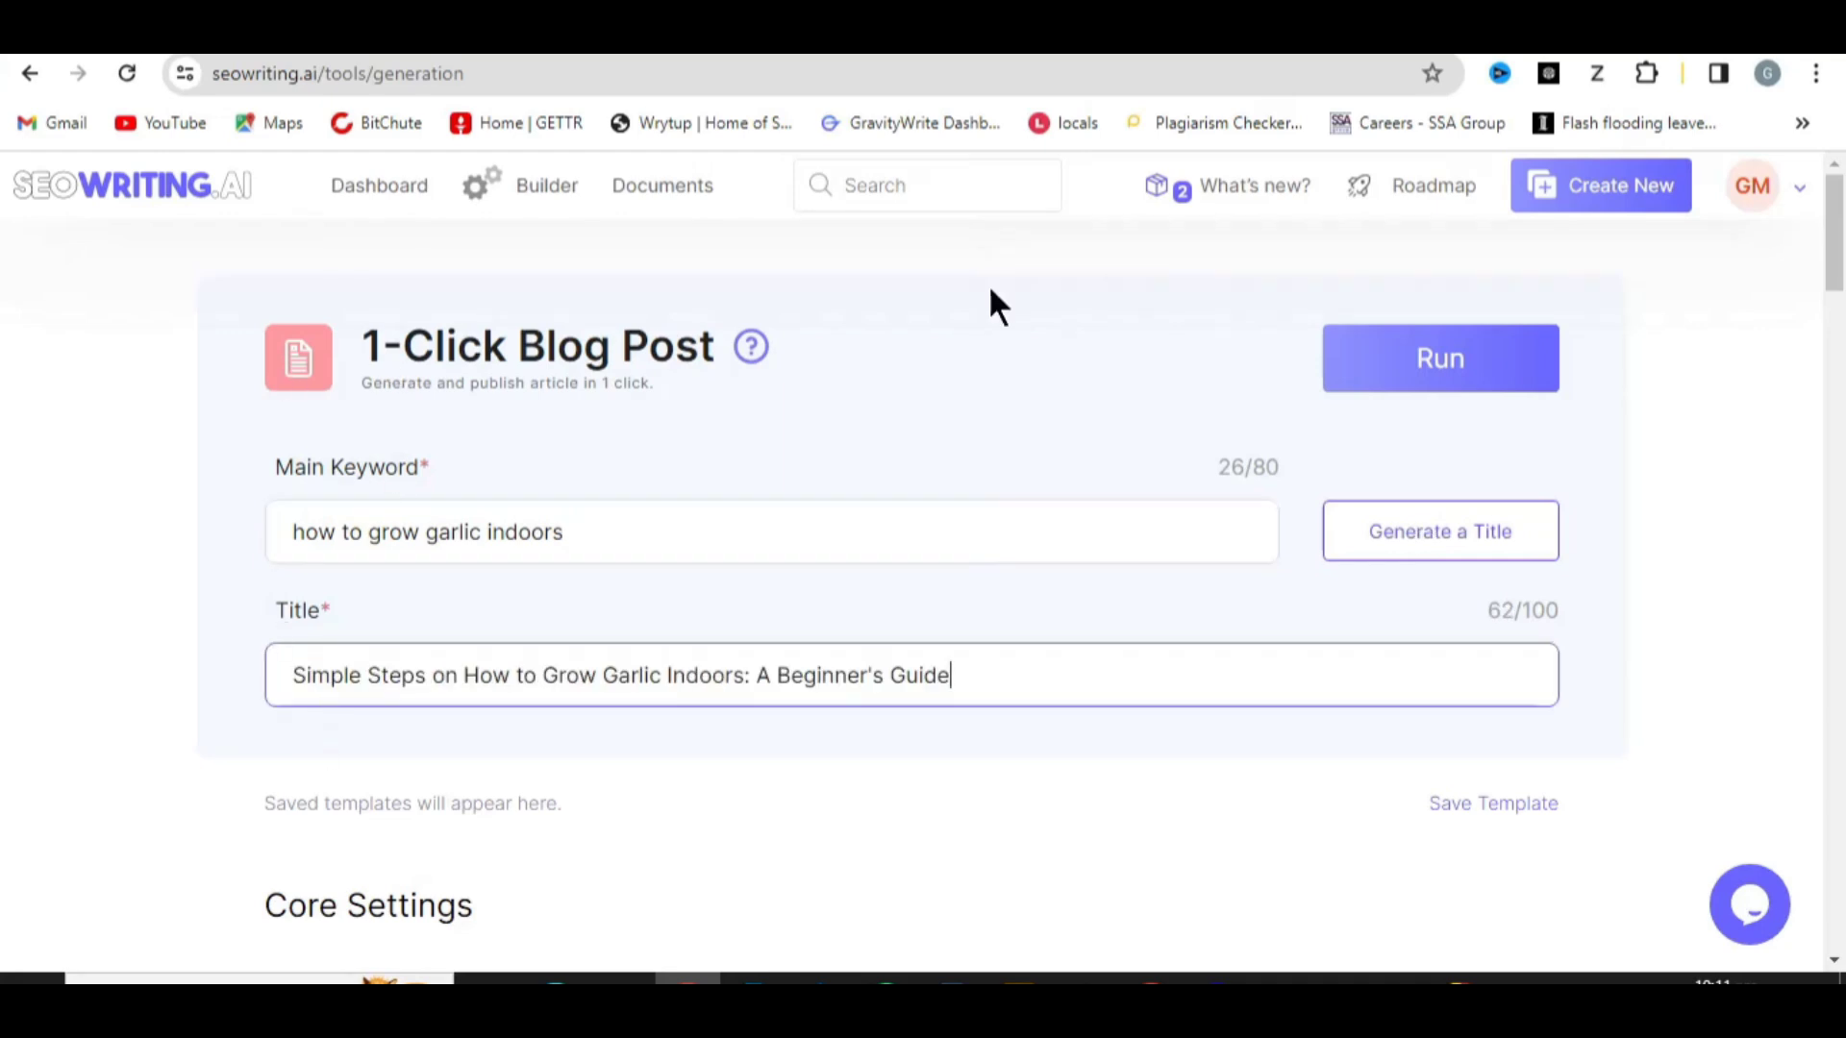
Choose United States as the target country in Core Settings.
left_click_drag(974, 675, 289, 667)
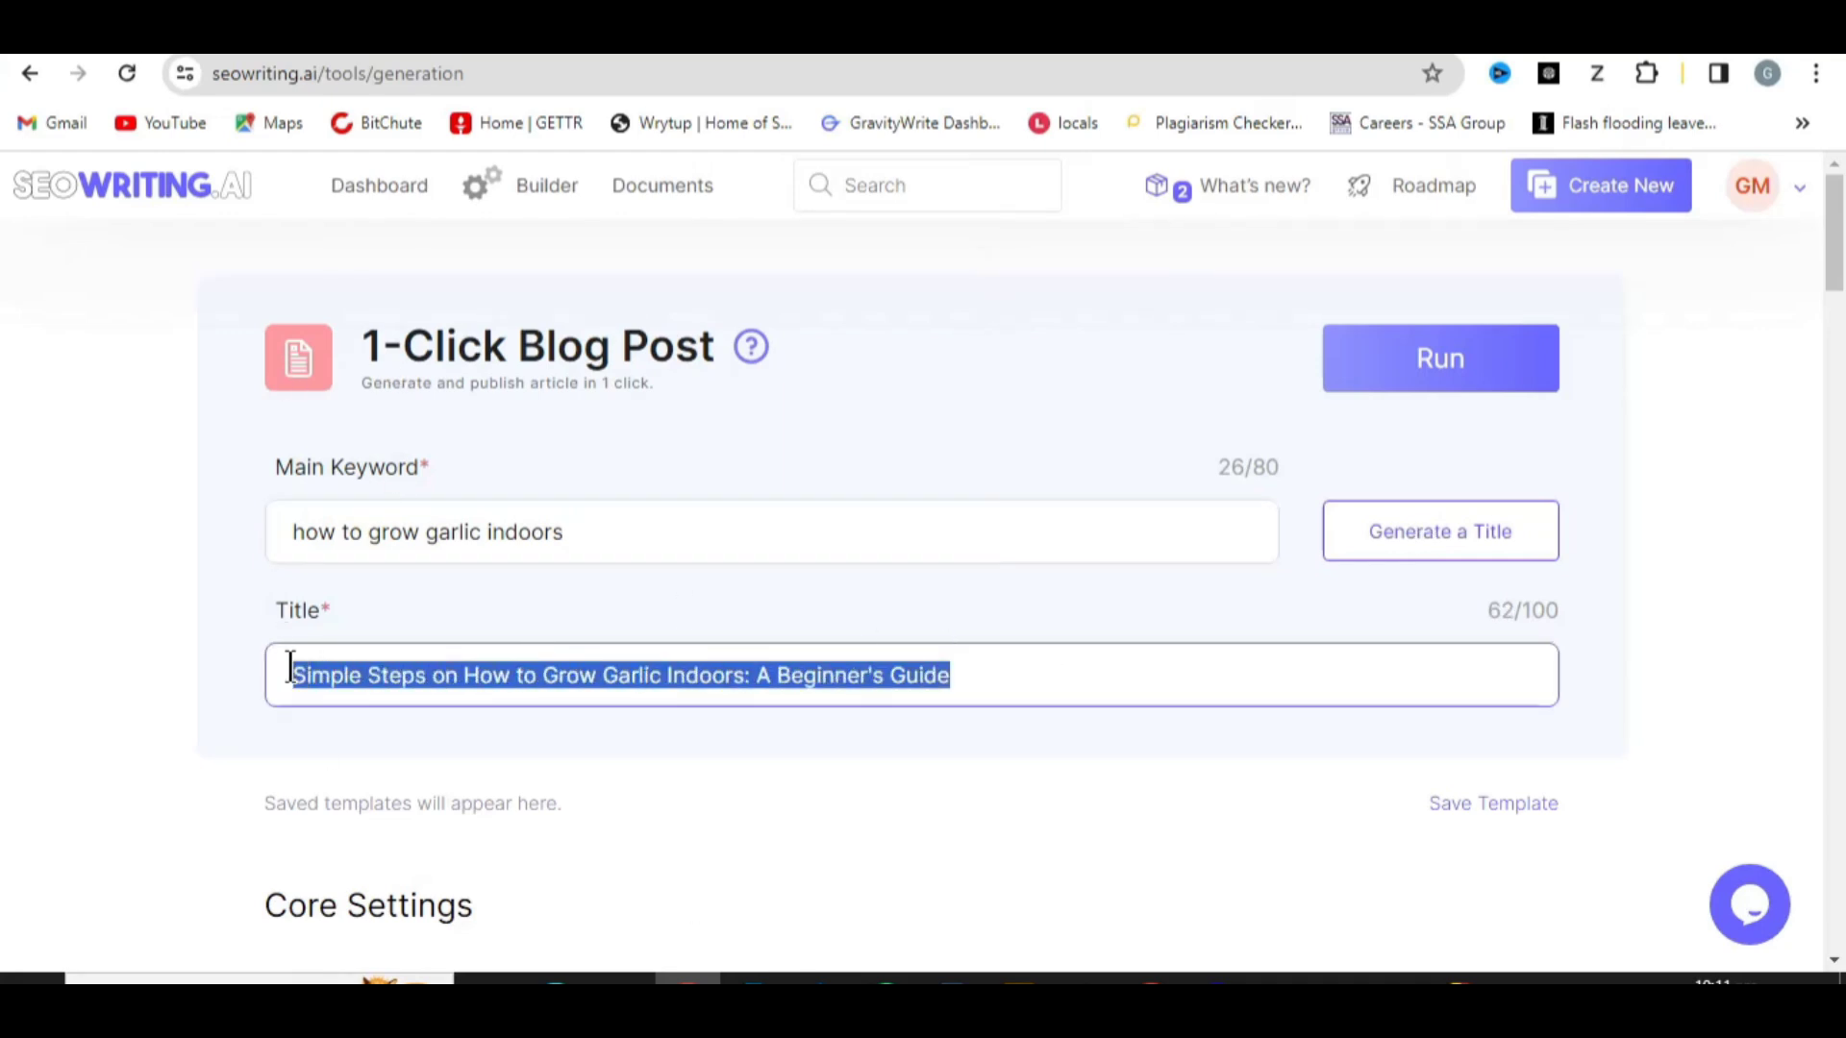
left_click(246, 634)
scroll(366, 644, "down", 5)
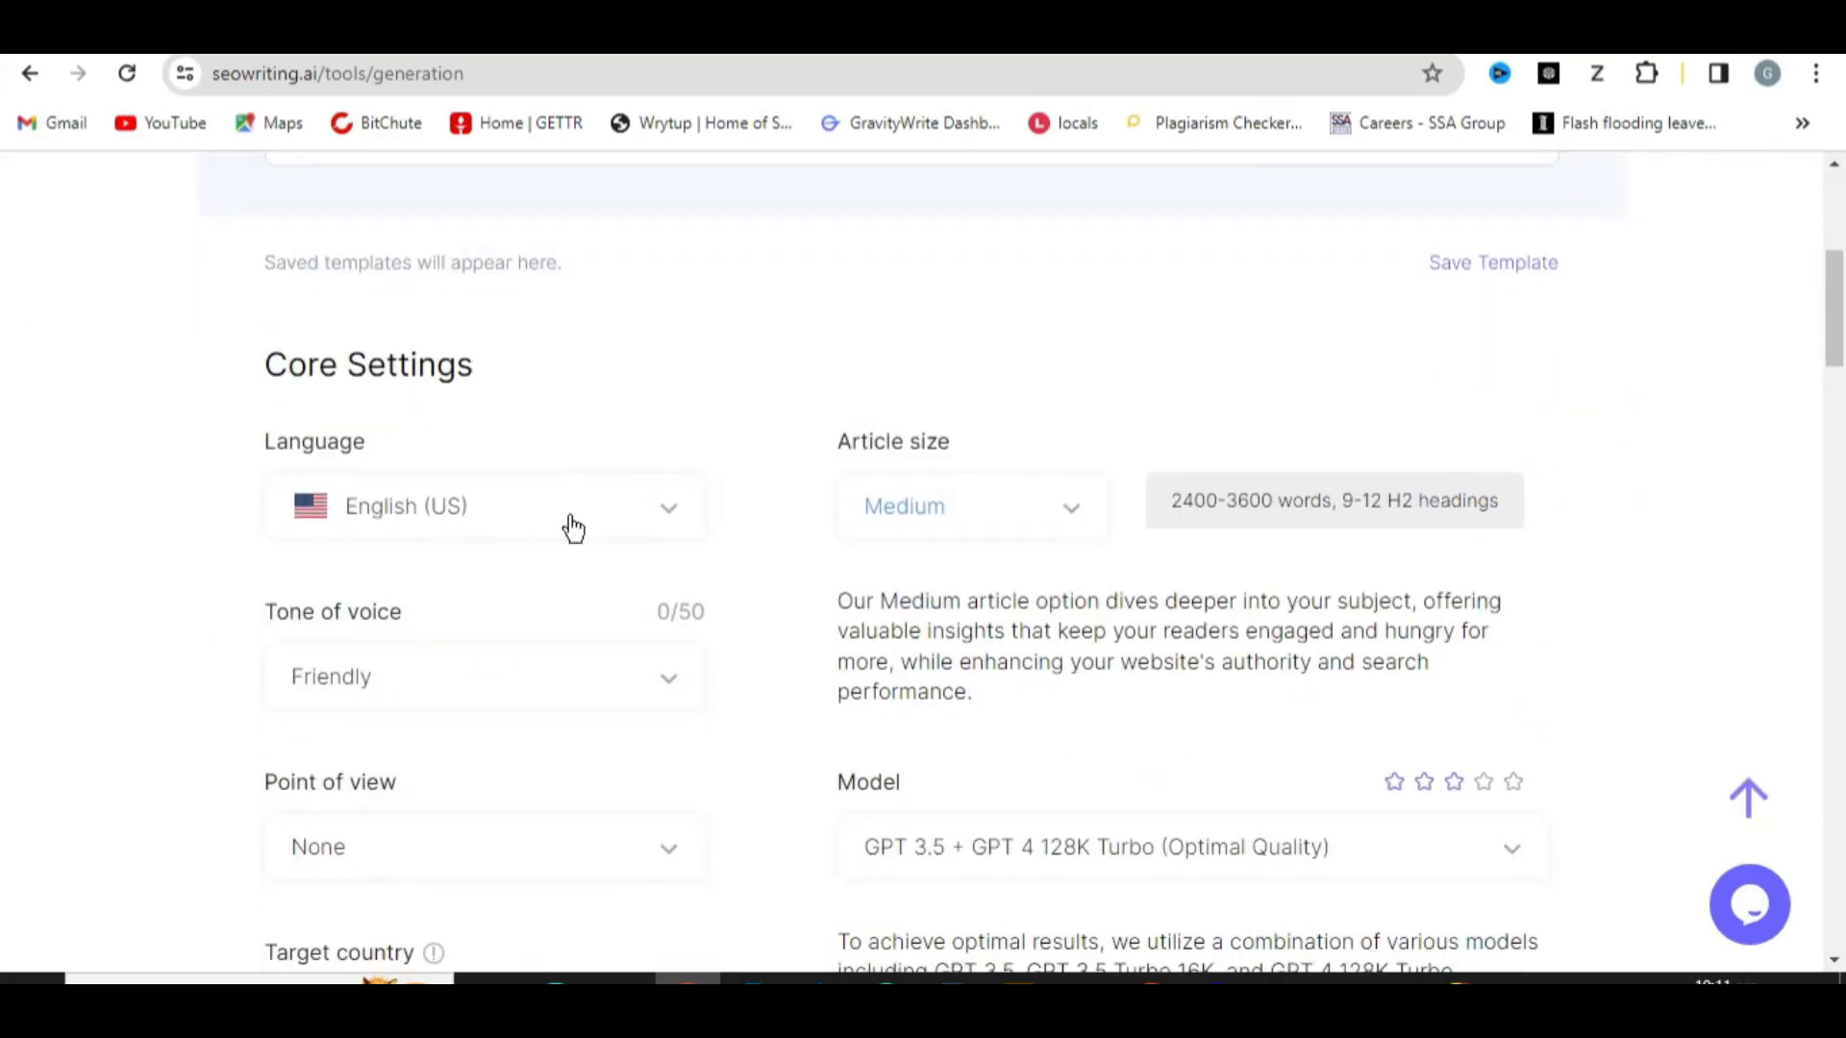
scroll(458, 536, "down", 3)
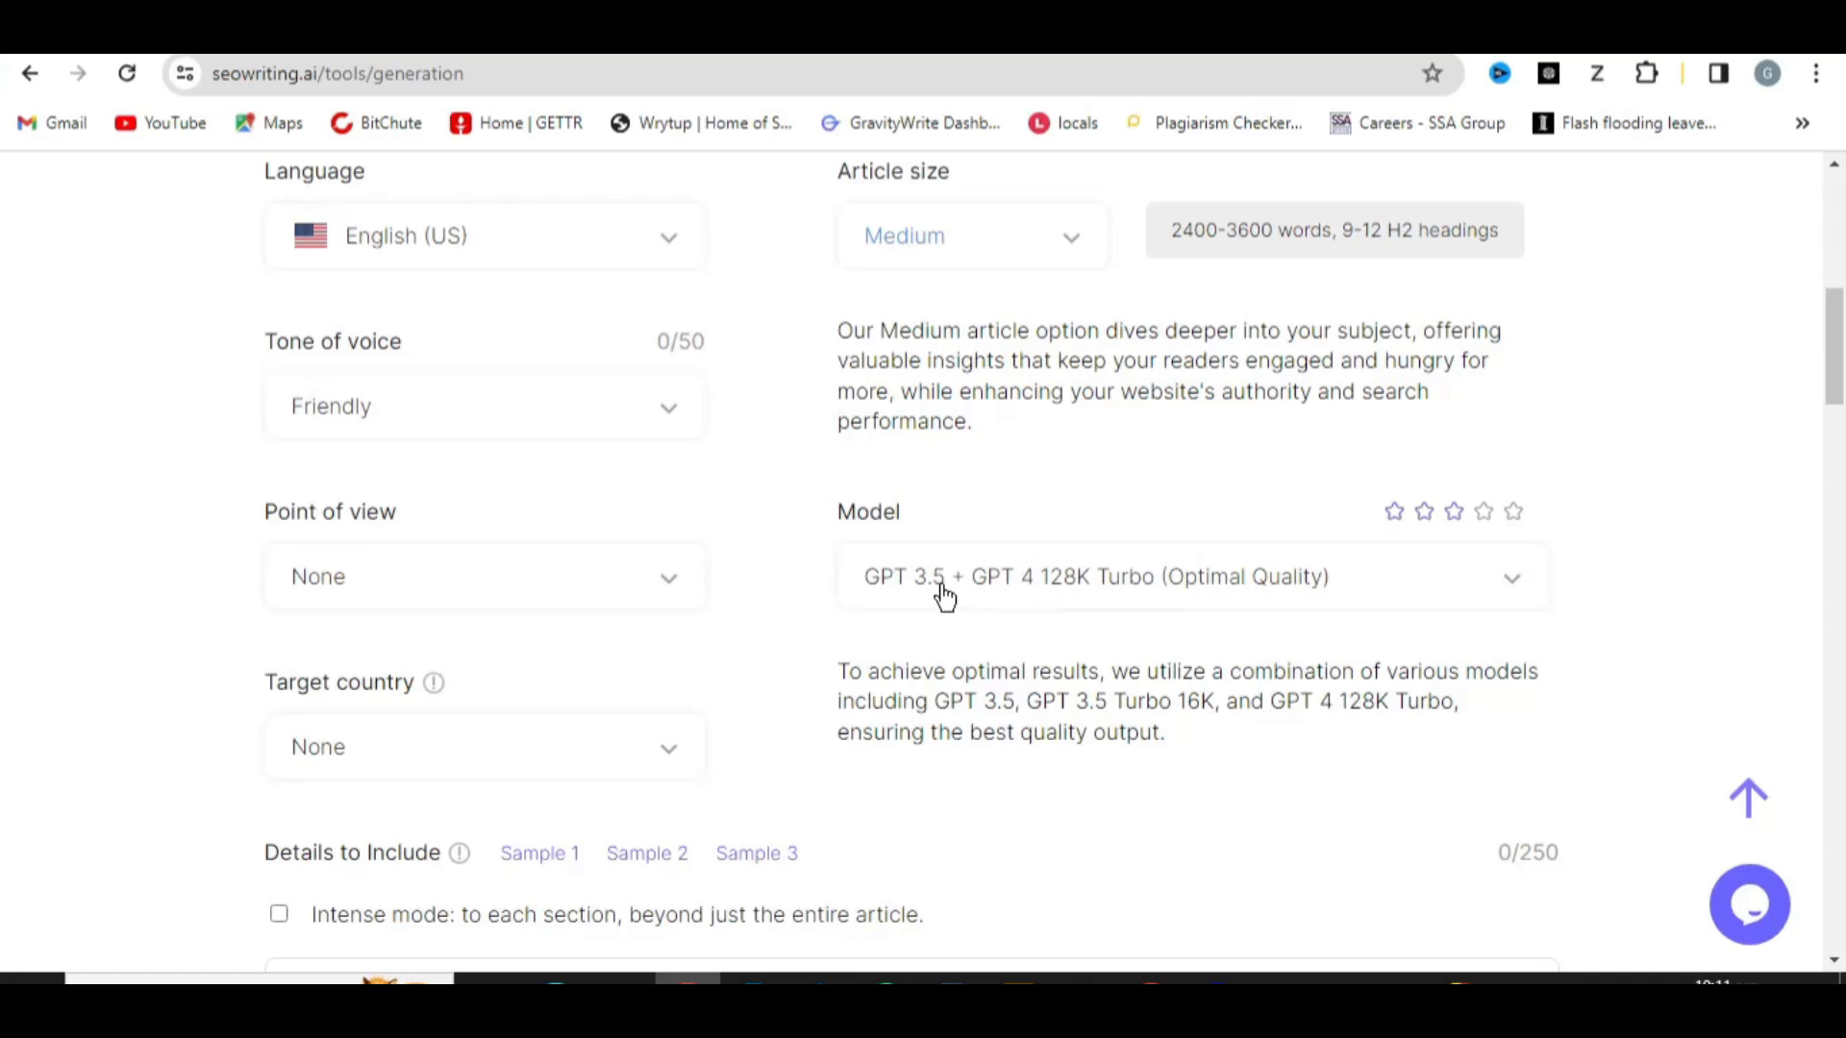
scroll(943, 596, "down", 1)
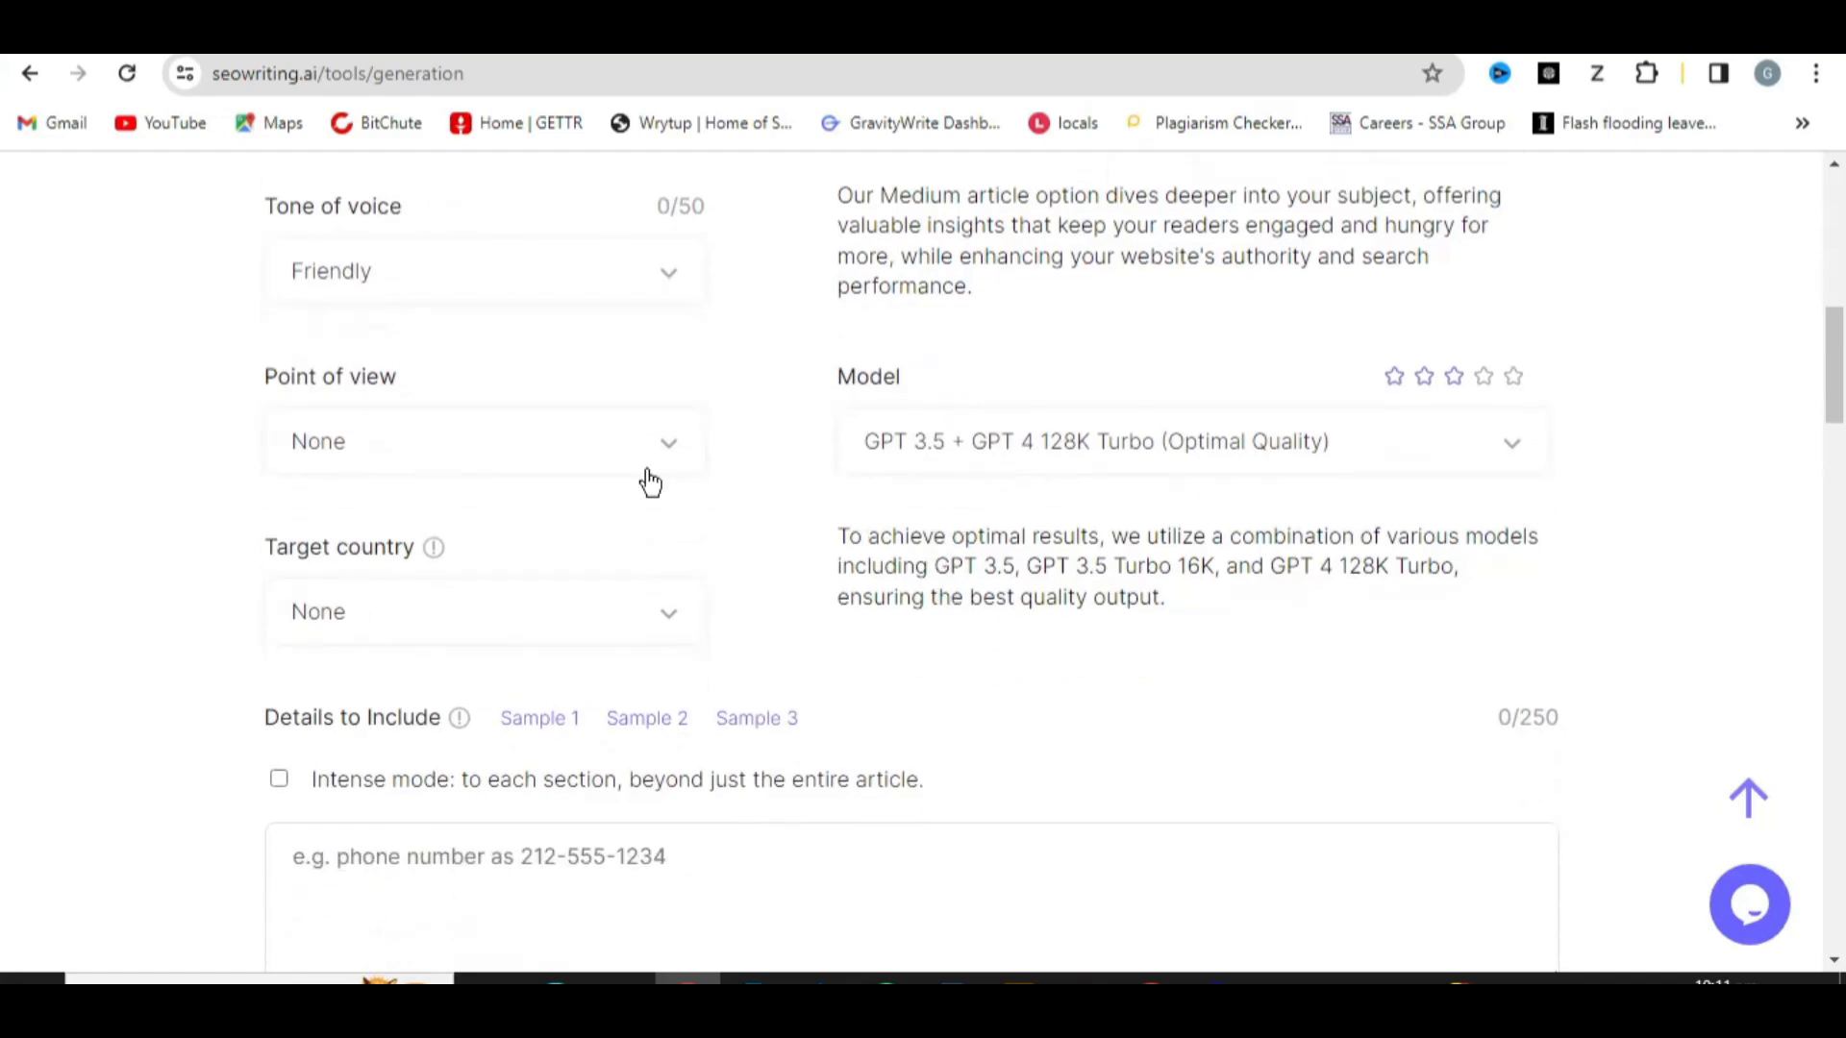
scroll(567, 520, "down", 1)
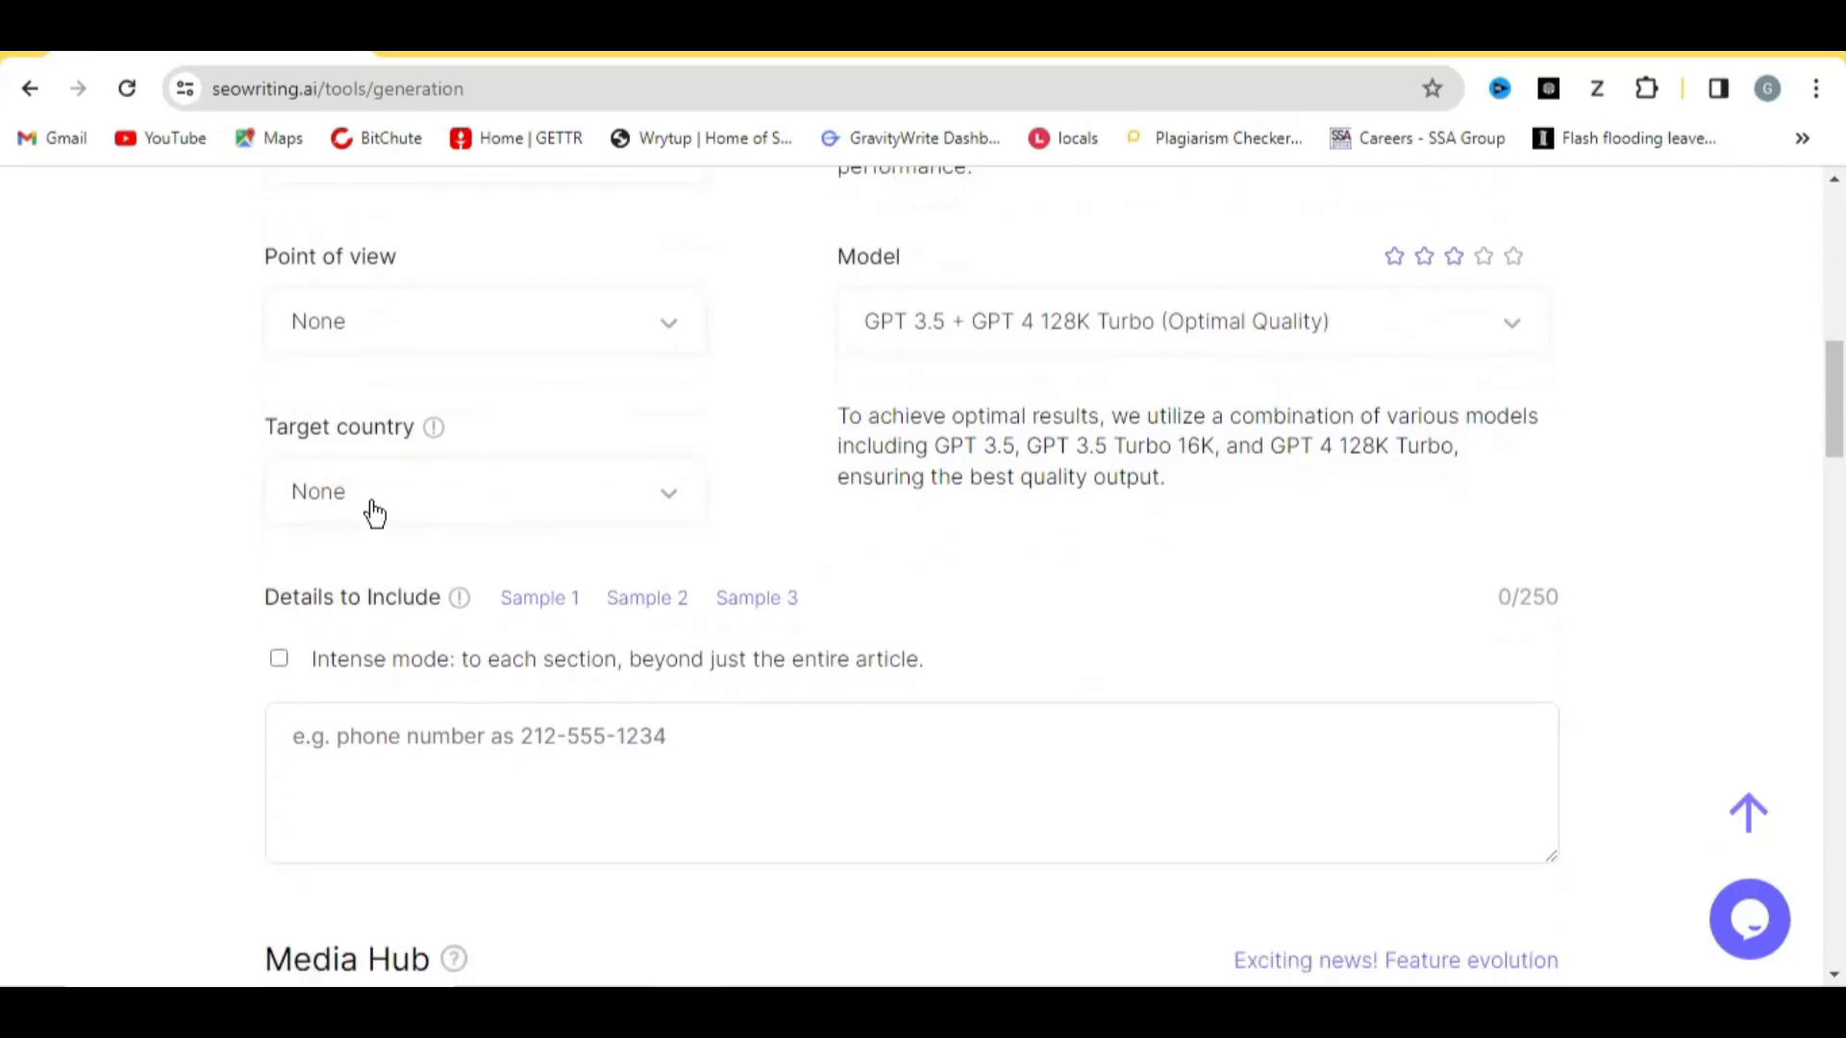
left_click(360, 507)
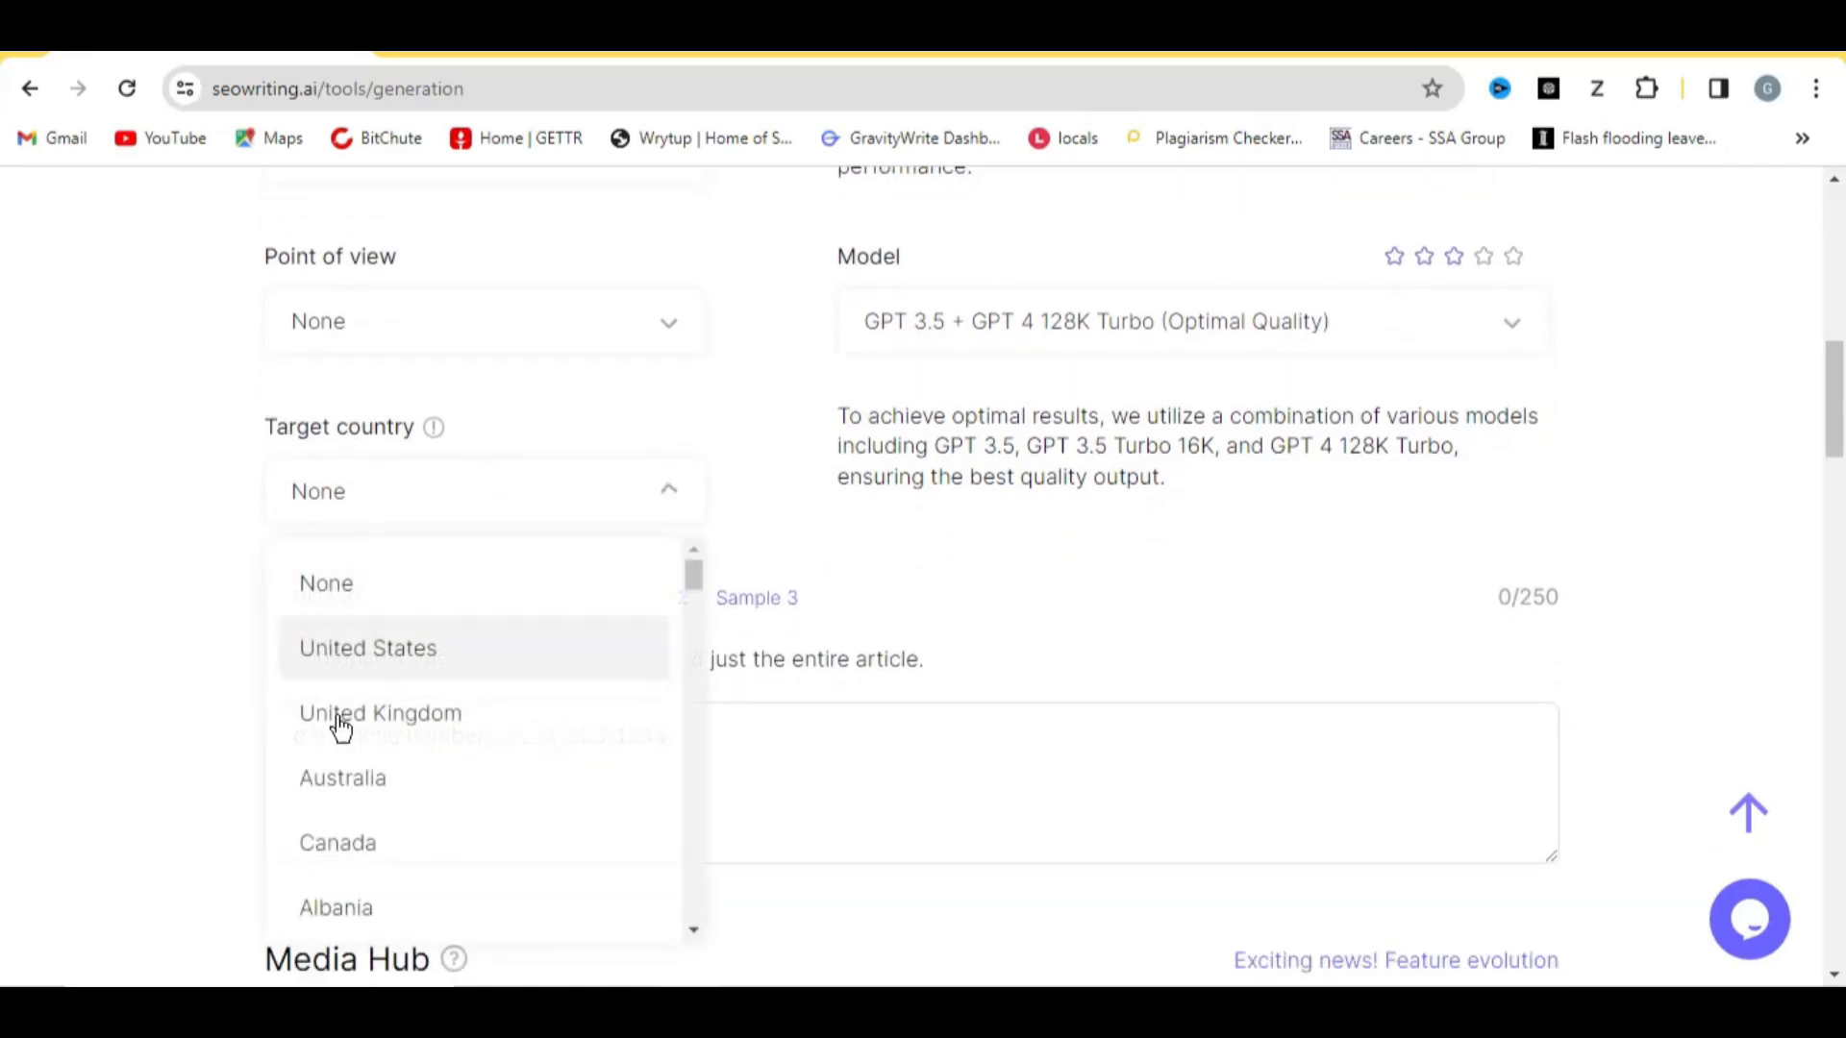
left_click(366, 651)
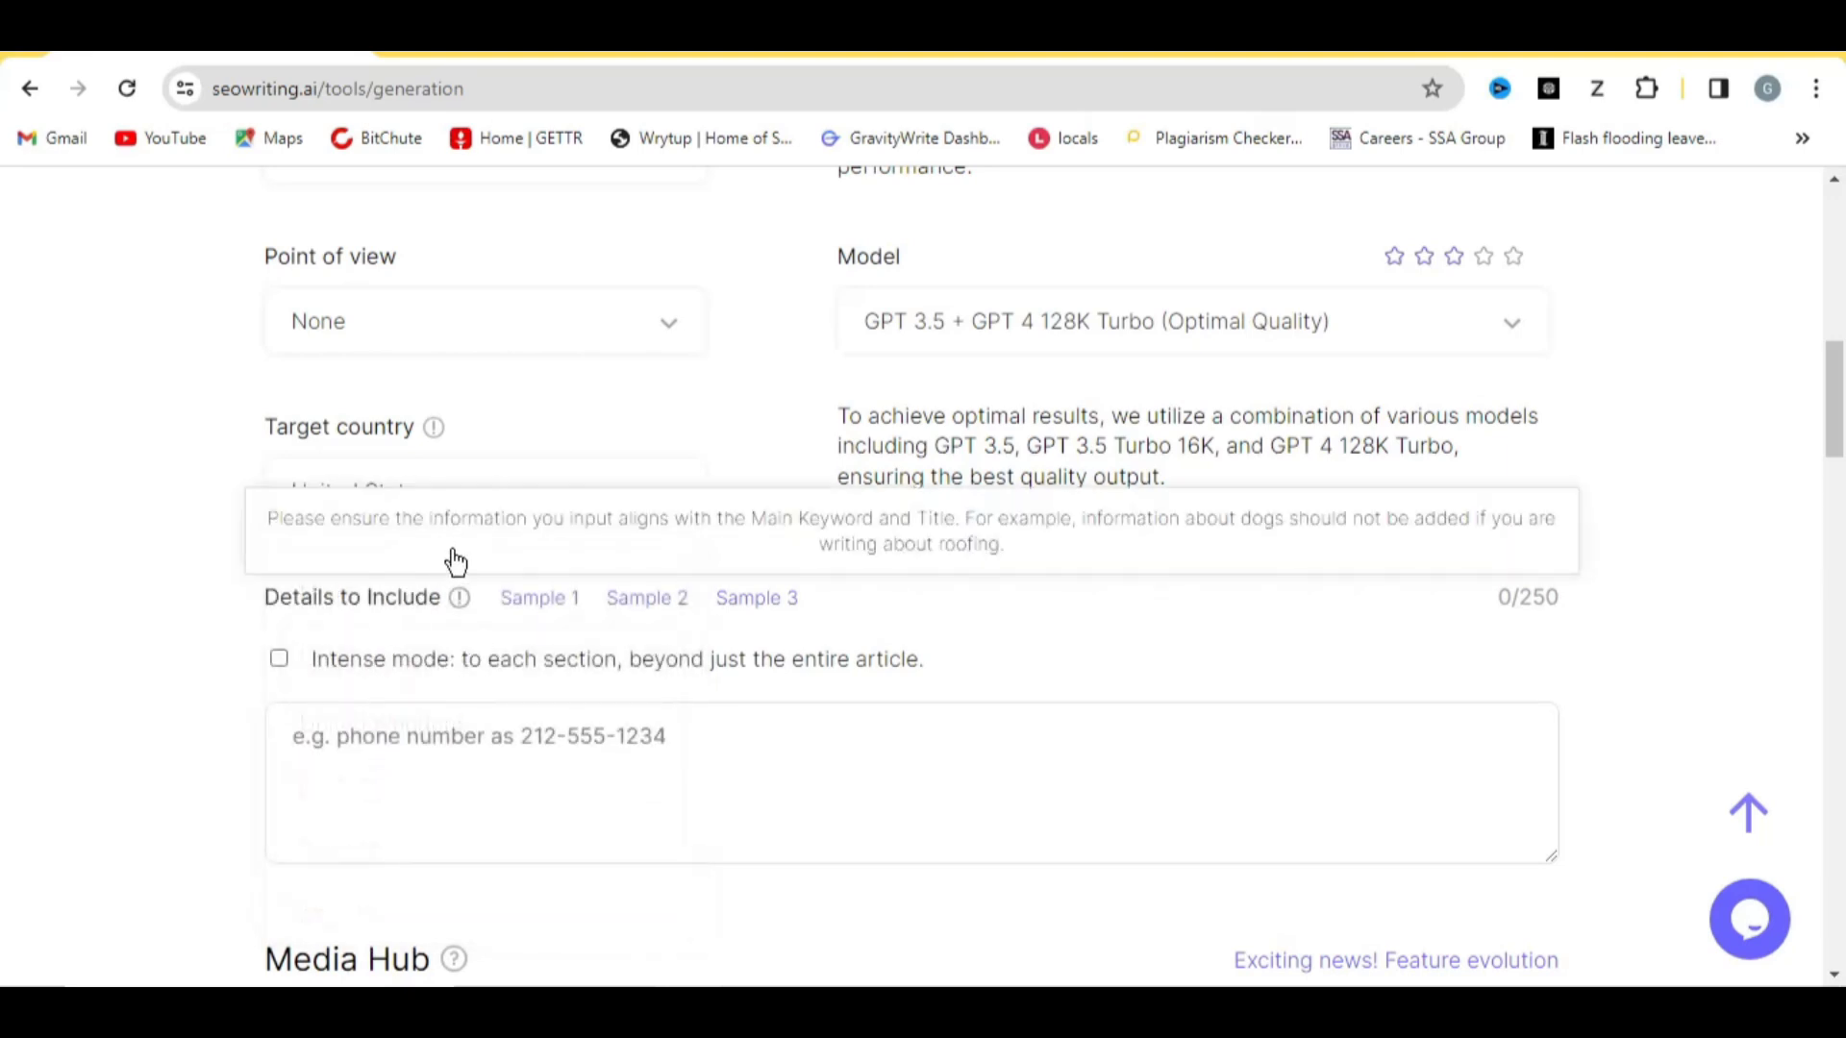
scroll(472, 561, "down", 1)
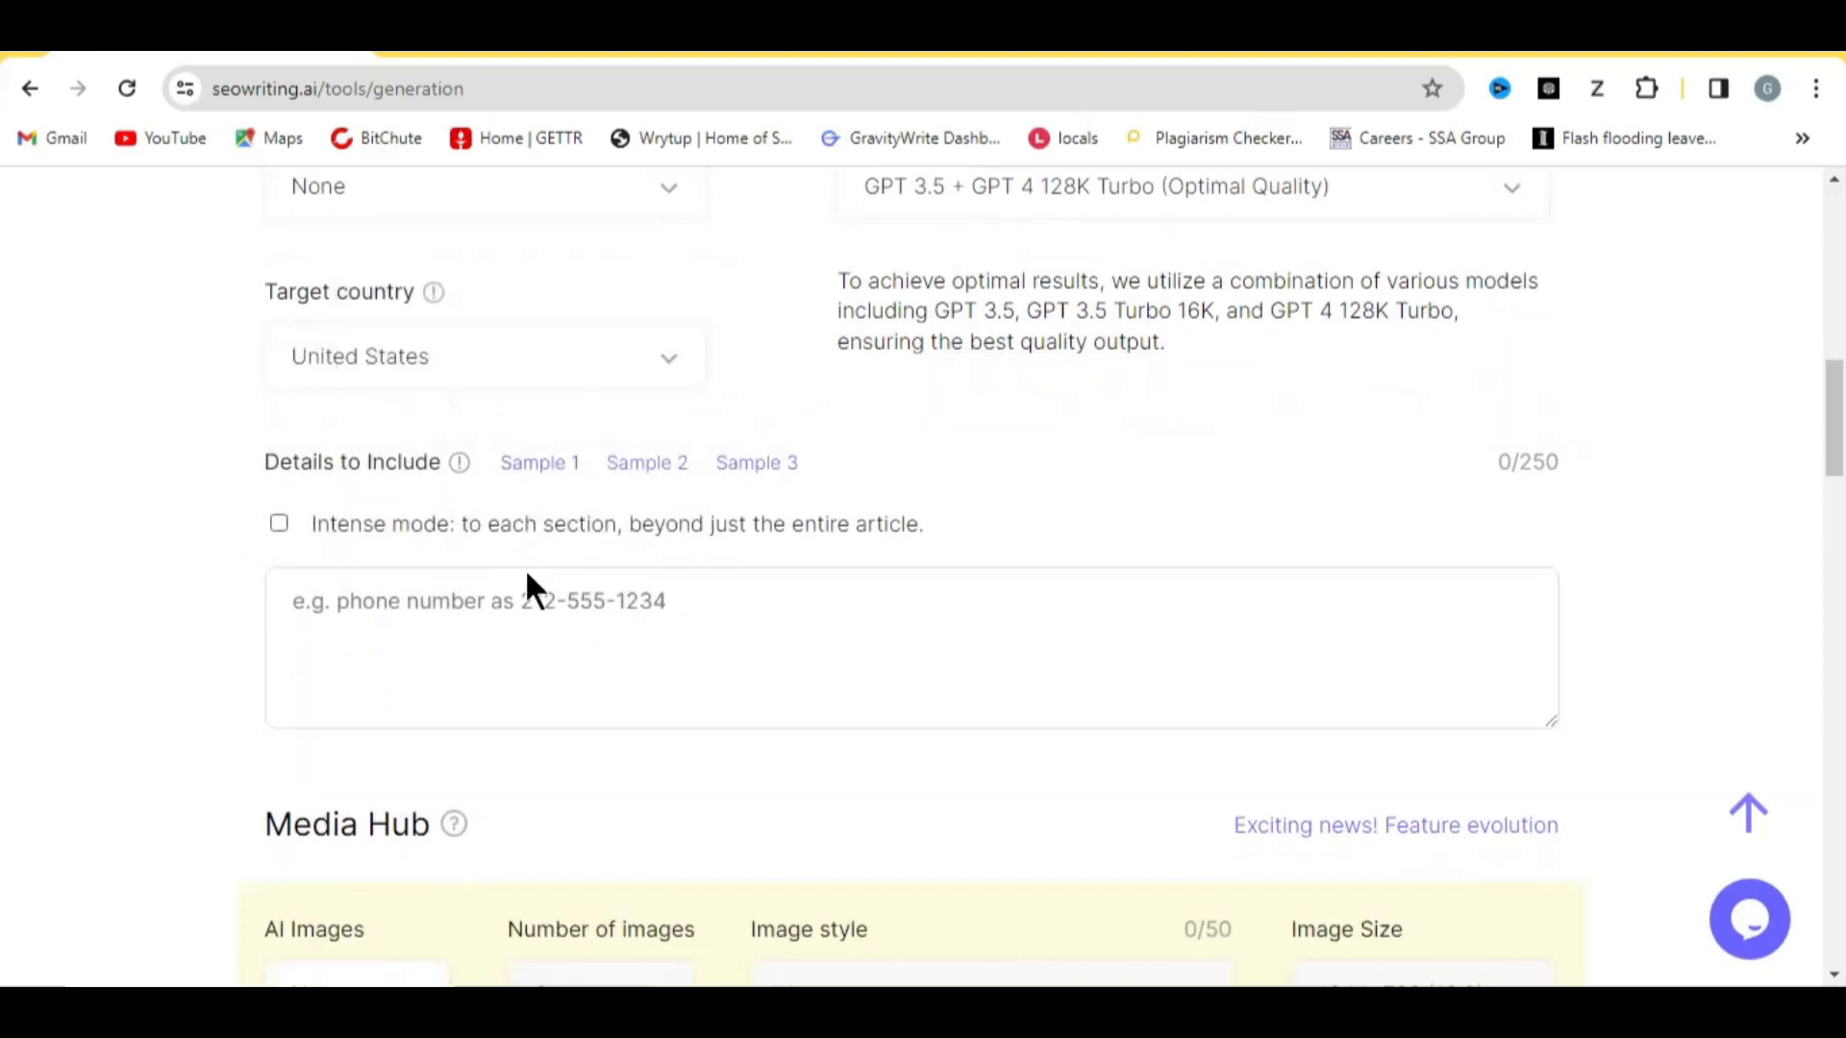
scroll(423, 615, "down", 3)
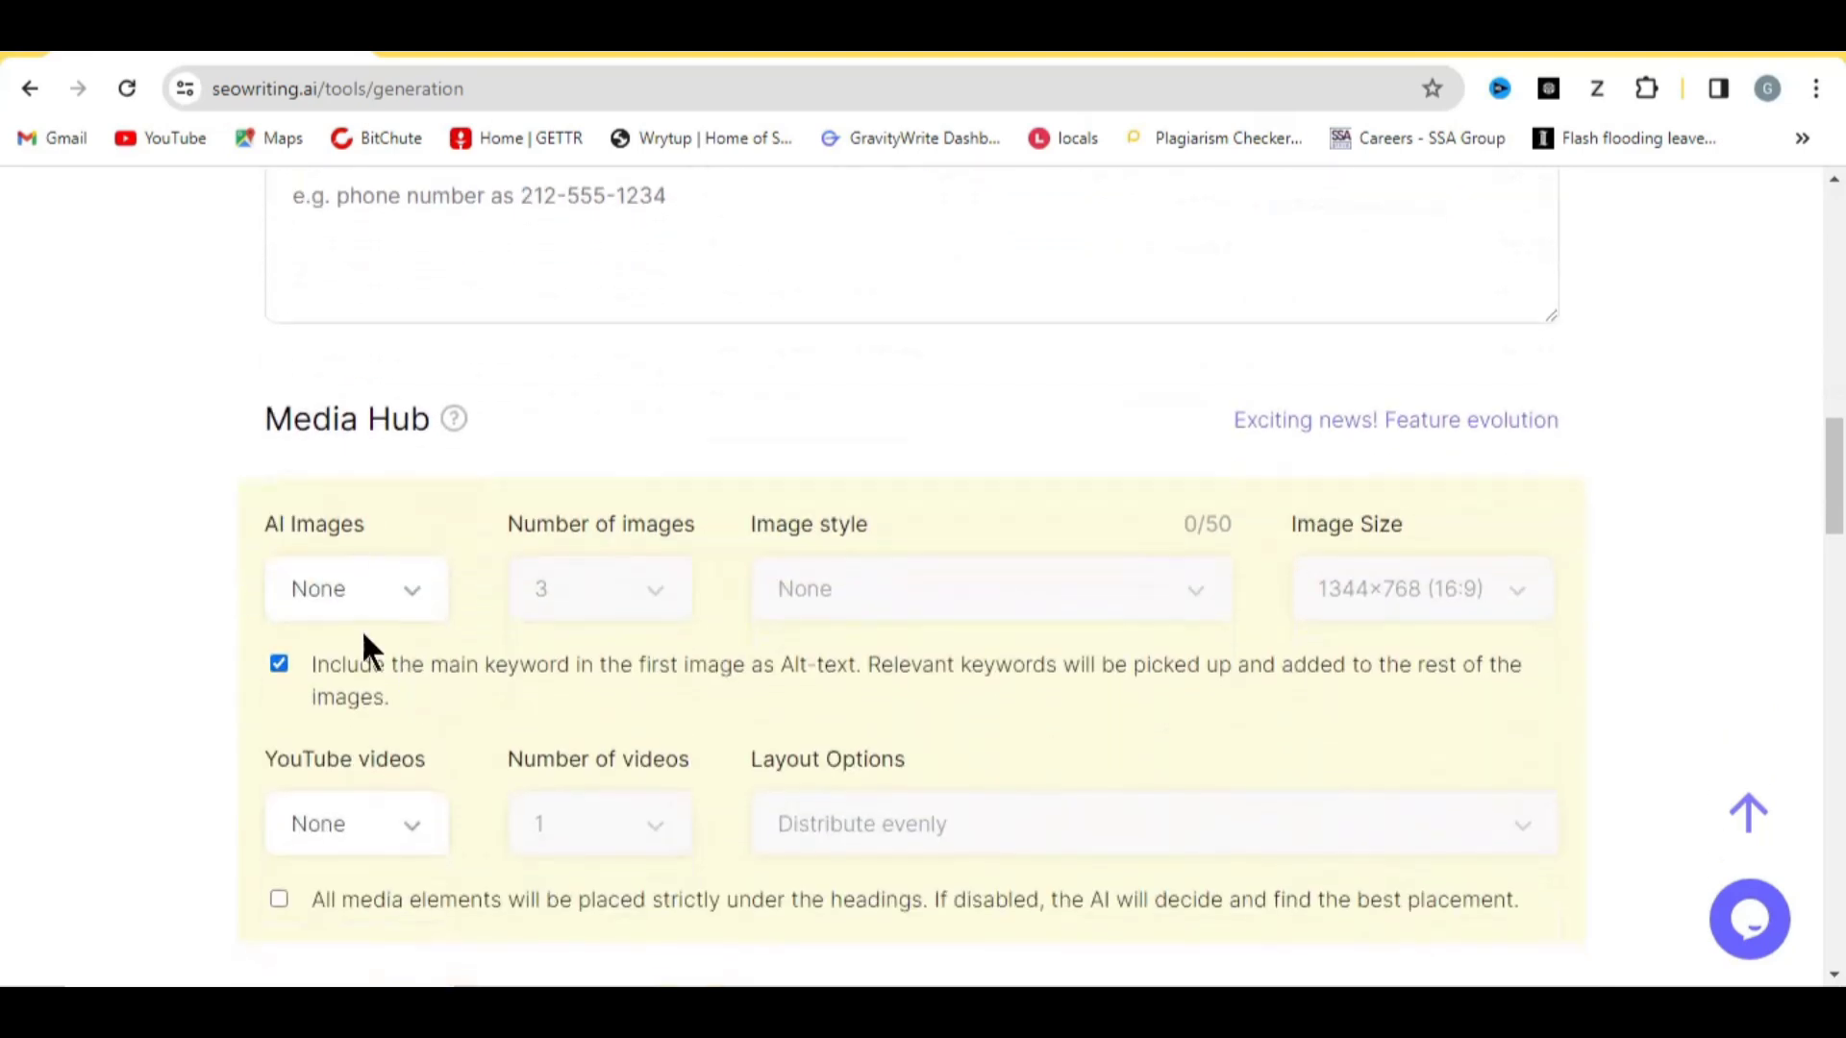
Turn on AI images with 3 Photo-style pictures, leaving YouTube videos at None.
left_click(420, 606)
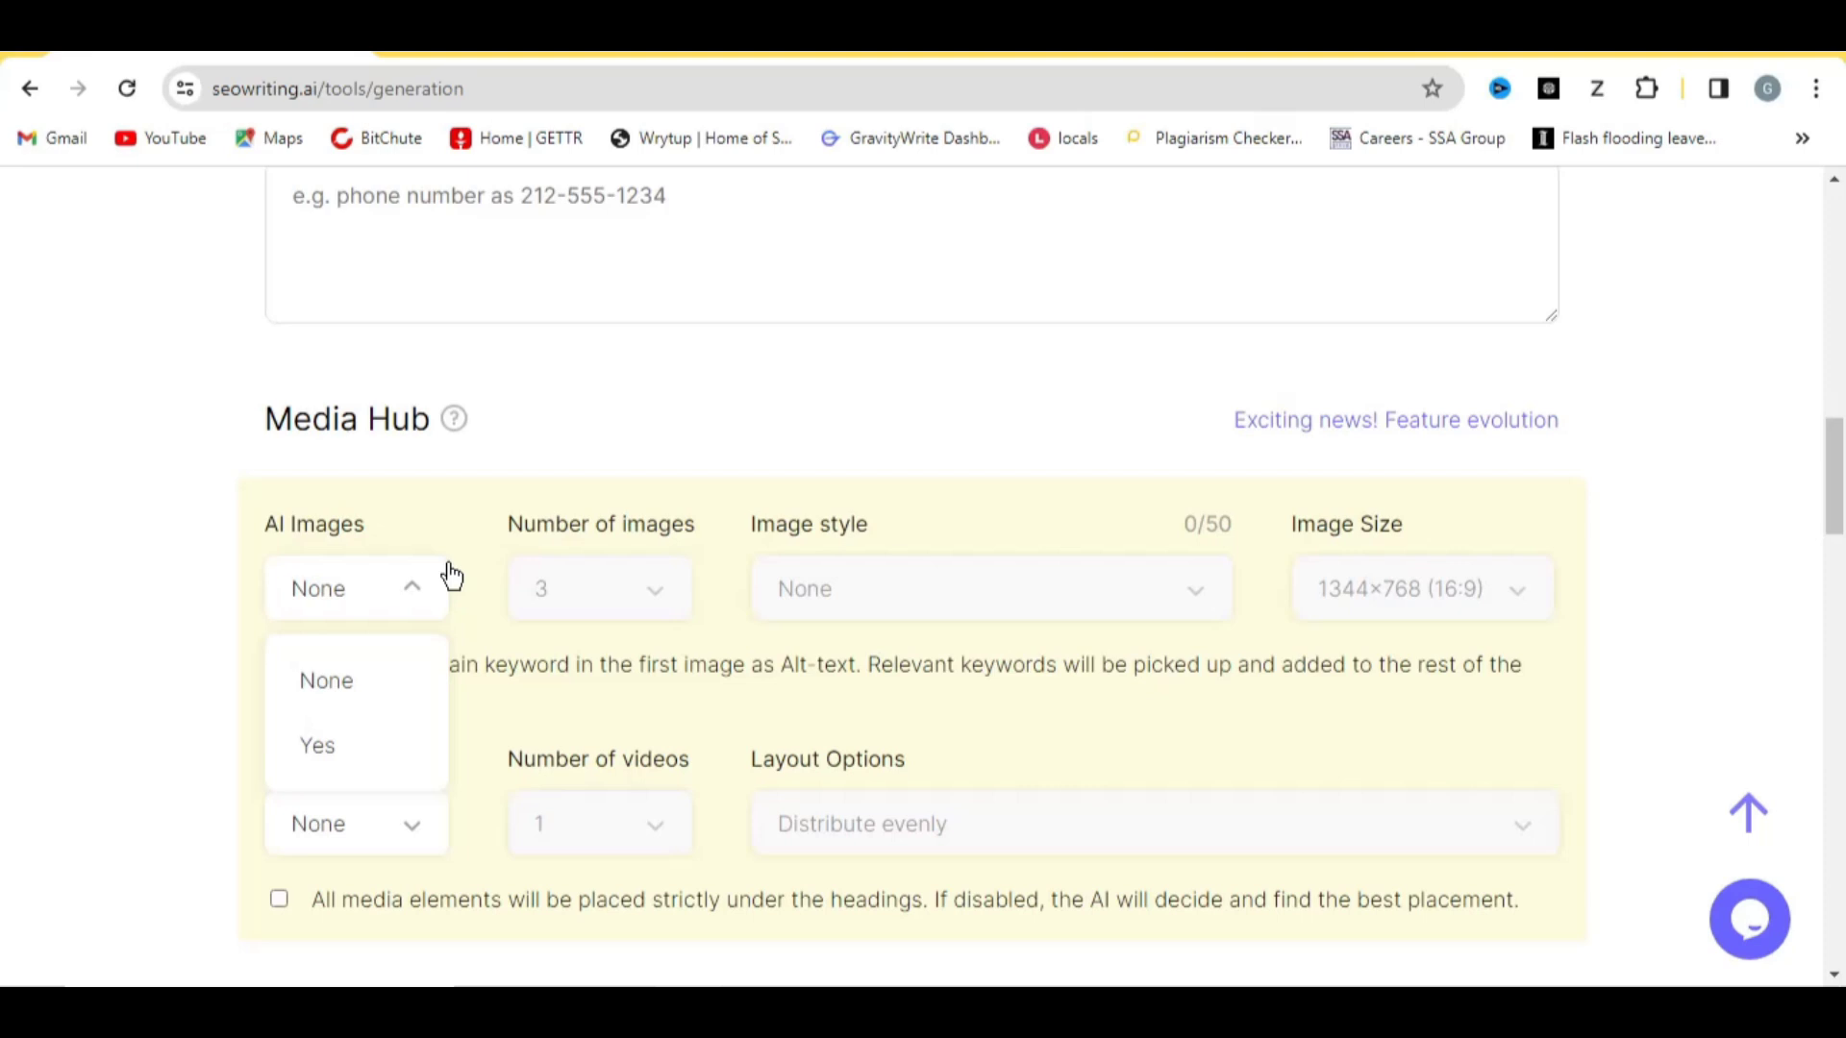
left_click(320, 741)
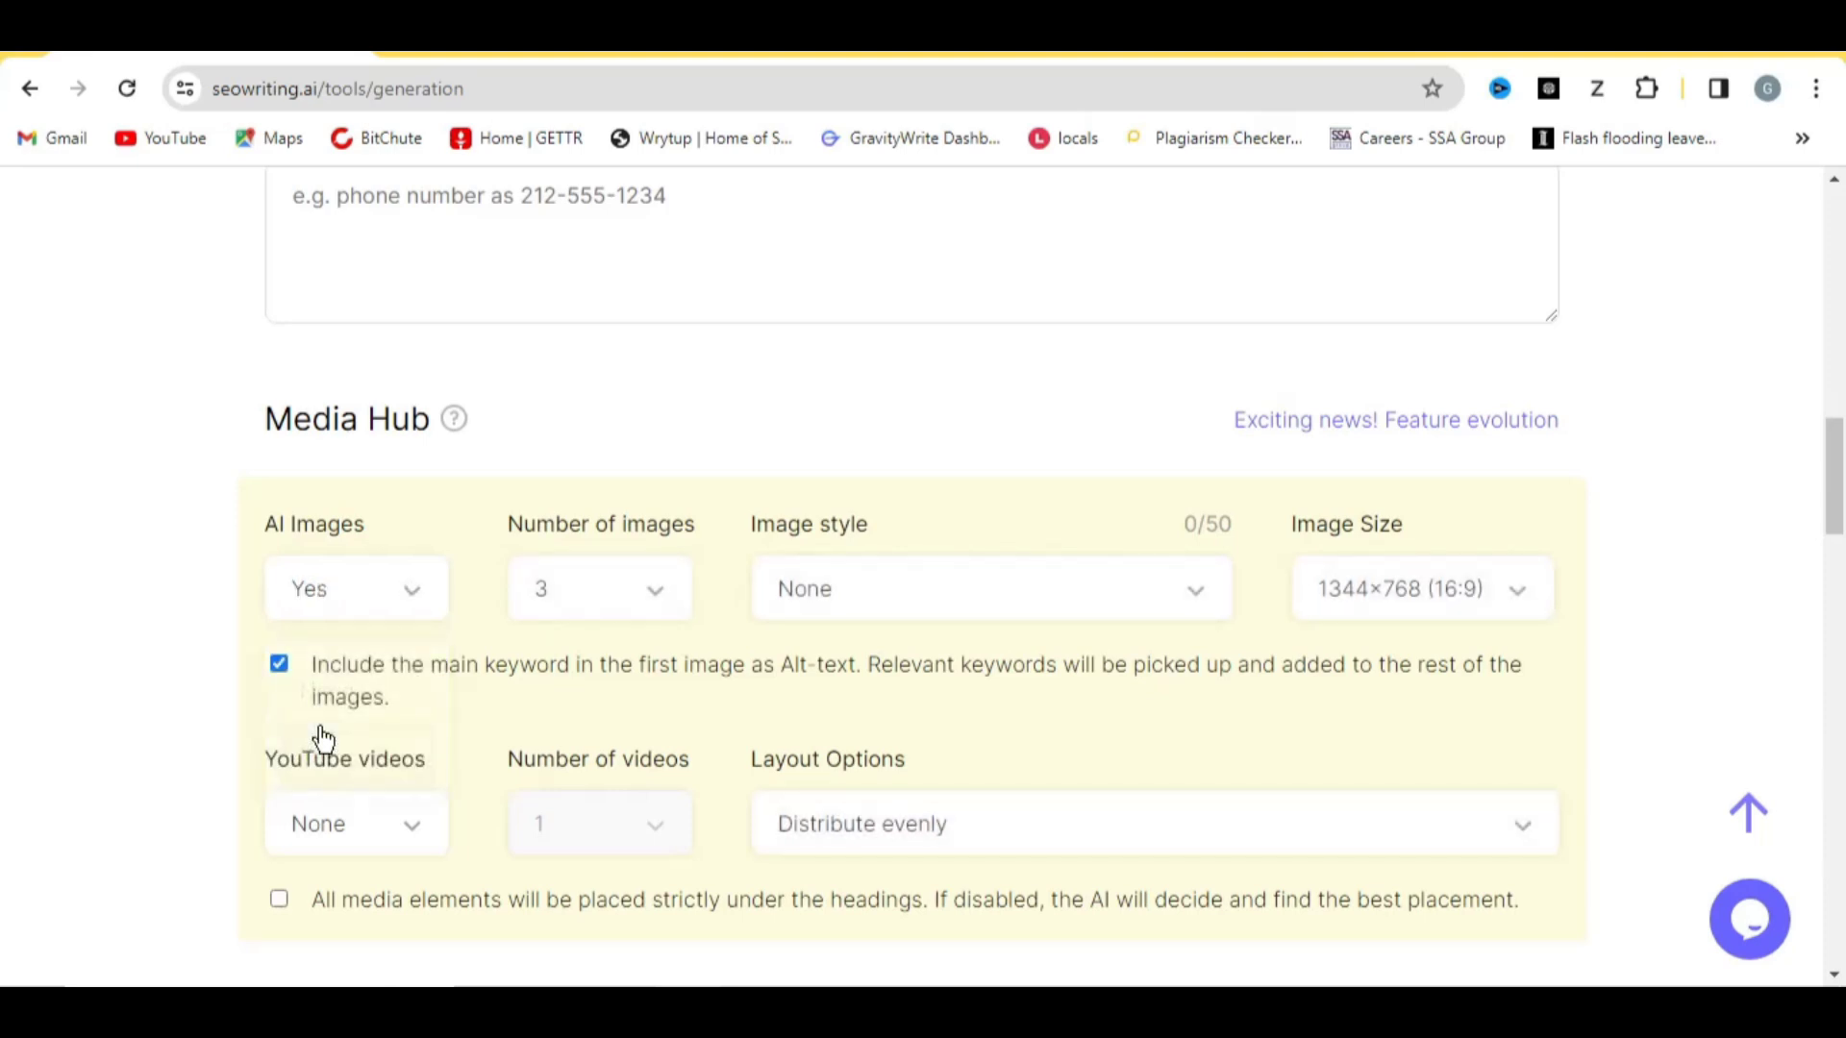
left_click(638, 601)
left_click(566, 810)
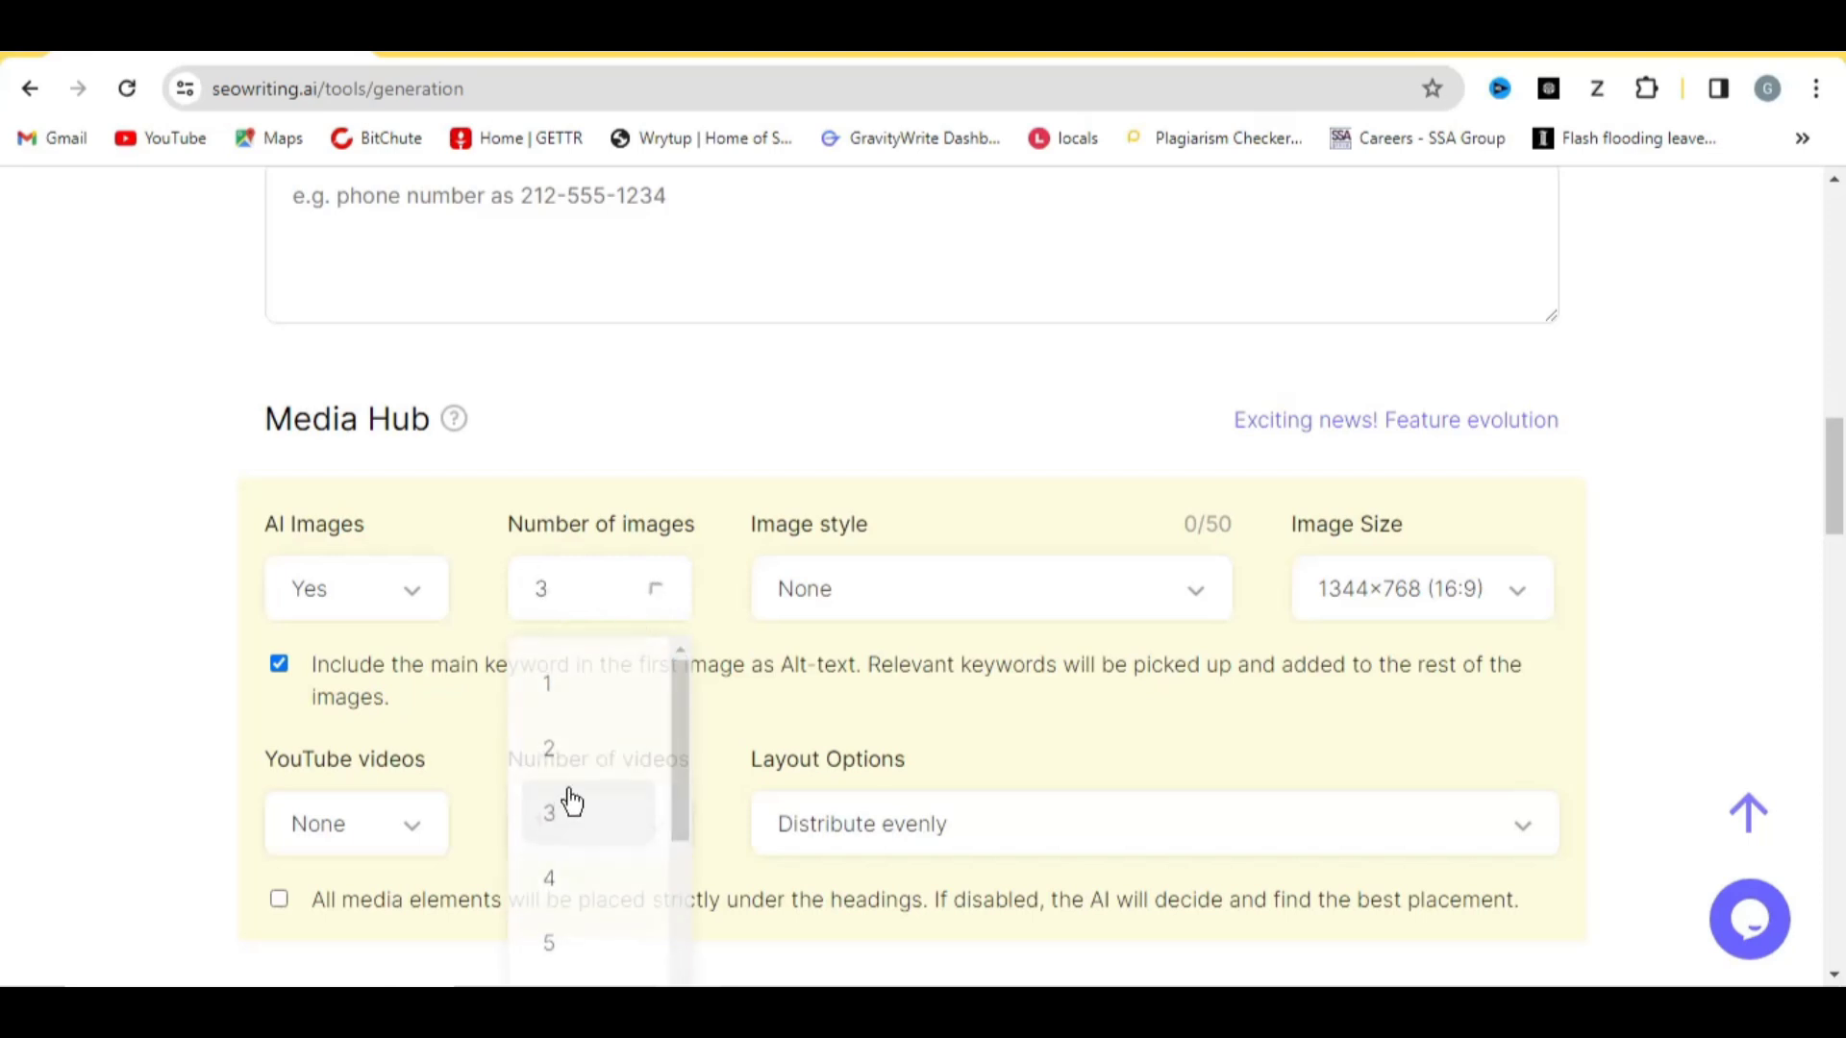
left_click(820, 602)
scroll(840, 723, "down", 3)
scroll(820, 721, "up", 3)
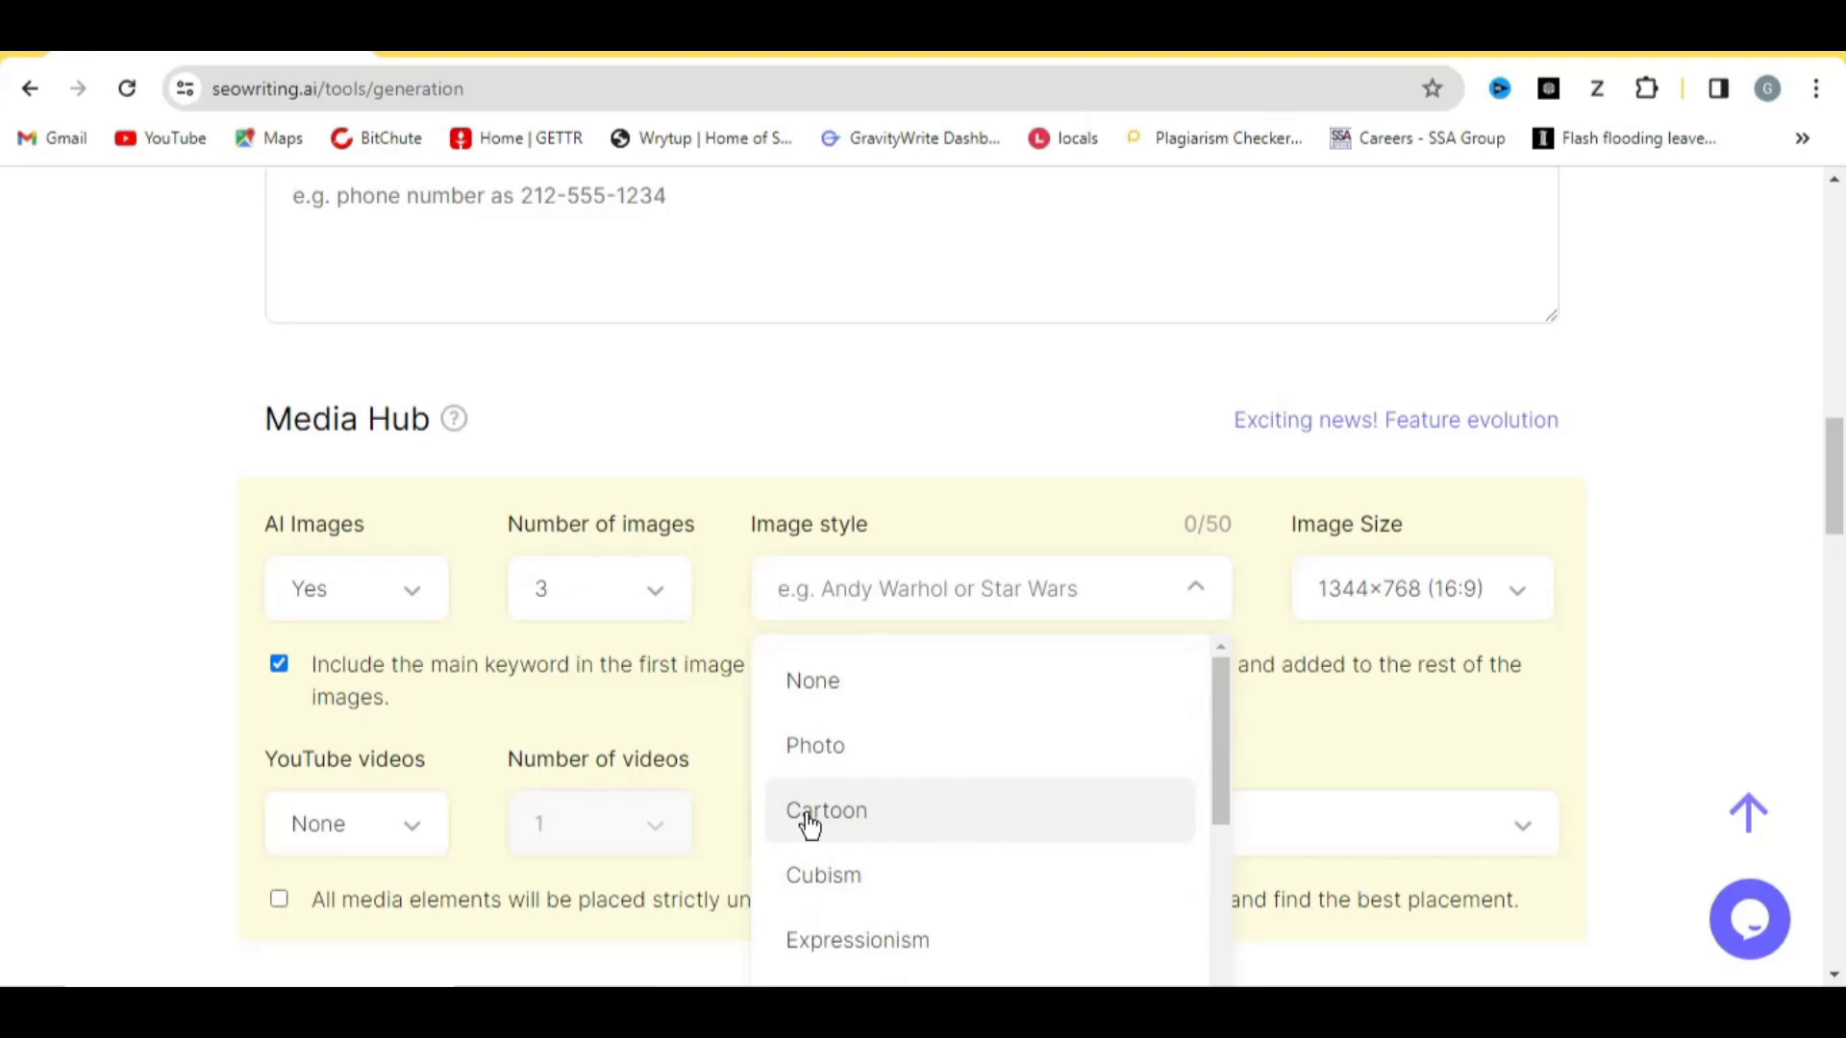
left_click(846, 750)
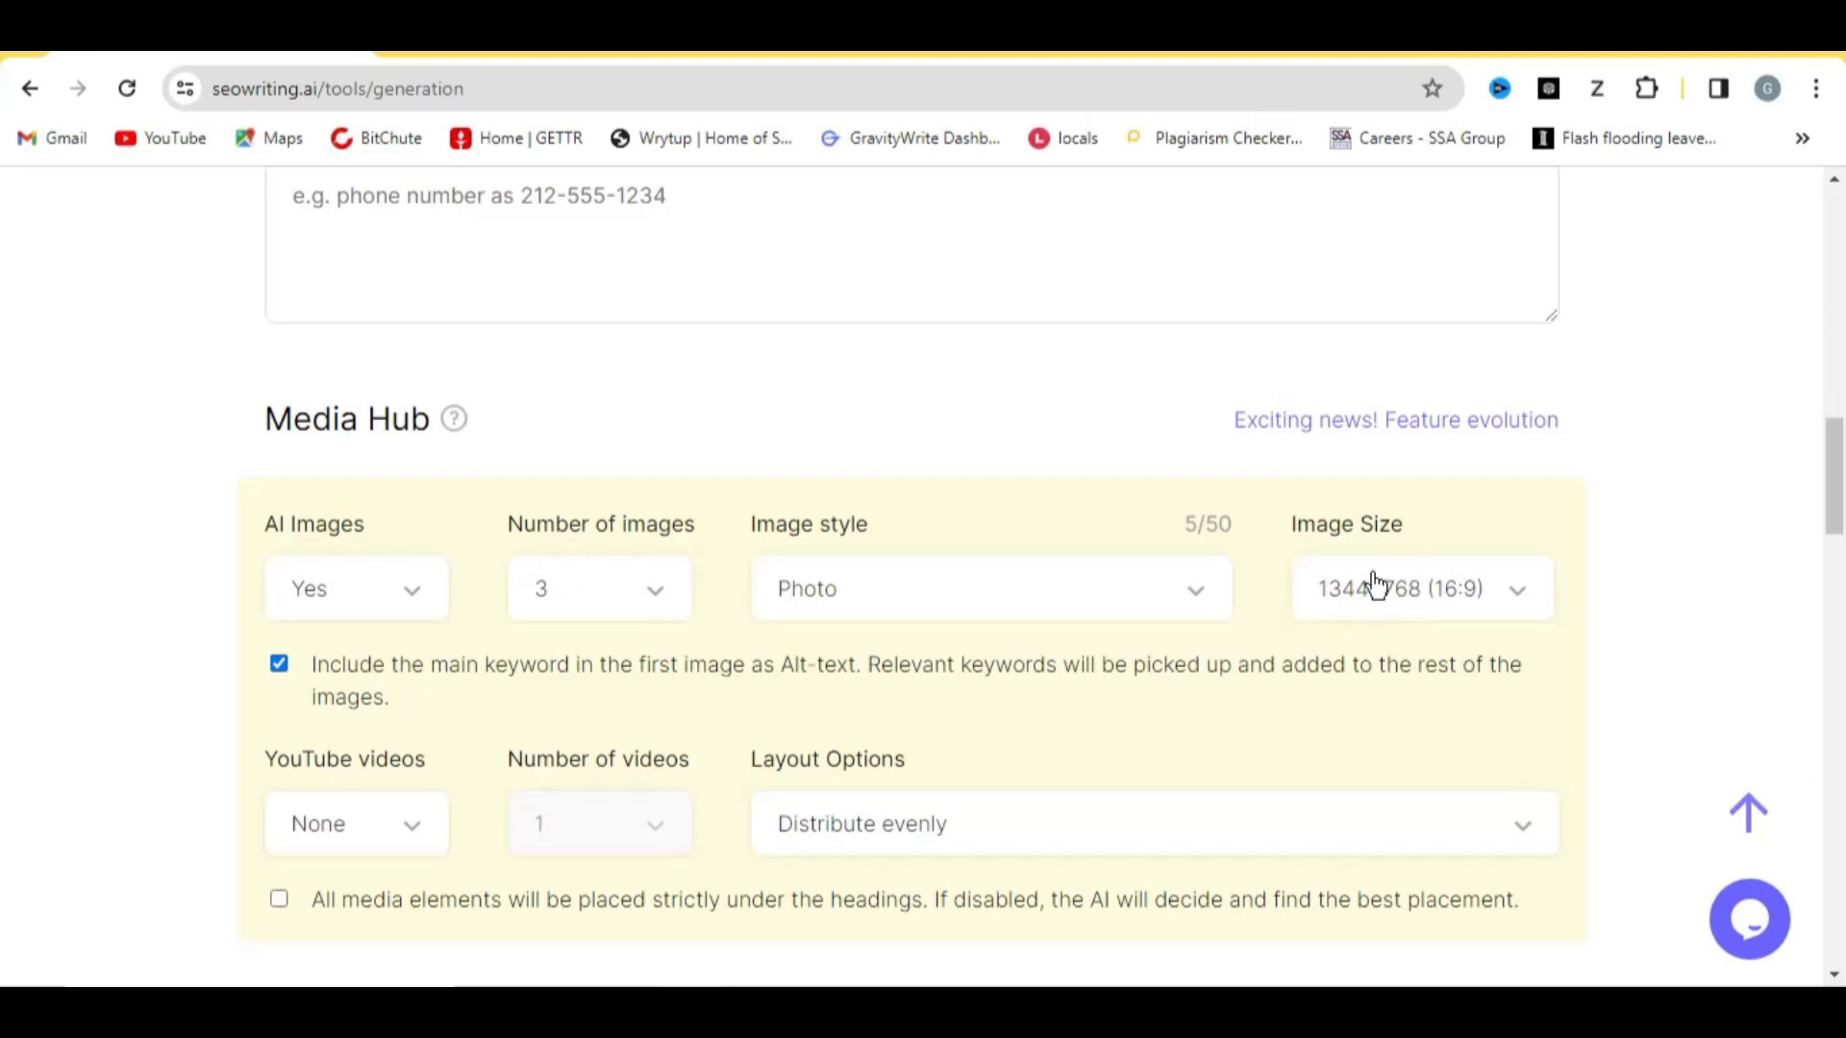
scroll(1221, 649, "down", 1)
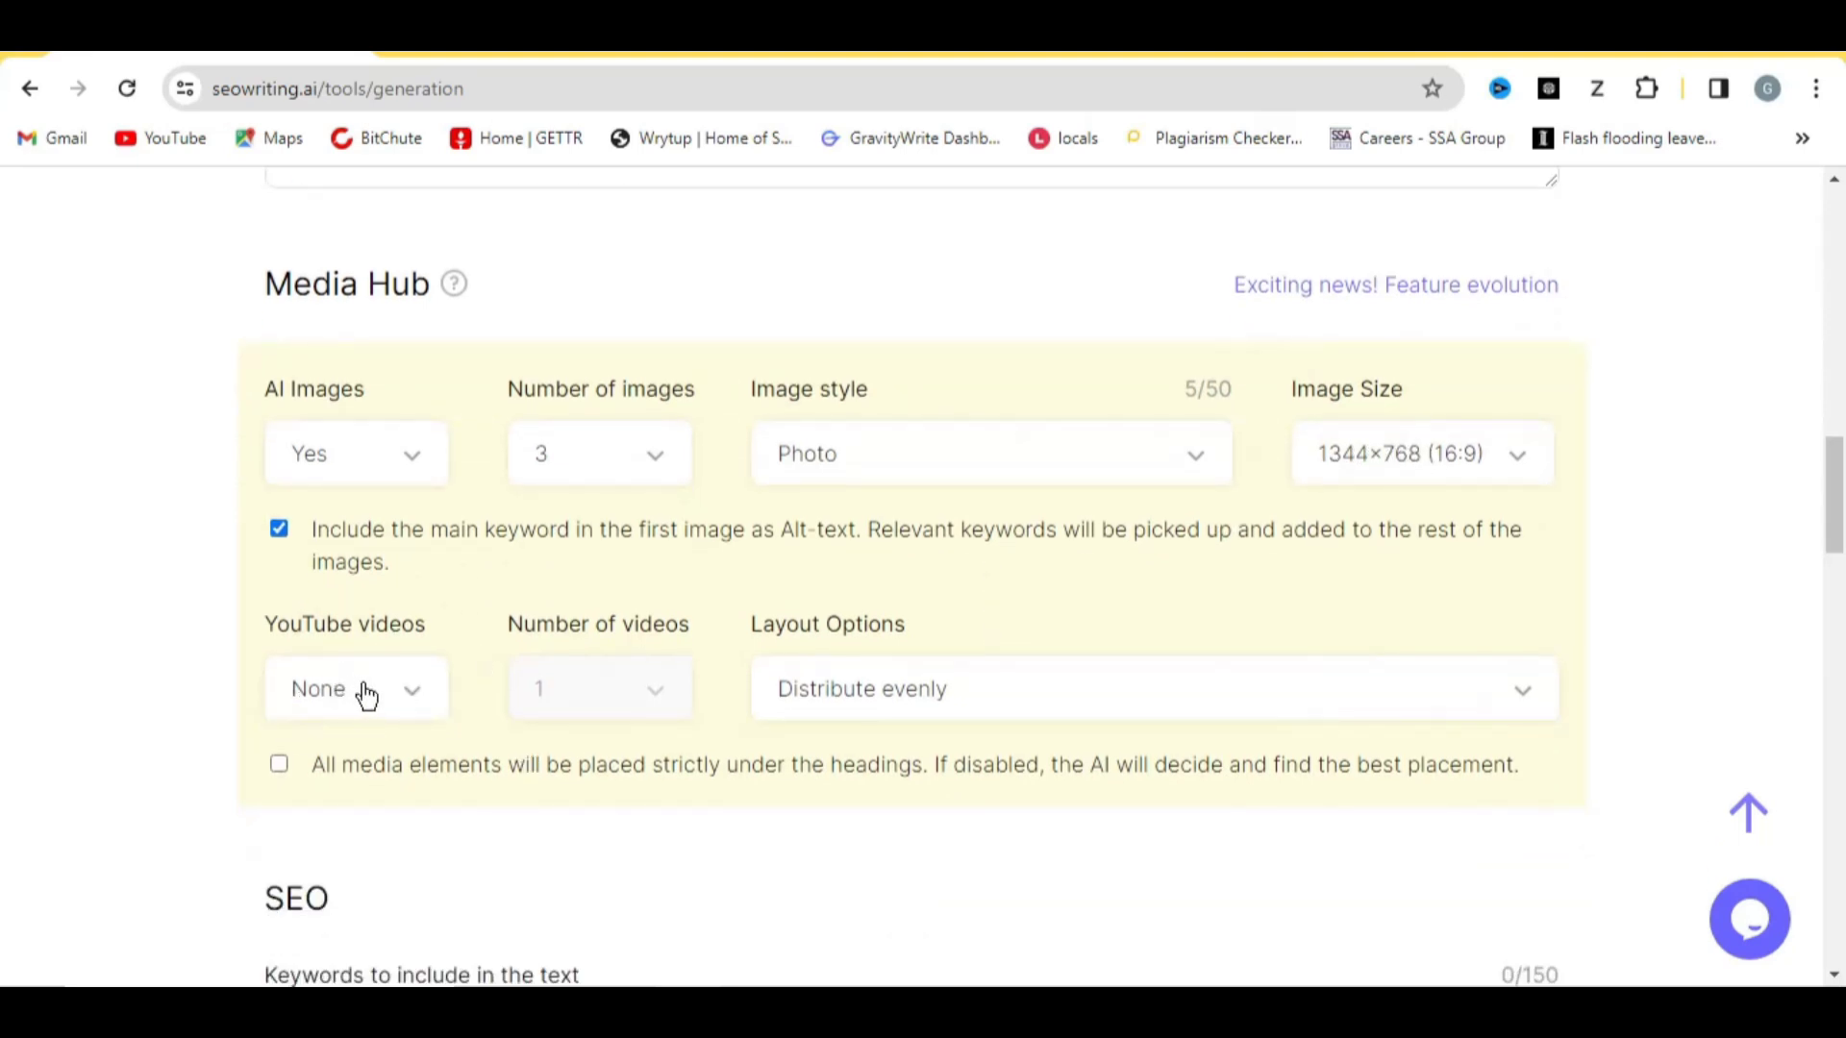
left_click(361, 690)
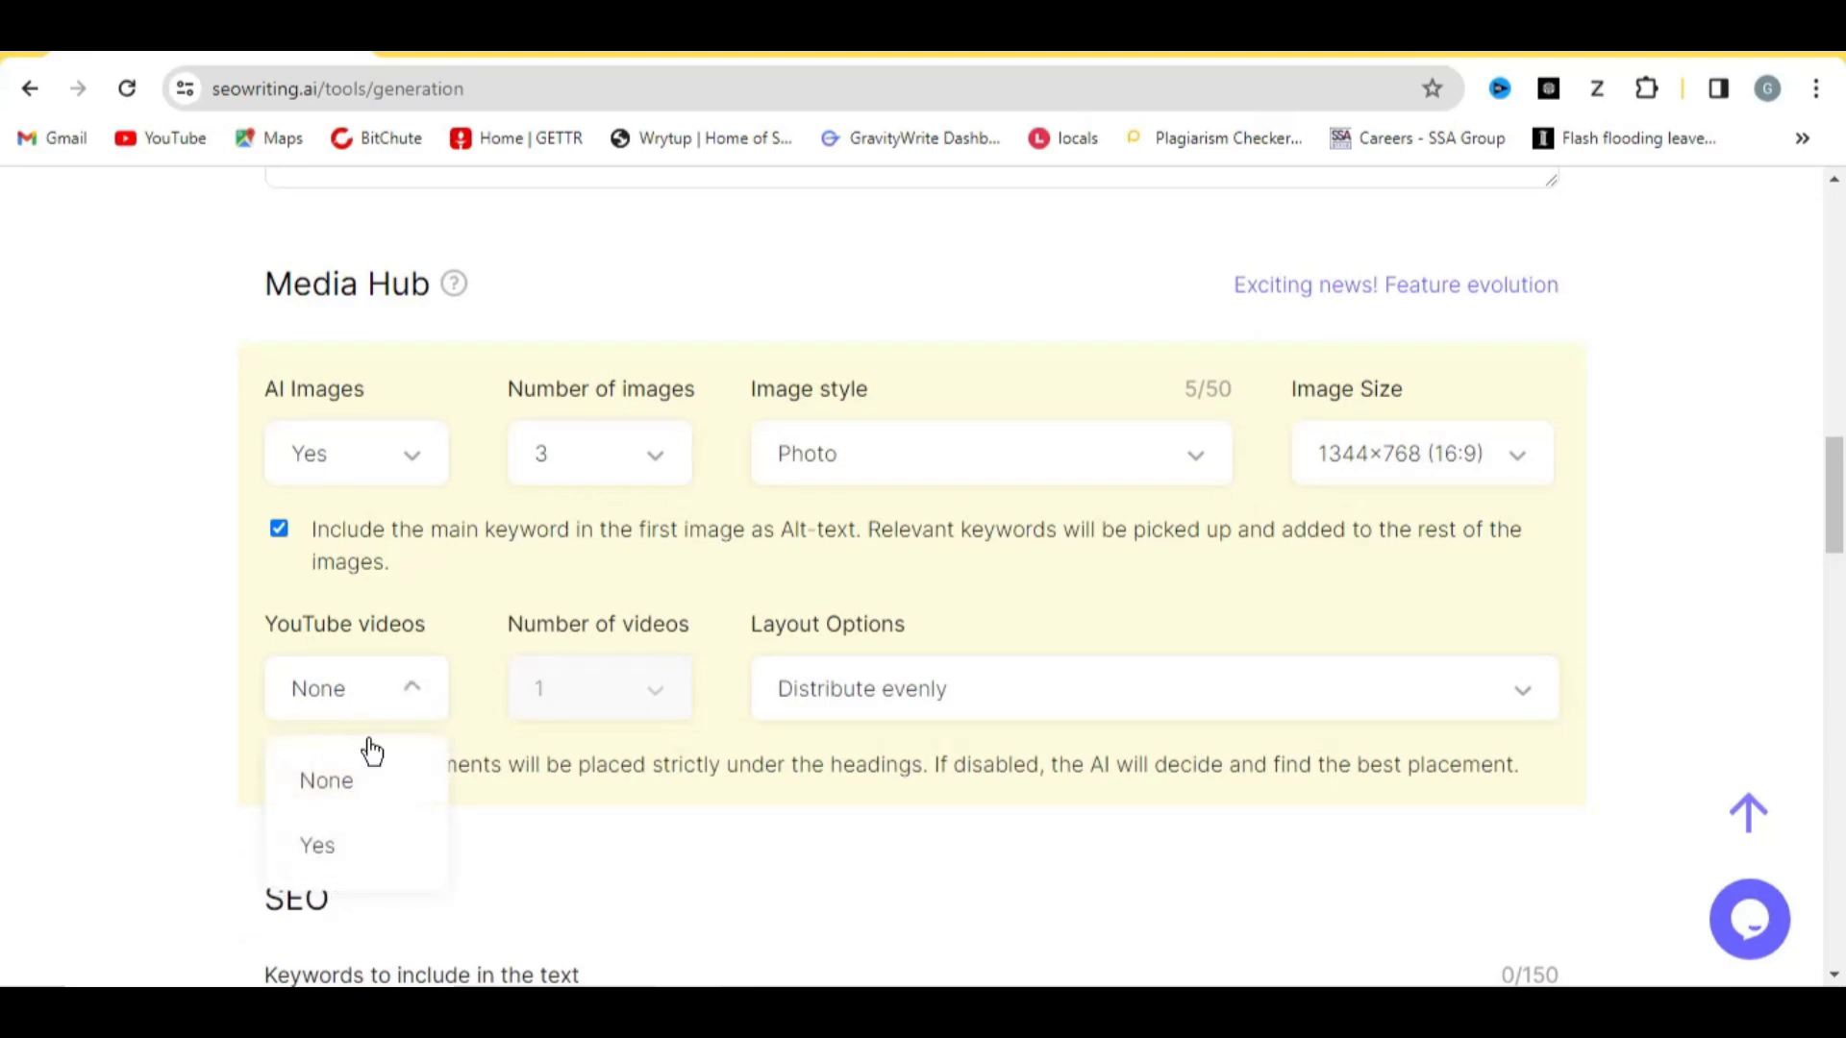
left_click(379, 709)
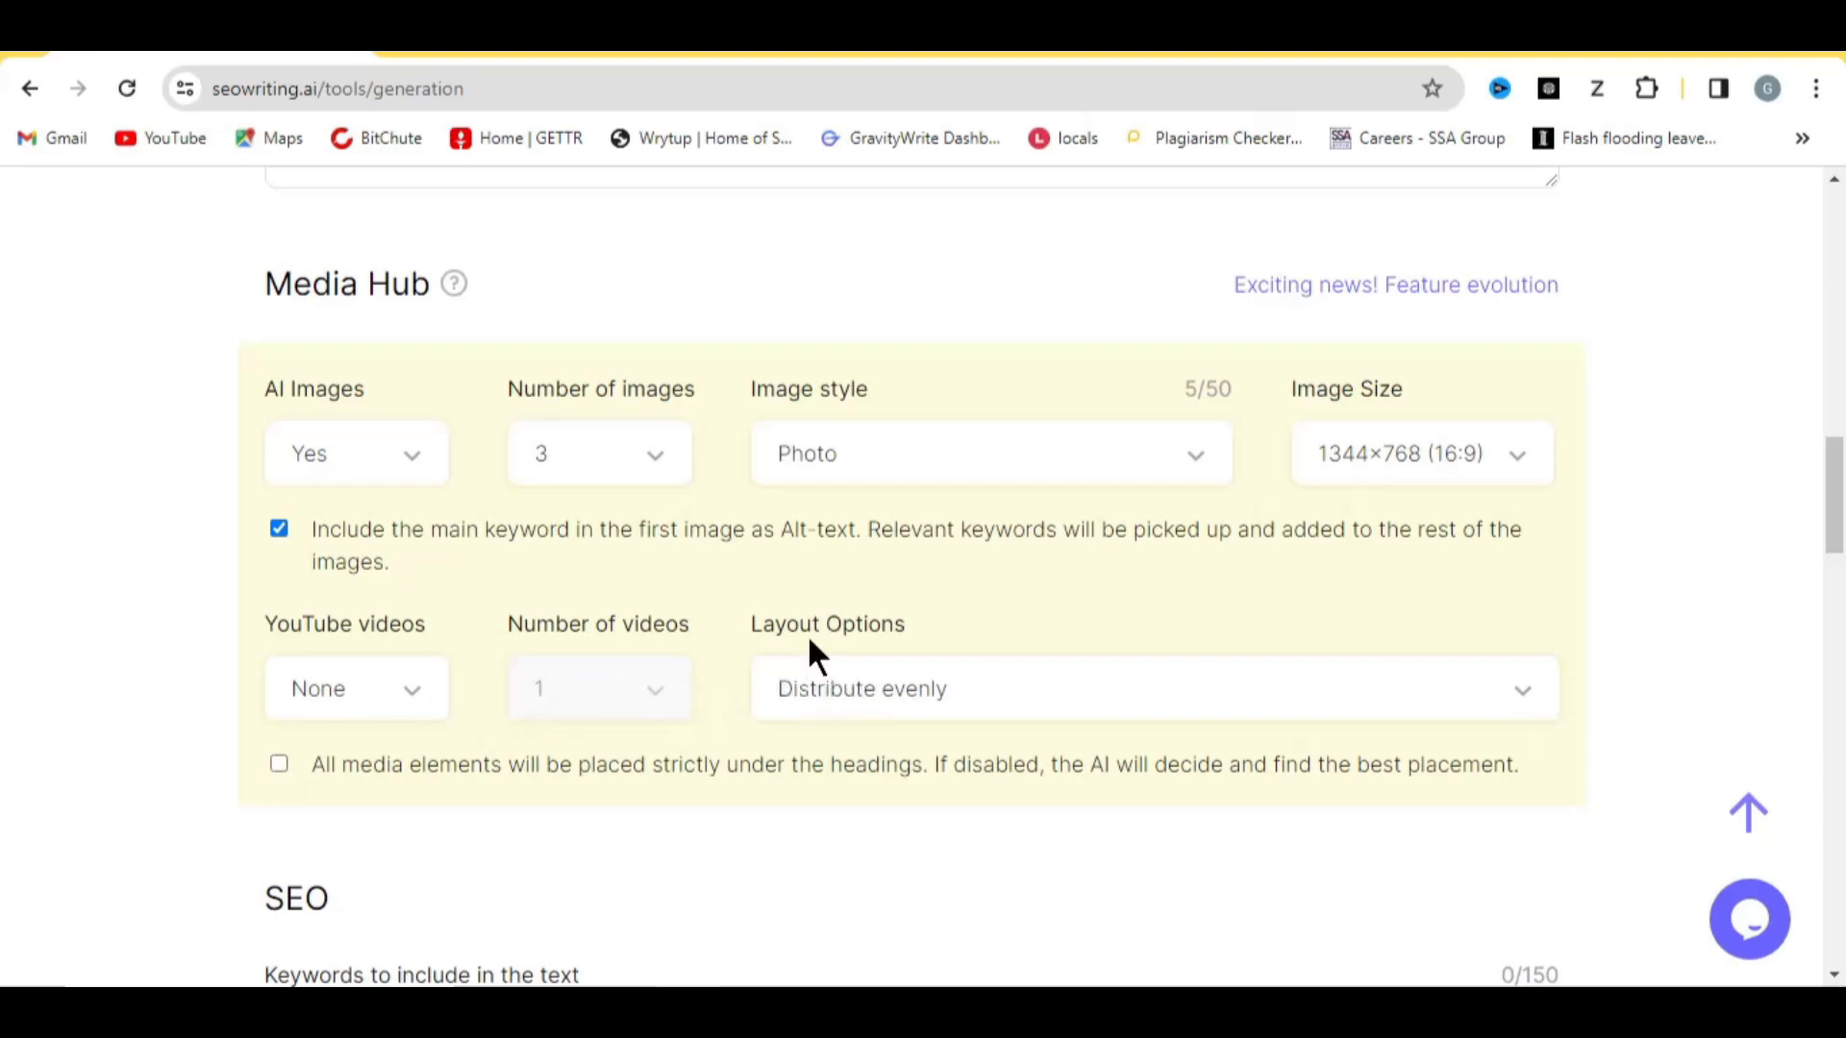
scroll(692, 544, "down", 5)
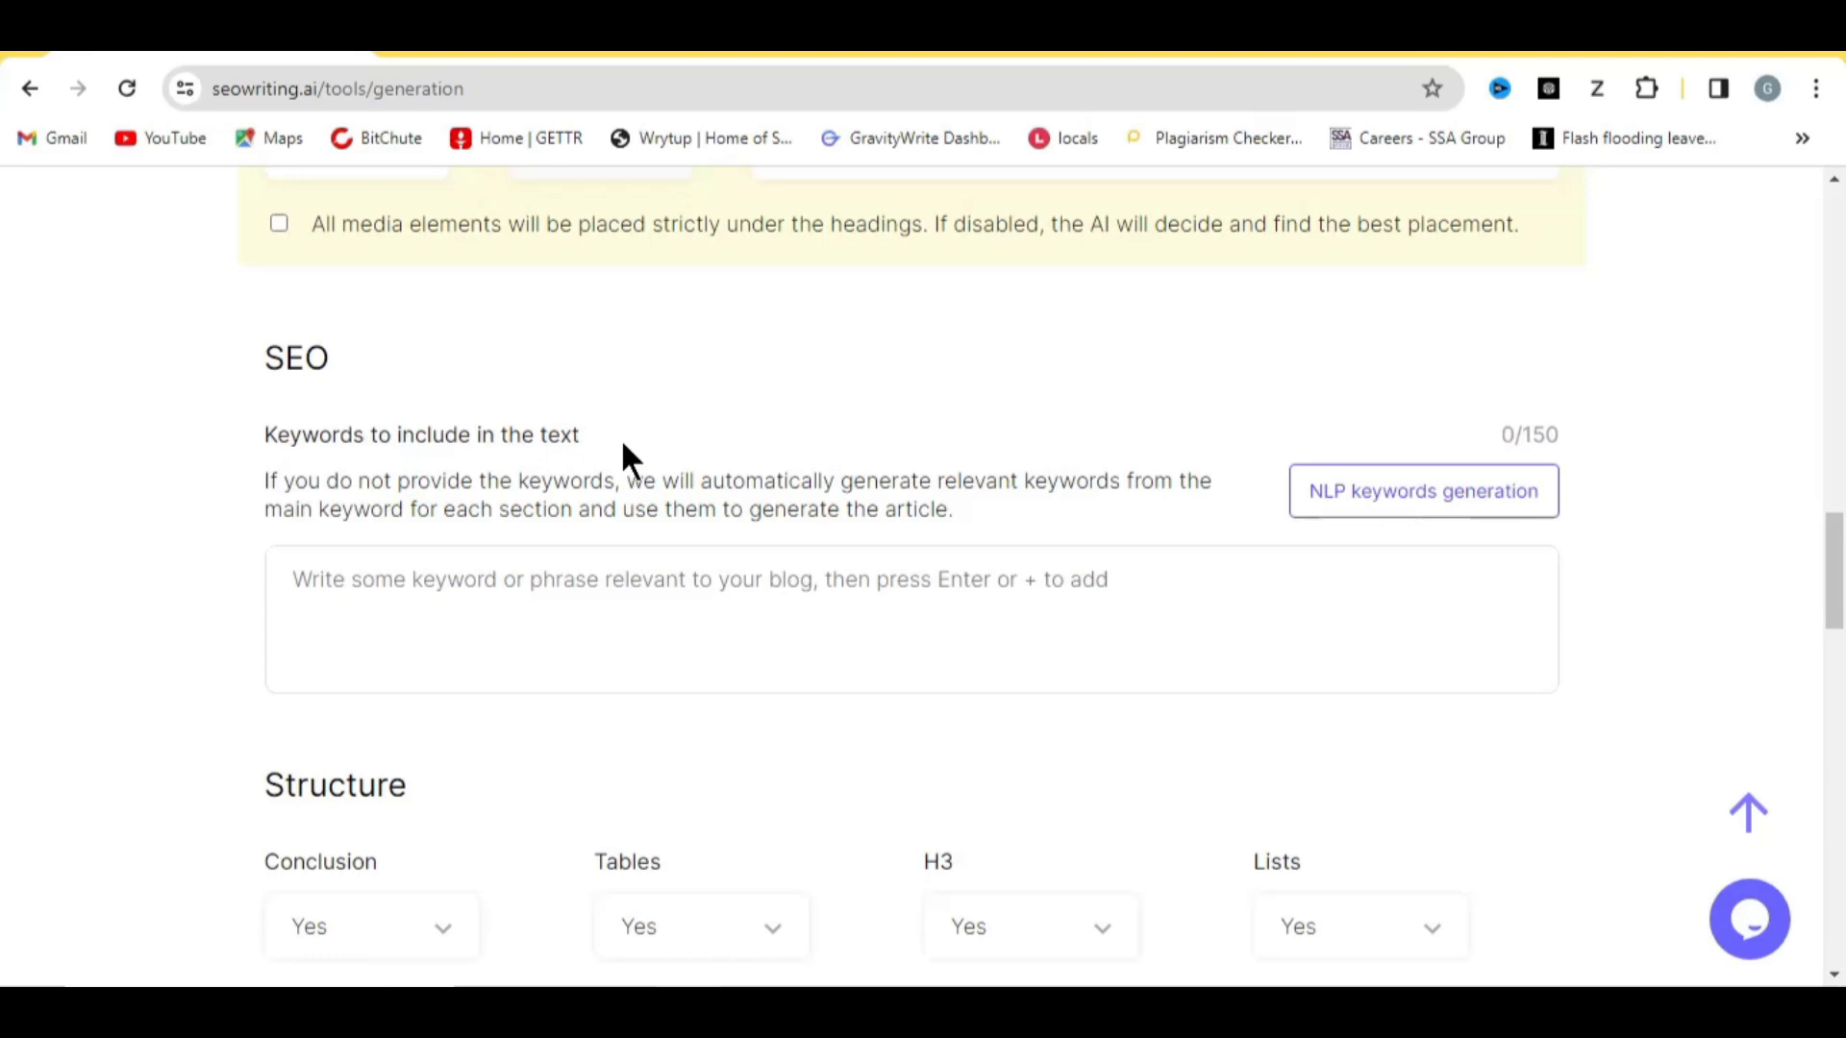
Copy 'how to grow garlic indoors' from Ahrefs and add it as a keyword to include.
left_click(1019, 43)
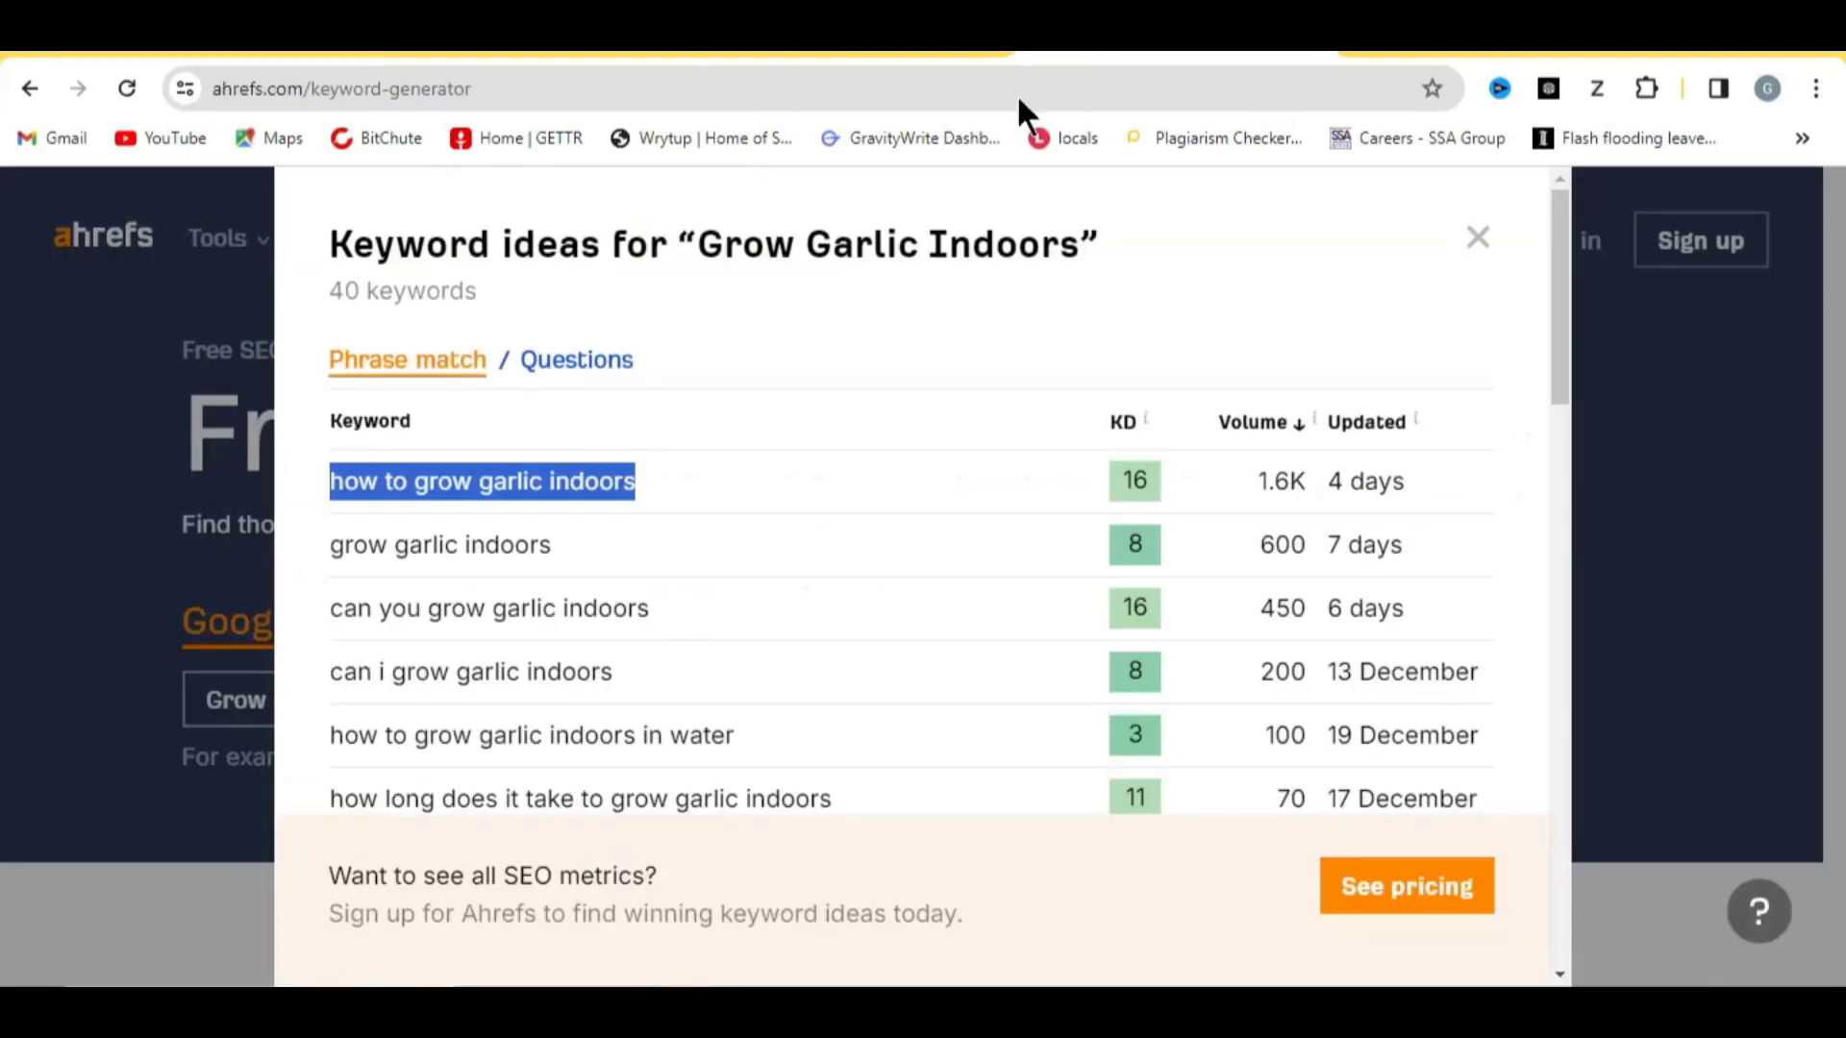
right_click(543, 475)
left_click(606, 506)
key("ctrl+shift+Tab")
left_click(384, 583)
right_click(389, 579)
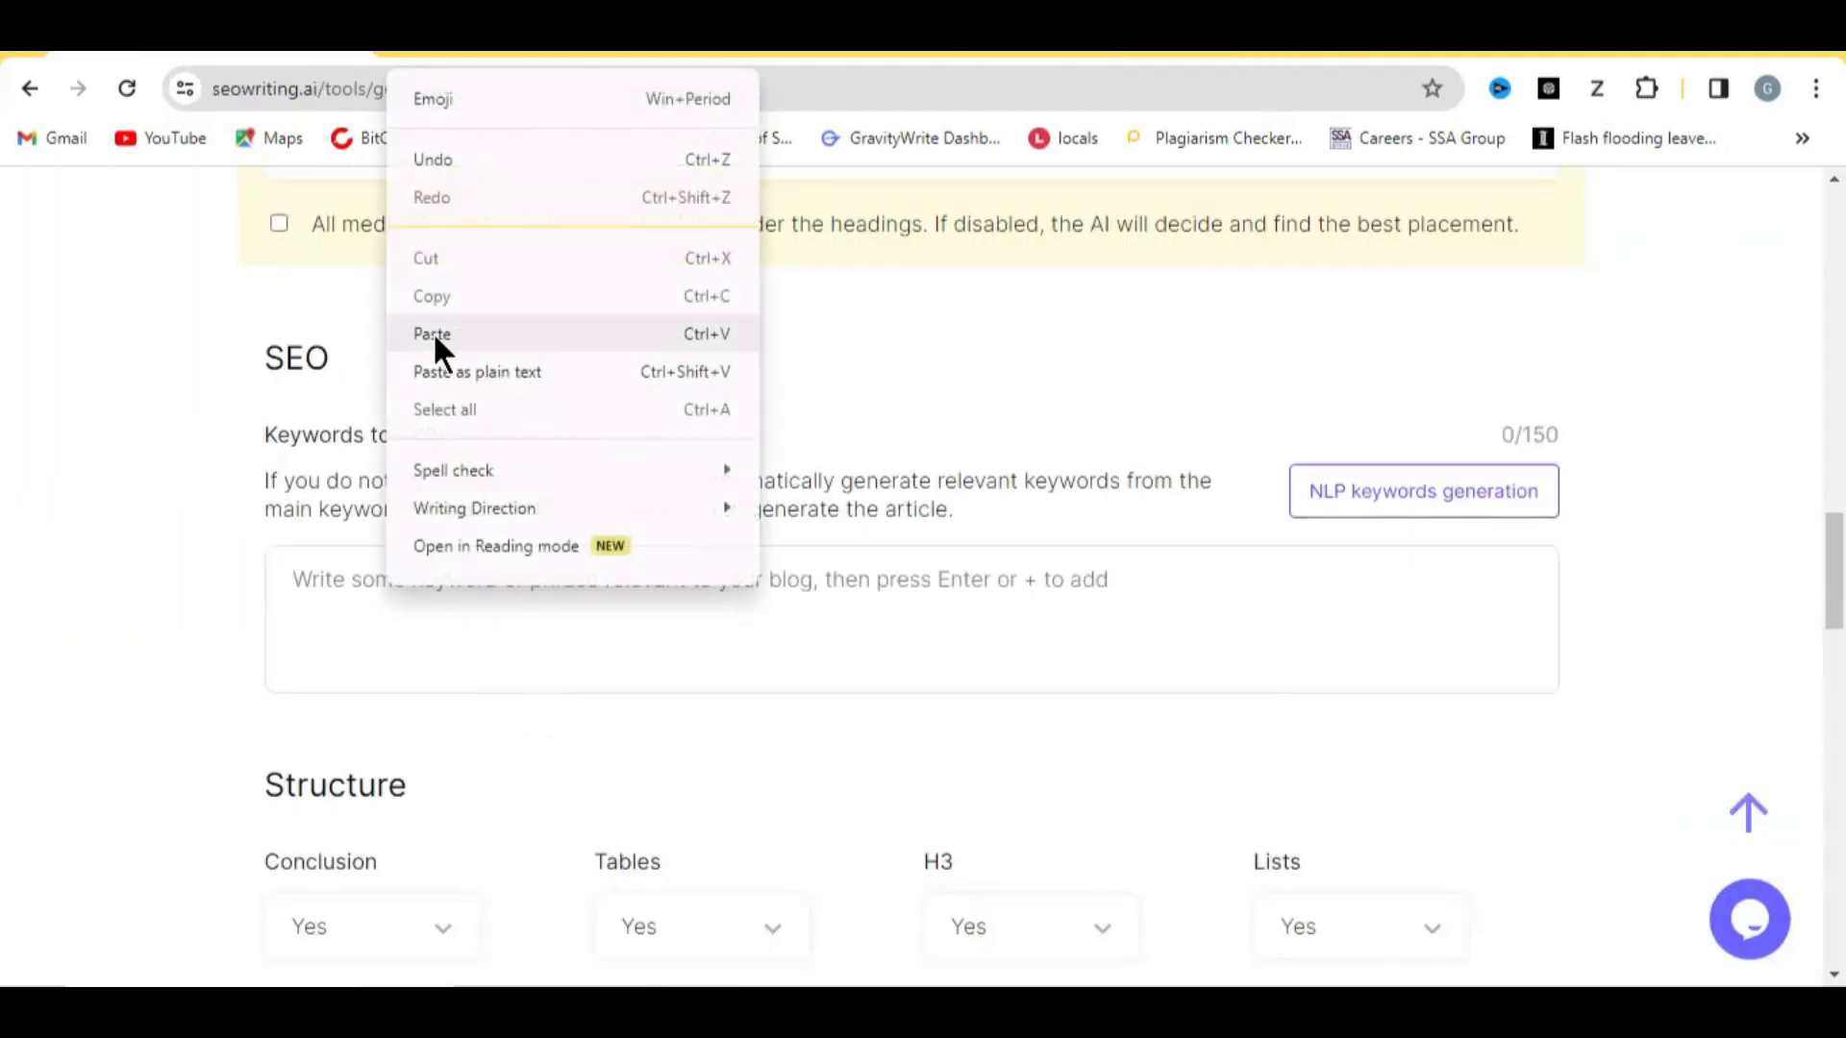
left_click(442, 337)
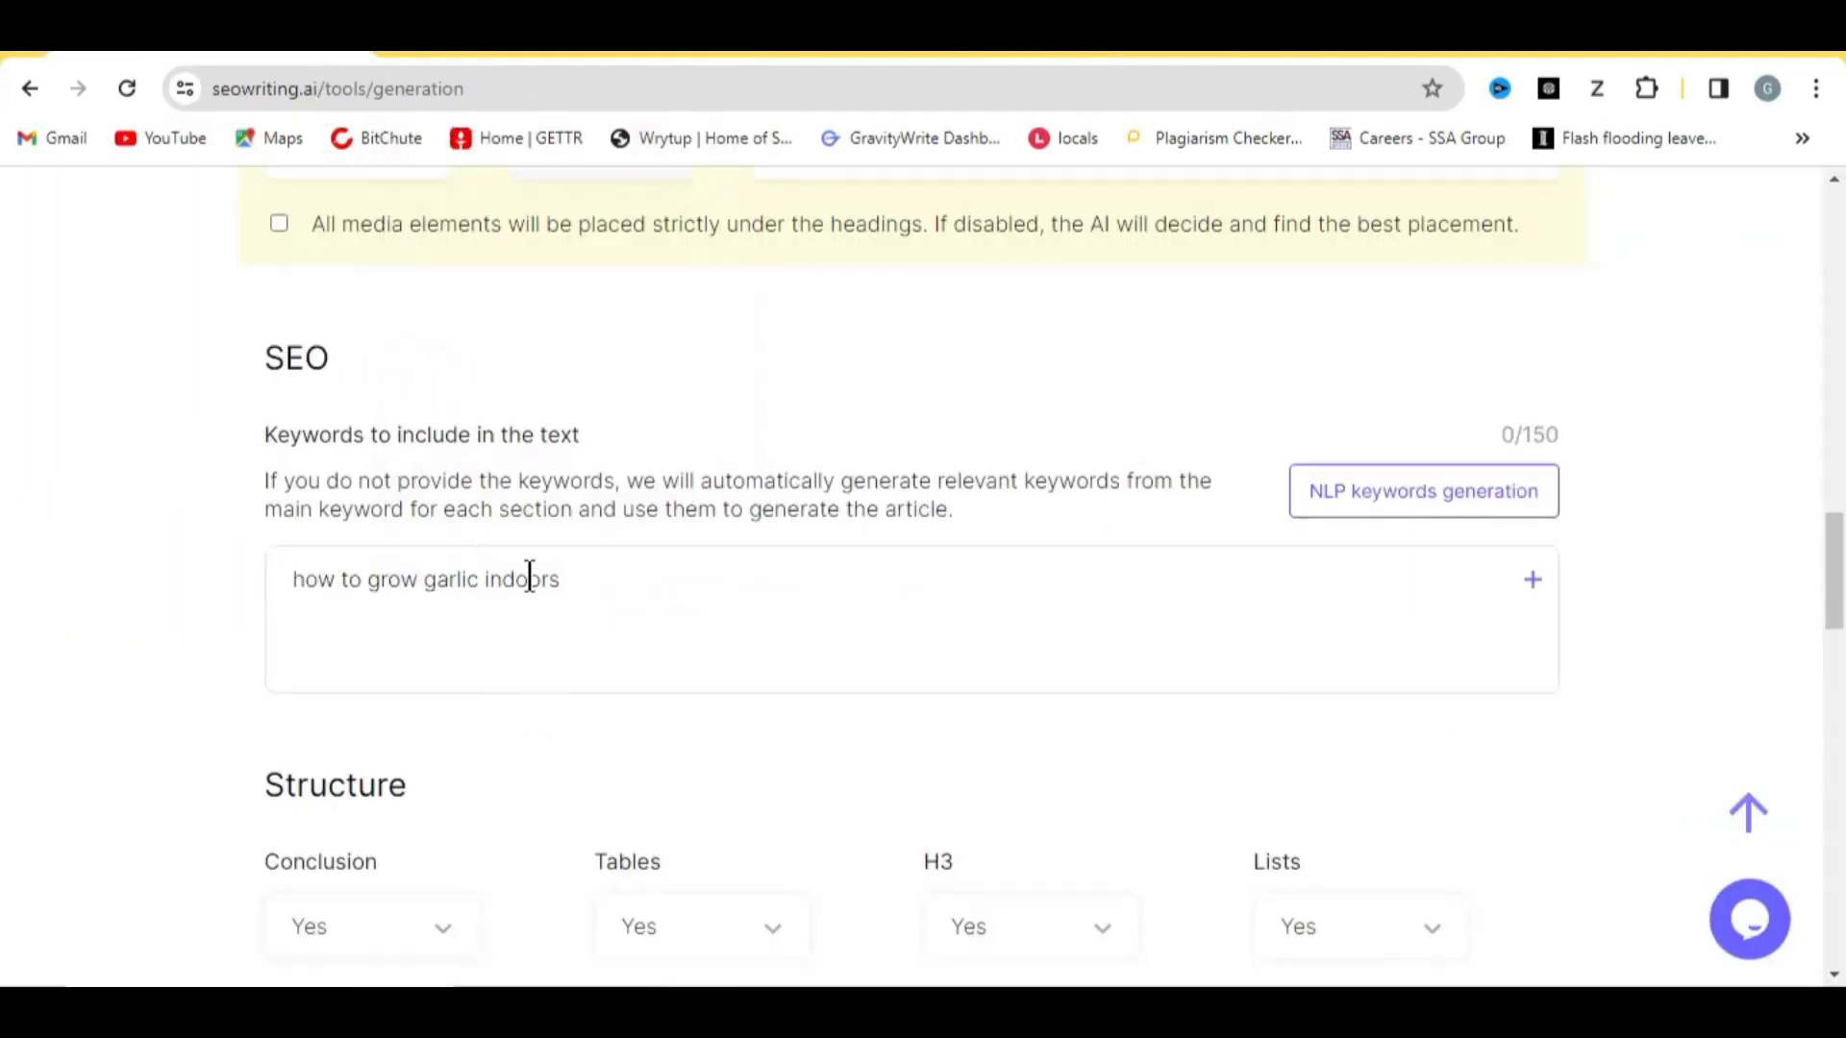
left_click(1533, 582)
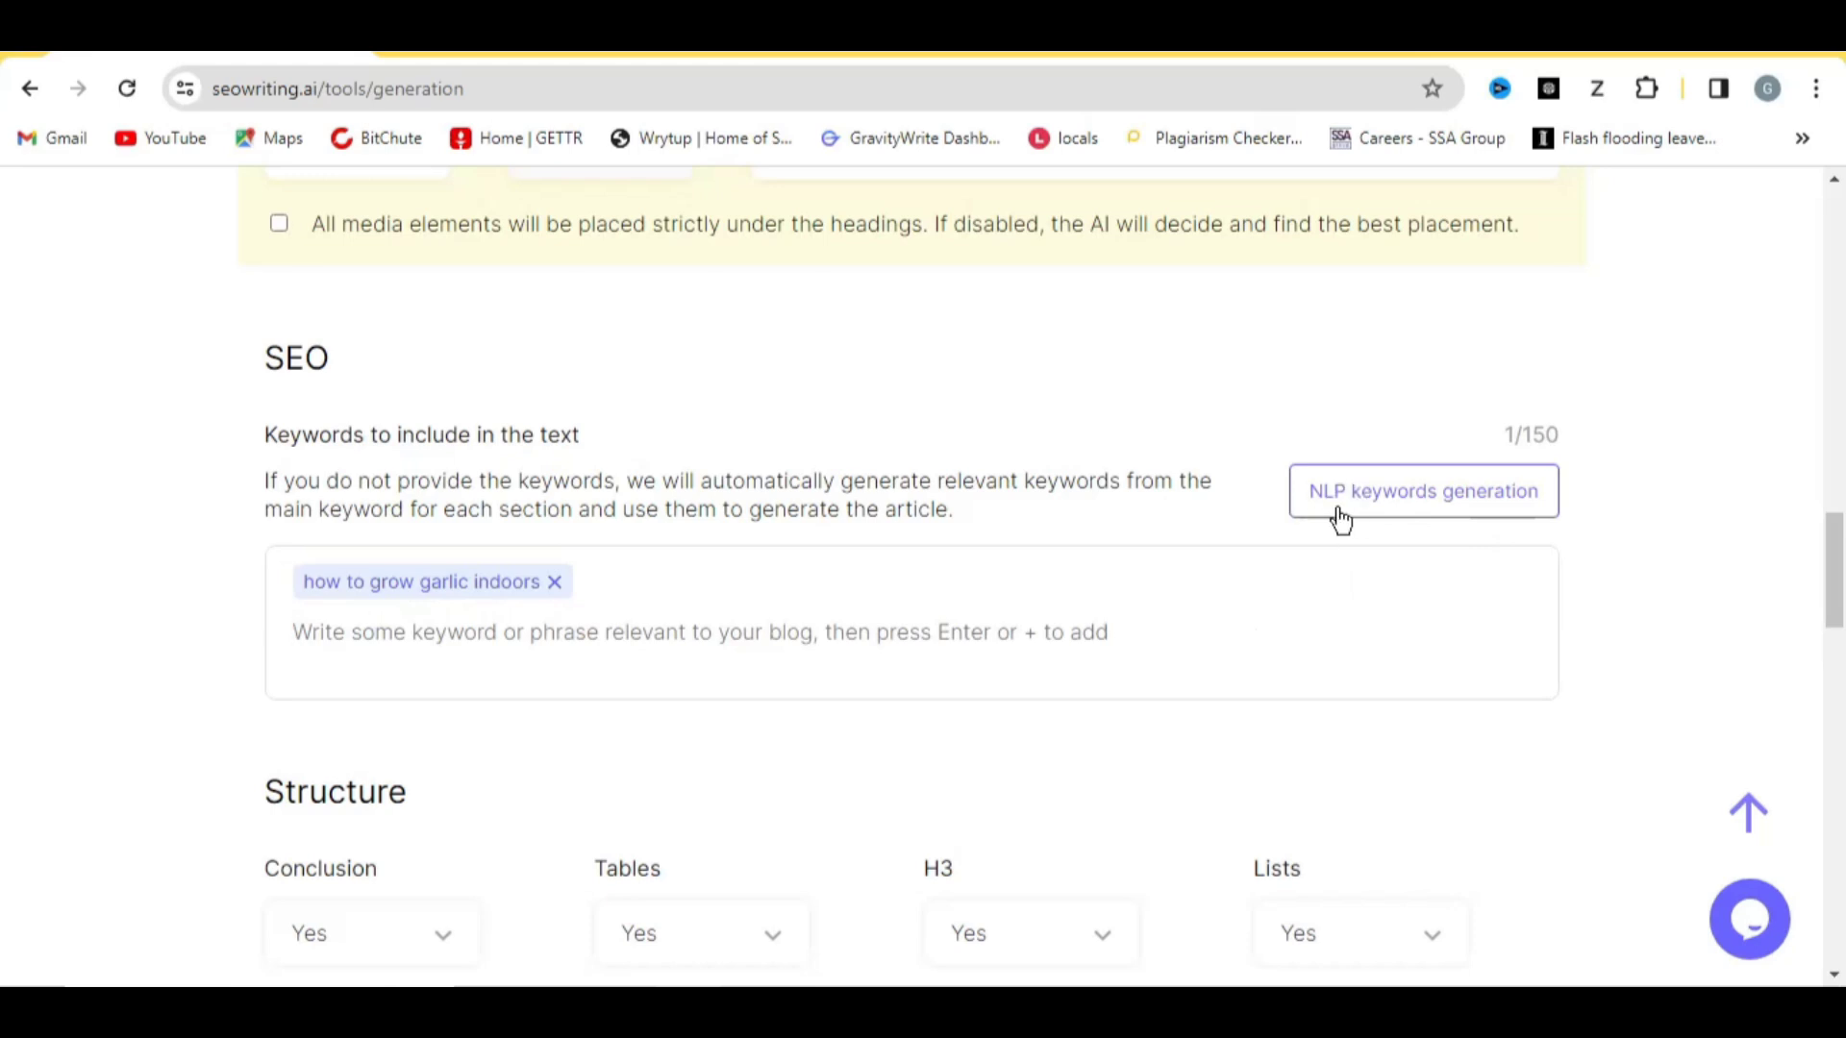
Run NLP keywords generation twice, expanding the list to 16 garlic-growing phrases.
left_click(1421, 506)
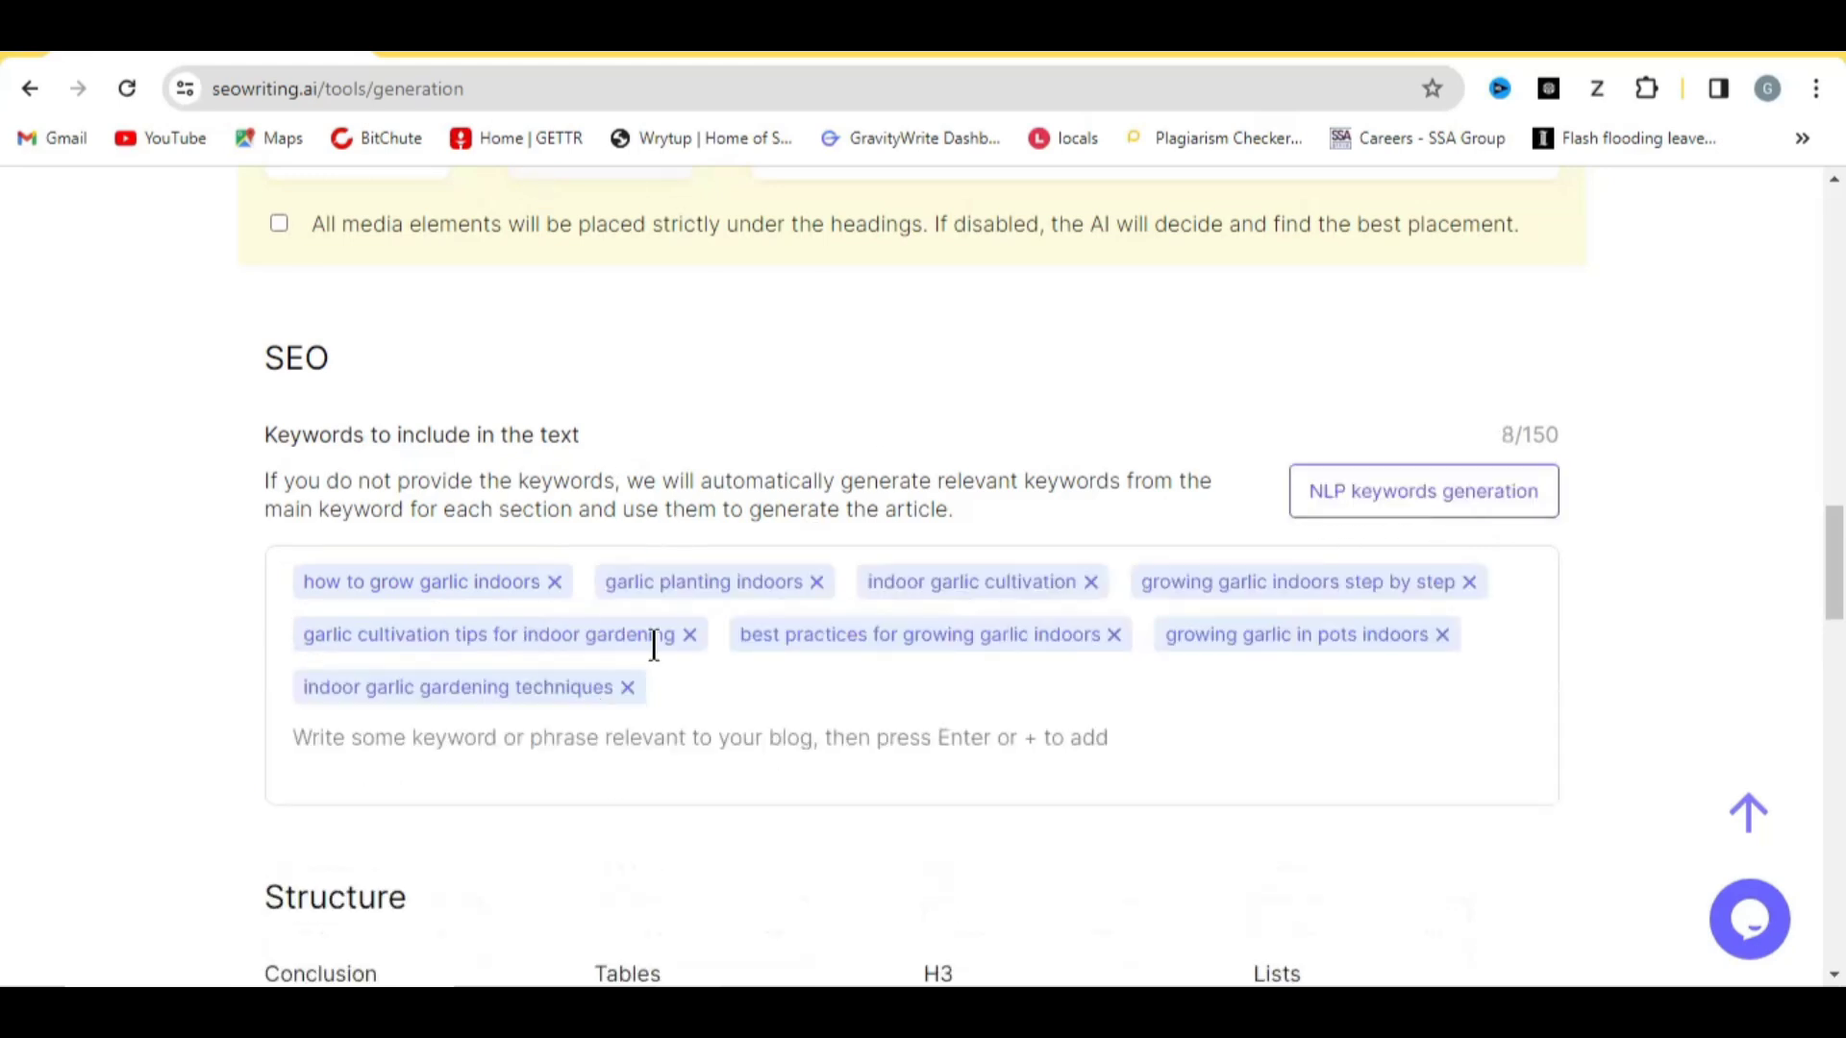
left_click(1387, 478)
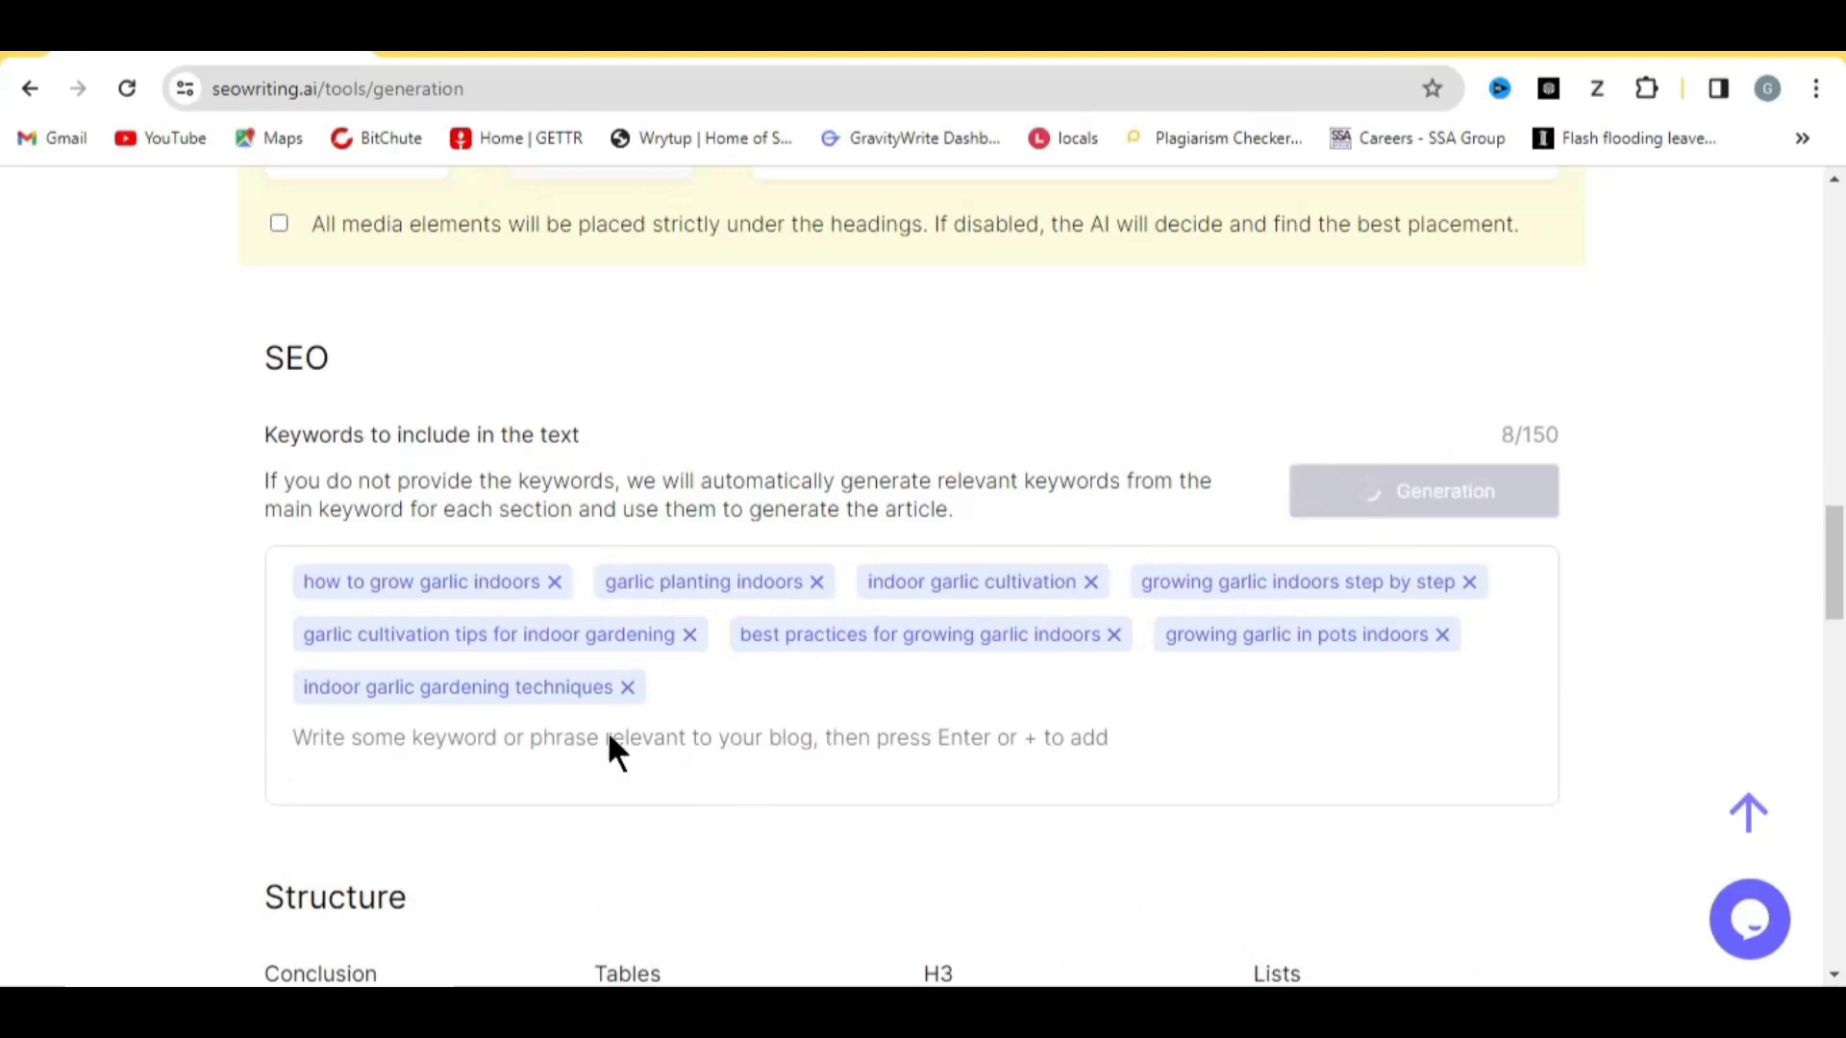
scroll(429, 660, "down", 1)
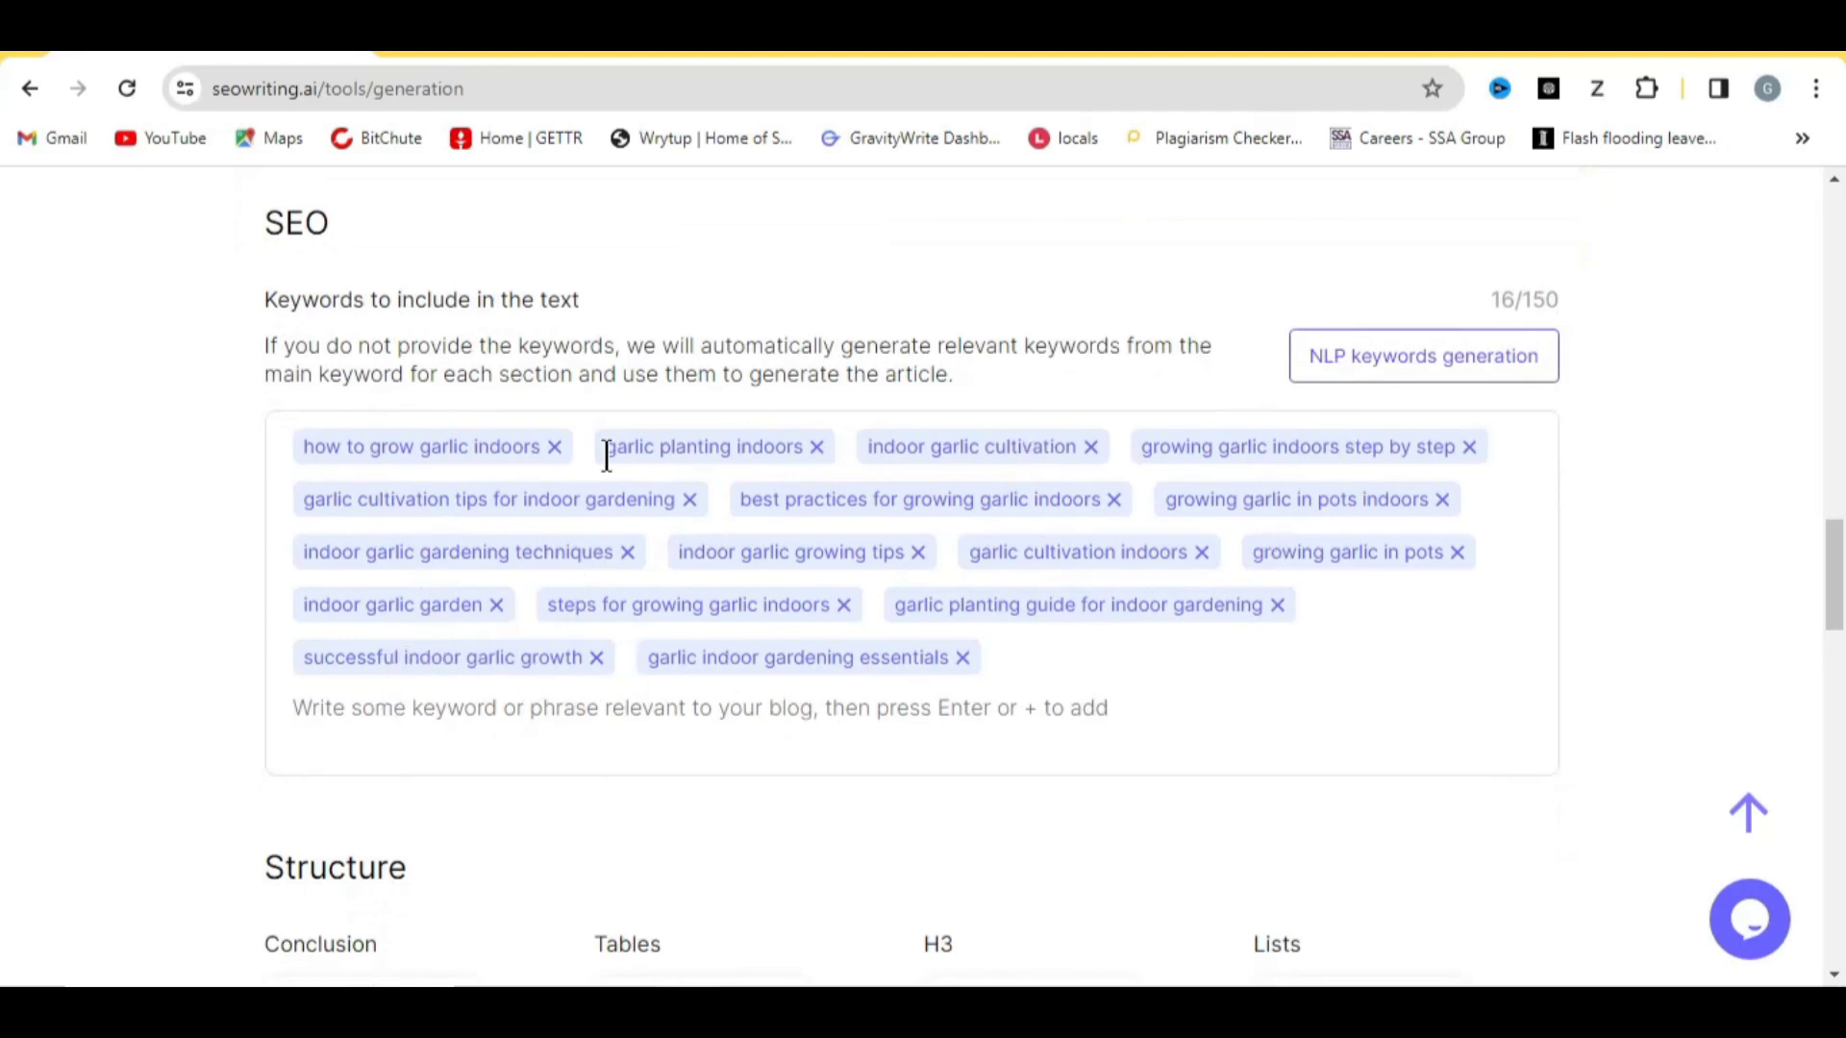
scroll(660, 620, "down", 1)
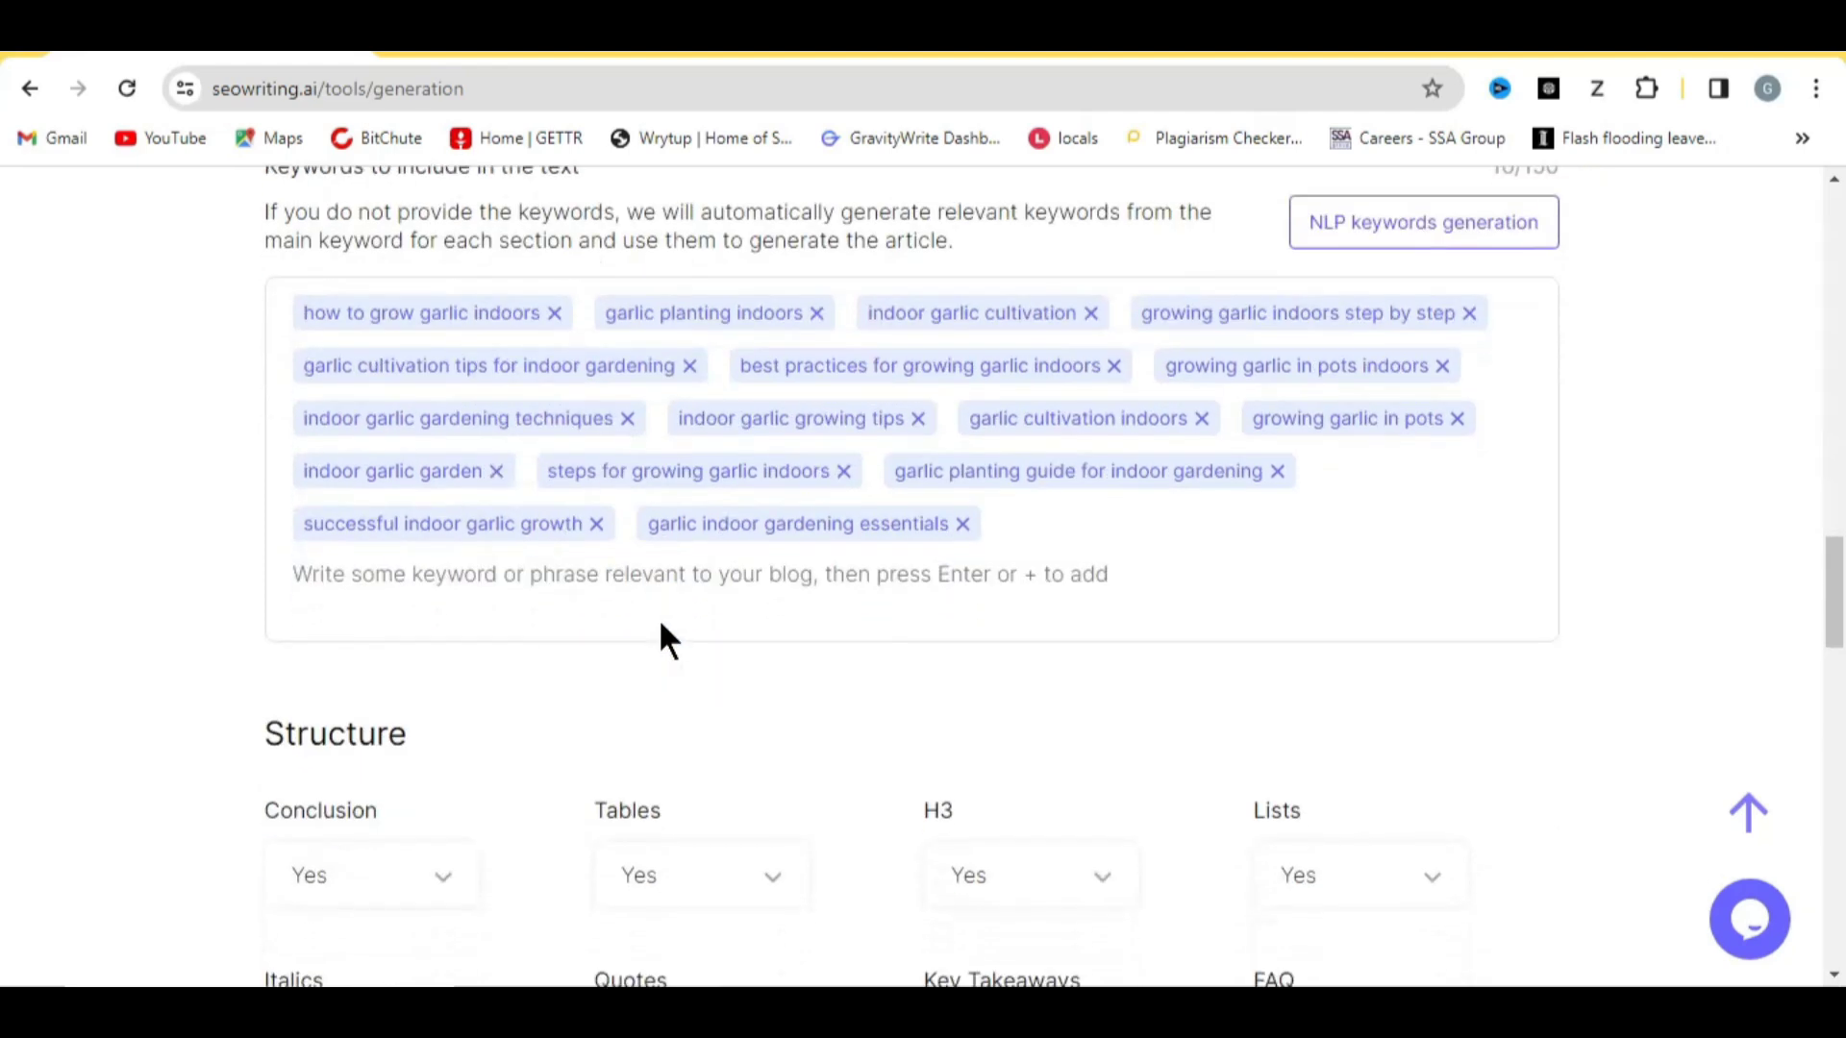
scroll(355, 533, "down", 3)
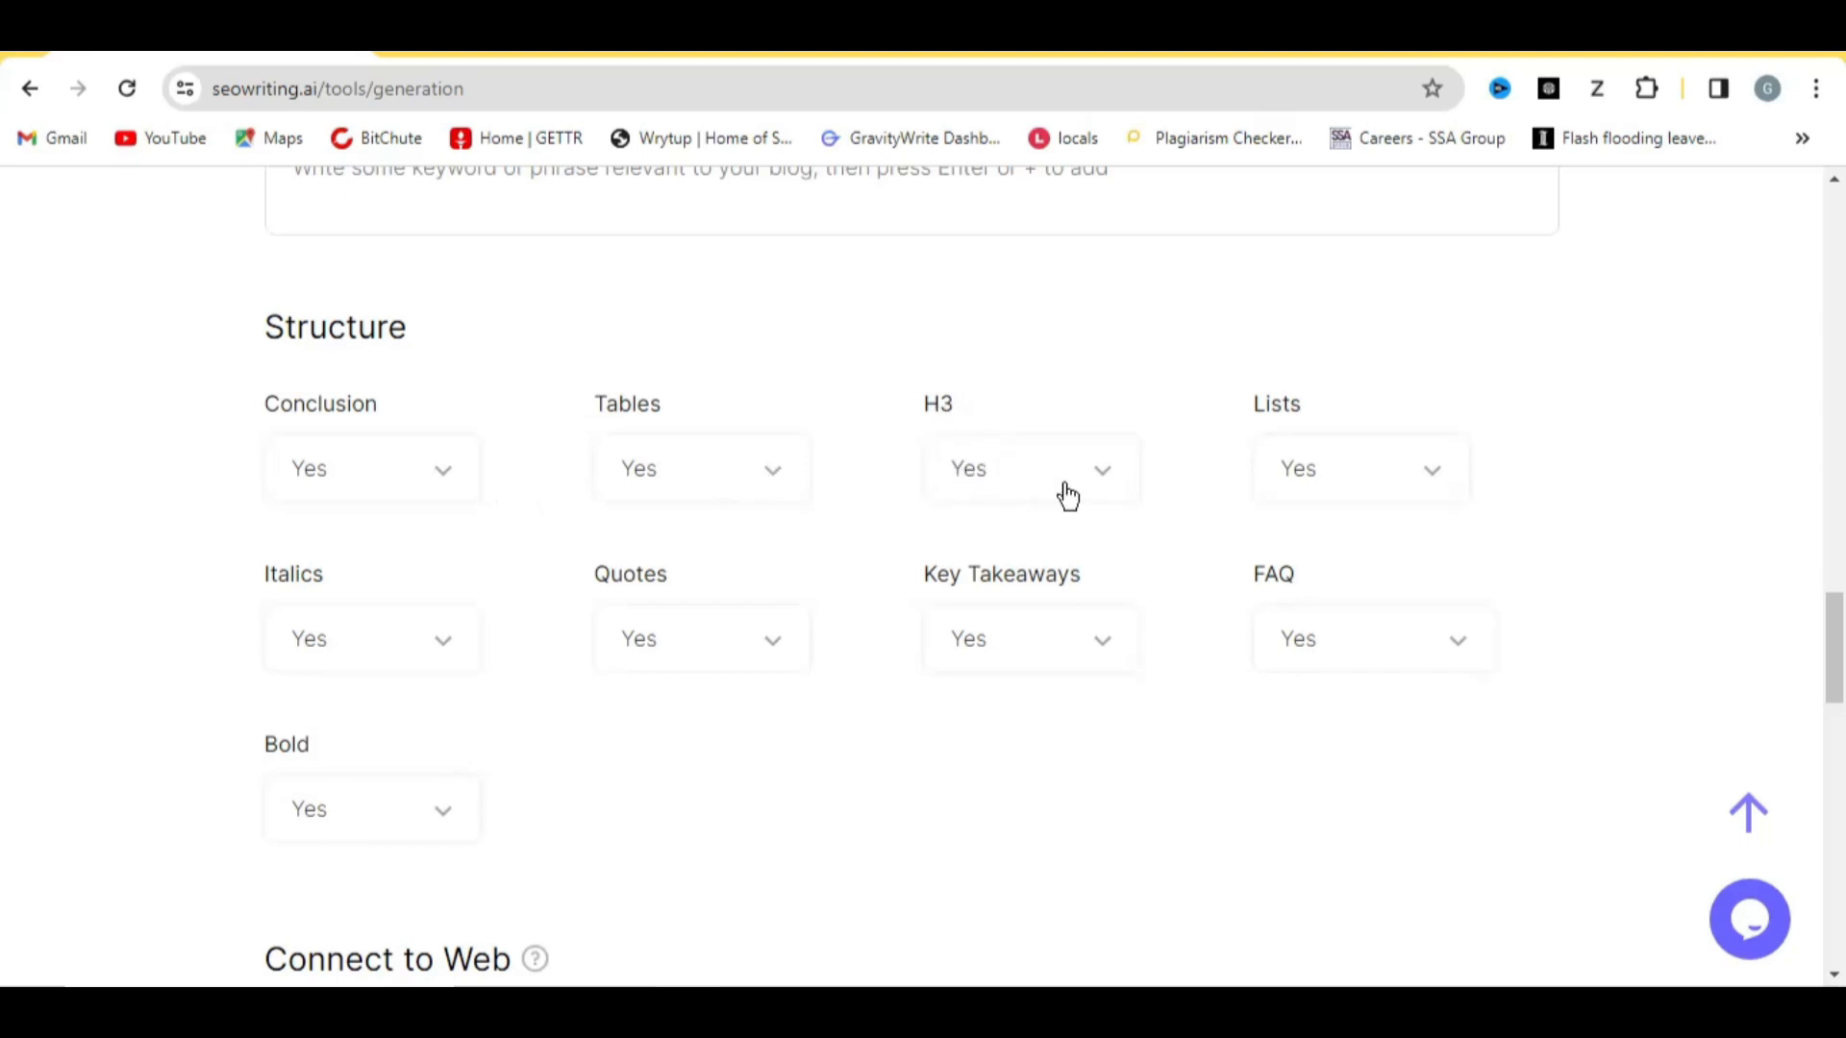
Set both Lists and Bold to No in the Structure options.
left_click(1374, 488)
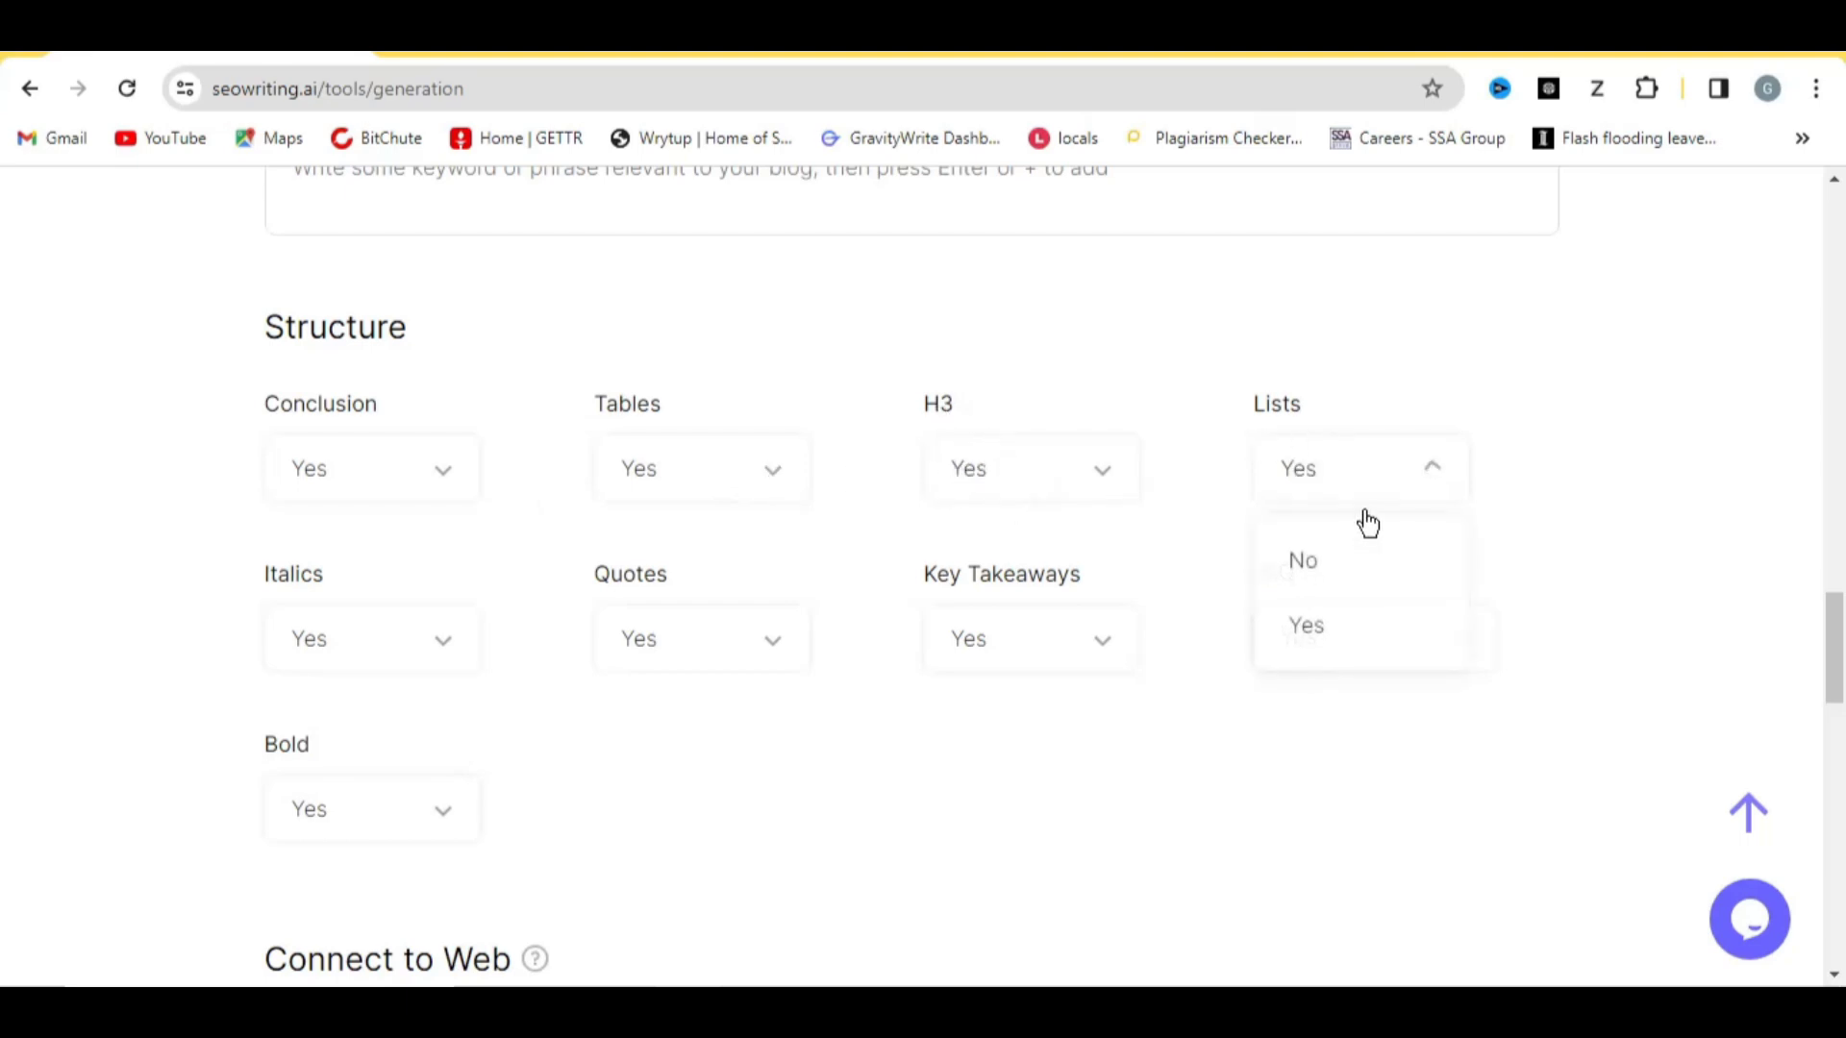
left_click(1333, 576)
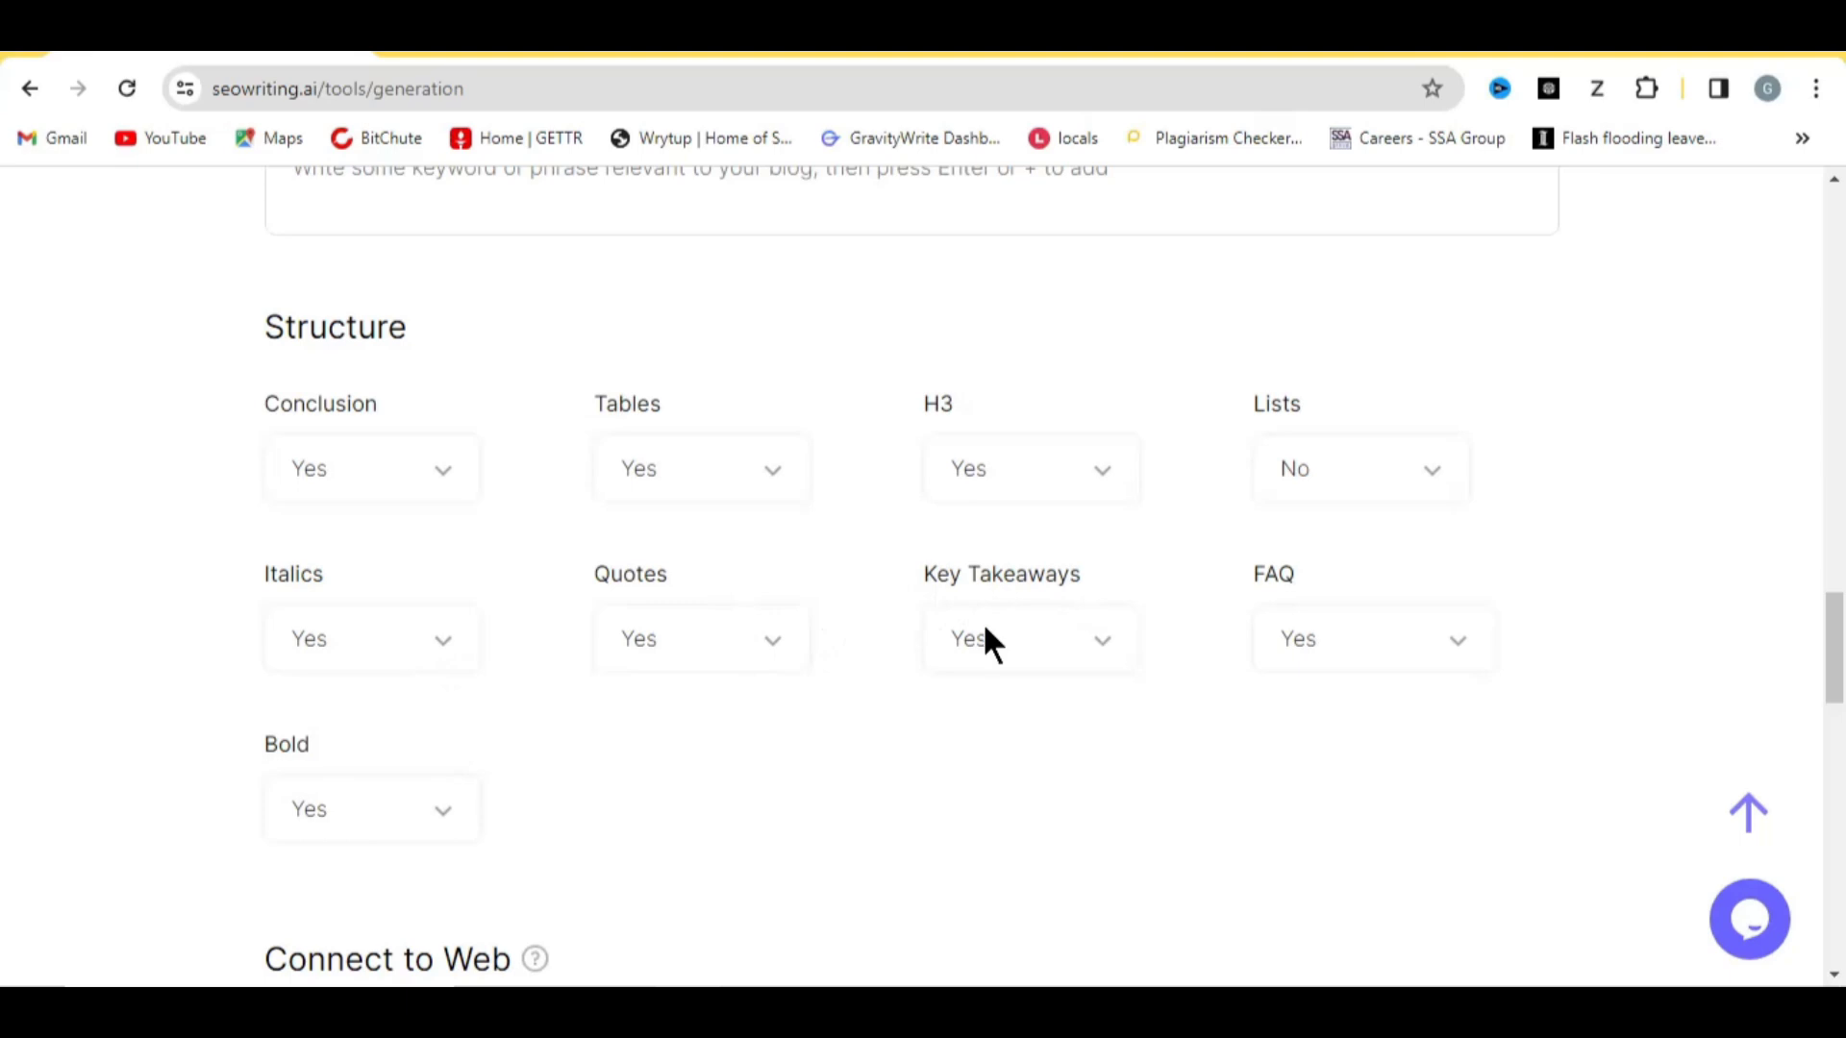
scroll(1337, 646, "down", 3)
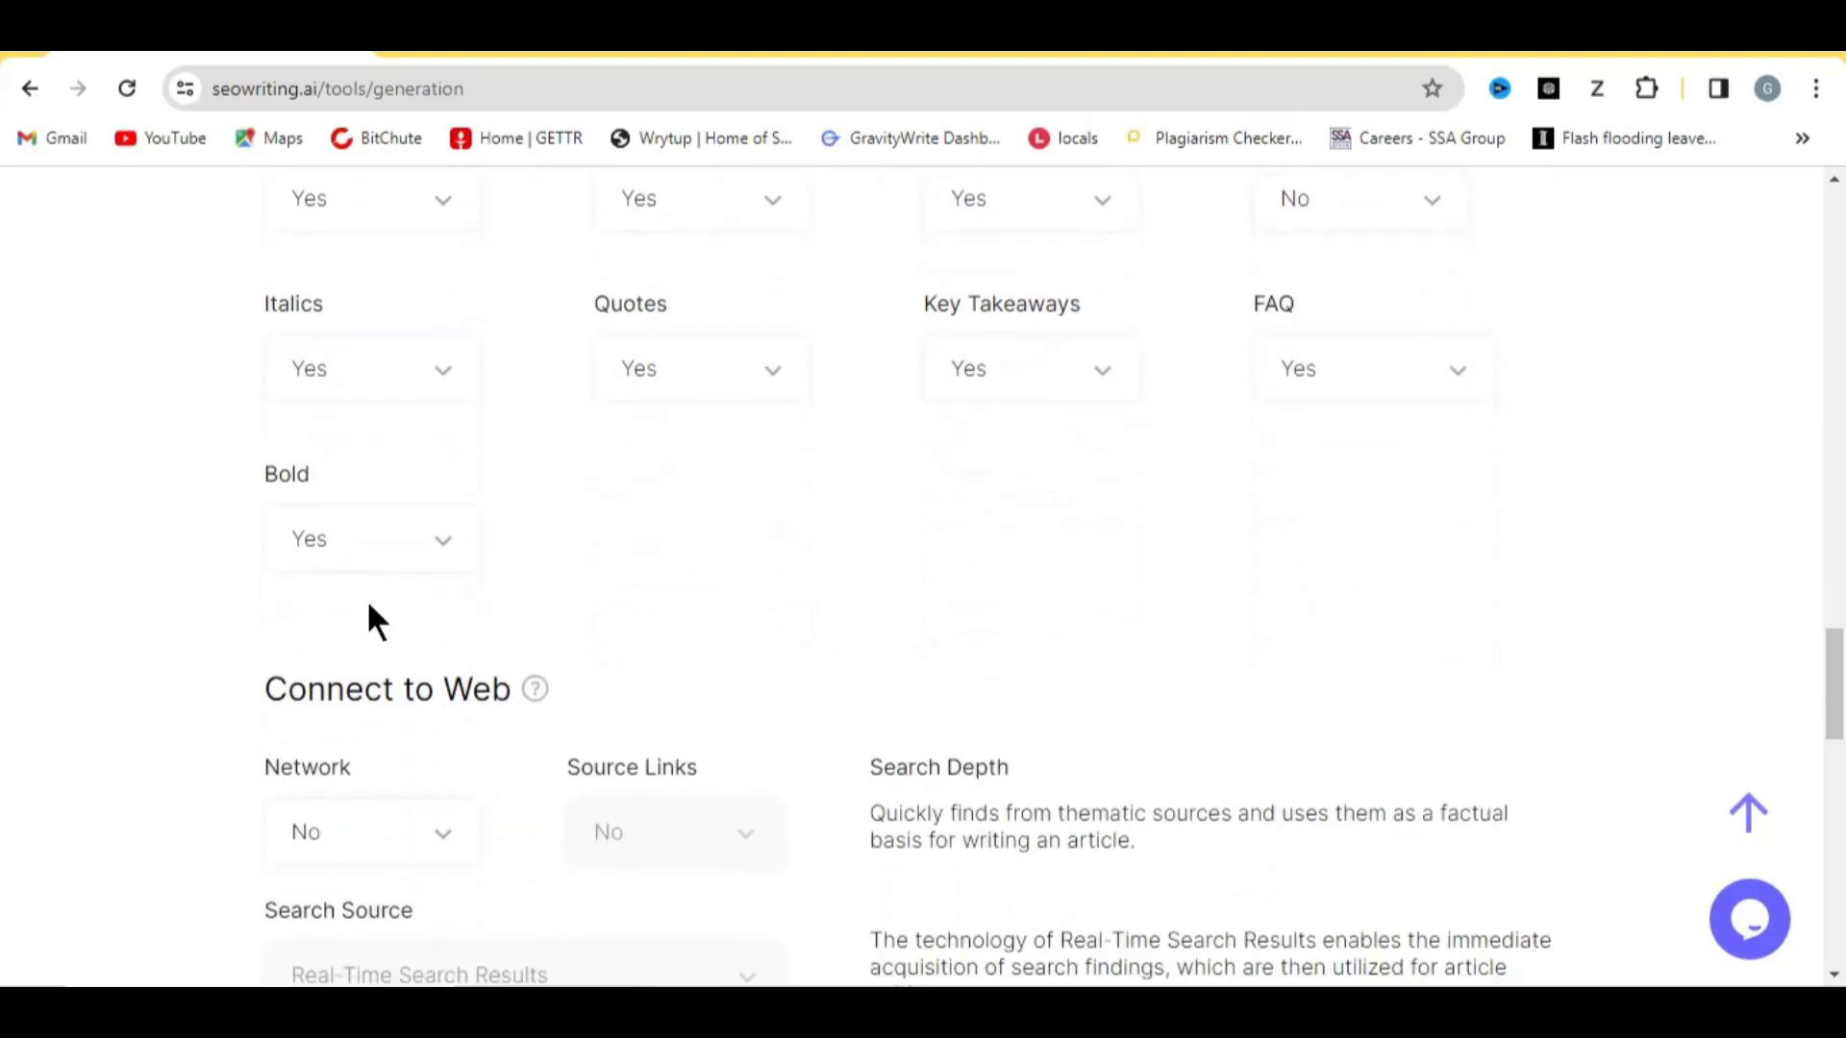
left_click(355, 545)
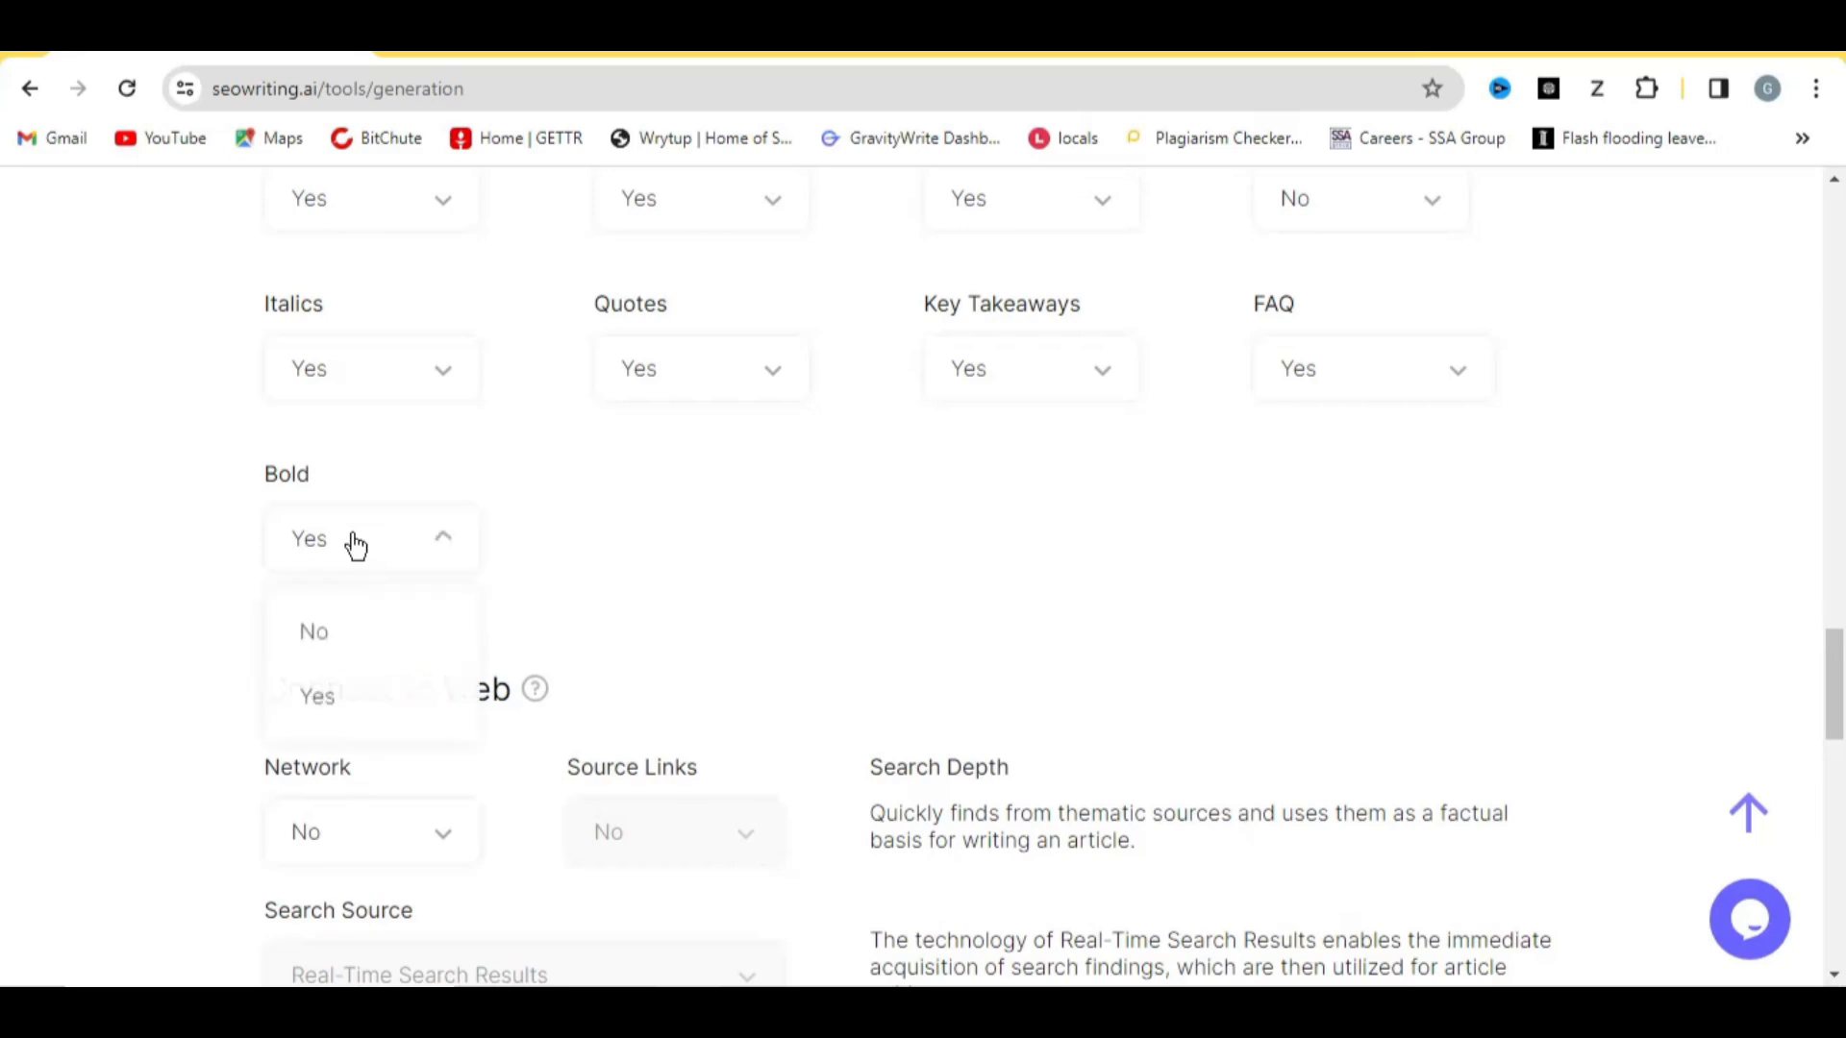
left_click(326, 636)
scroll(382, 663, "down", 6)
scroll(383, 664, "up", 3)
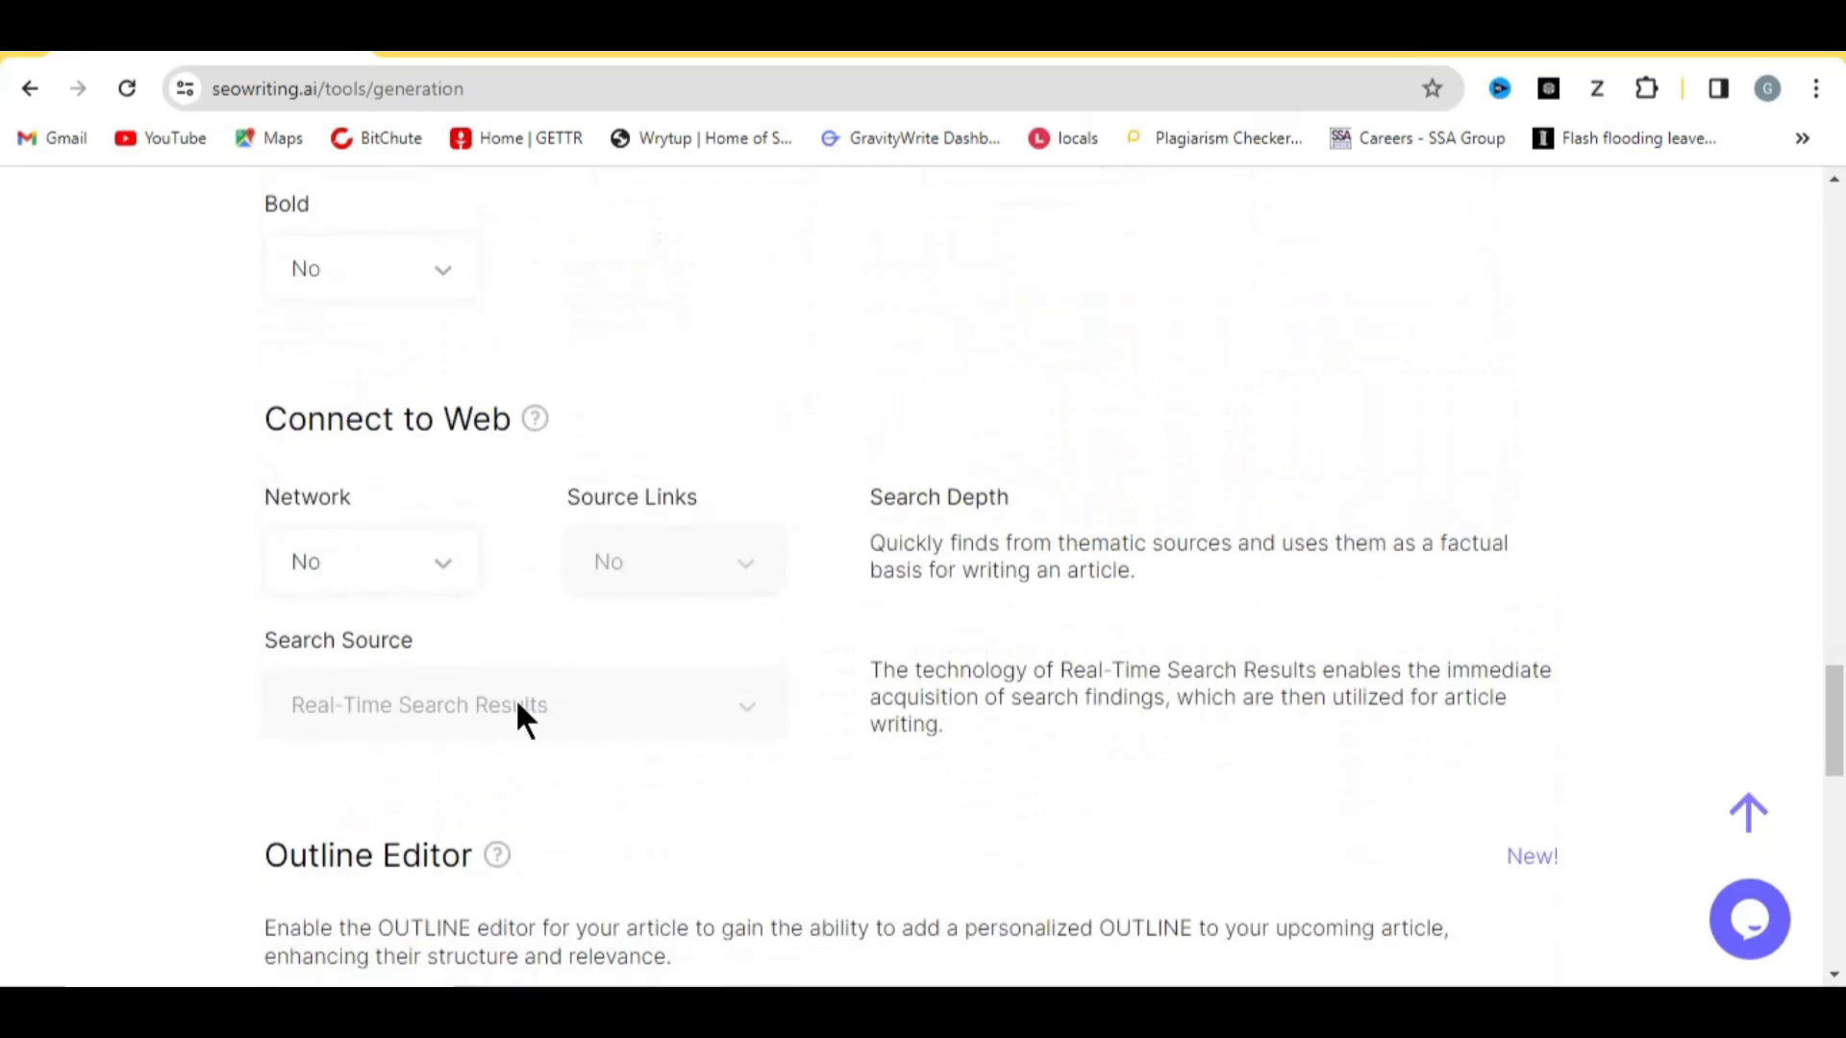
left_click(416, 571)
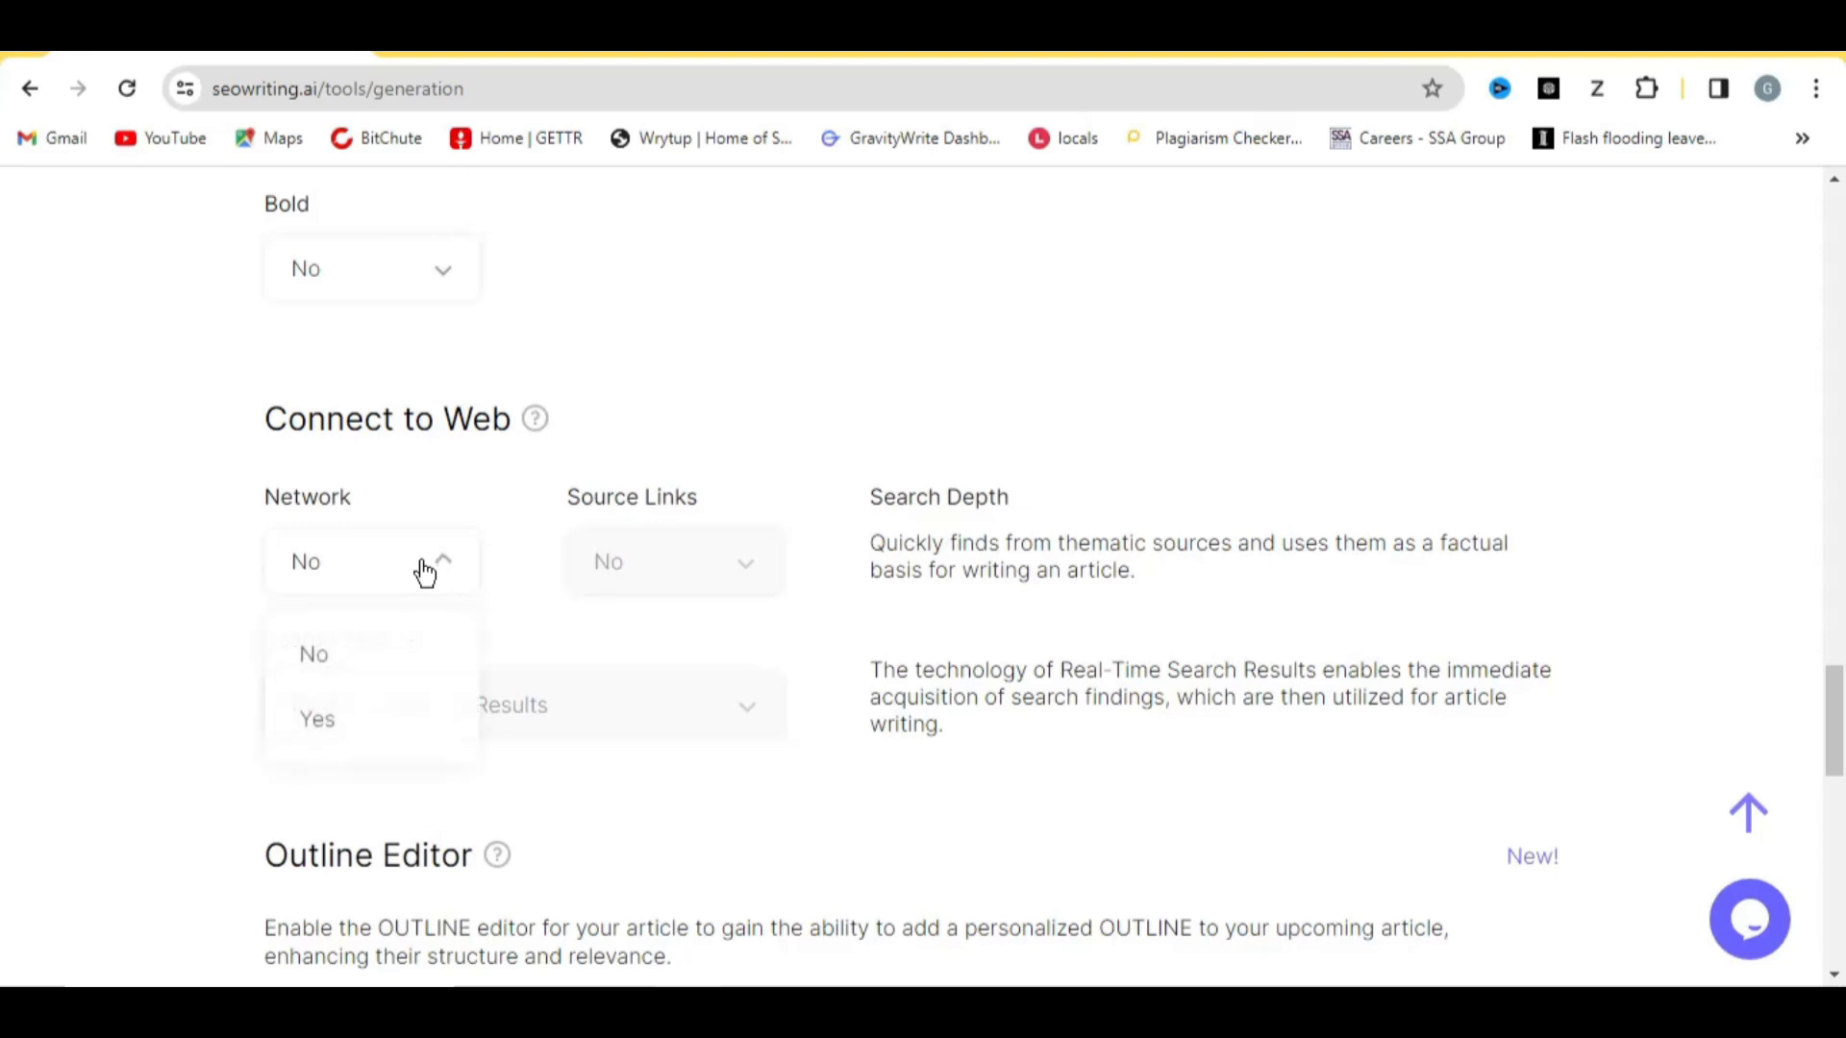
left_click(575, 649)
scroll(509, 637, "down", 4)
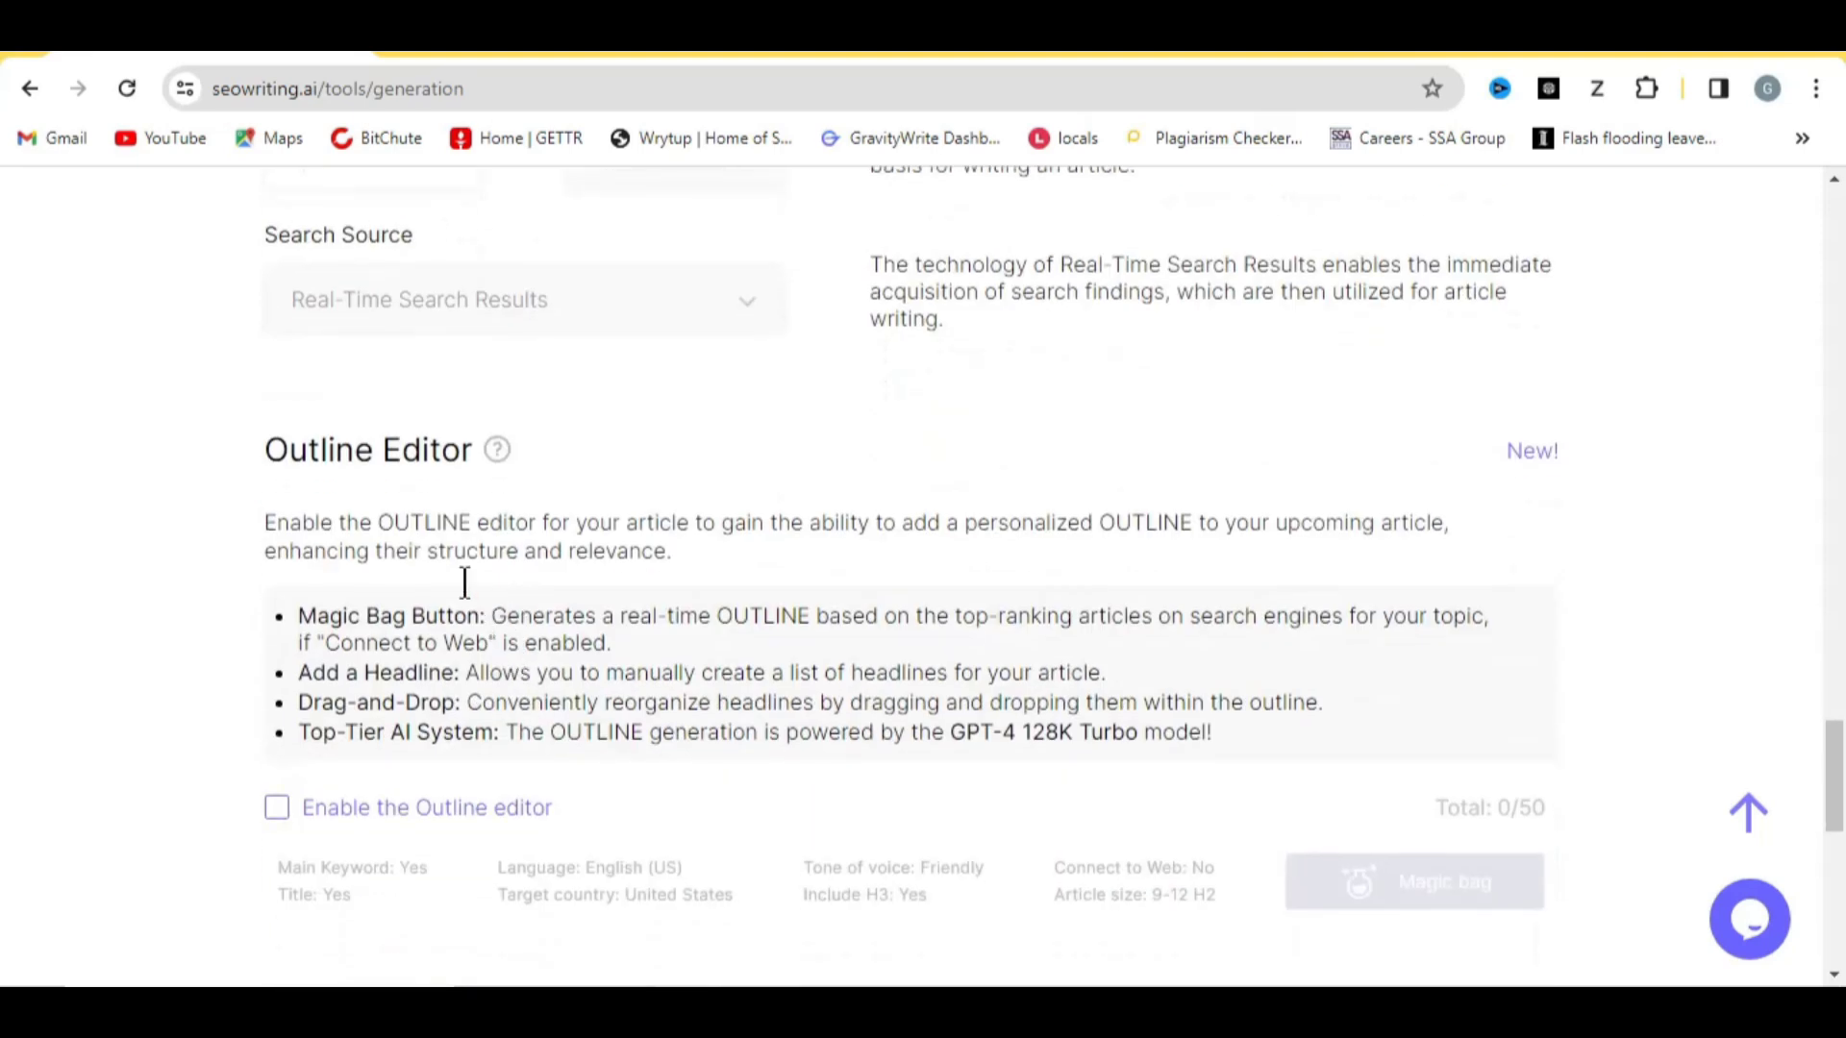
scroll(461, 581, "down", 2)
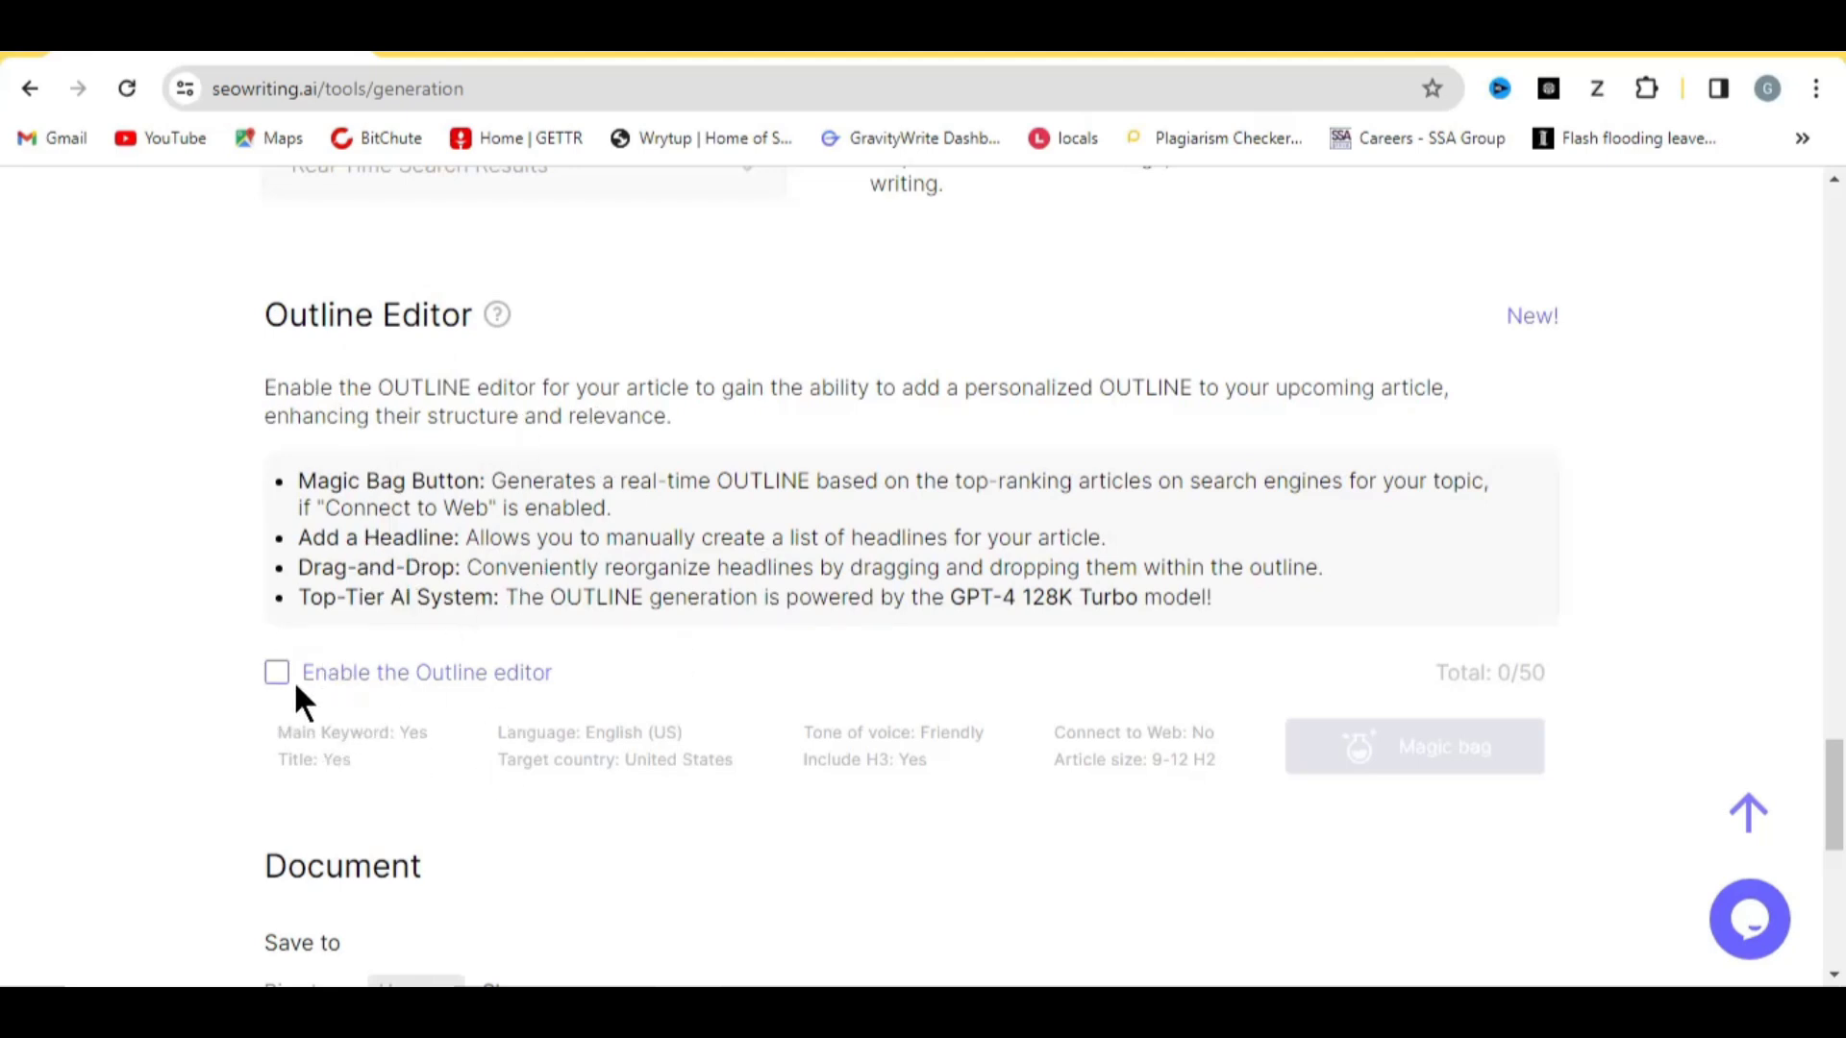
scroll(415, 688, "down", 3)
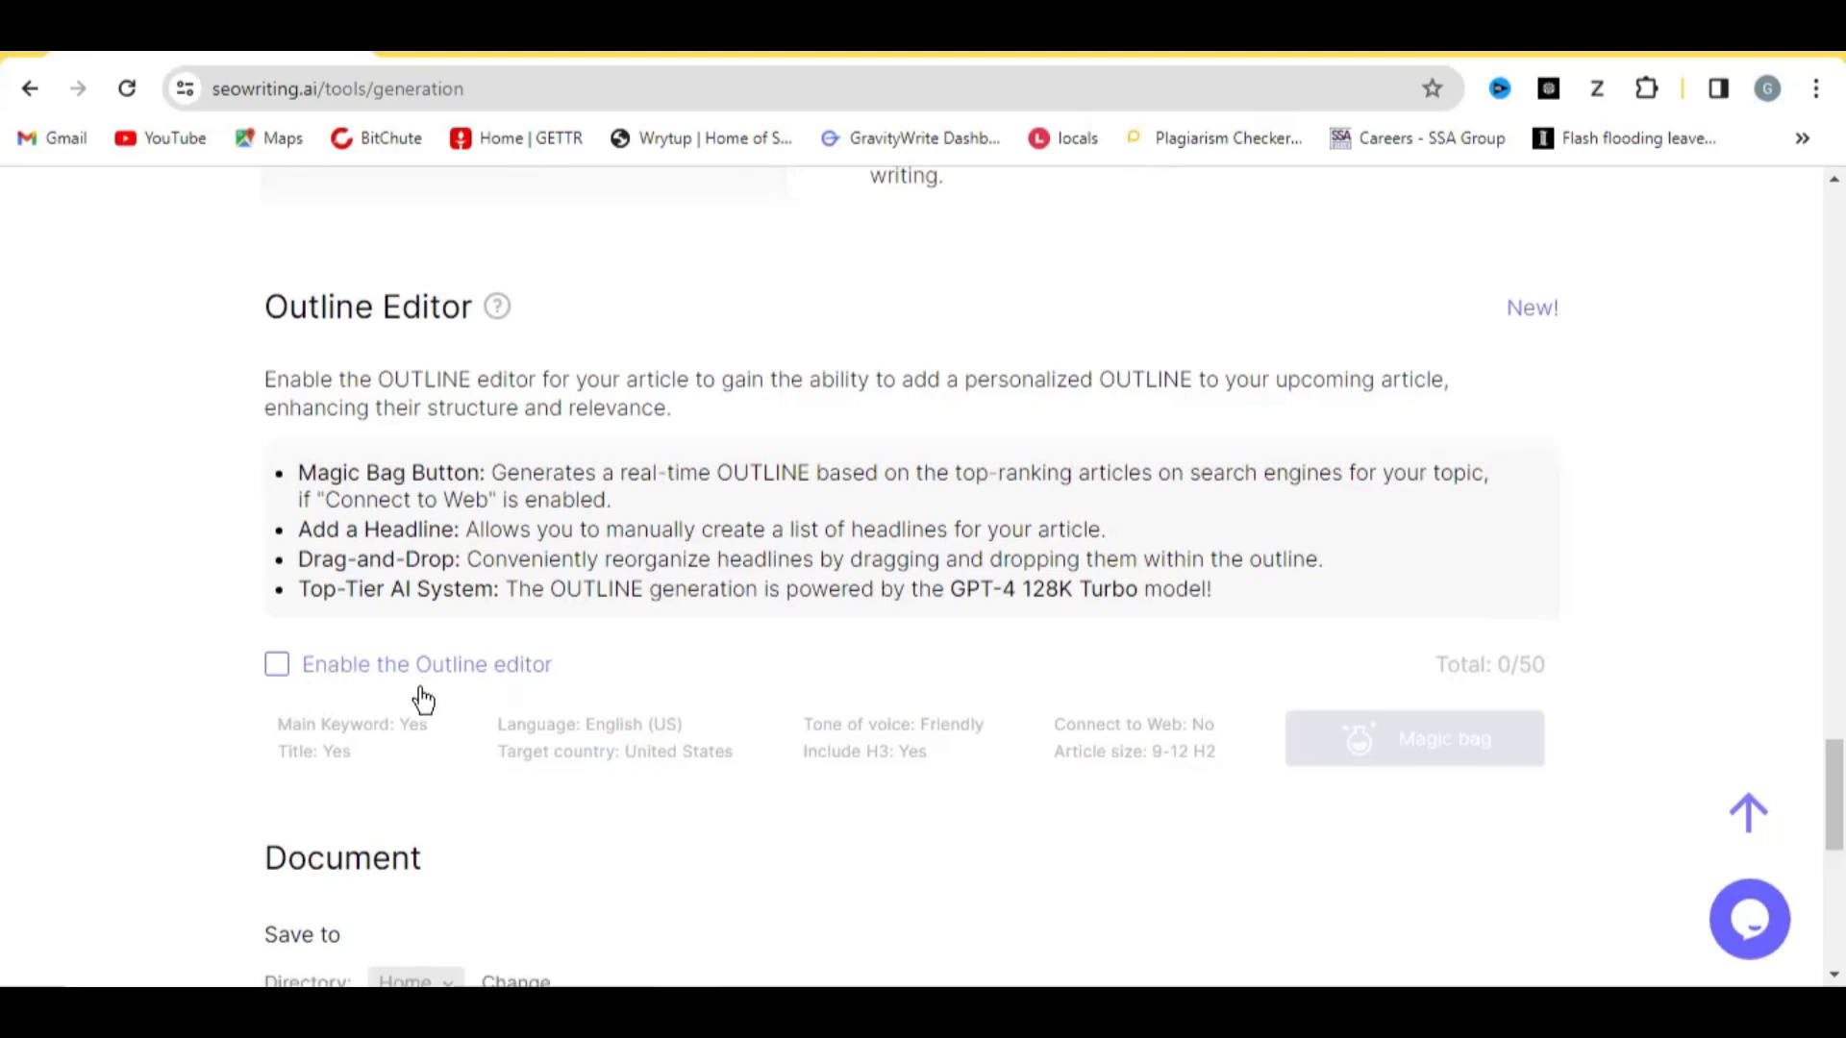
scroll(416, 684, "down", 3)
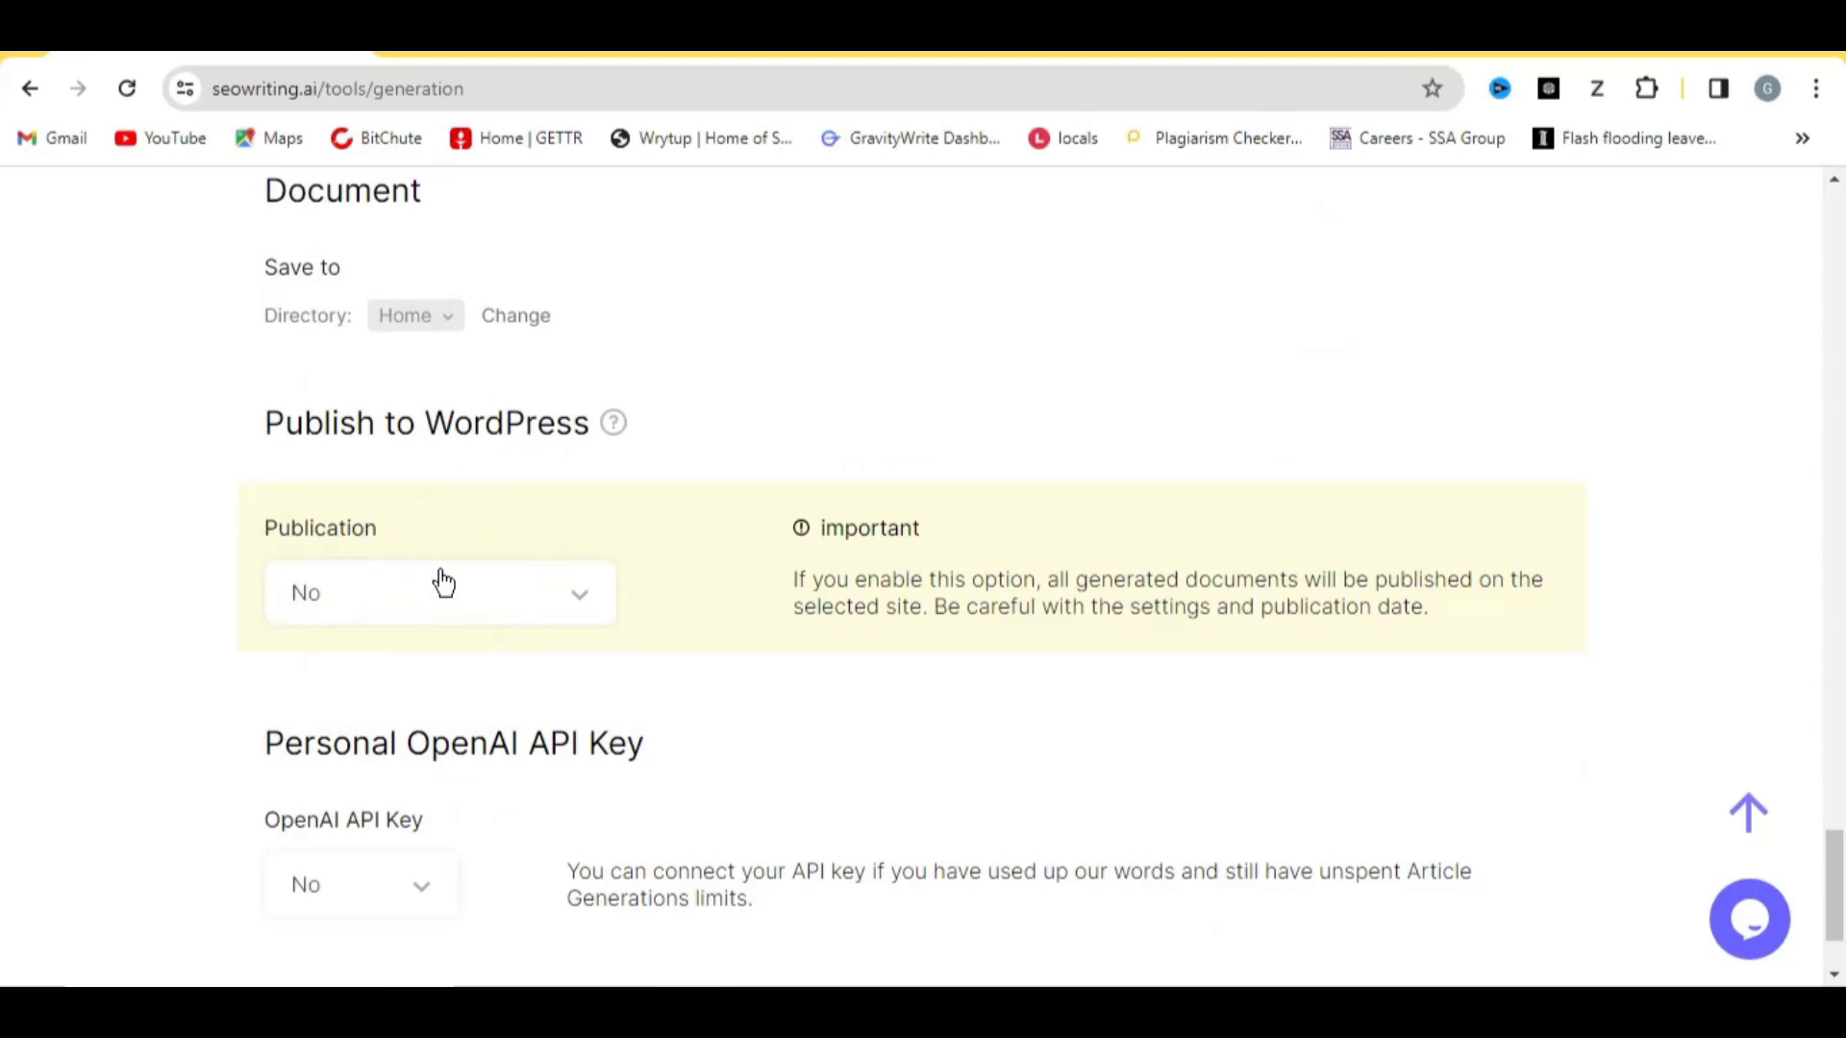
left_click(360, 620)
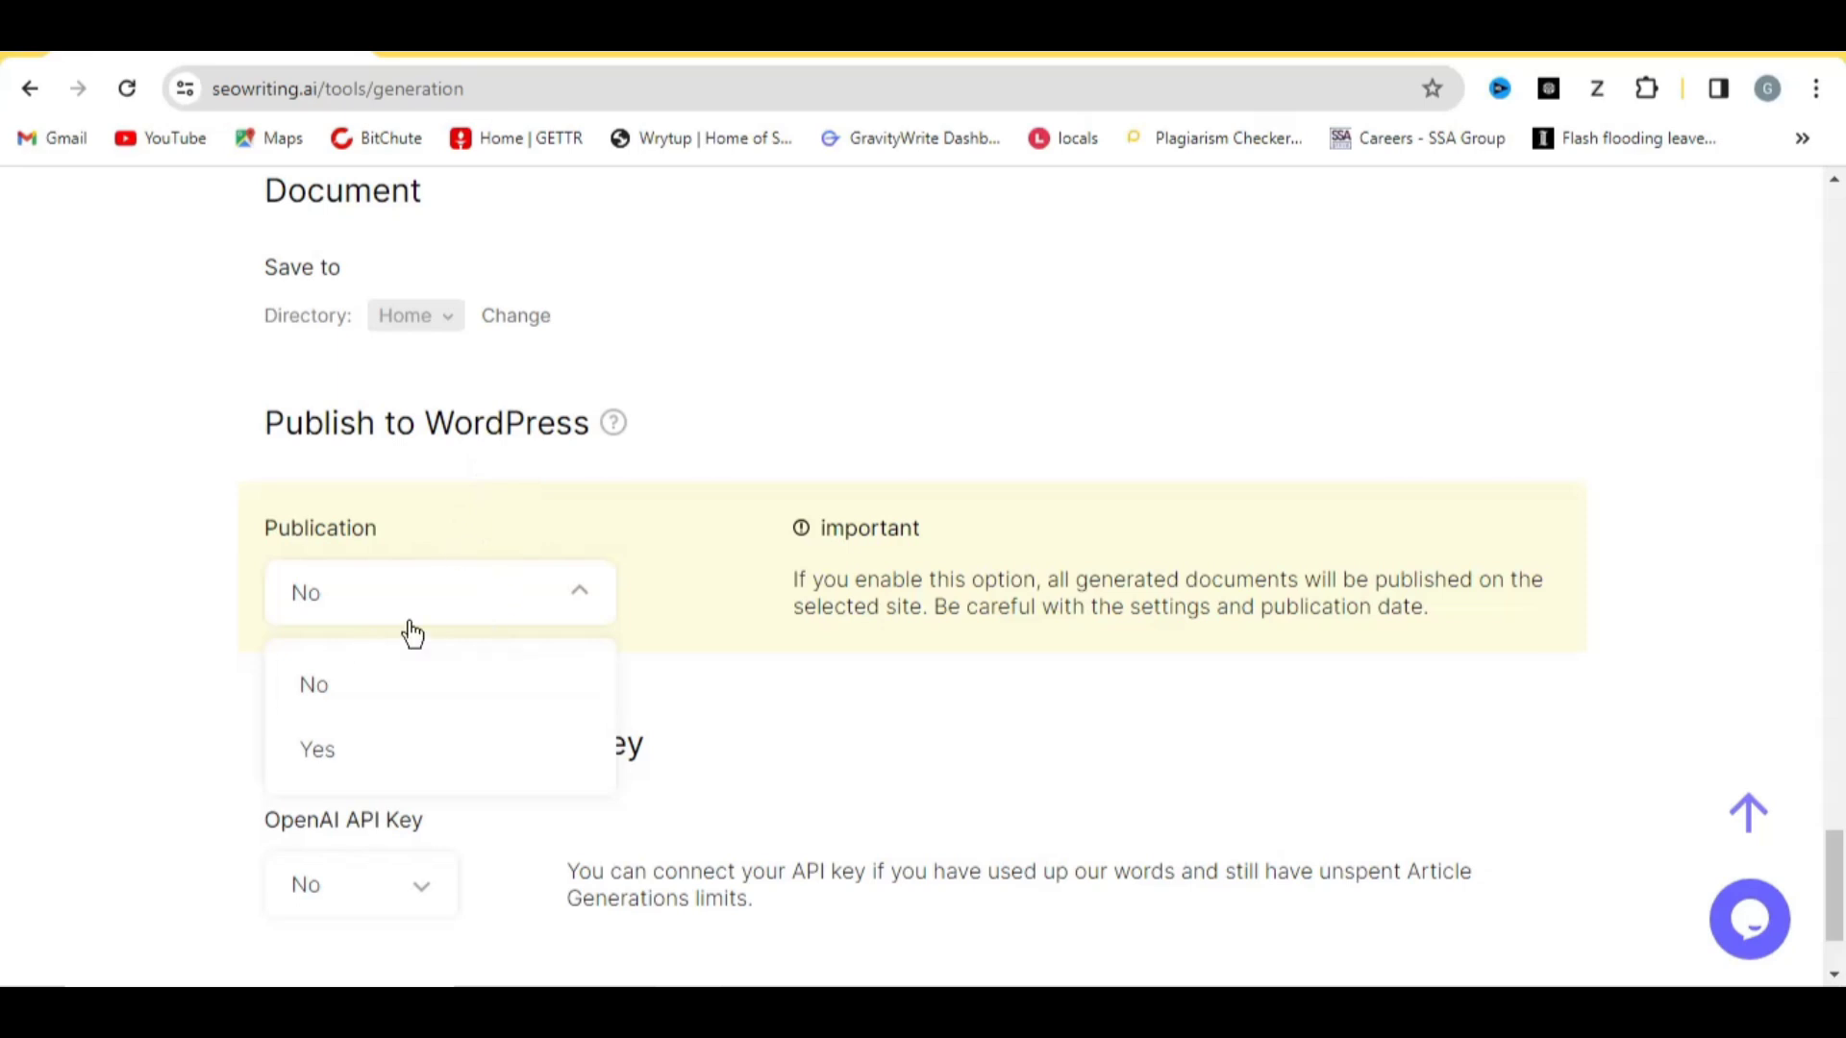
left_click(737, 638)
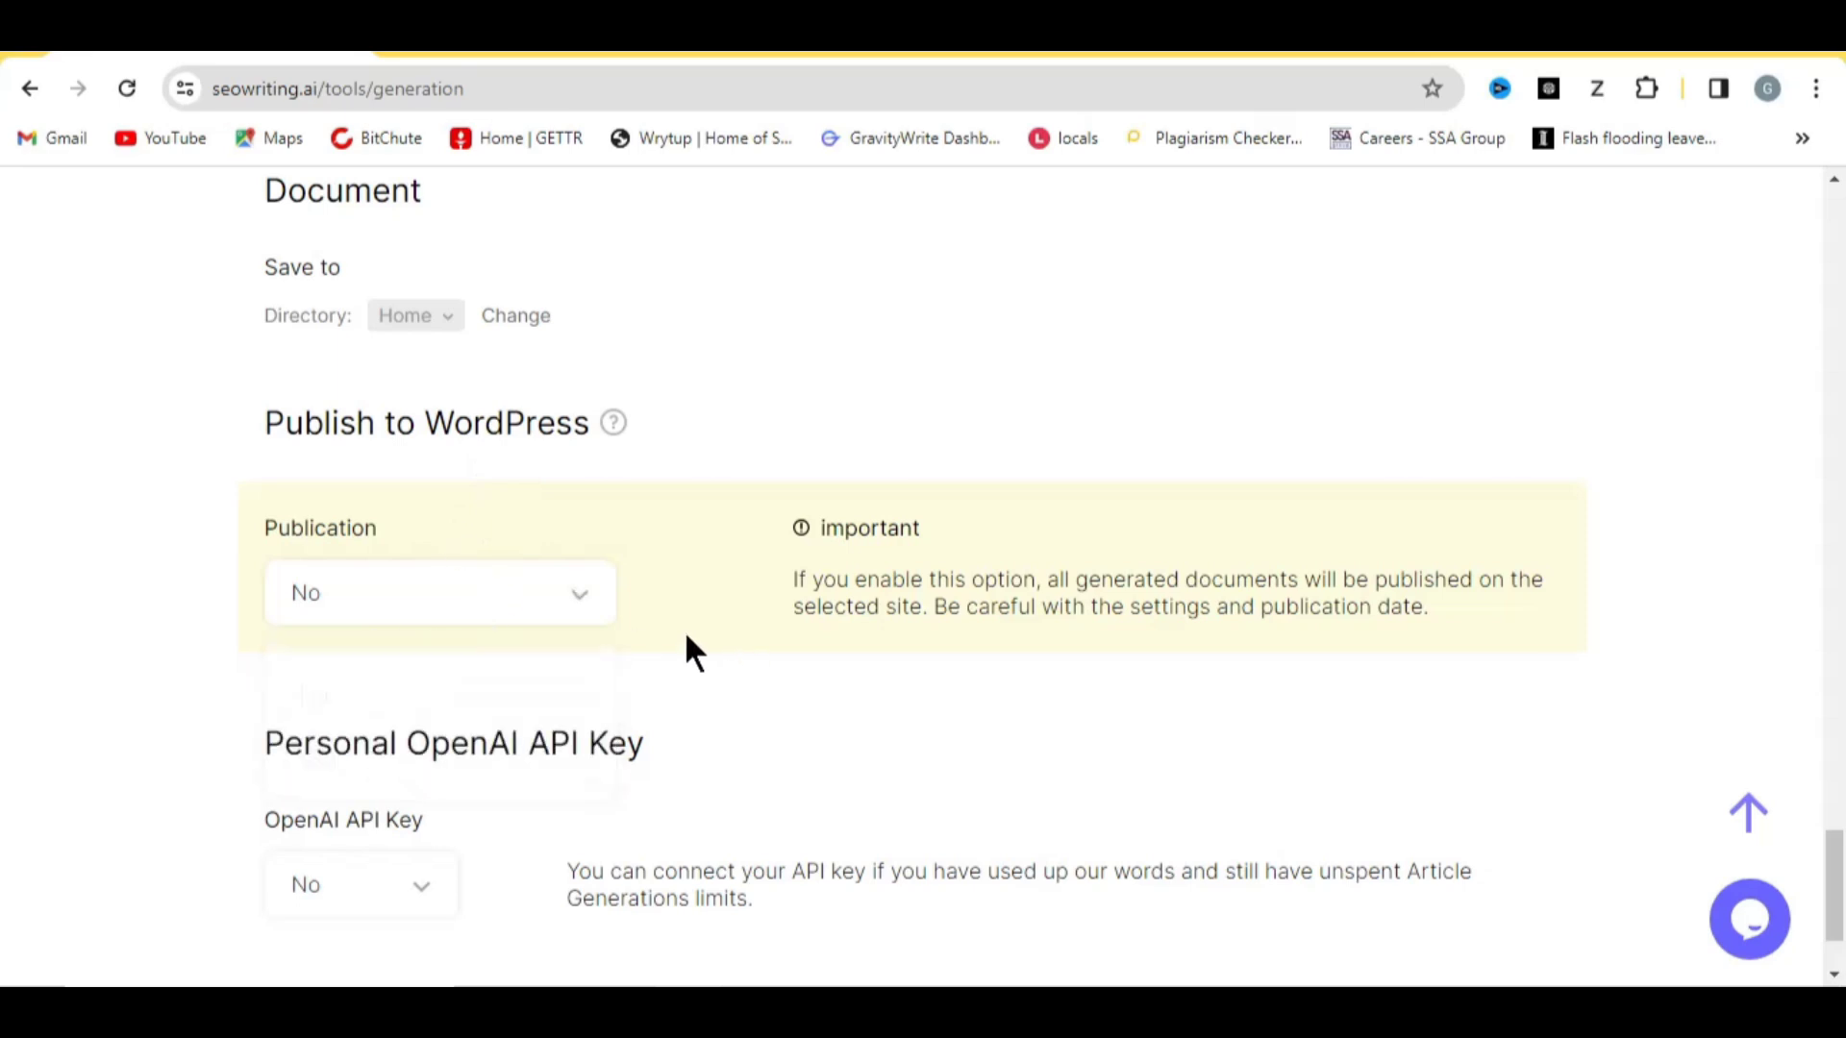
scroll(402, 643, "down", 1)
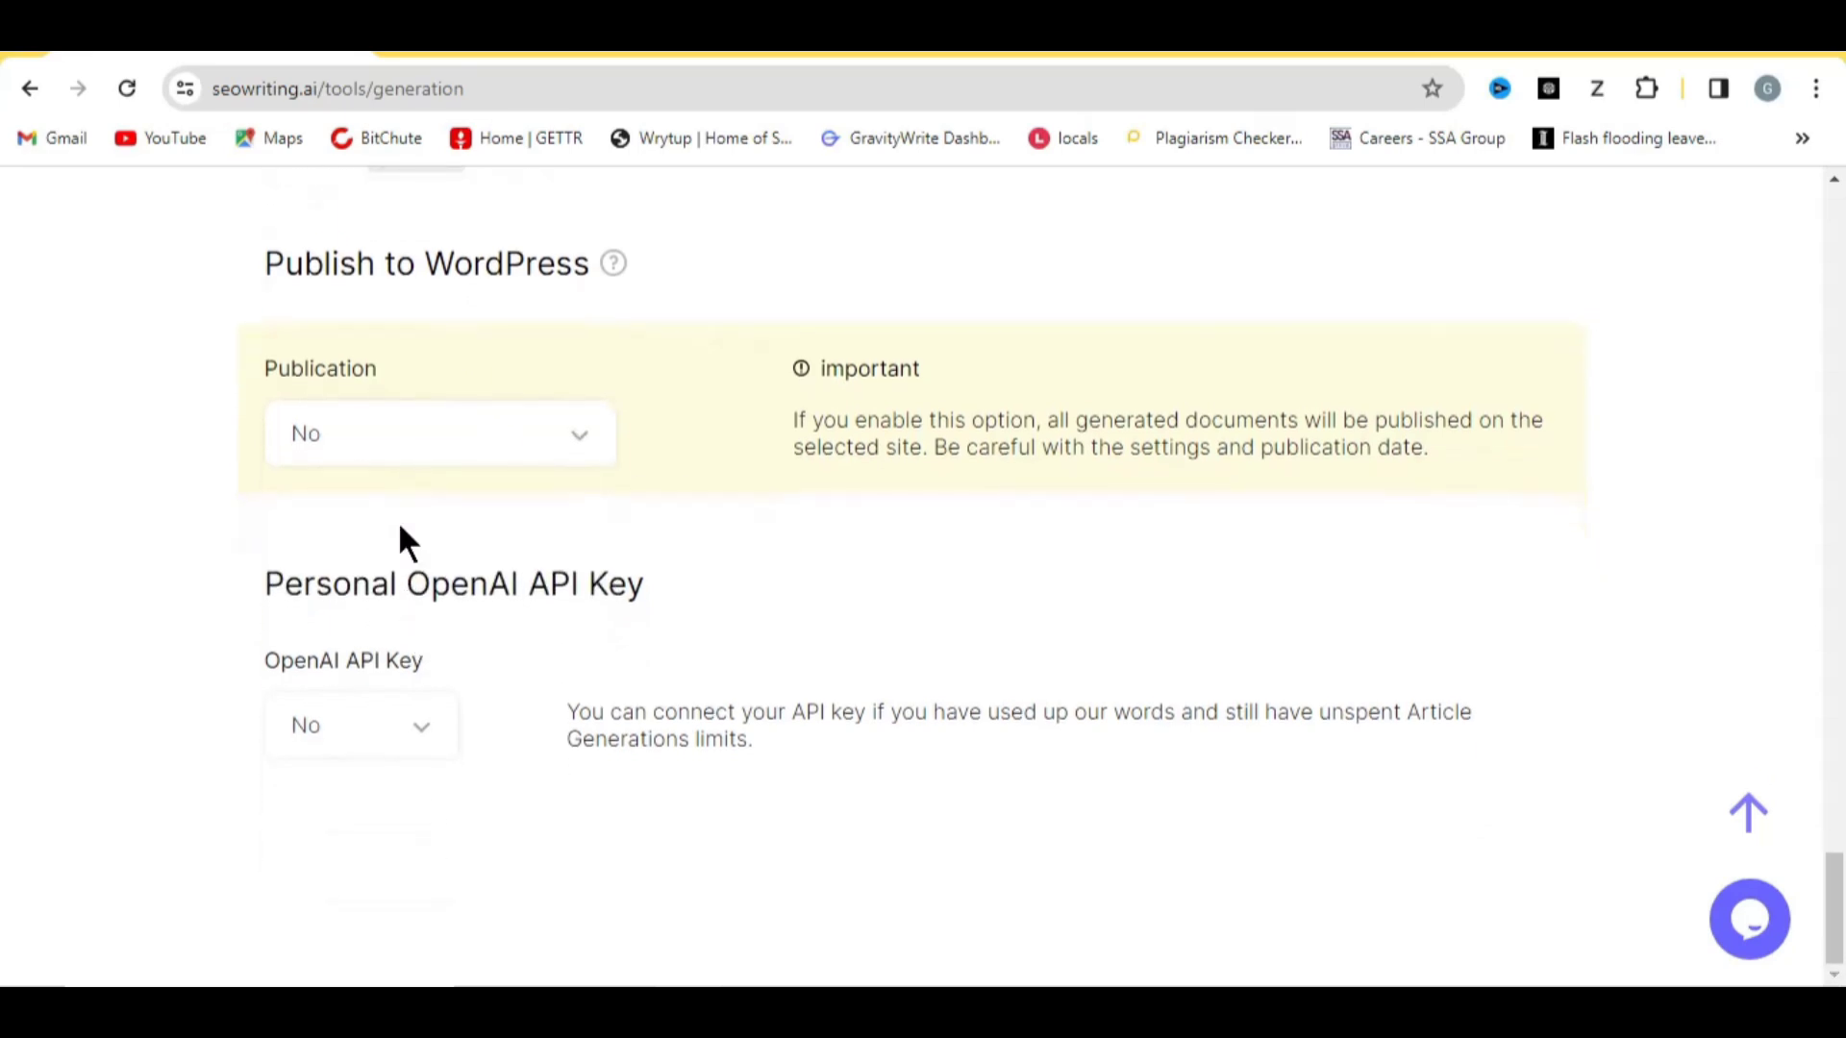
scroll(400, 535, "up", 4)
scroll(400, 536, "down", 4)
scroll(332, 748, "up", 15)
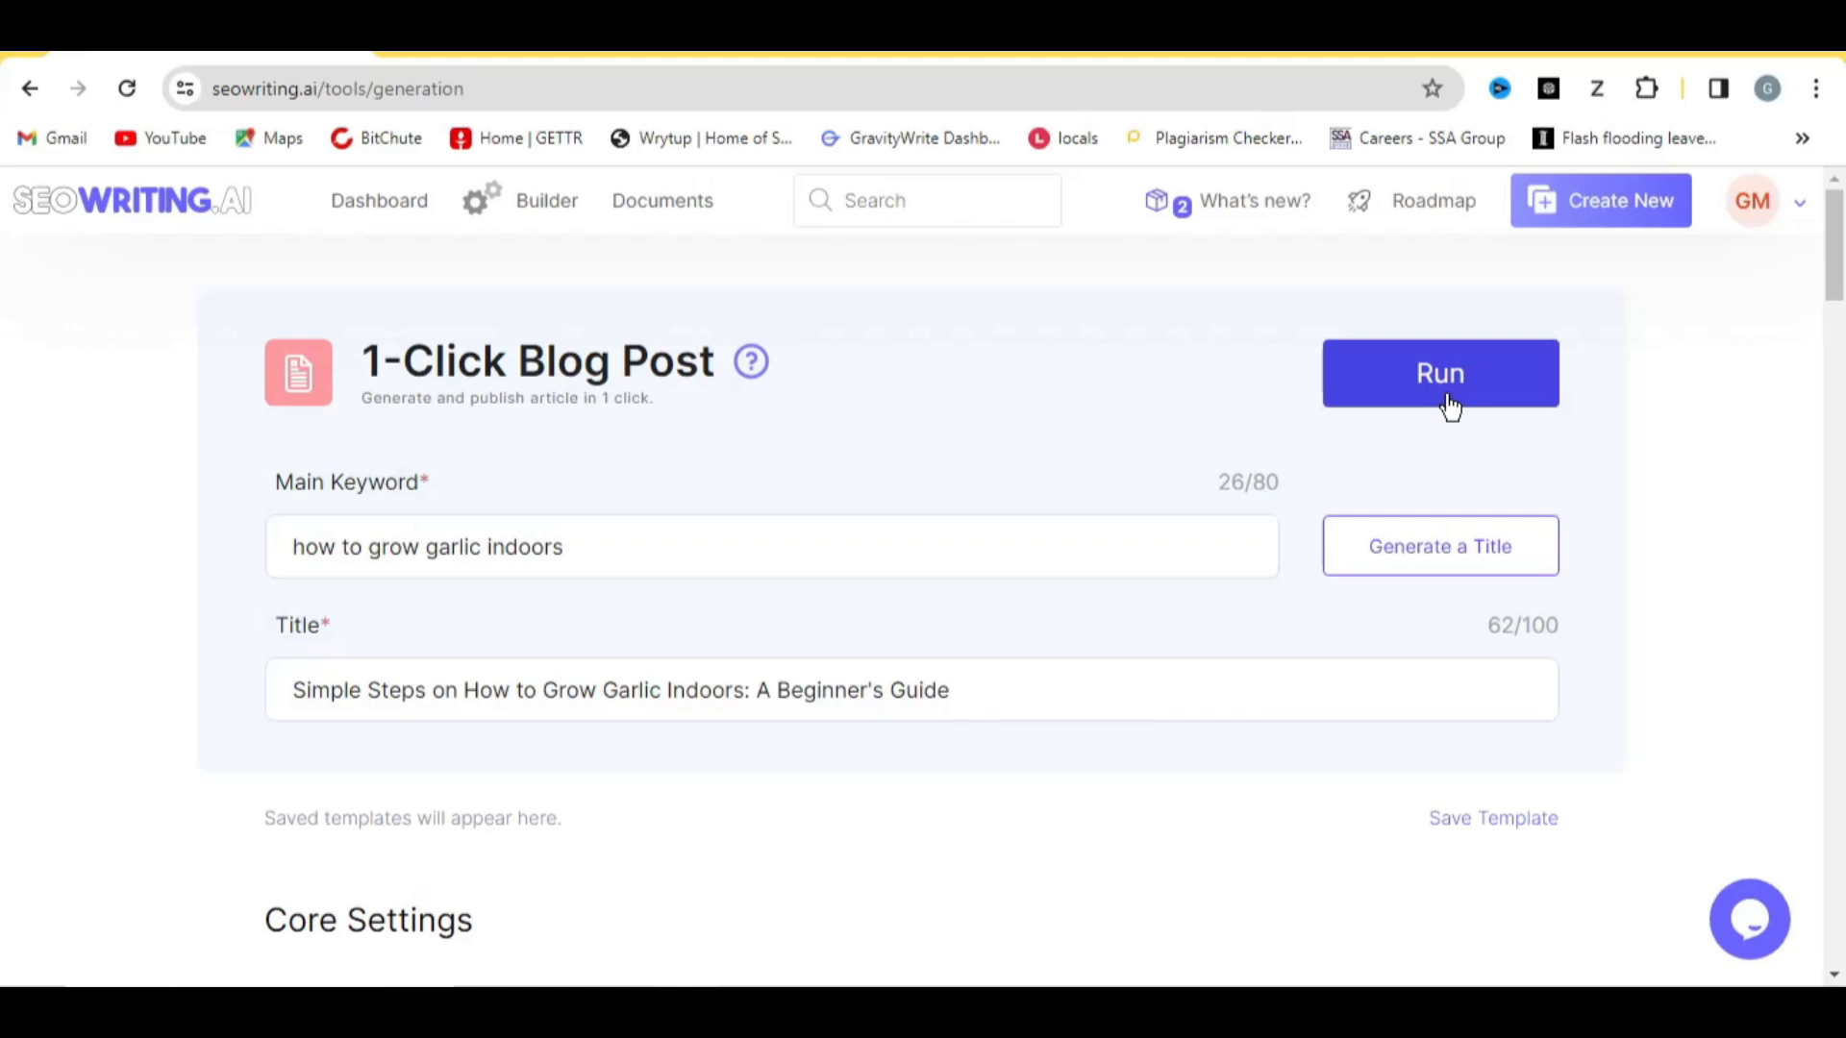
Run the generator to produce the 1877-word 'How to Grow Garlic Indoors' article.
left_click(1450, 405)
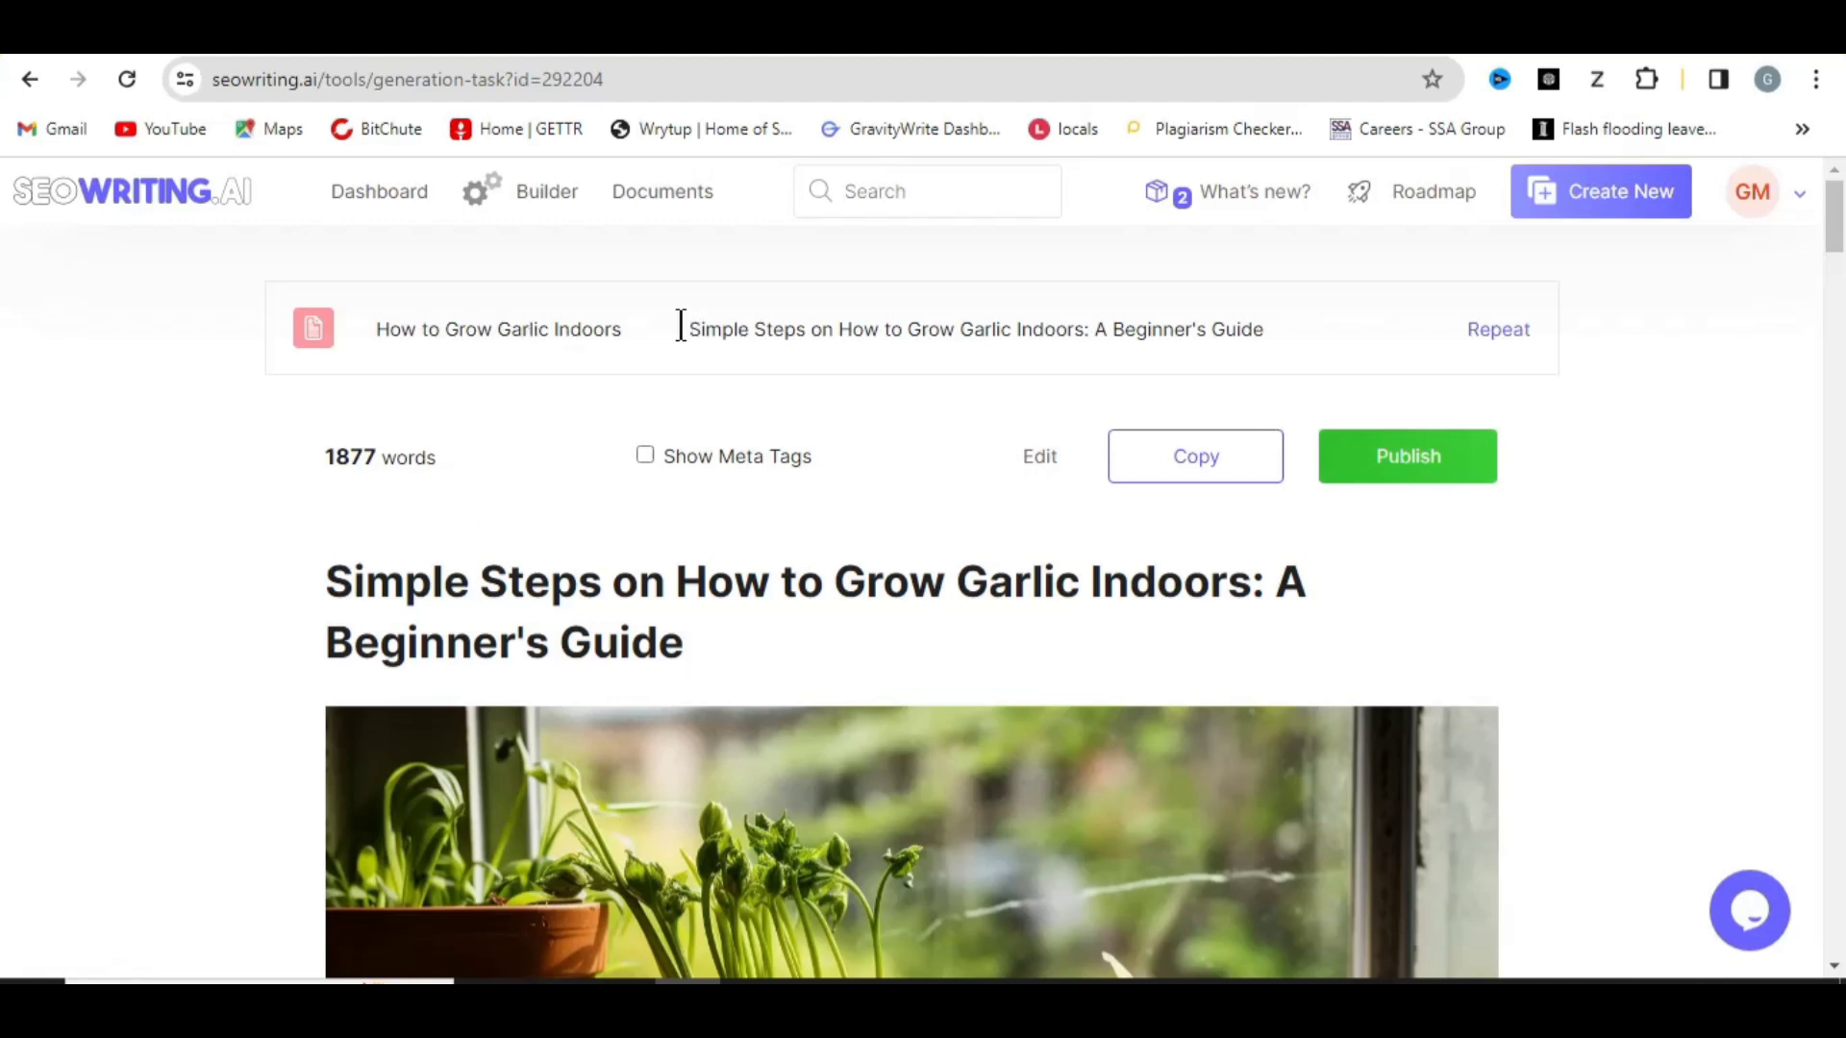
Highlight the generated article's title and turn on Show Meta Tags.
left_click_drag(682, 329, 1310, 315)
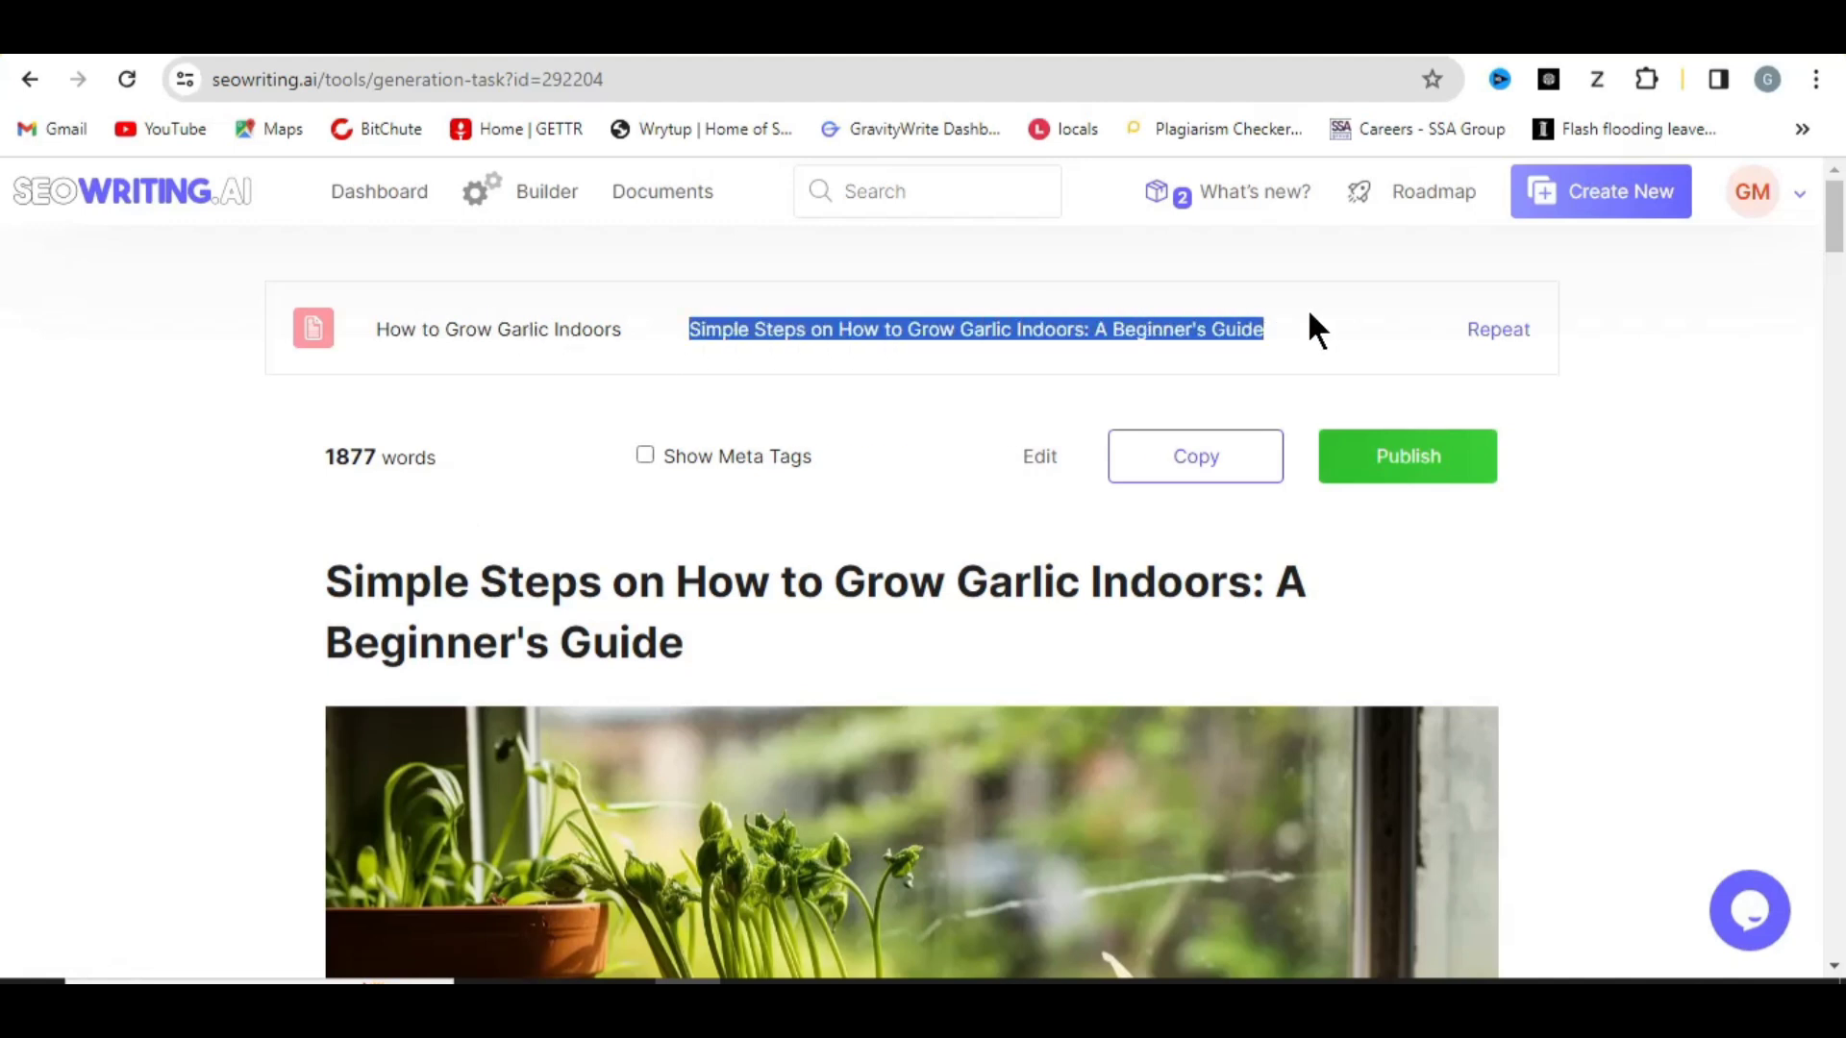
left_click(645, 456)
scroll(539, 514, "down", 3)
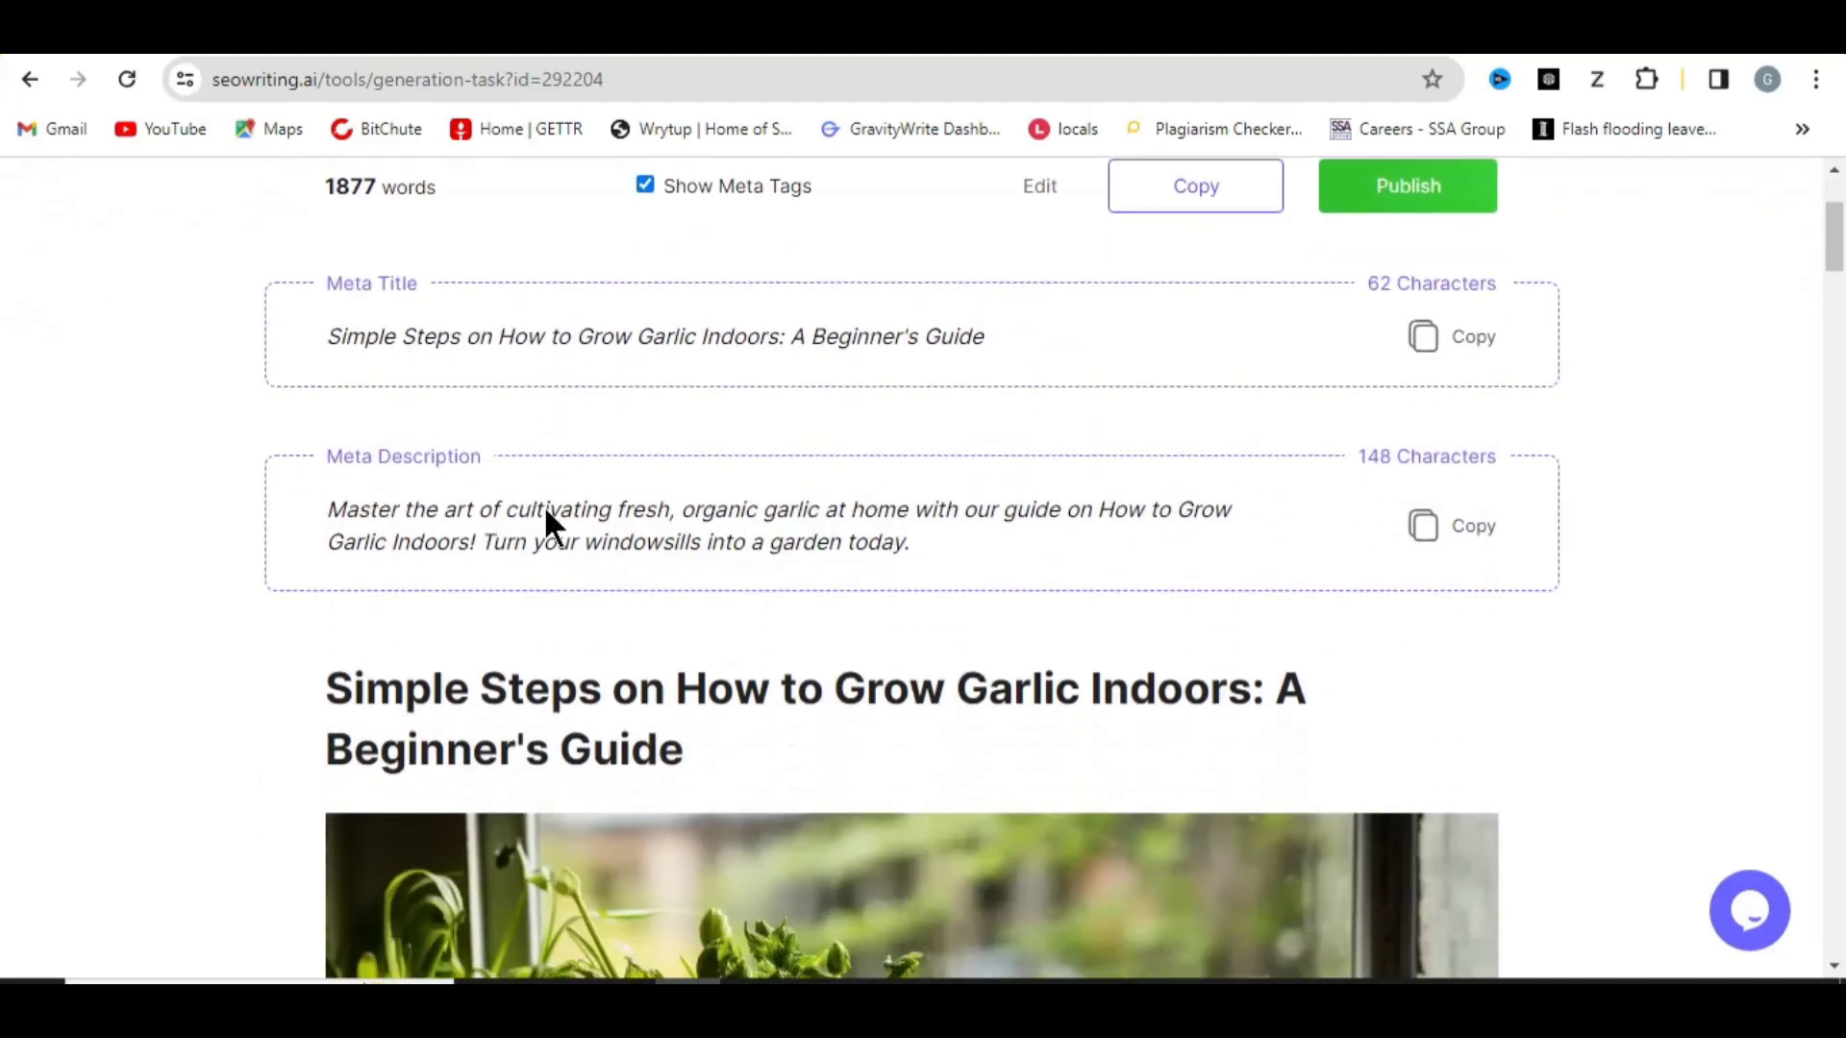
Review the 62-character meta title and 148-character meta description about growing garlic indoors.
left_click_drag(1029, 339, 301, 348)
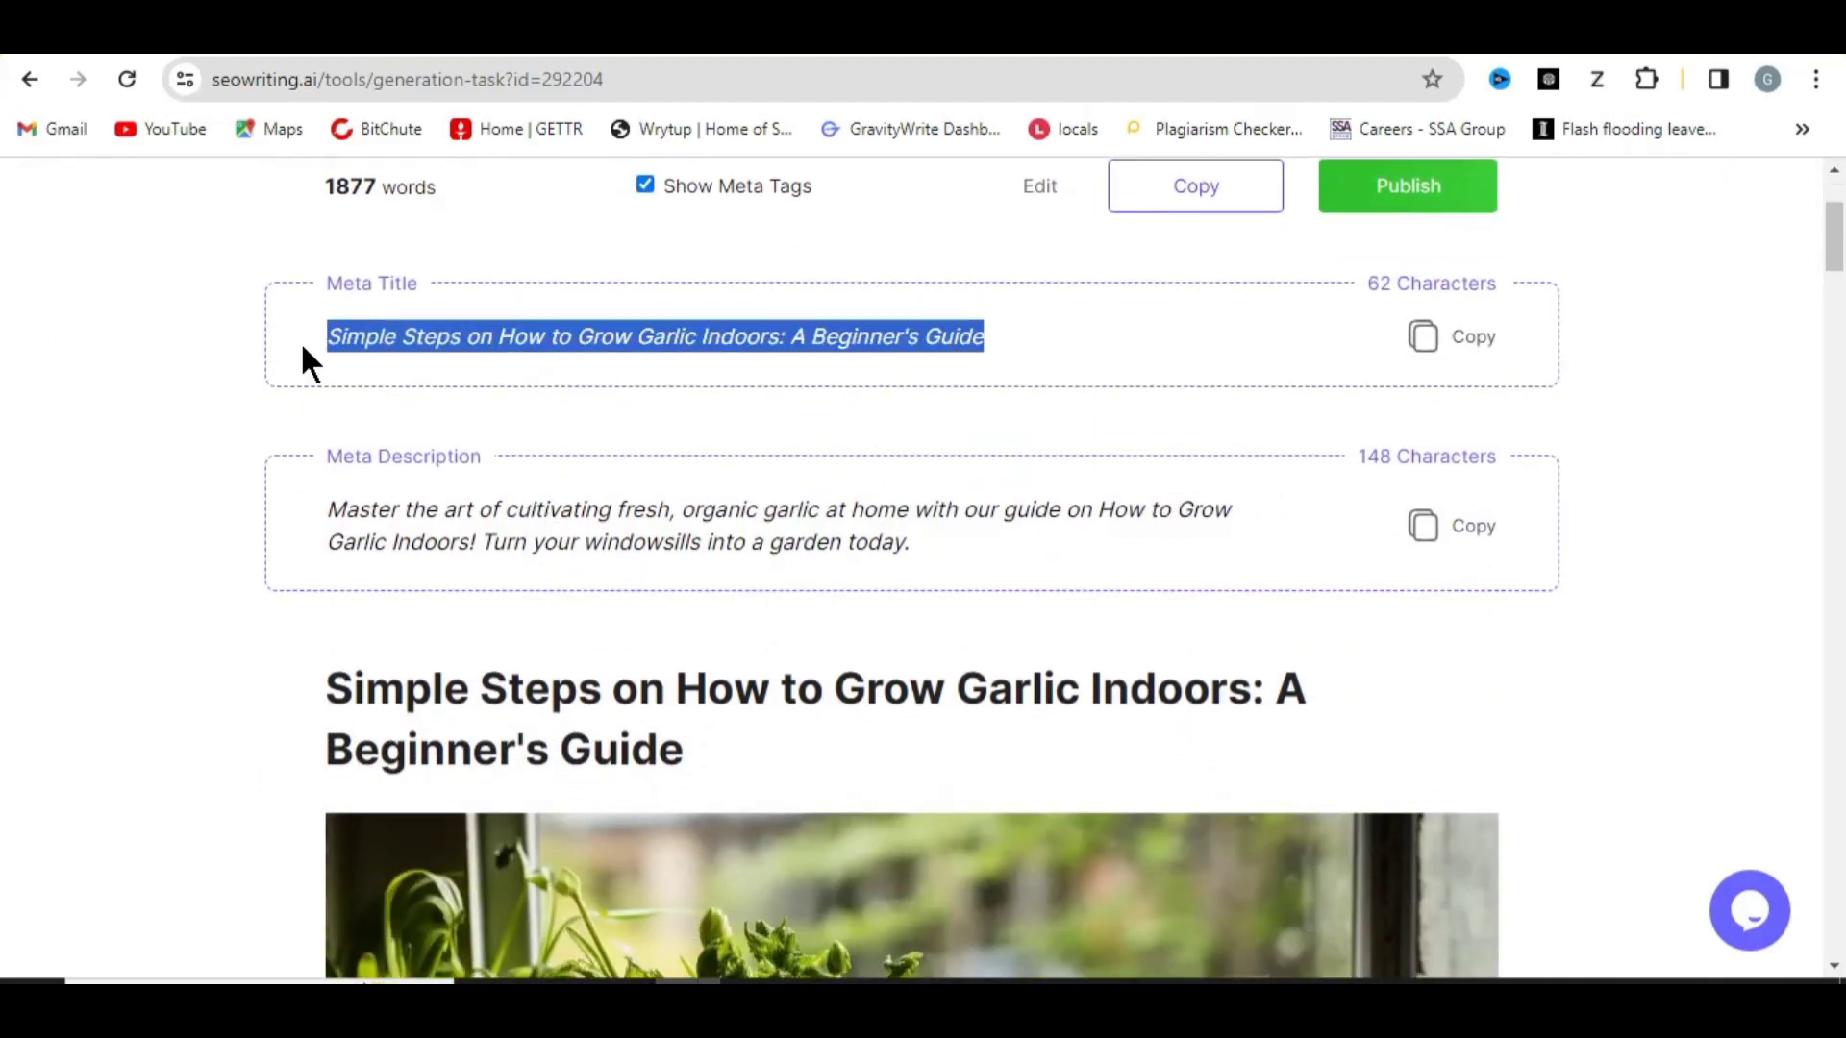
left_click_drag(327, 509, 1001, 552)
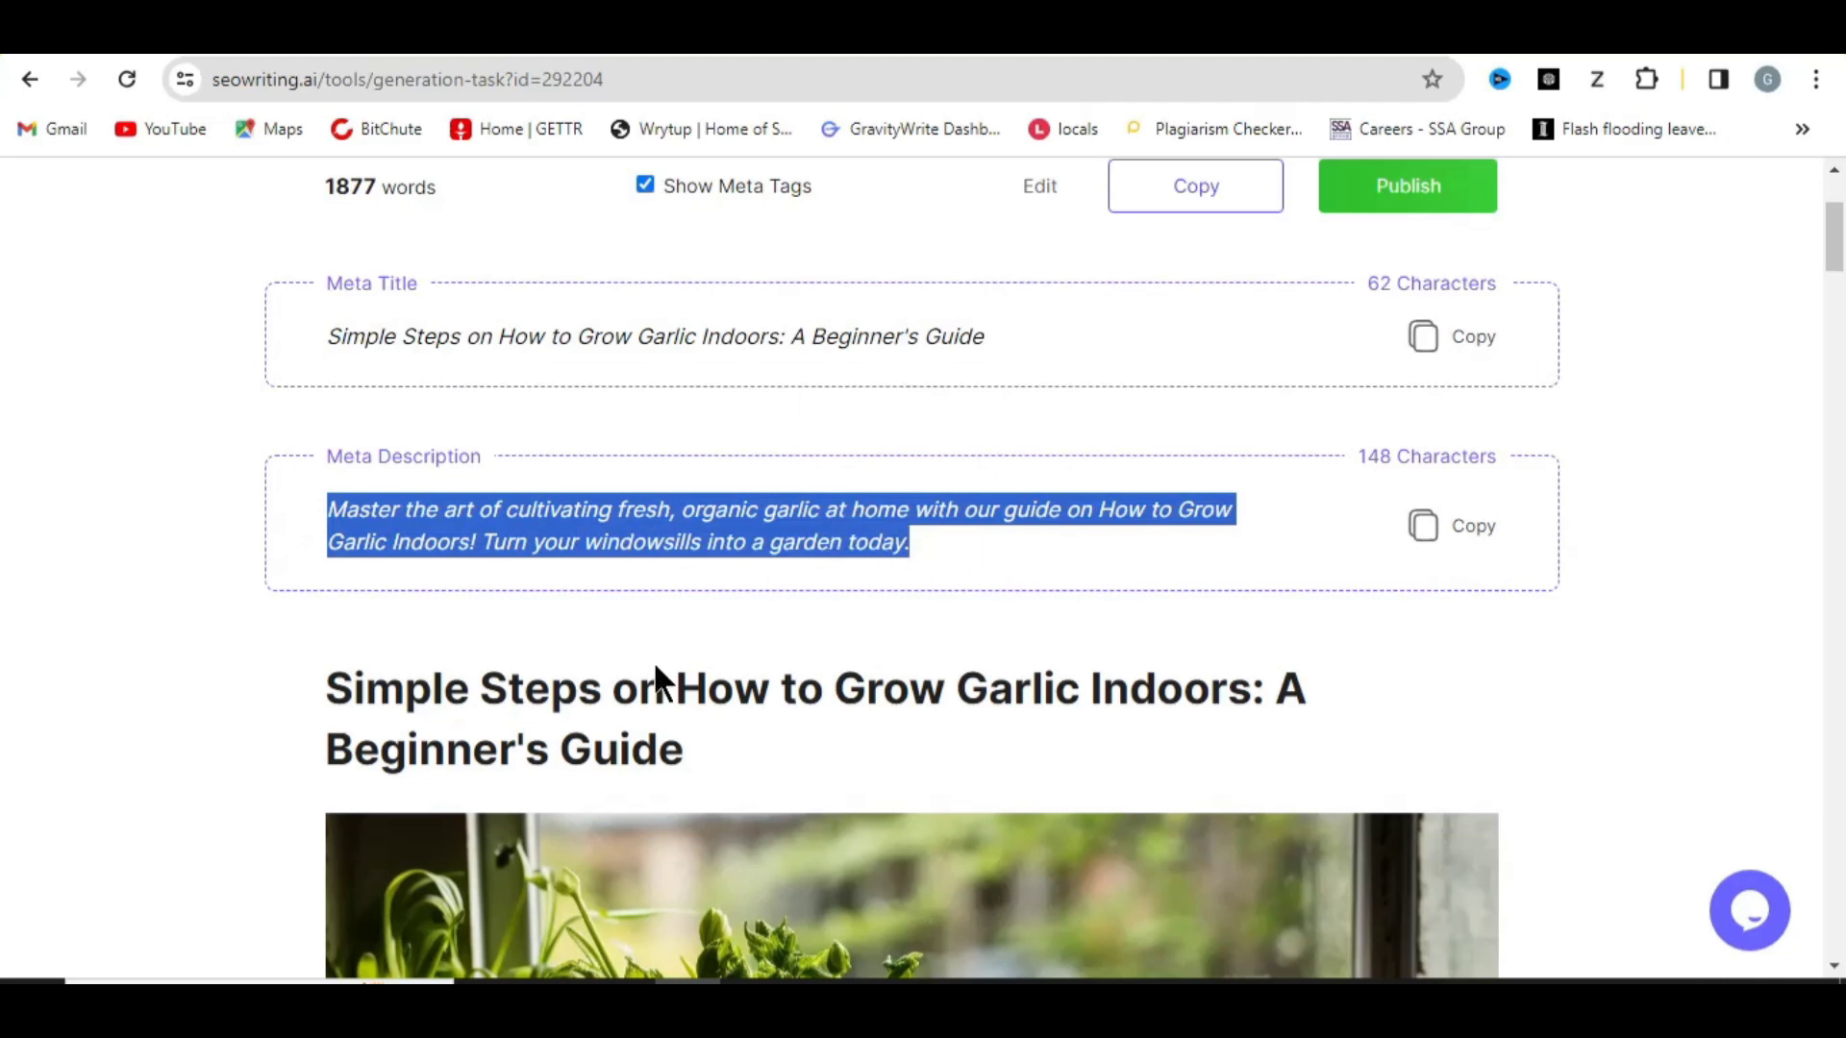
left_click(460, 637)
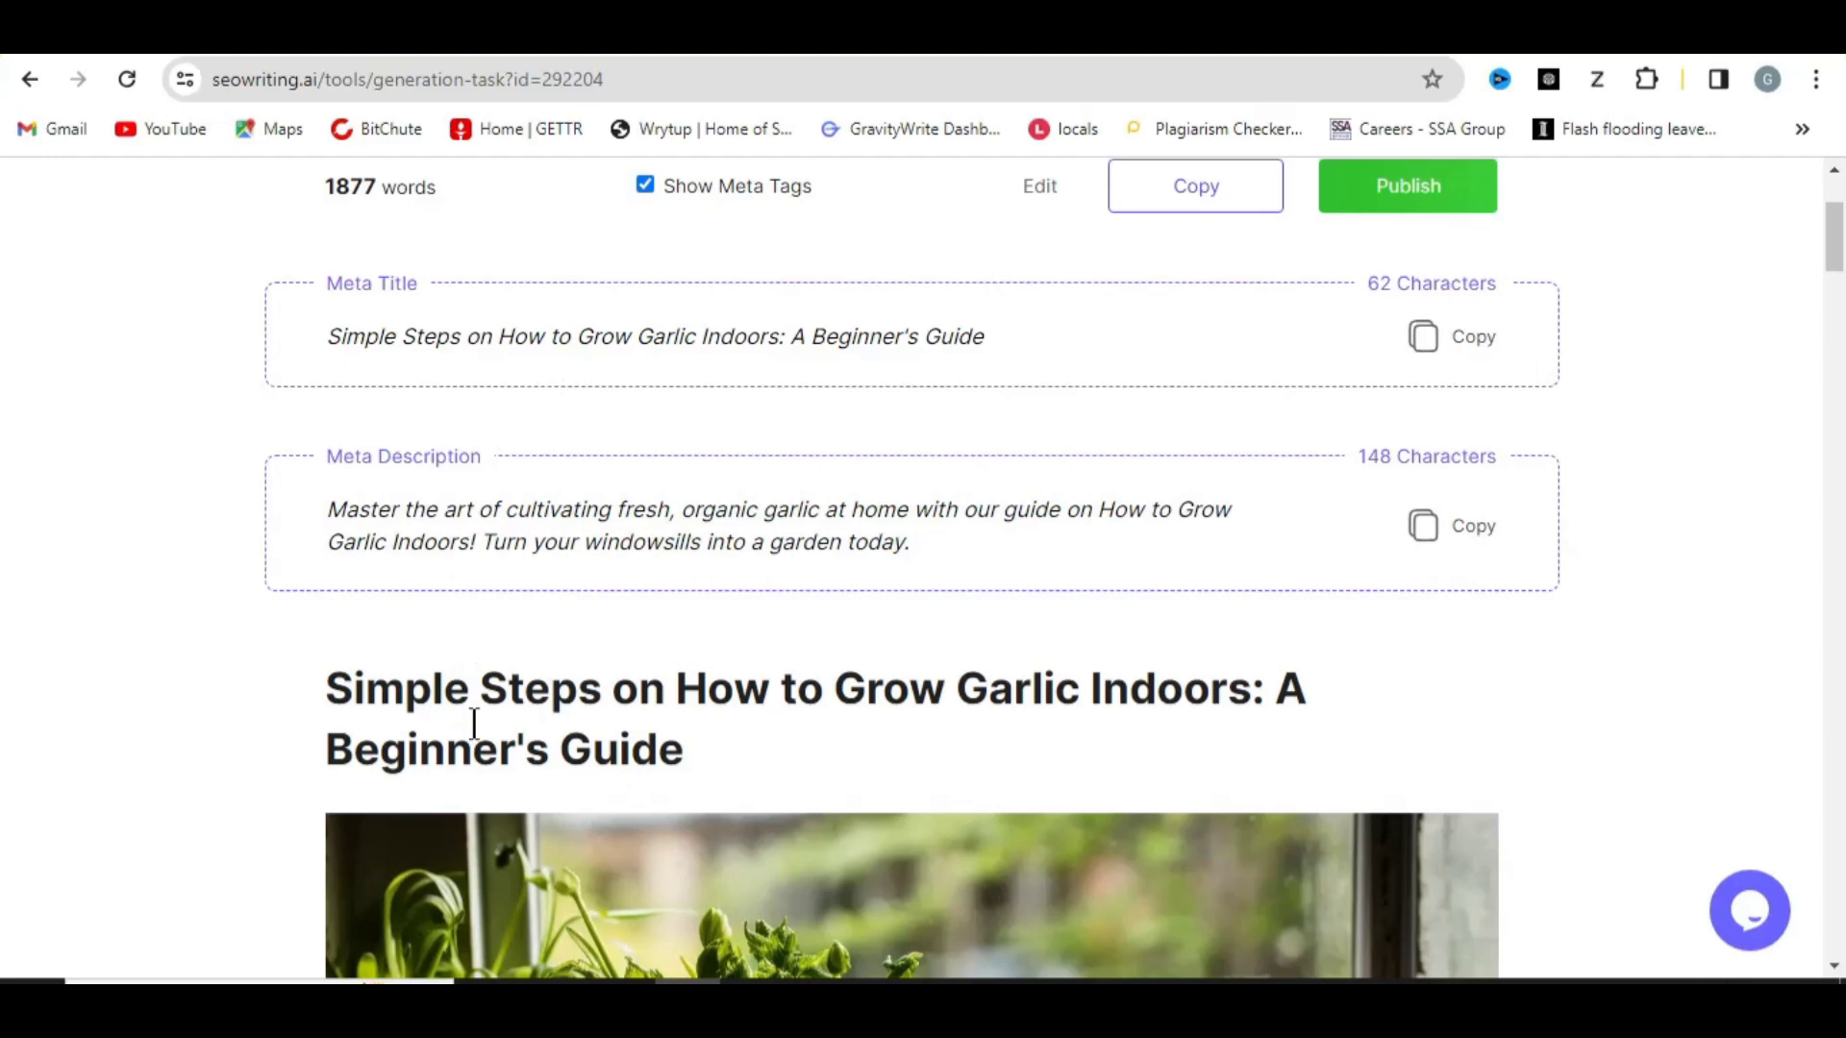
scroll(474, 723, "down", 3)
left_click_drag(700, 479, 325, 428)
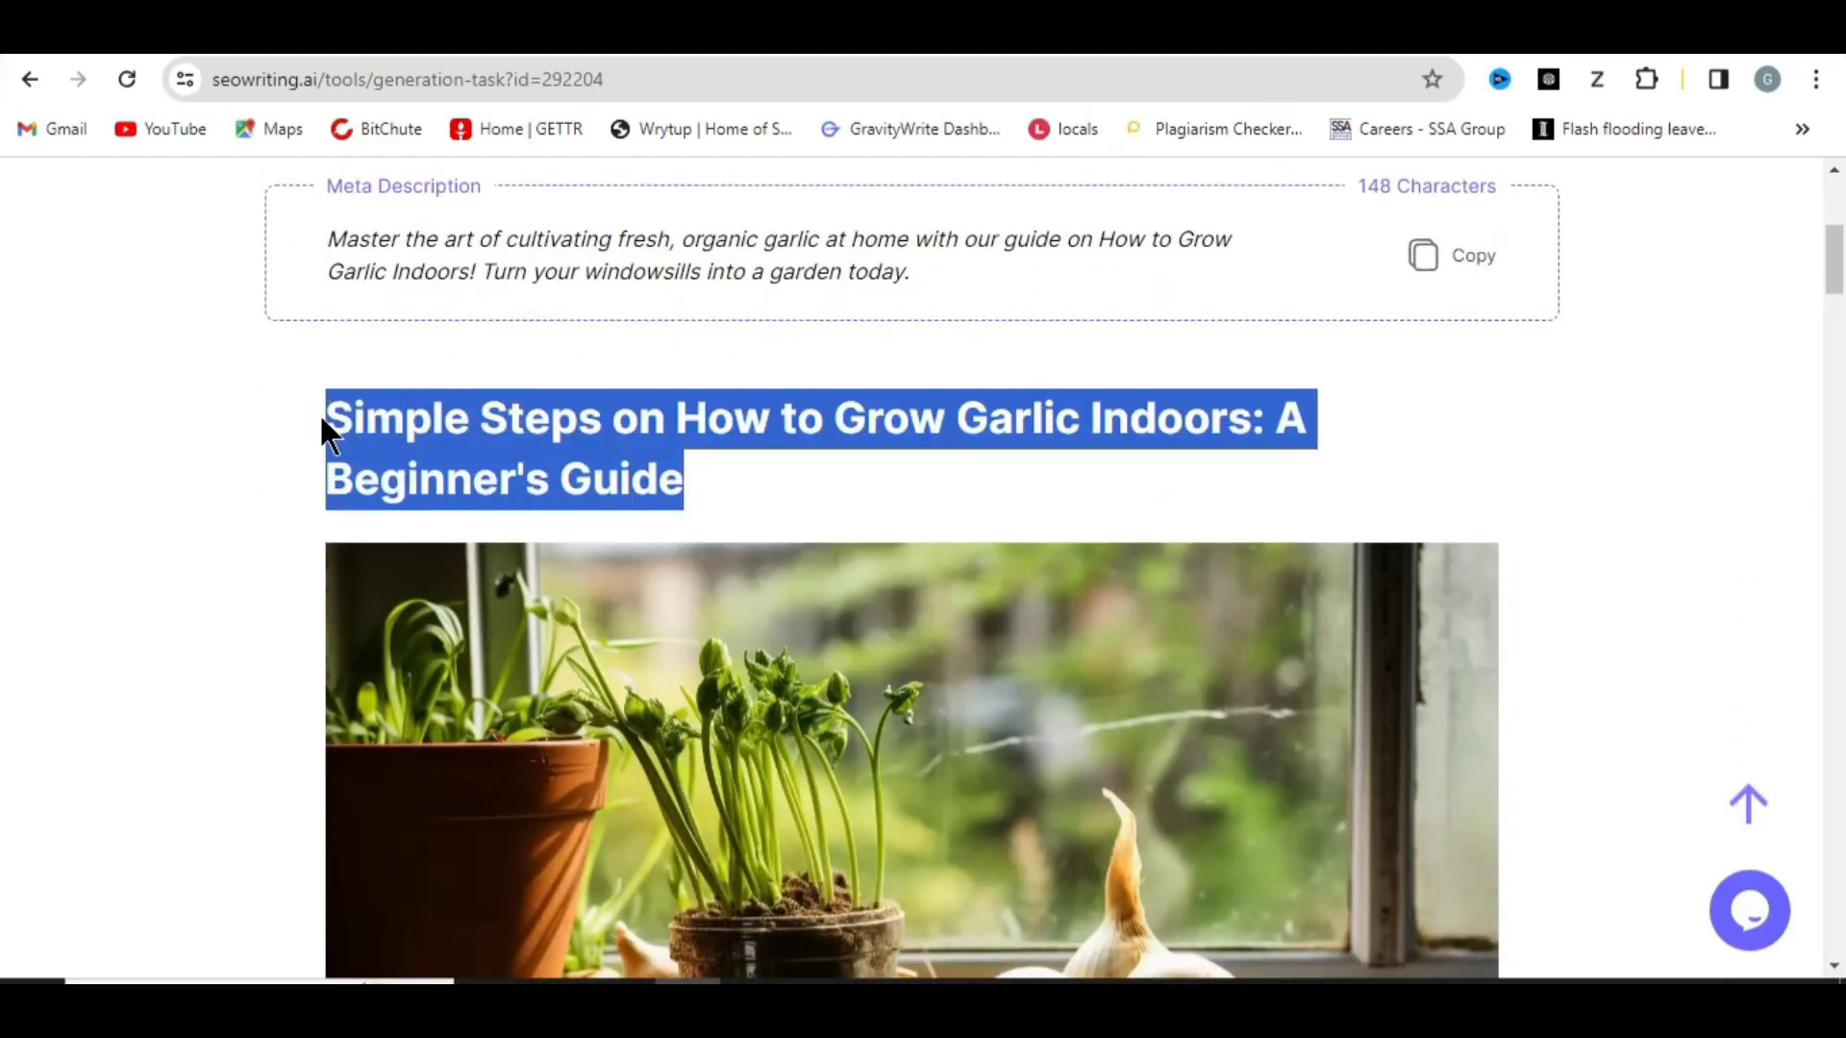
scroll(395, 423, "down", 4)
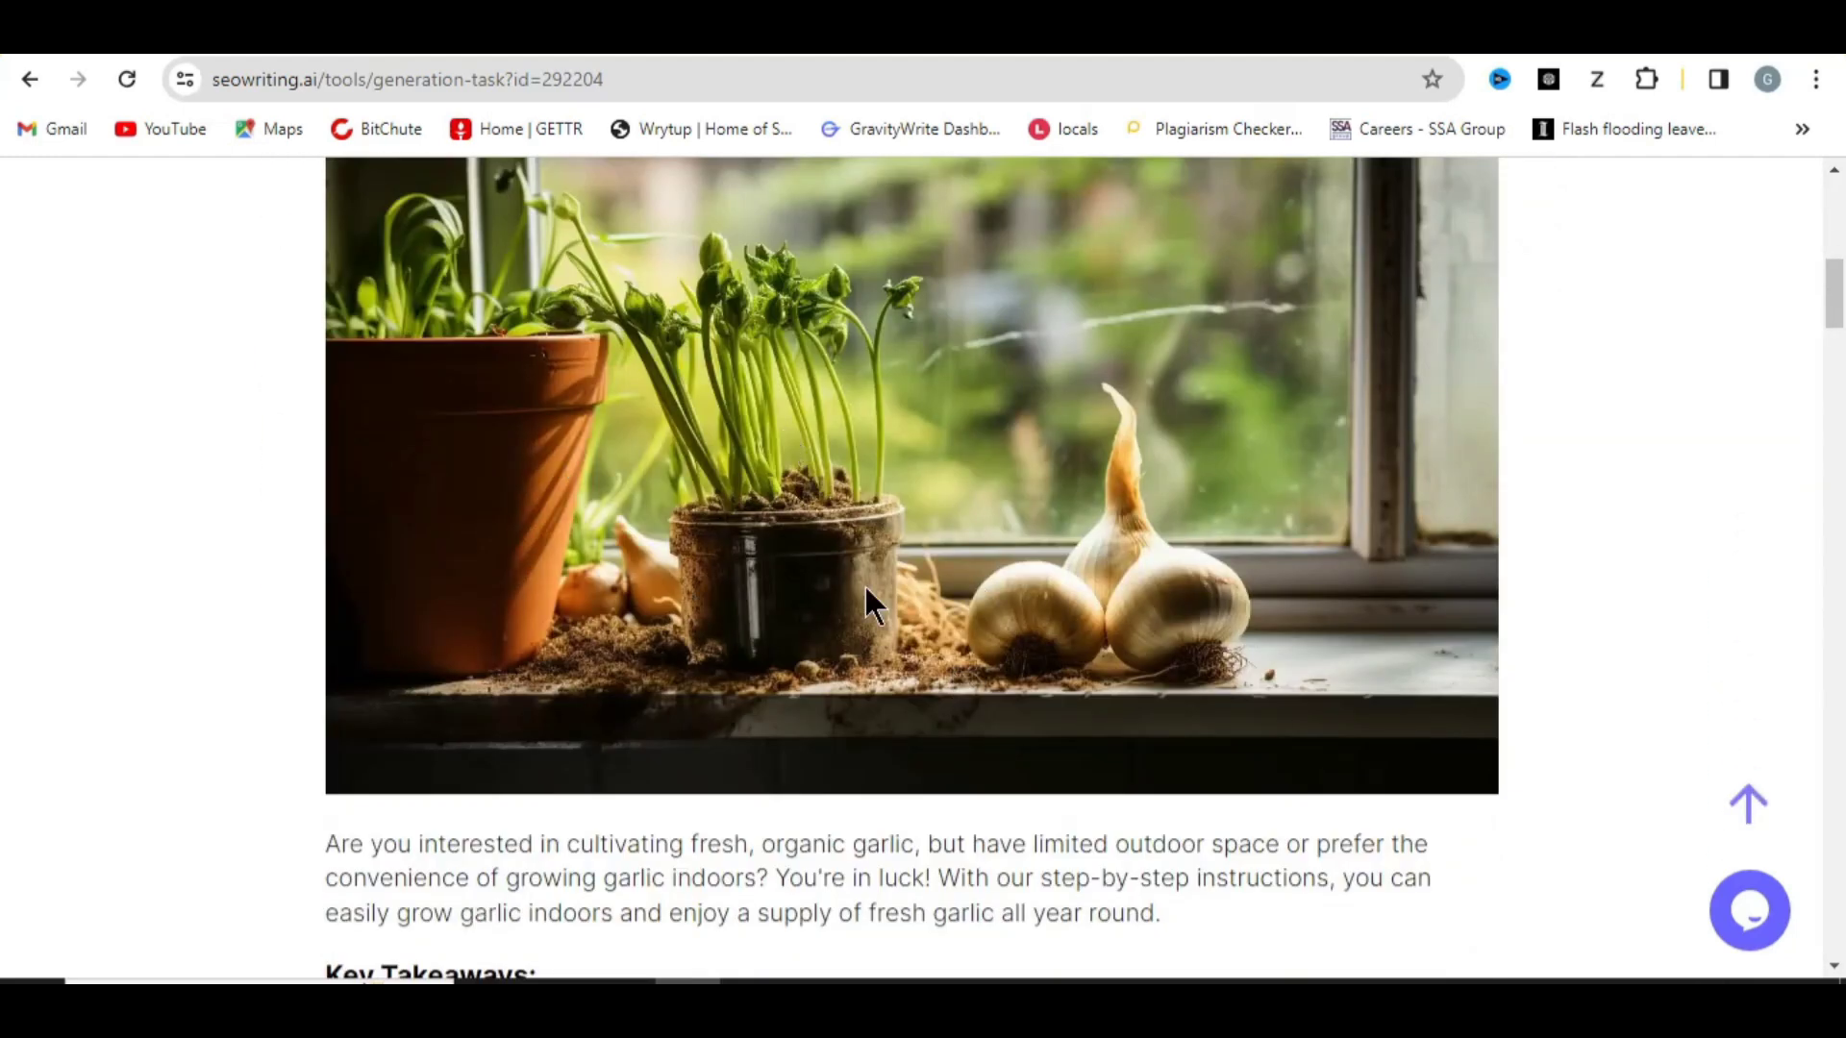
scroll(773, 540, "down", 4)
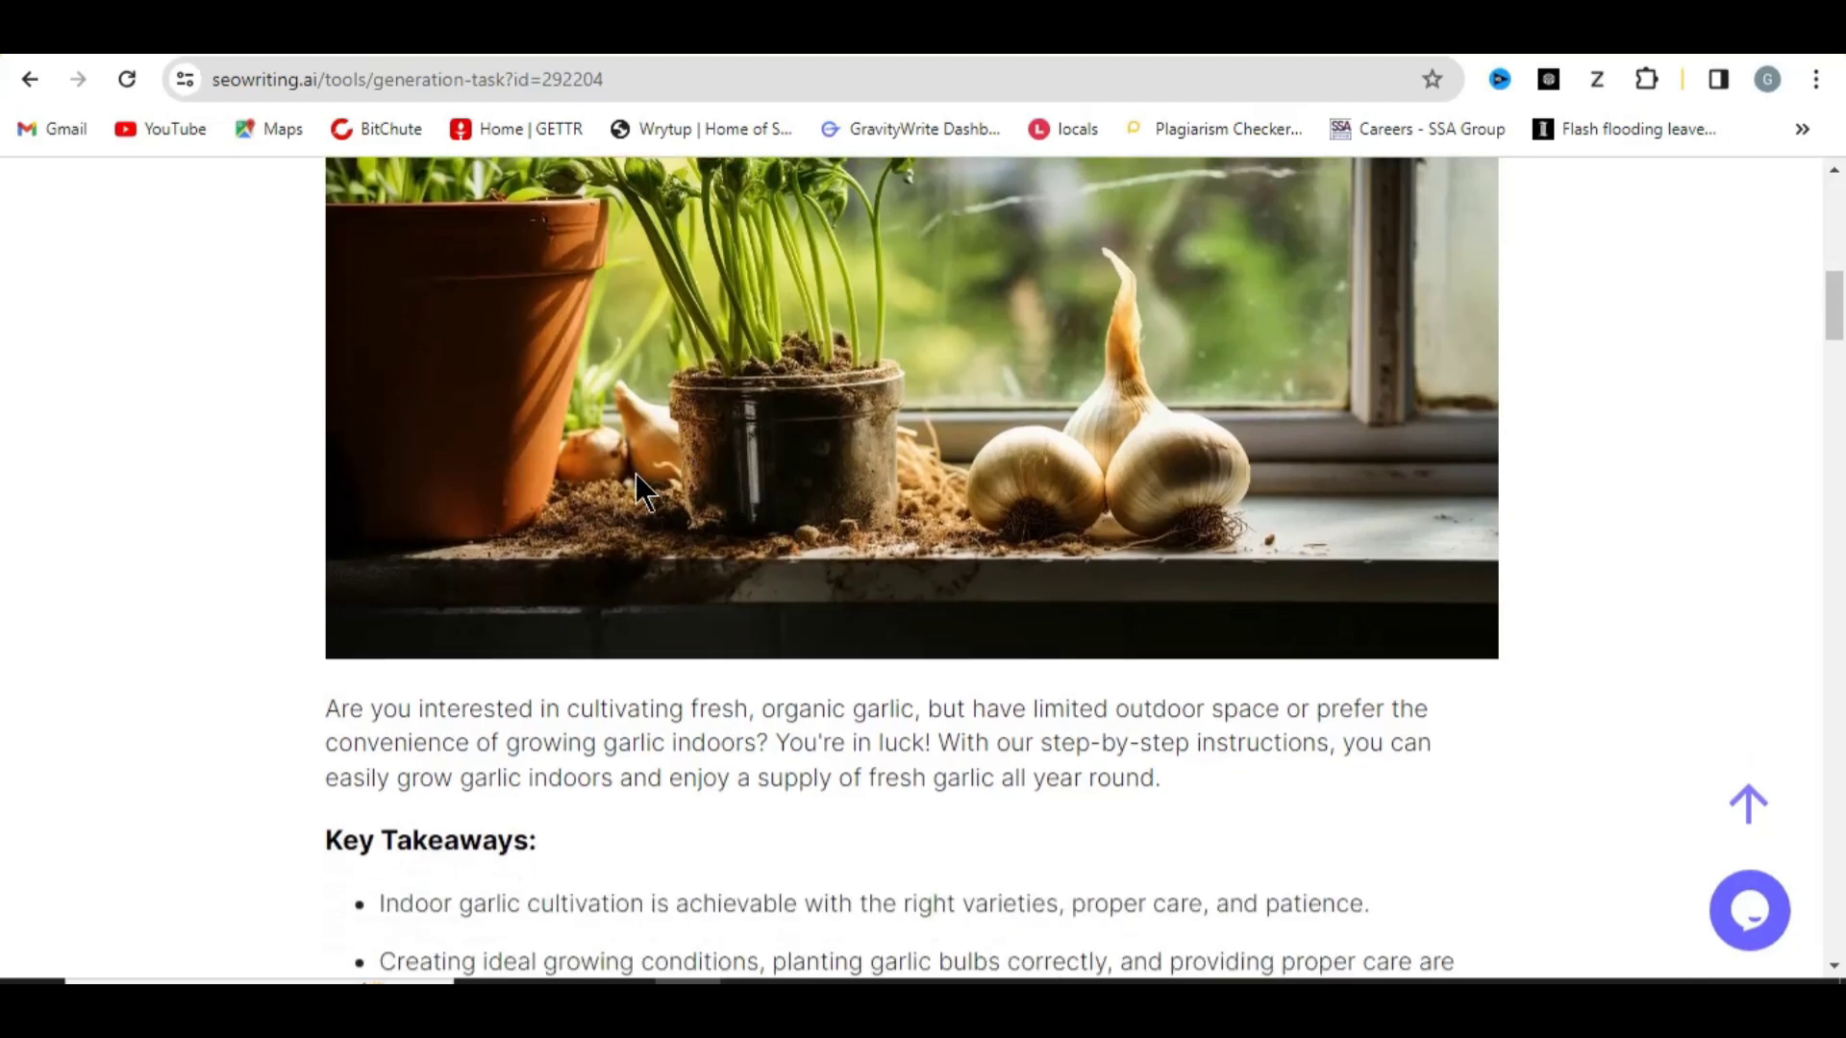
scroll(470, 590, "down", 3)
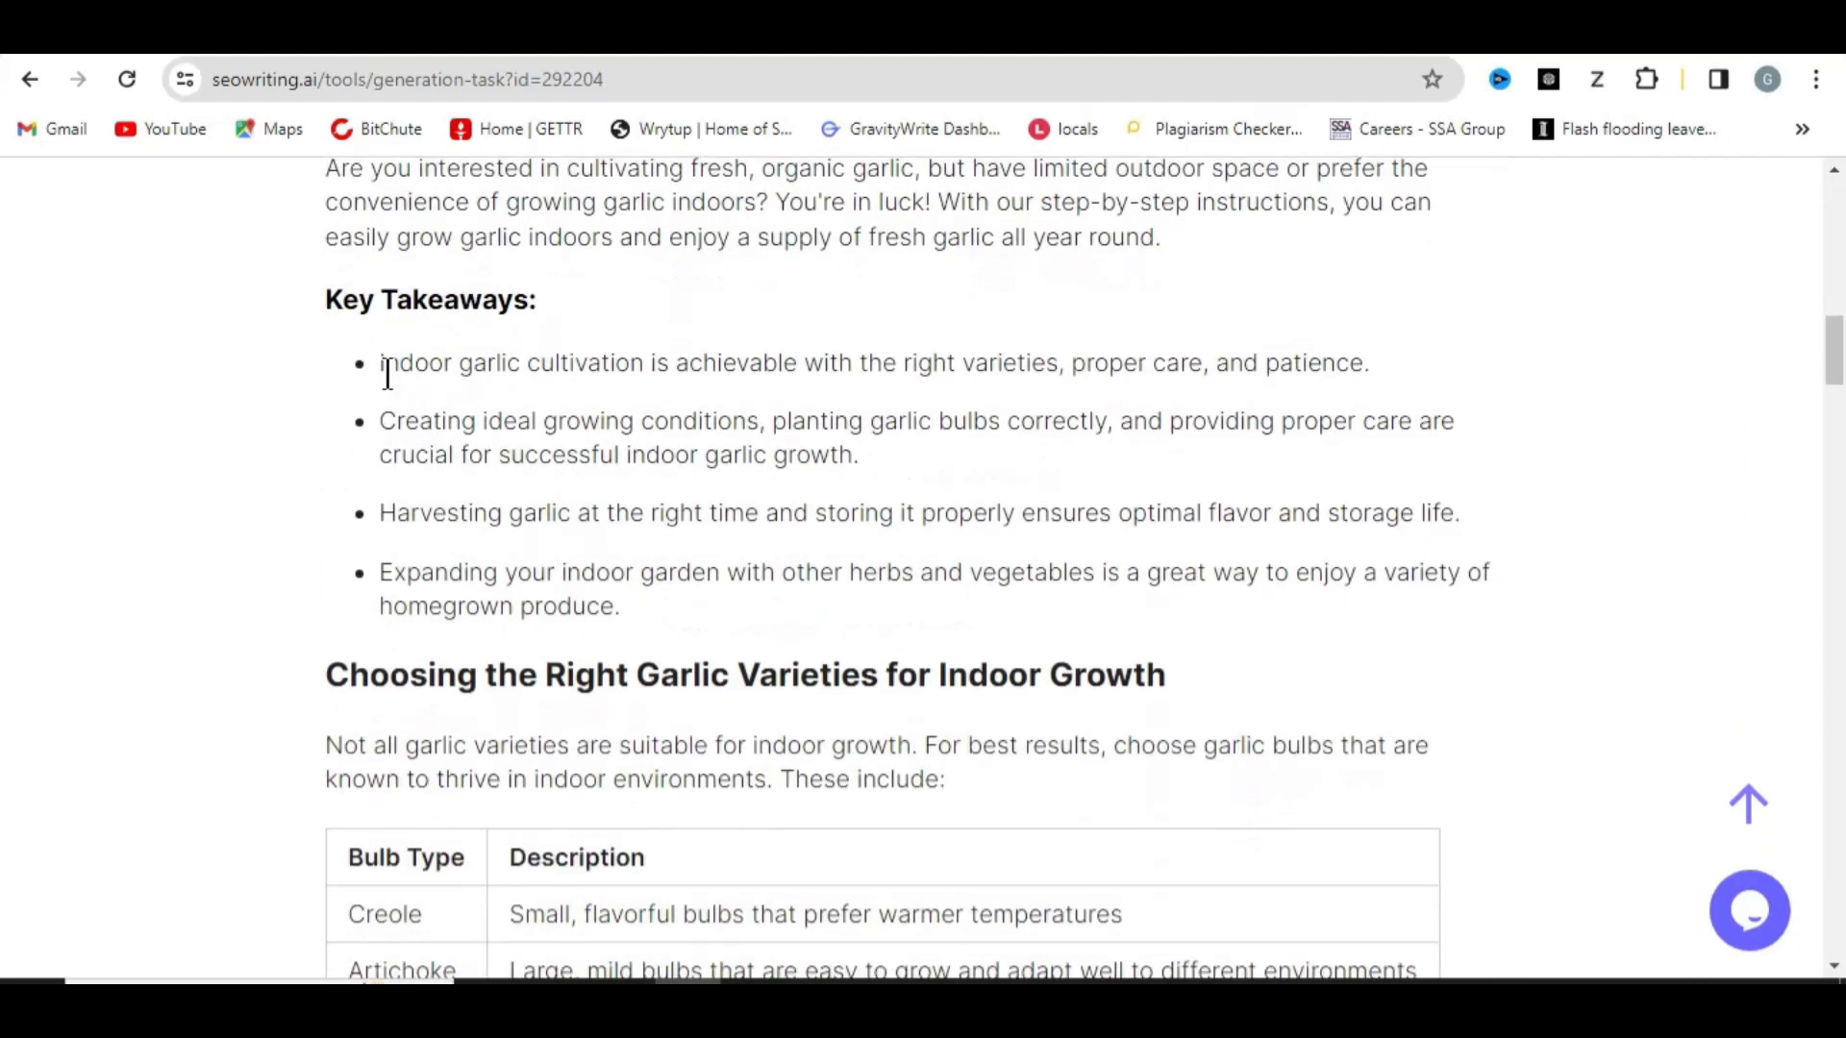
scroll(387, 373, "down", 6)
scroll(521, 471, "down", 2)
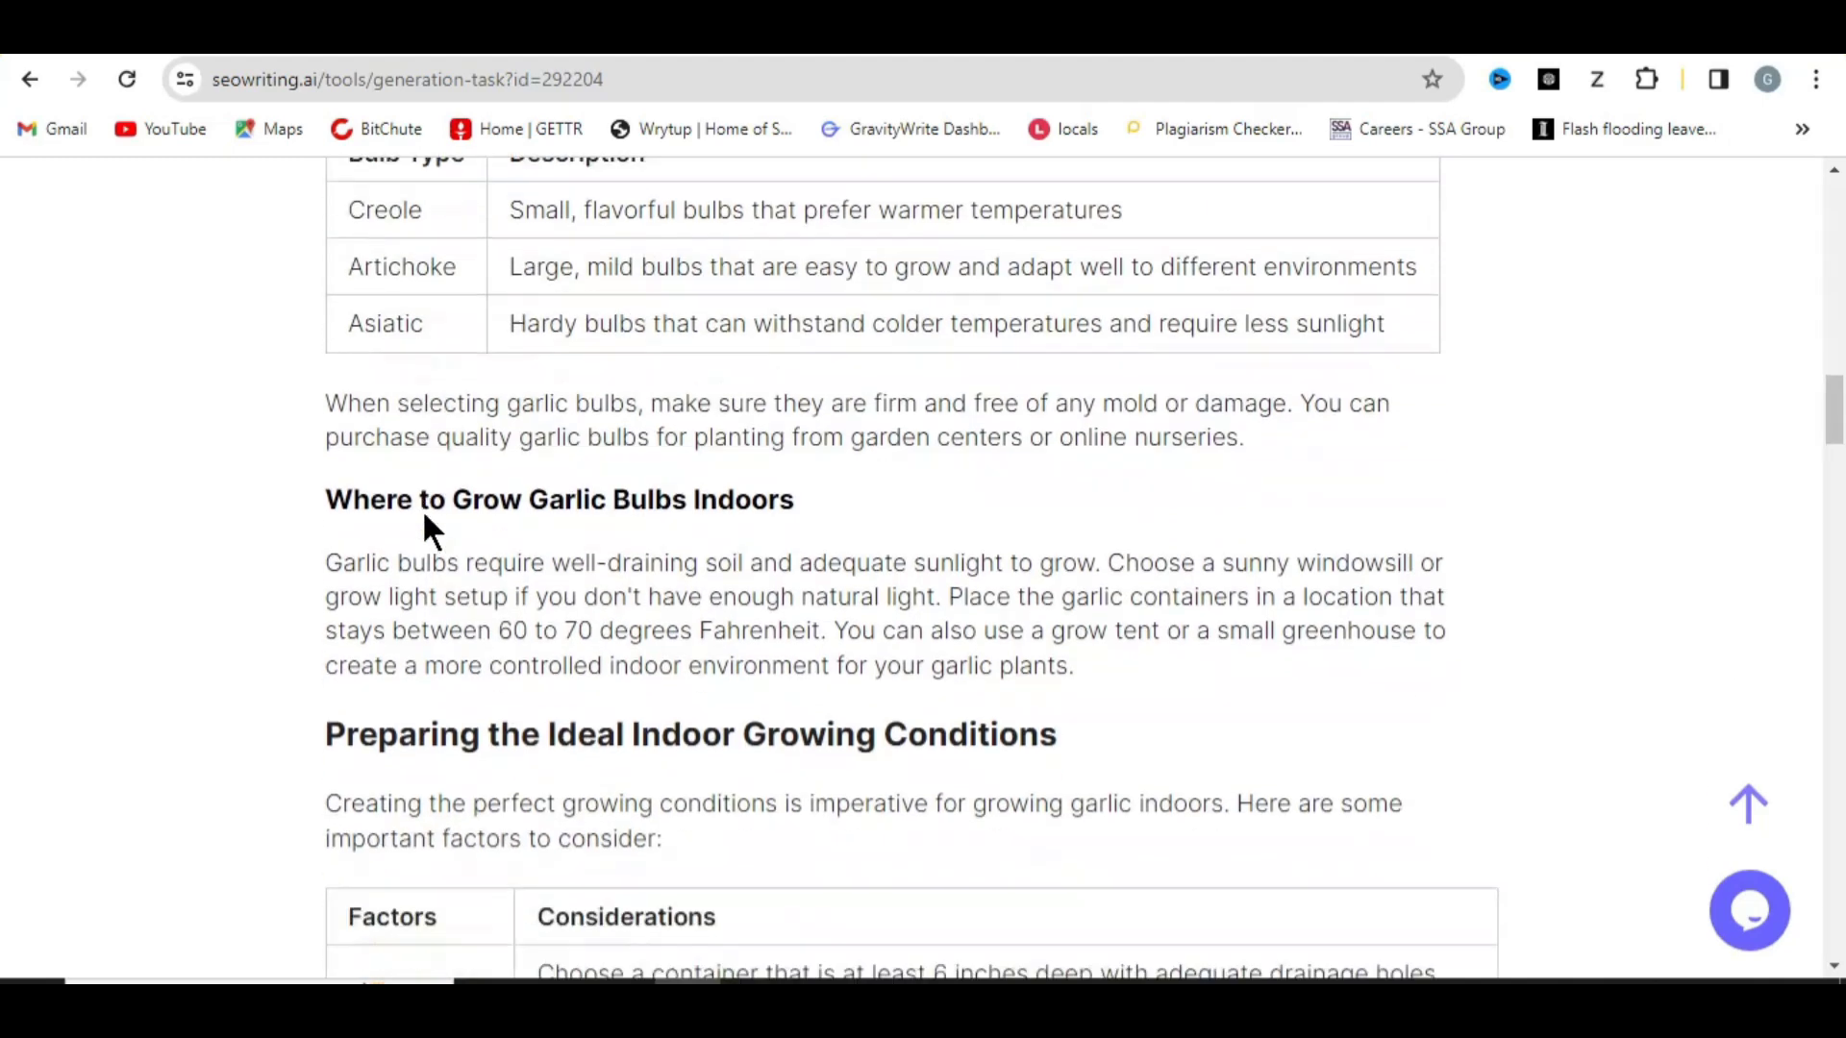
scroll(424, 515, "down", 1)
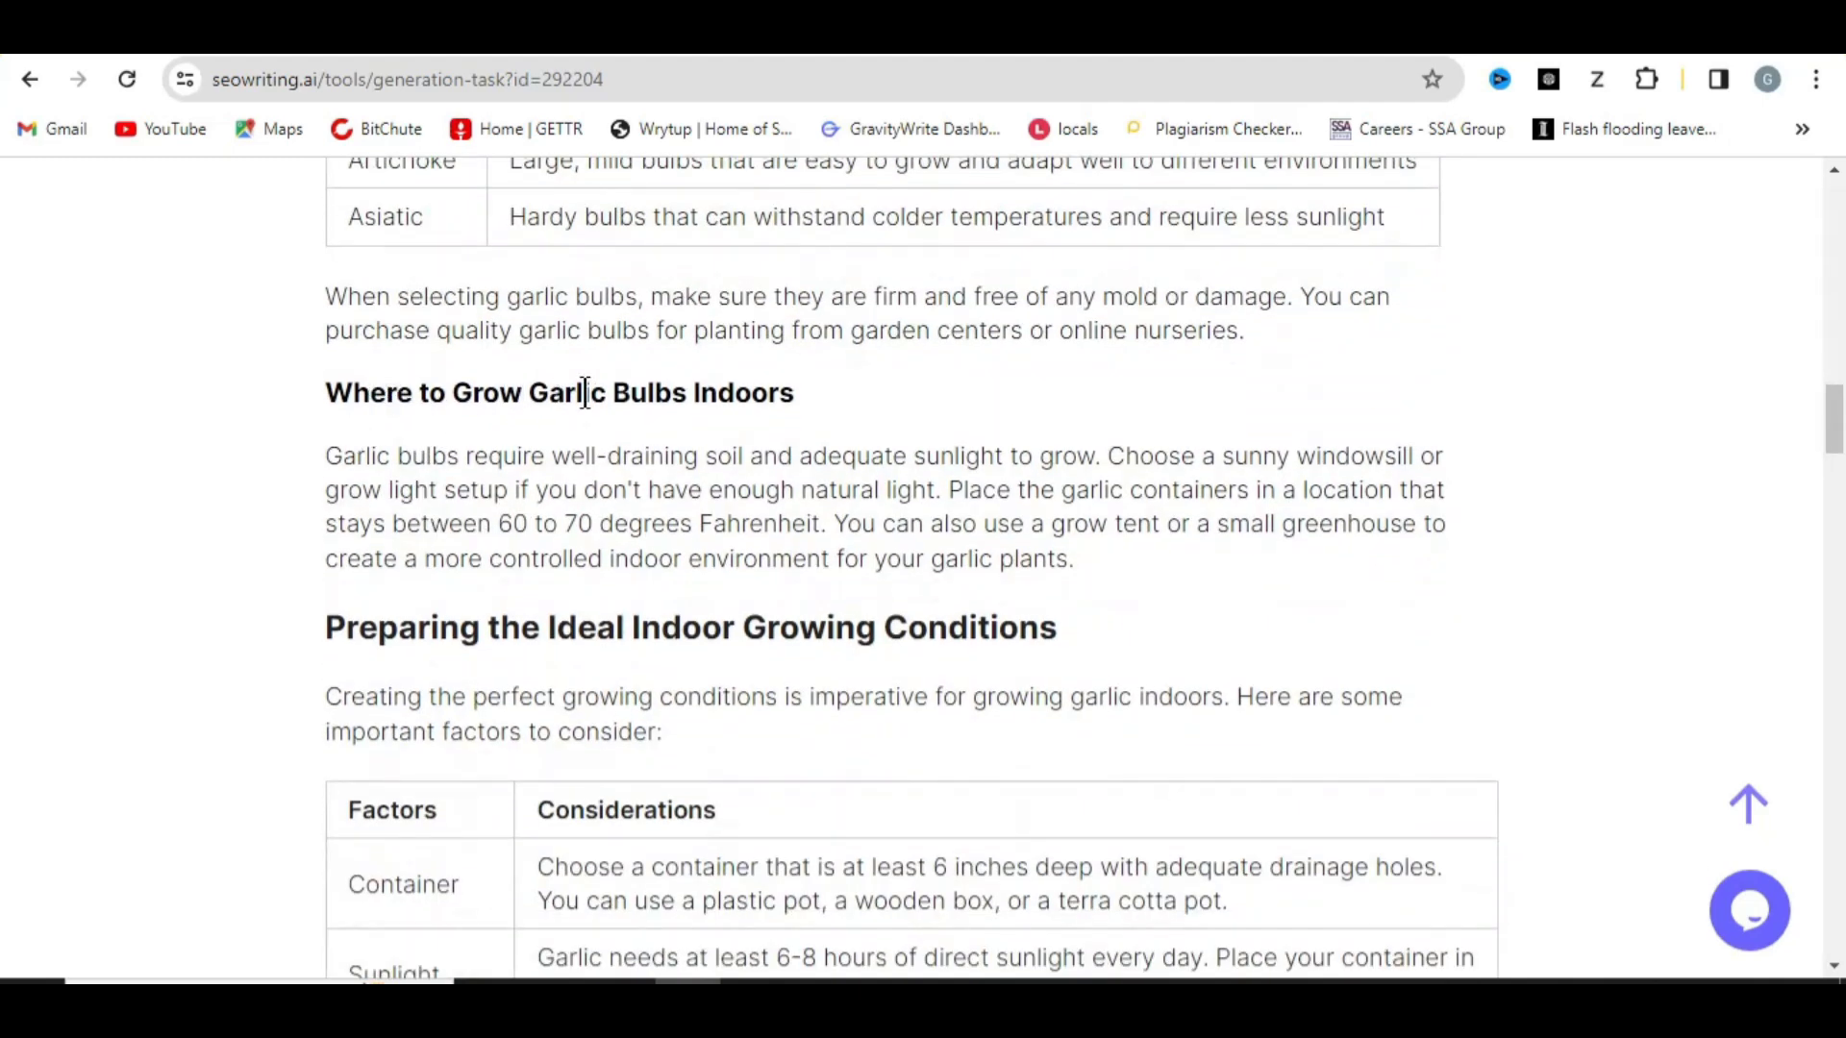
scroll(639, 539, "down", 8)
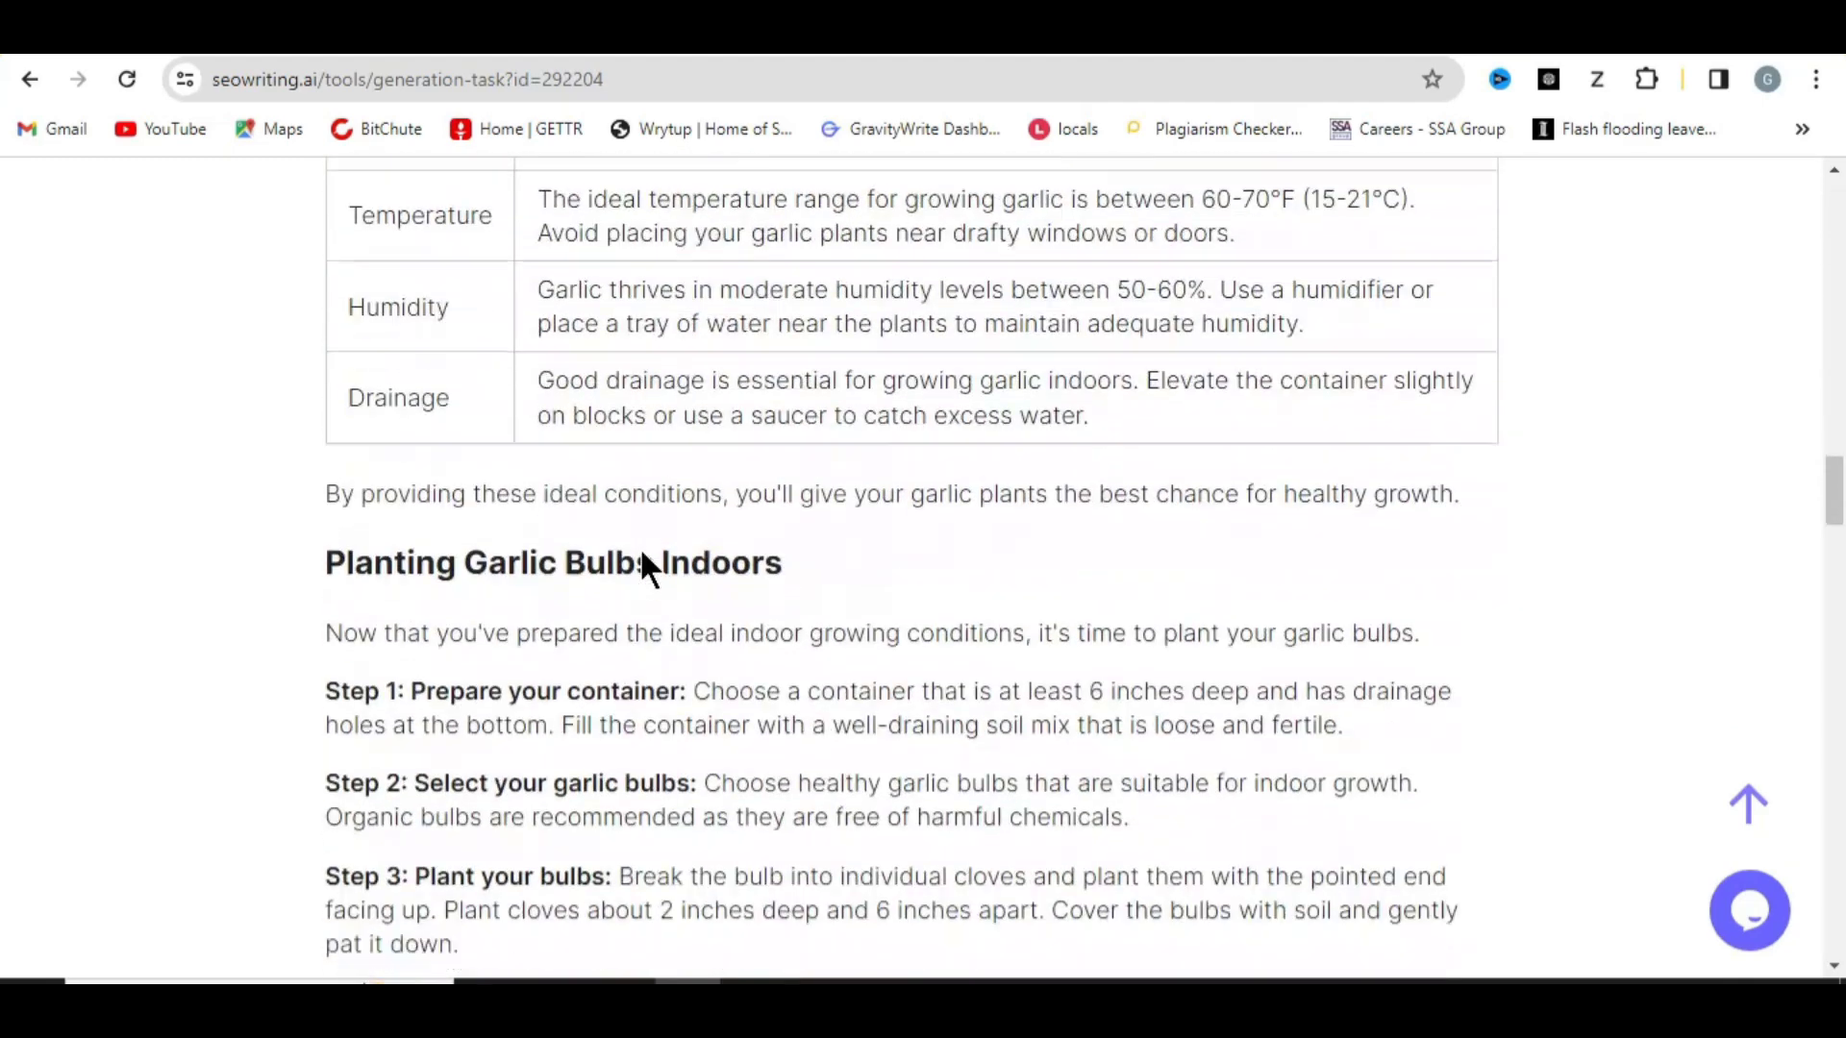
scroll(638, 555, "down", 17)
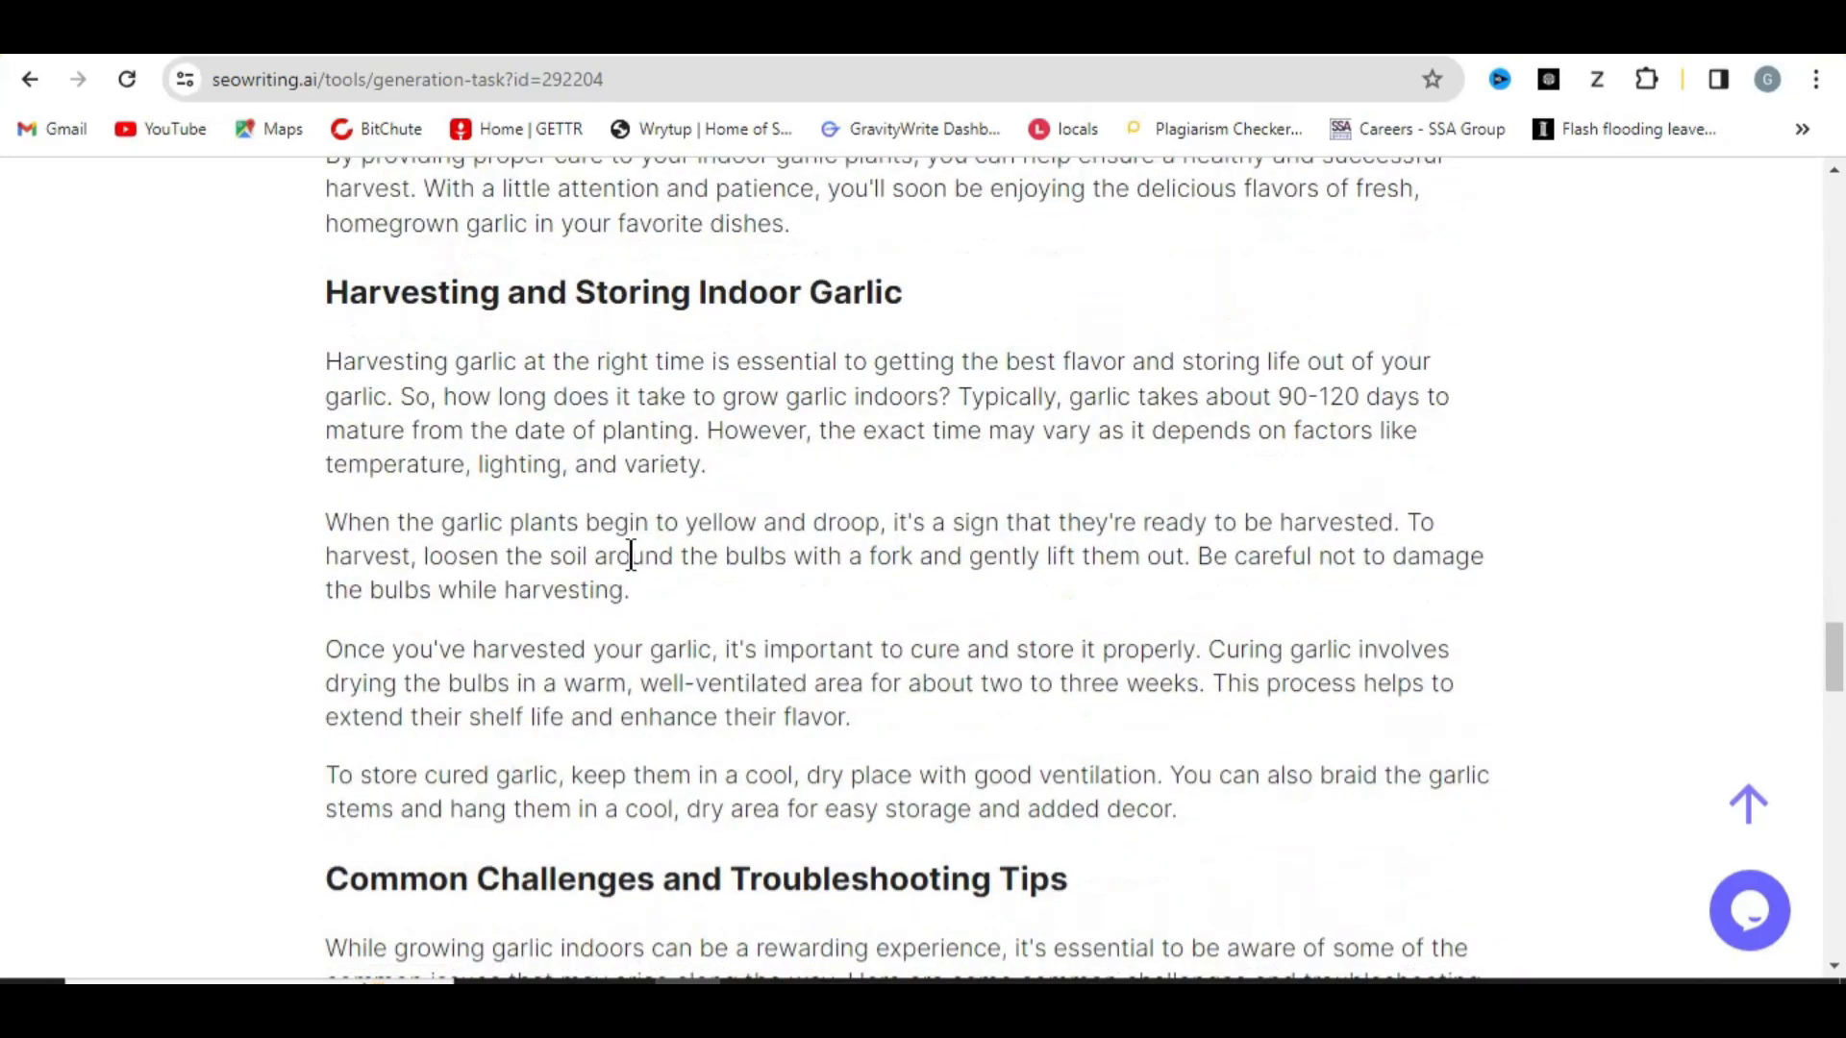
scroll(433, 562, "up", 7)
scroll(432, 562, "down", 20)
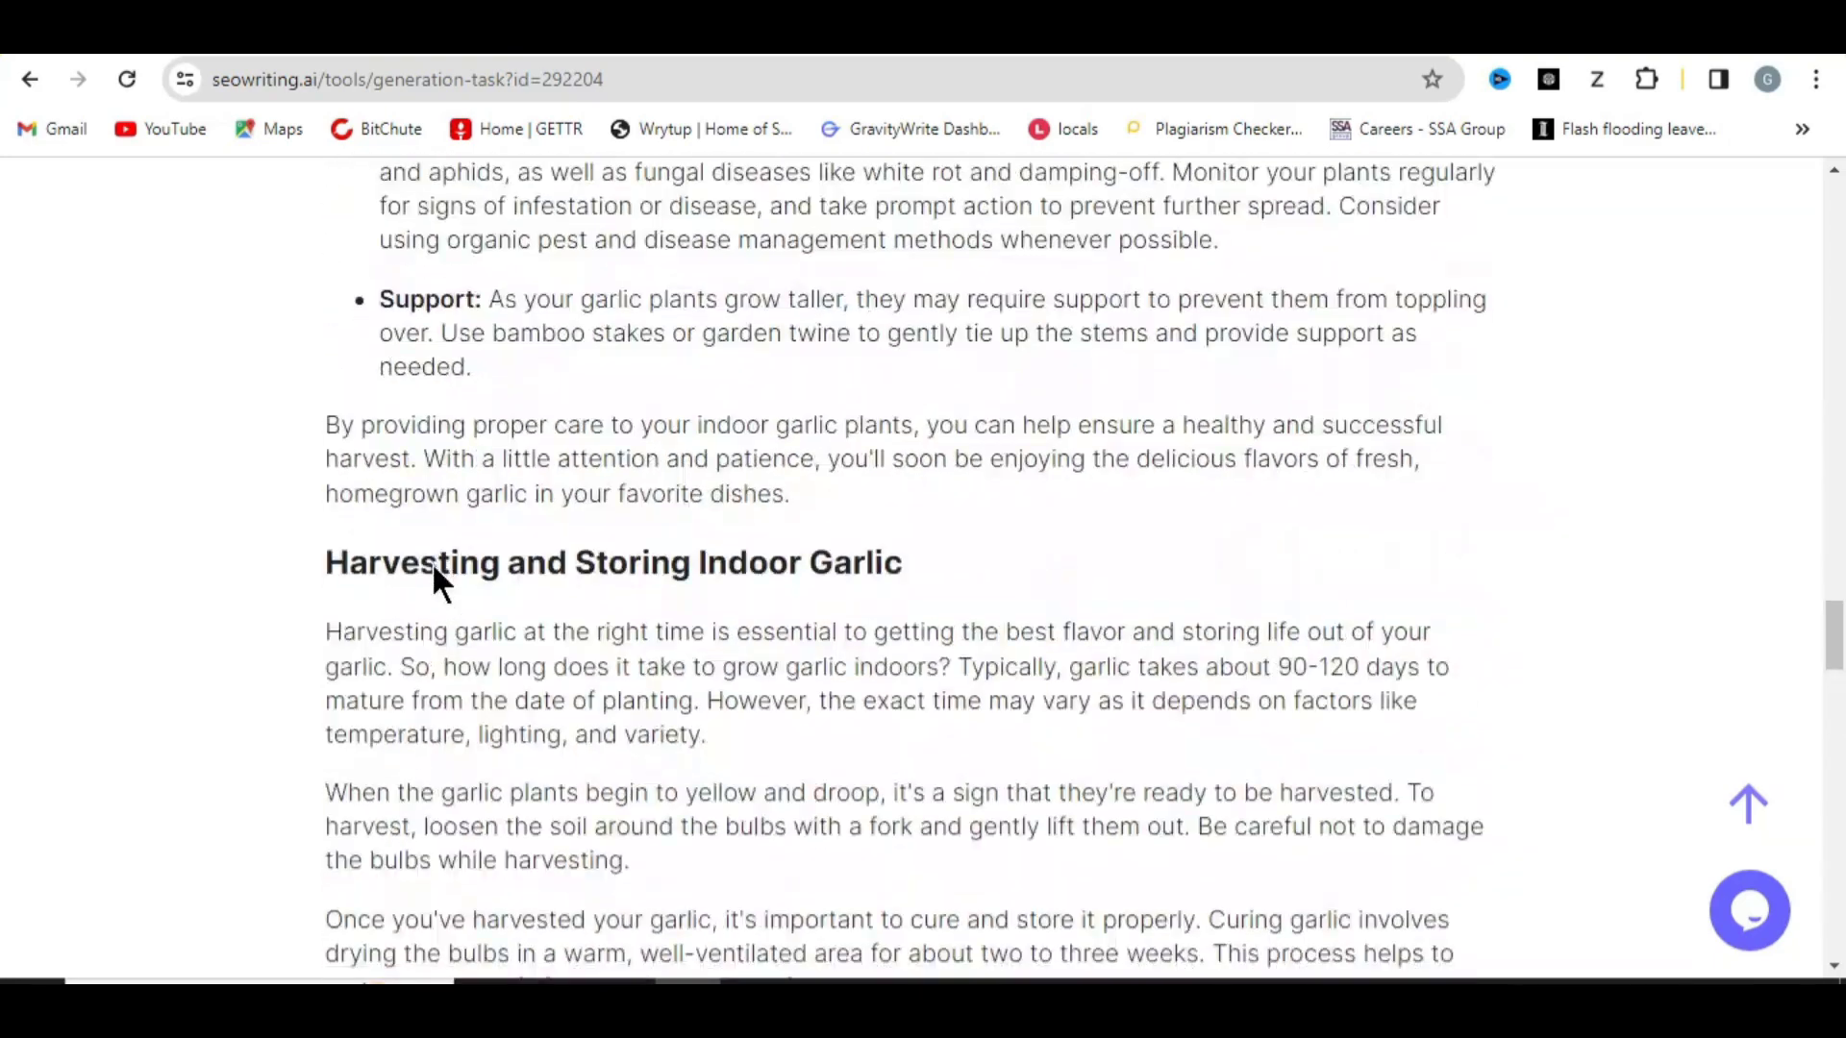
scroll(433, 566, "down", 11)
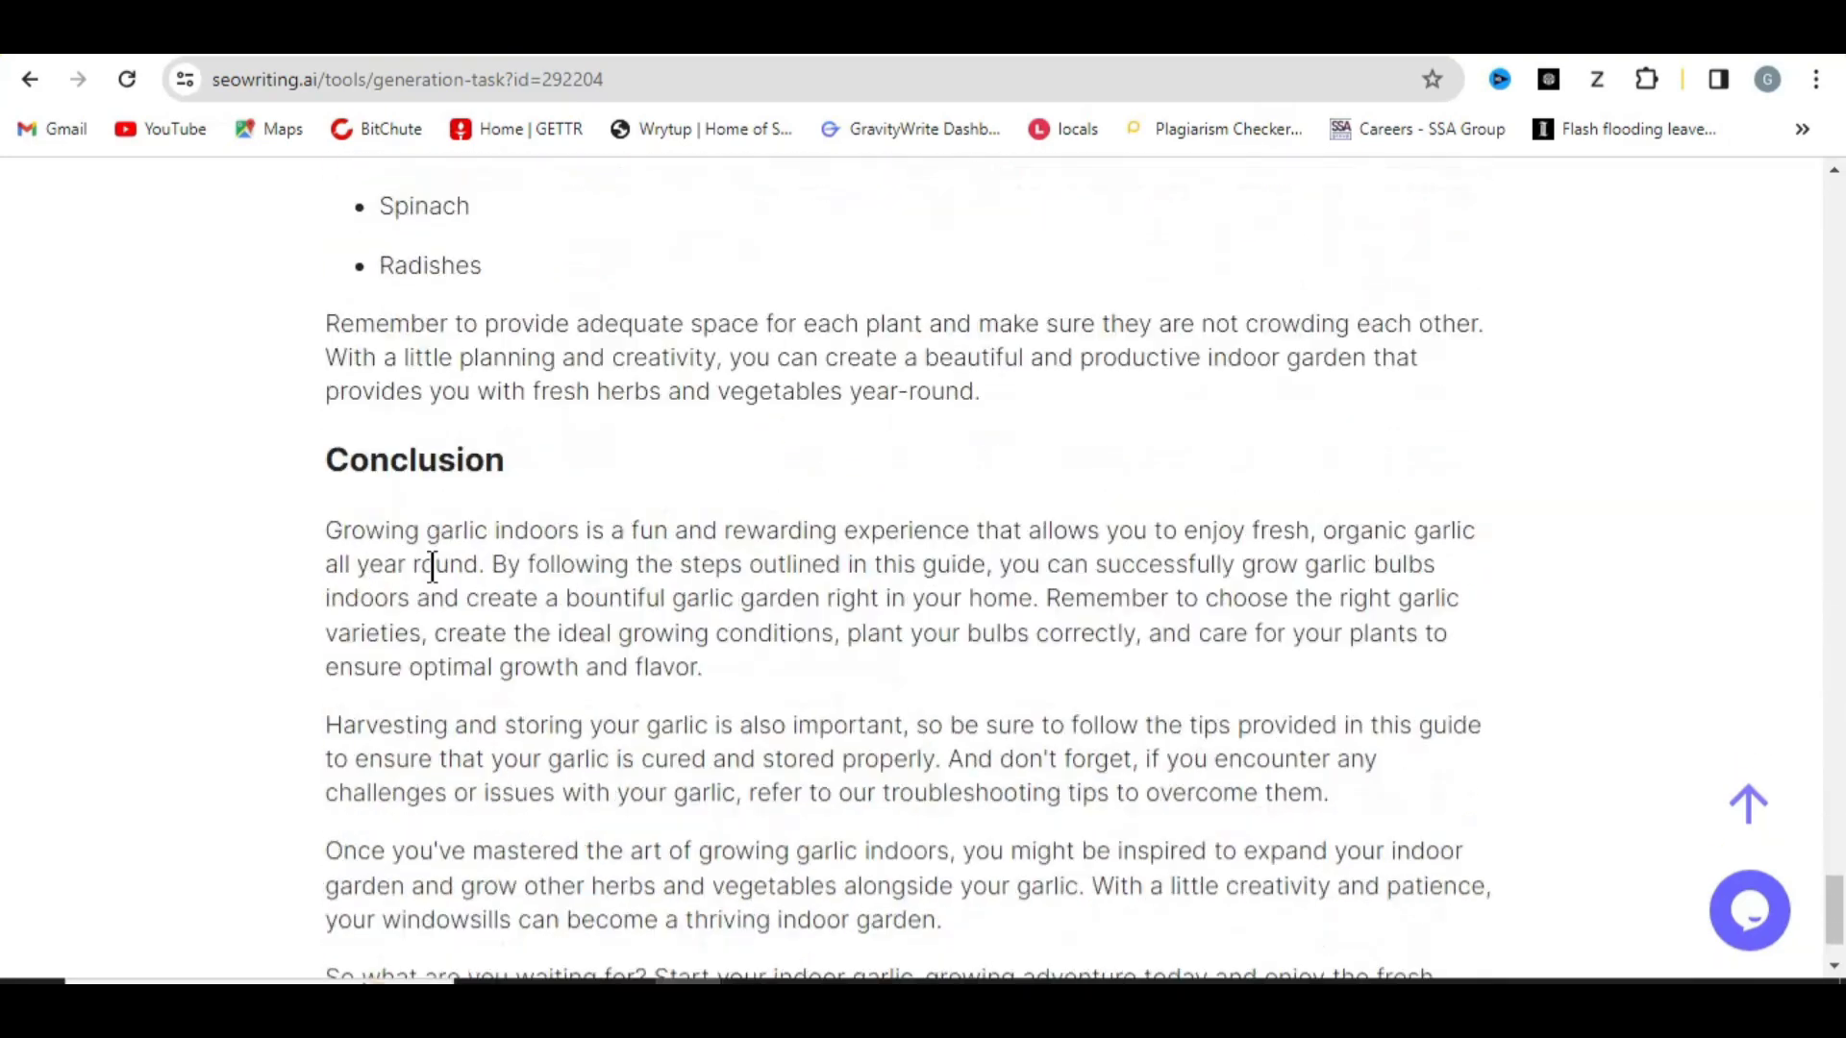
scroll(433, 566, "up", 4)
scroll(433, 567, "down", 5)
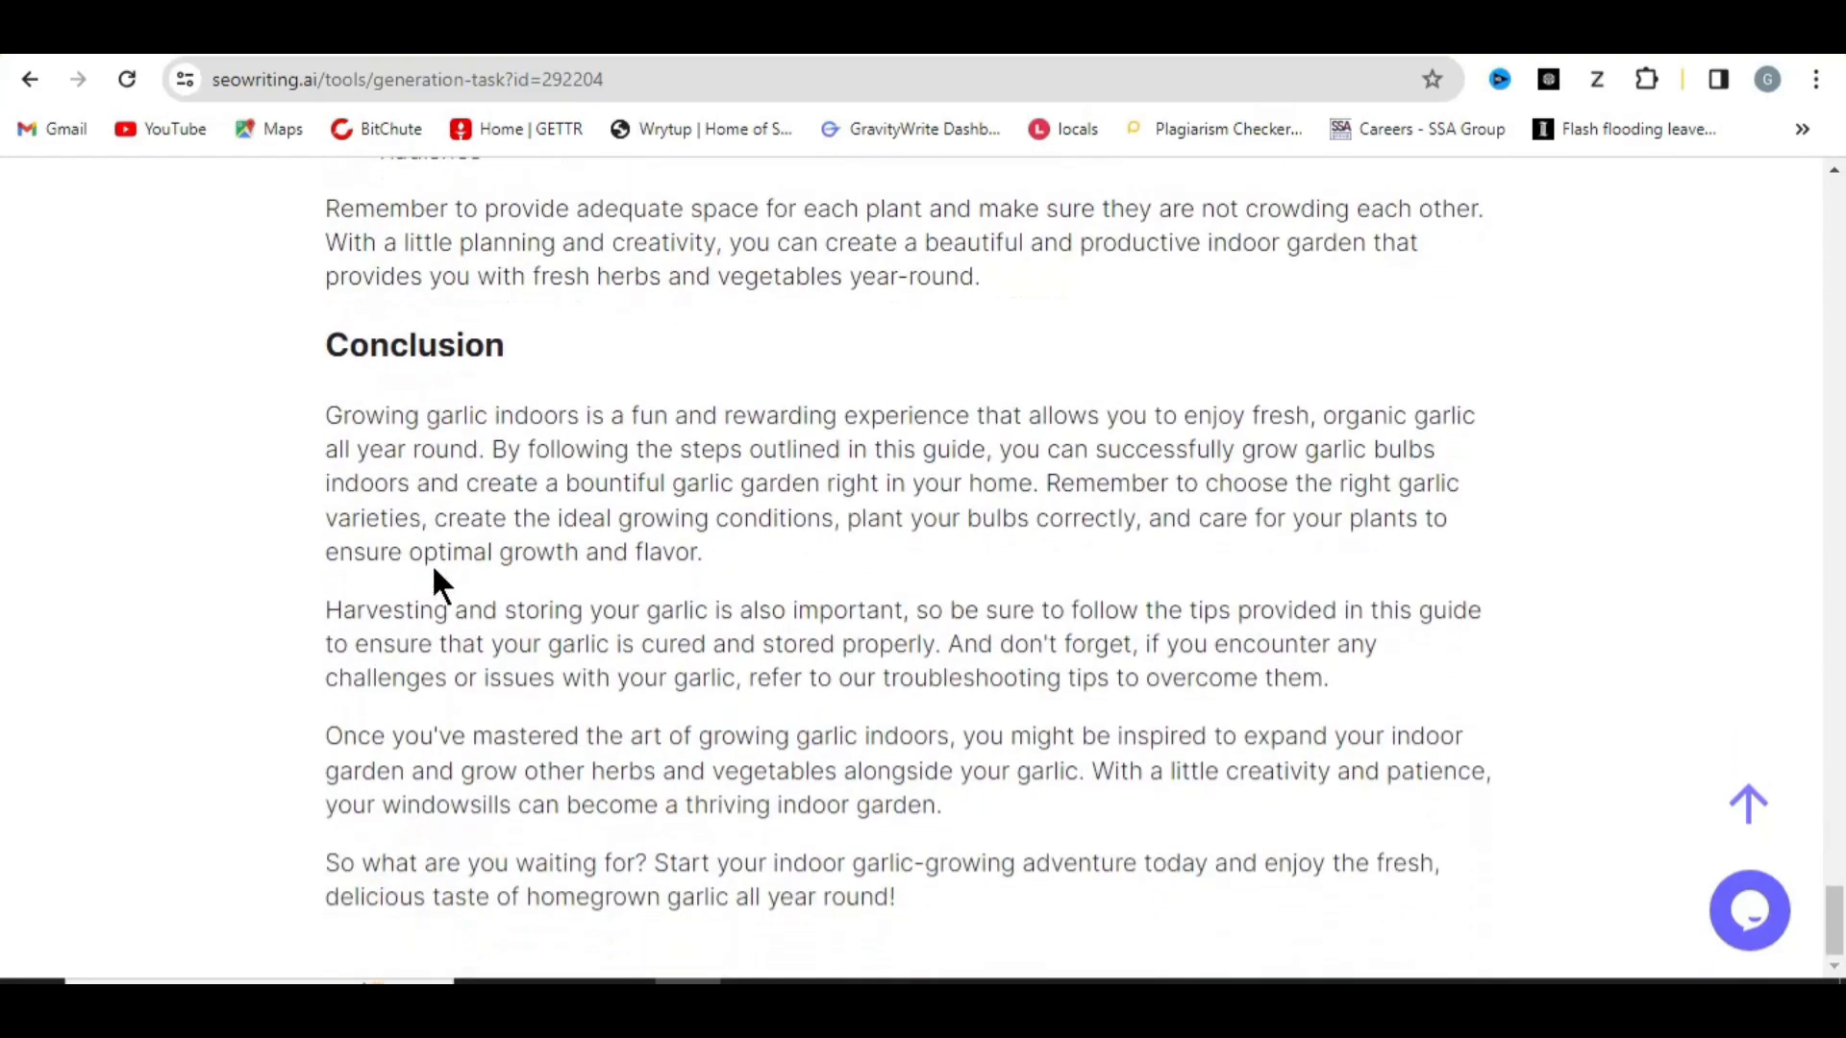
scroll(670, 581, "up", 3)
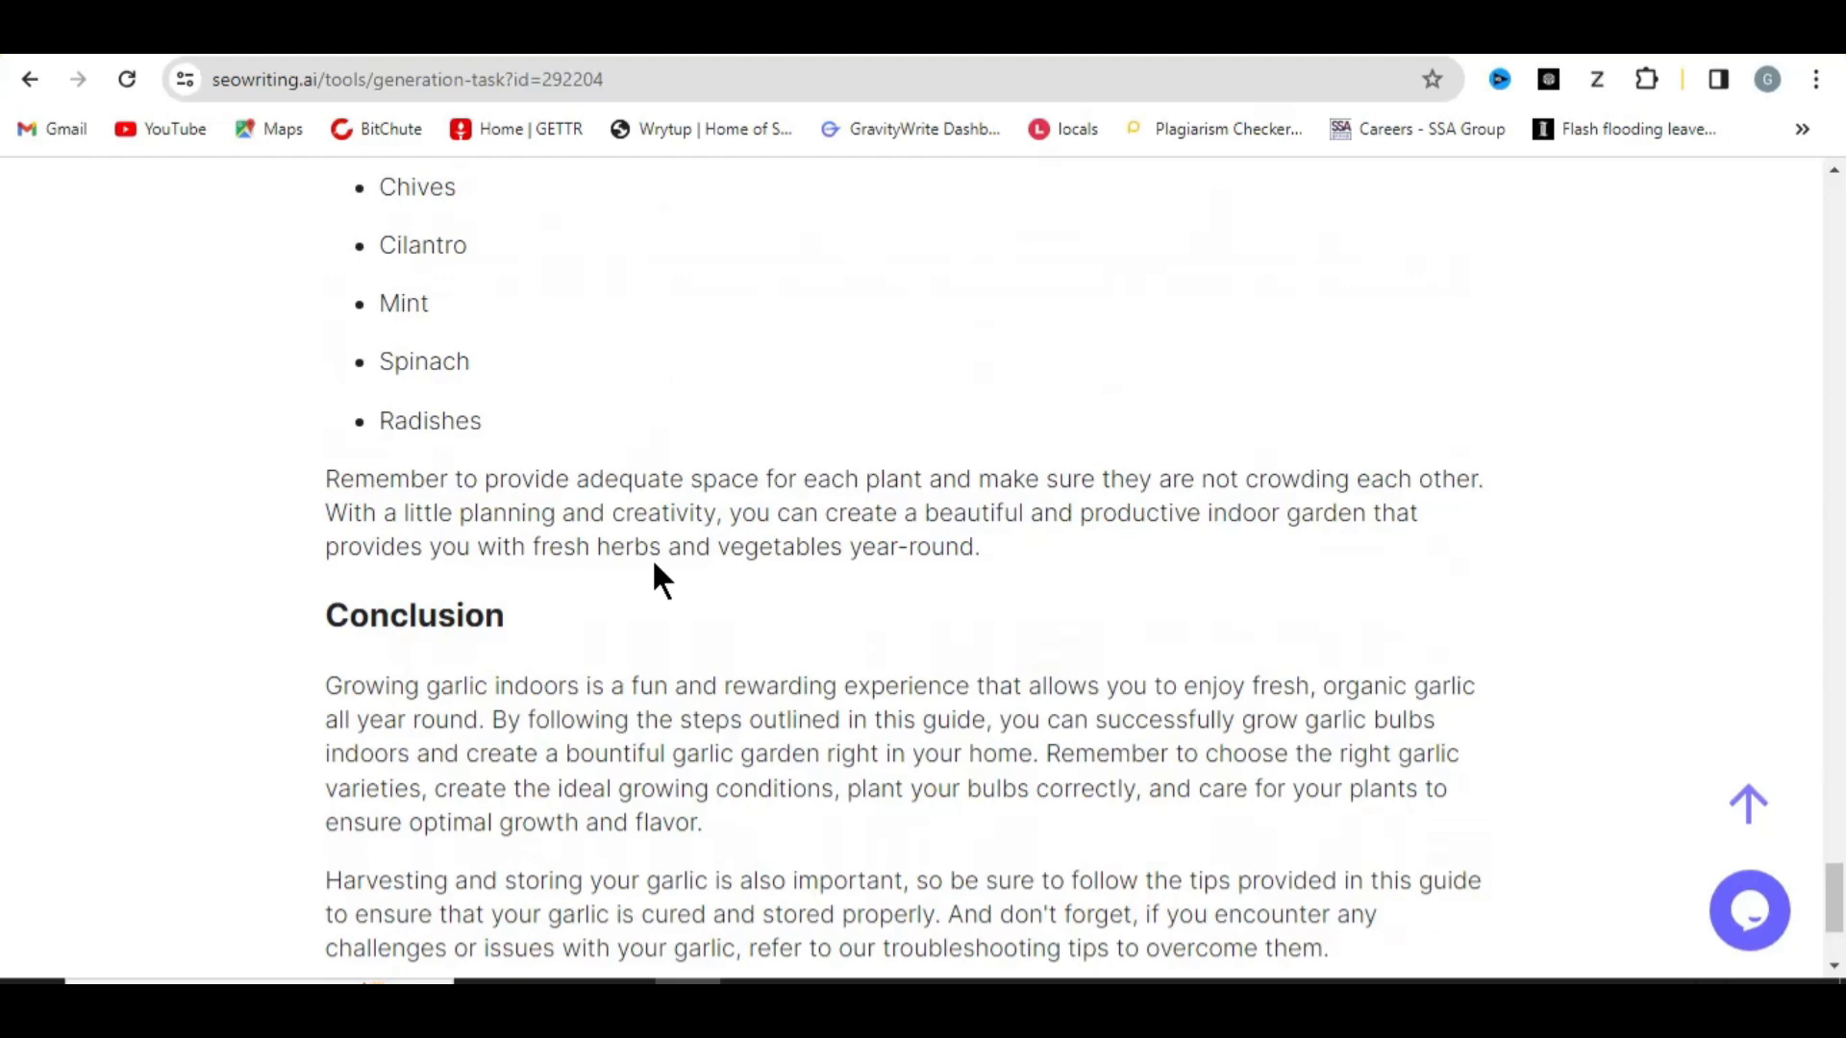
scroll(664, 581, "up", 20)
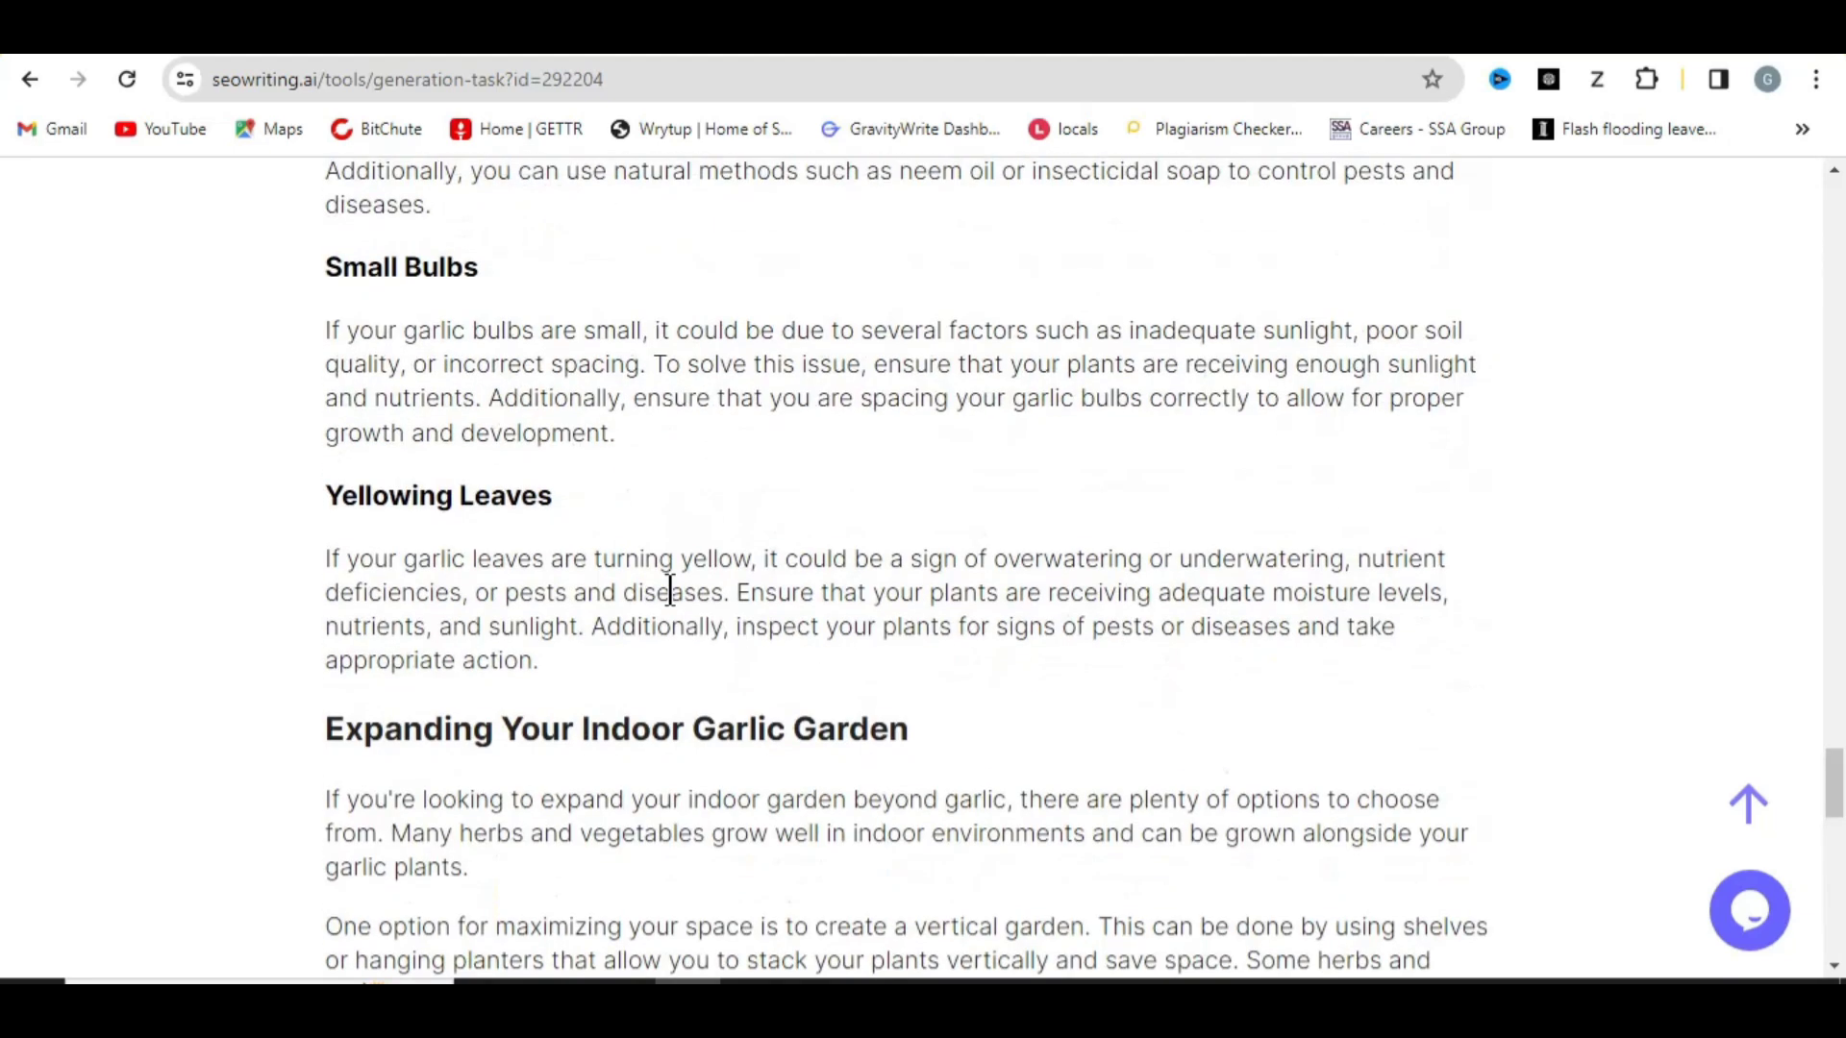
scroll(678, 625, "up", 10)
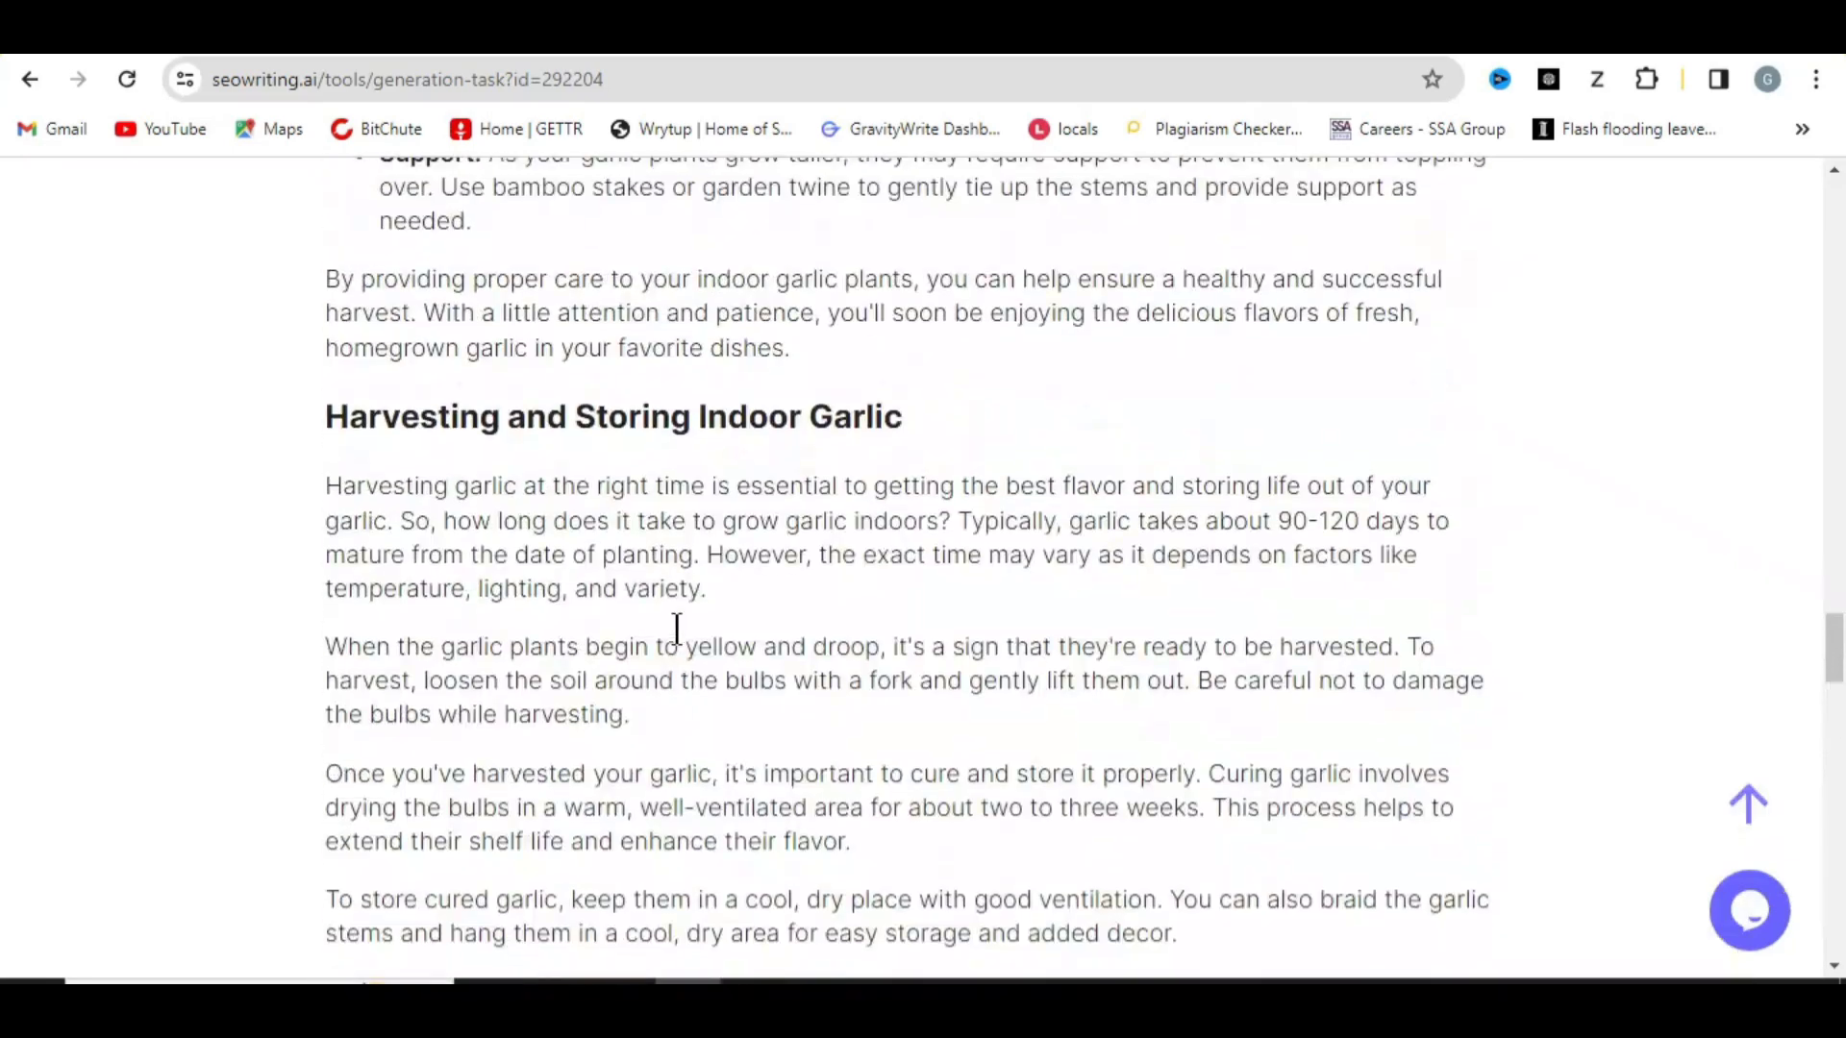
scroll(682, 638, "up", 20)
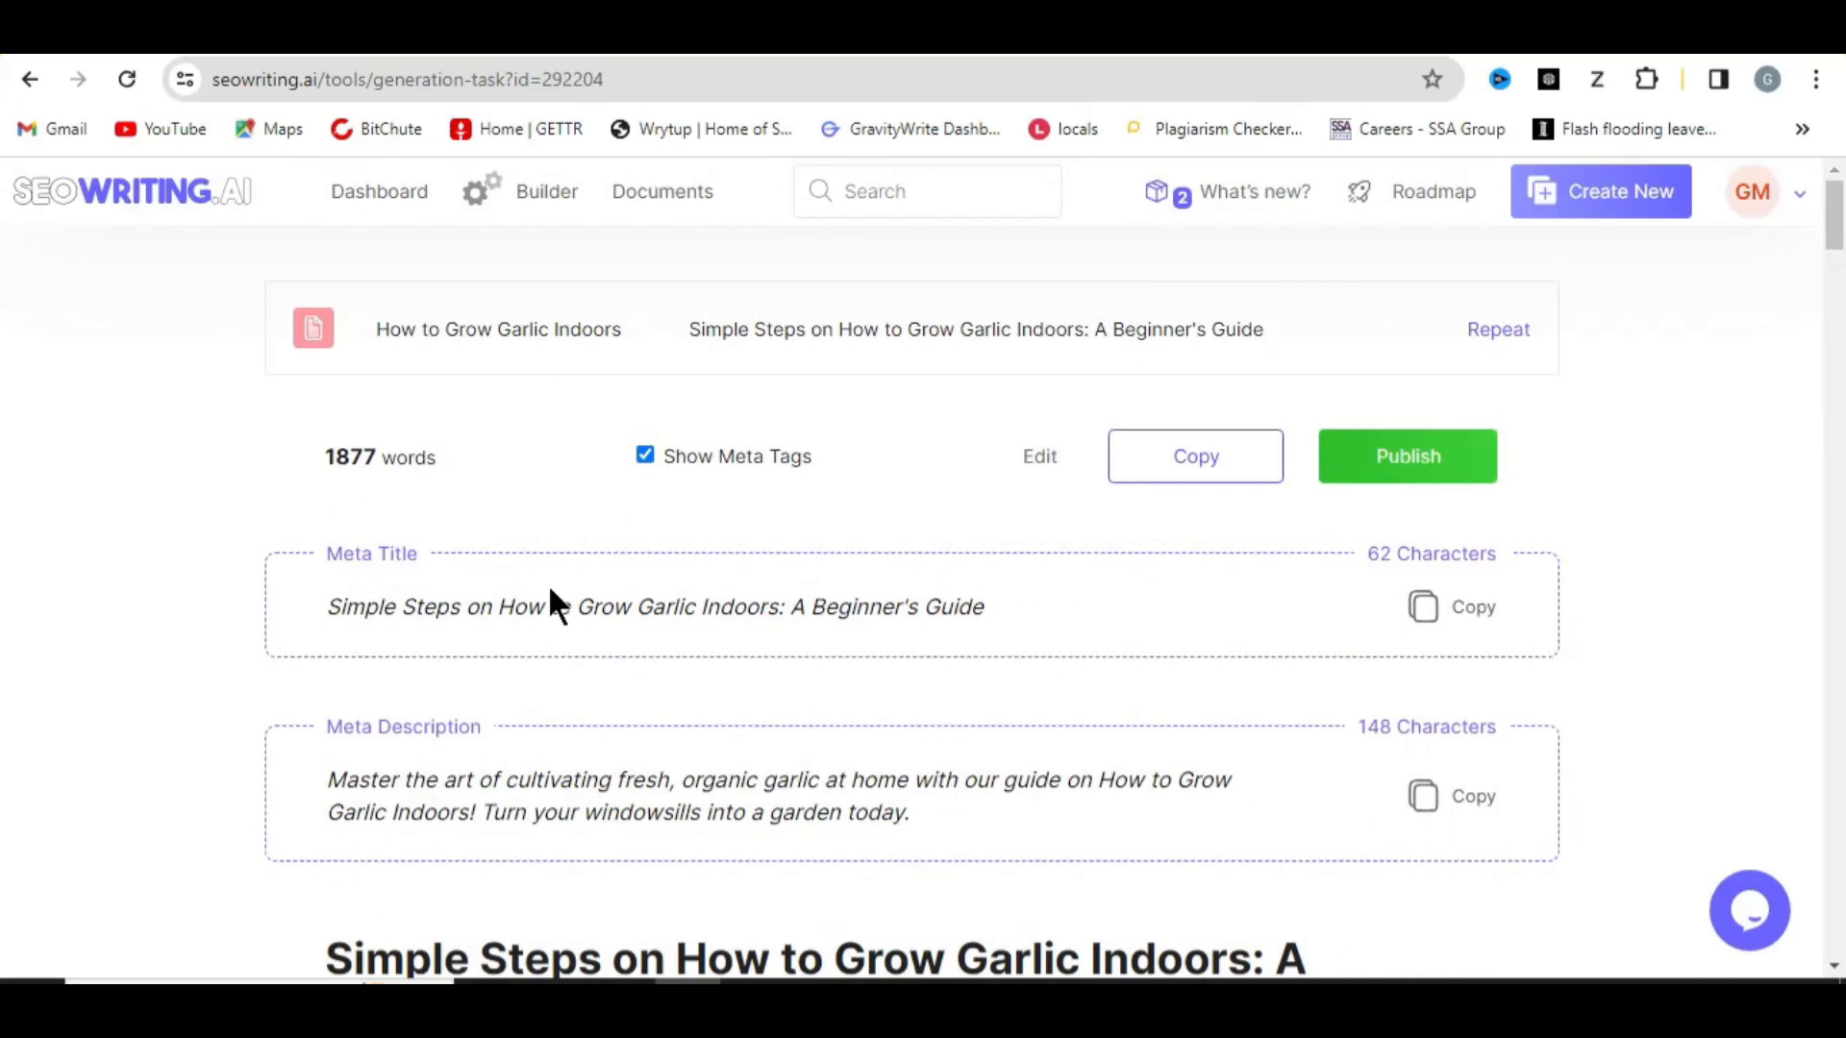
Go to Billing from the GM account menu and compare Free with Pro at $12/month.
left_click(1746, 201)
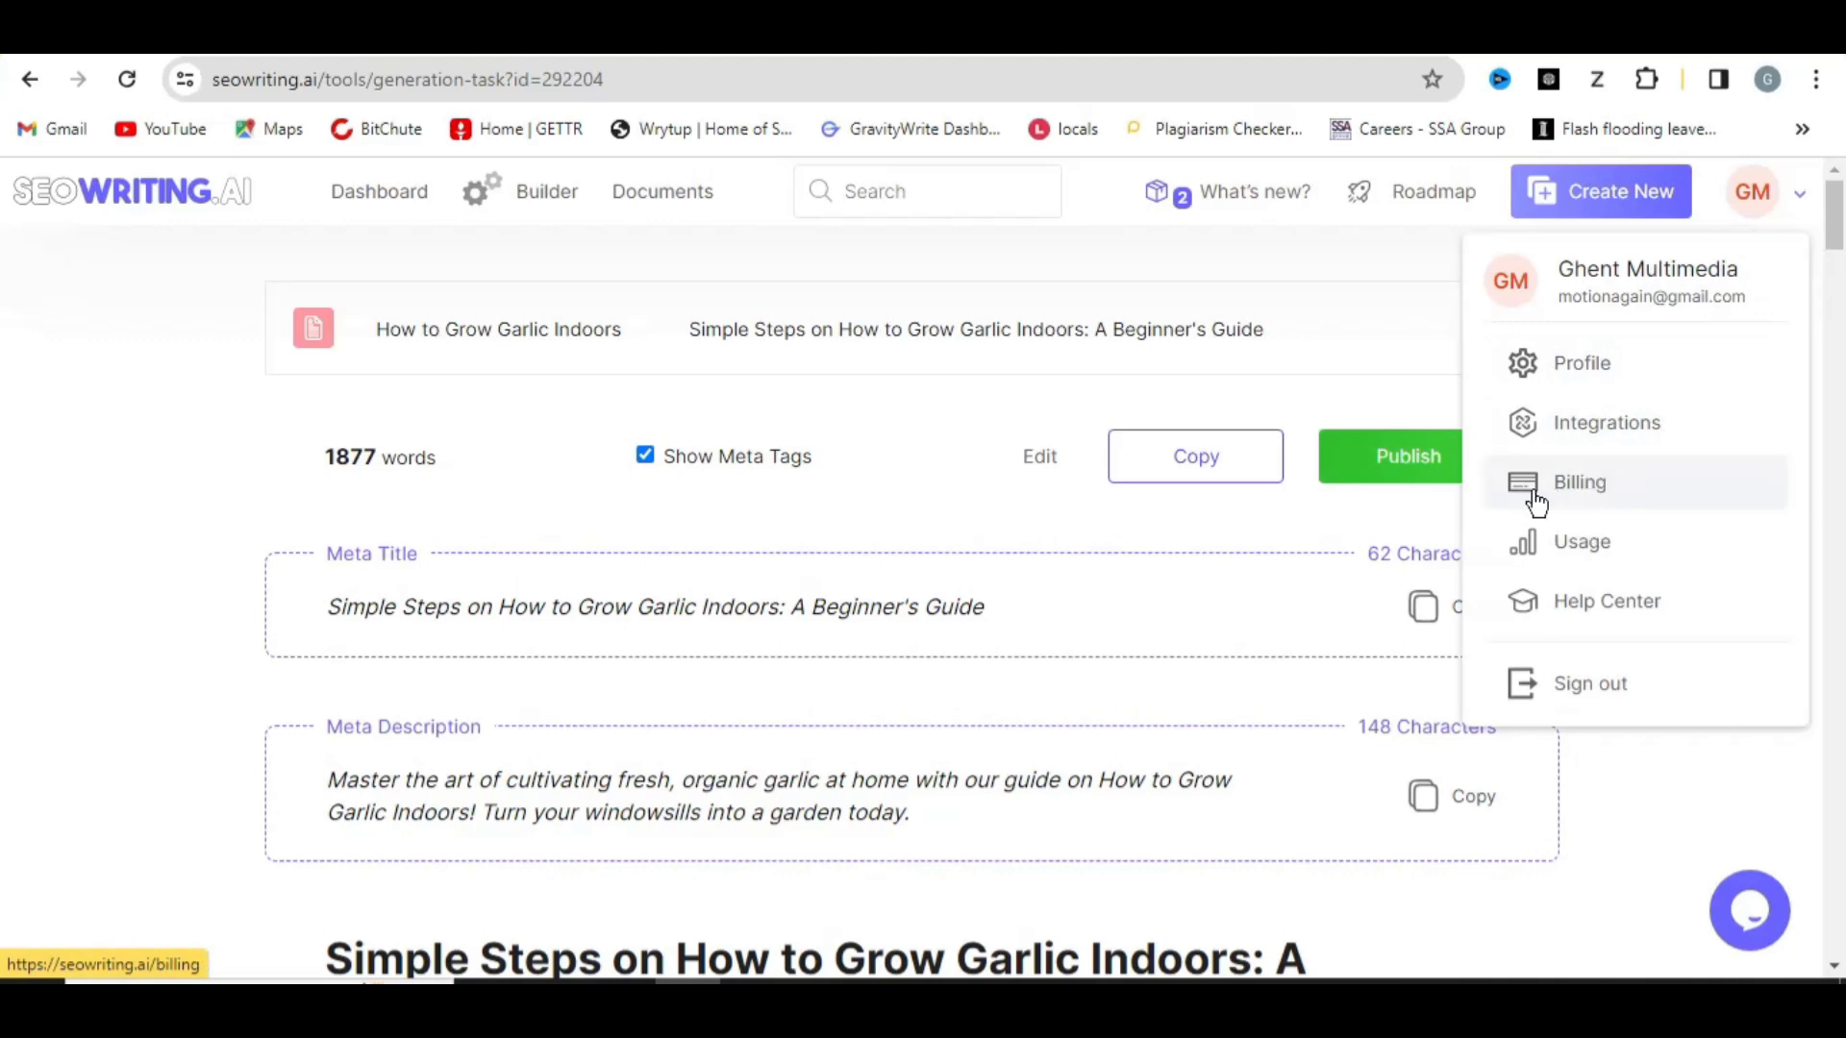
left_click(1573, 497)
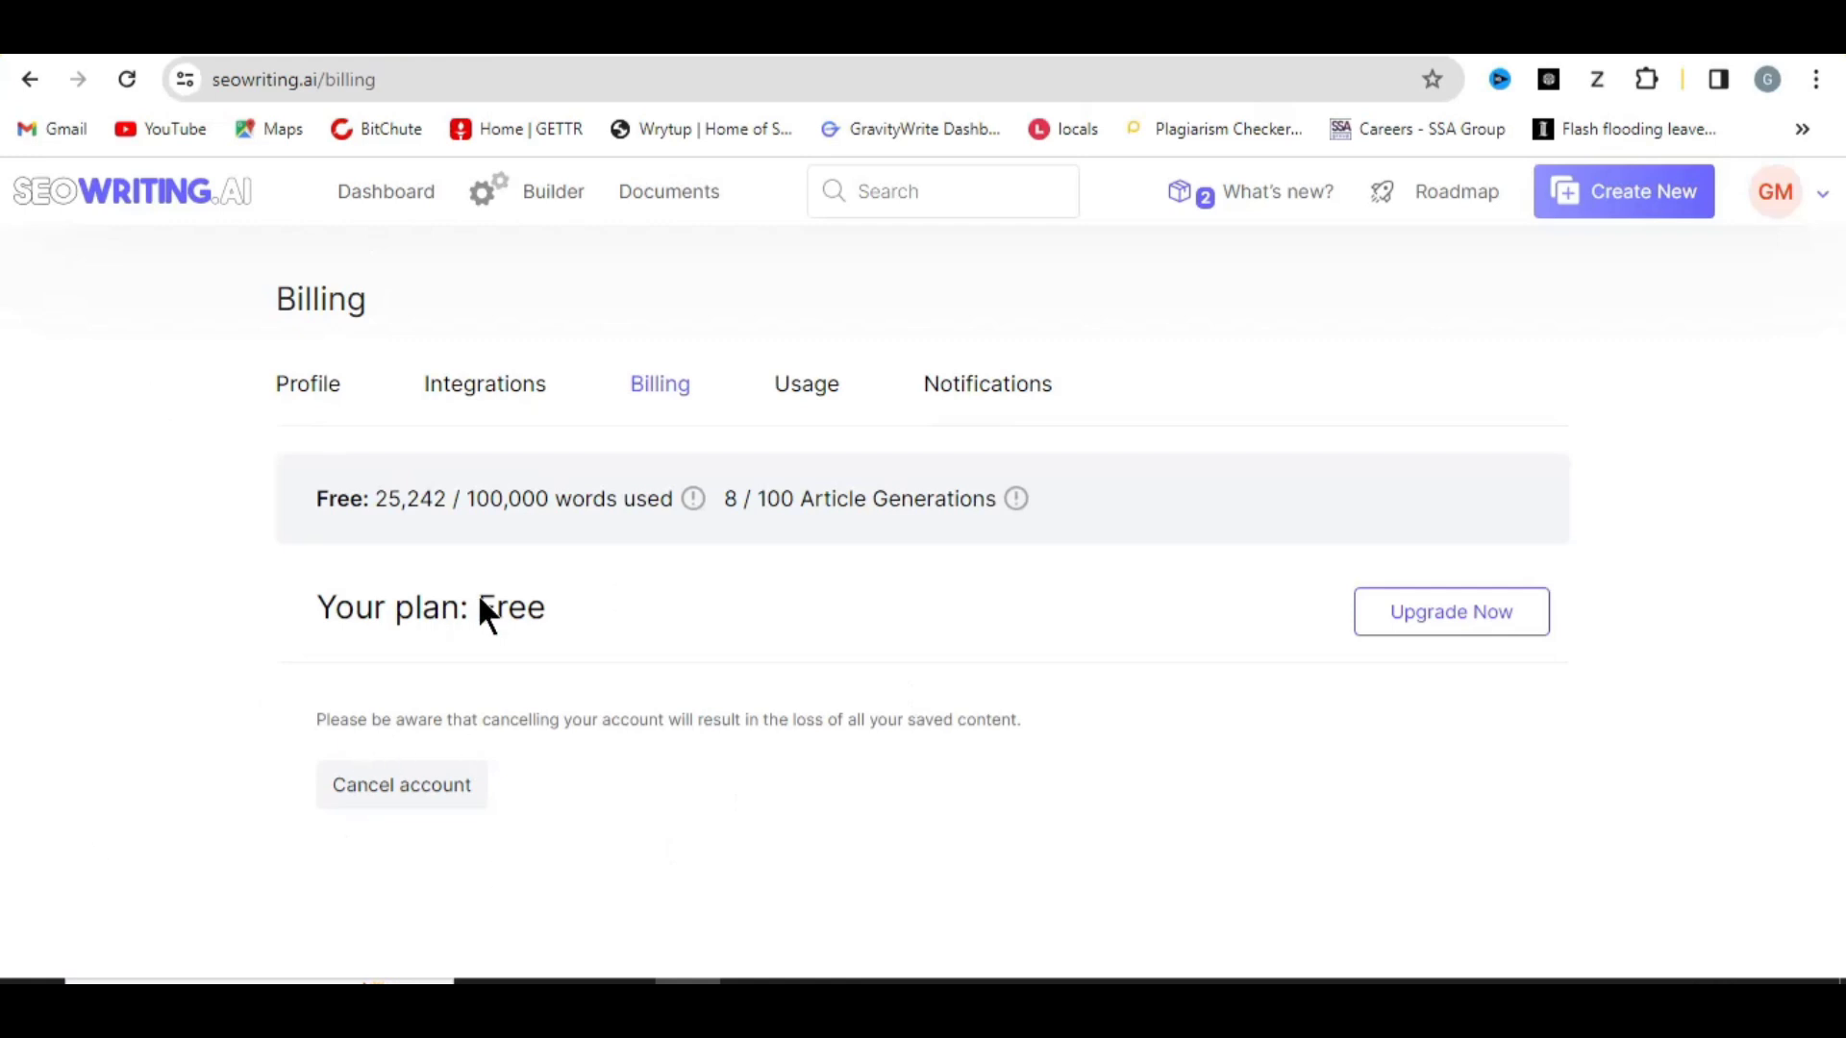
left_click(1460, 625)
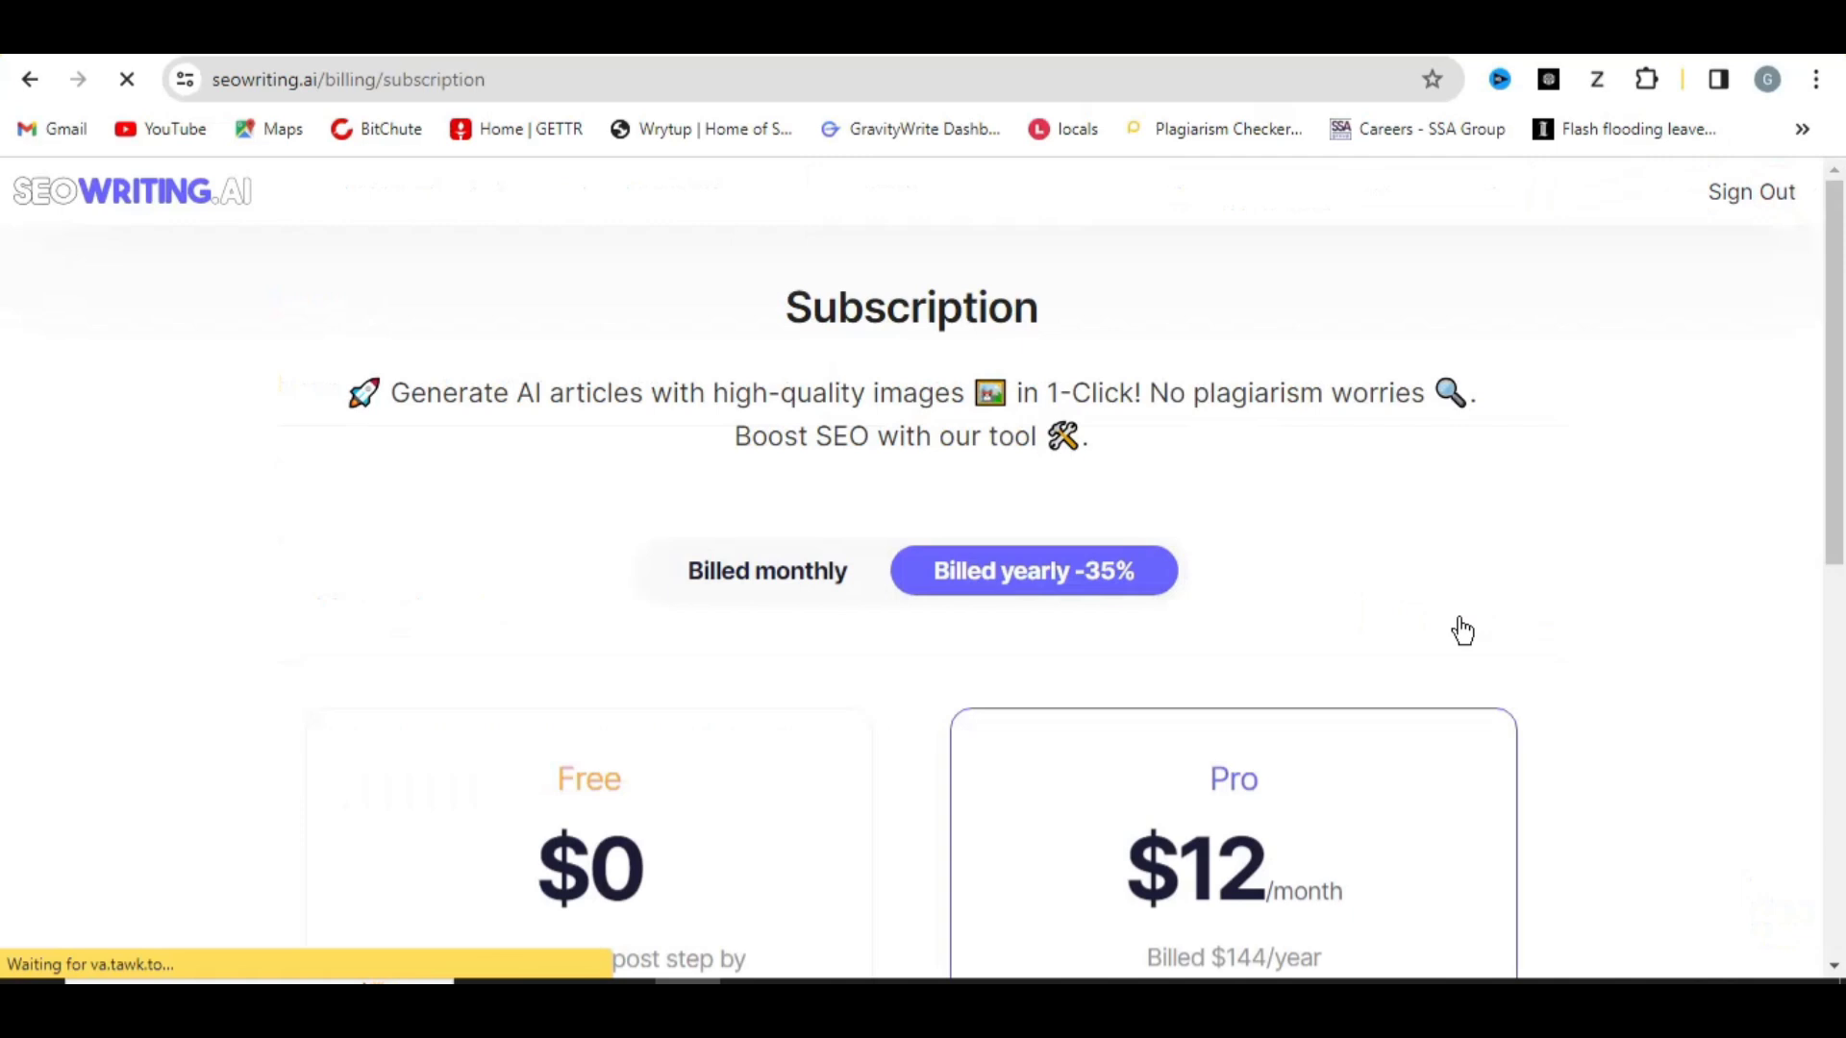
scroll(1076, 654, "down", 2)
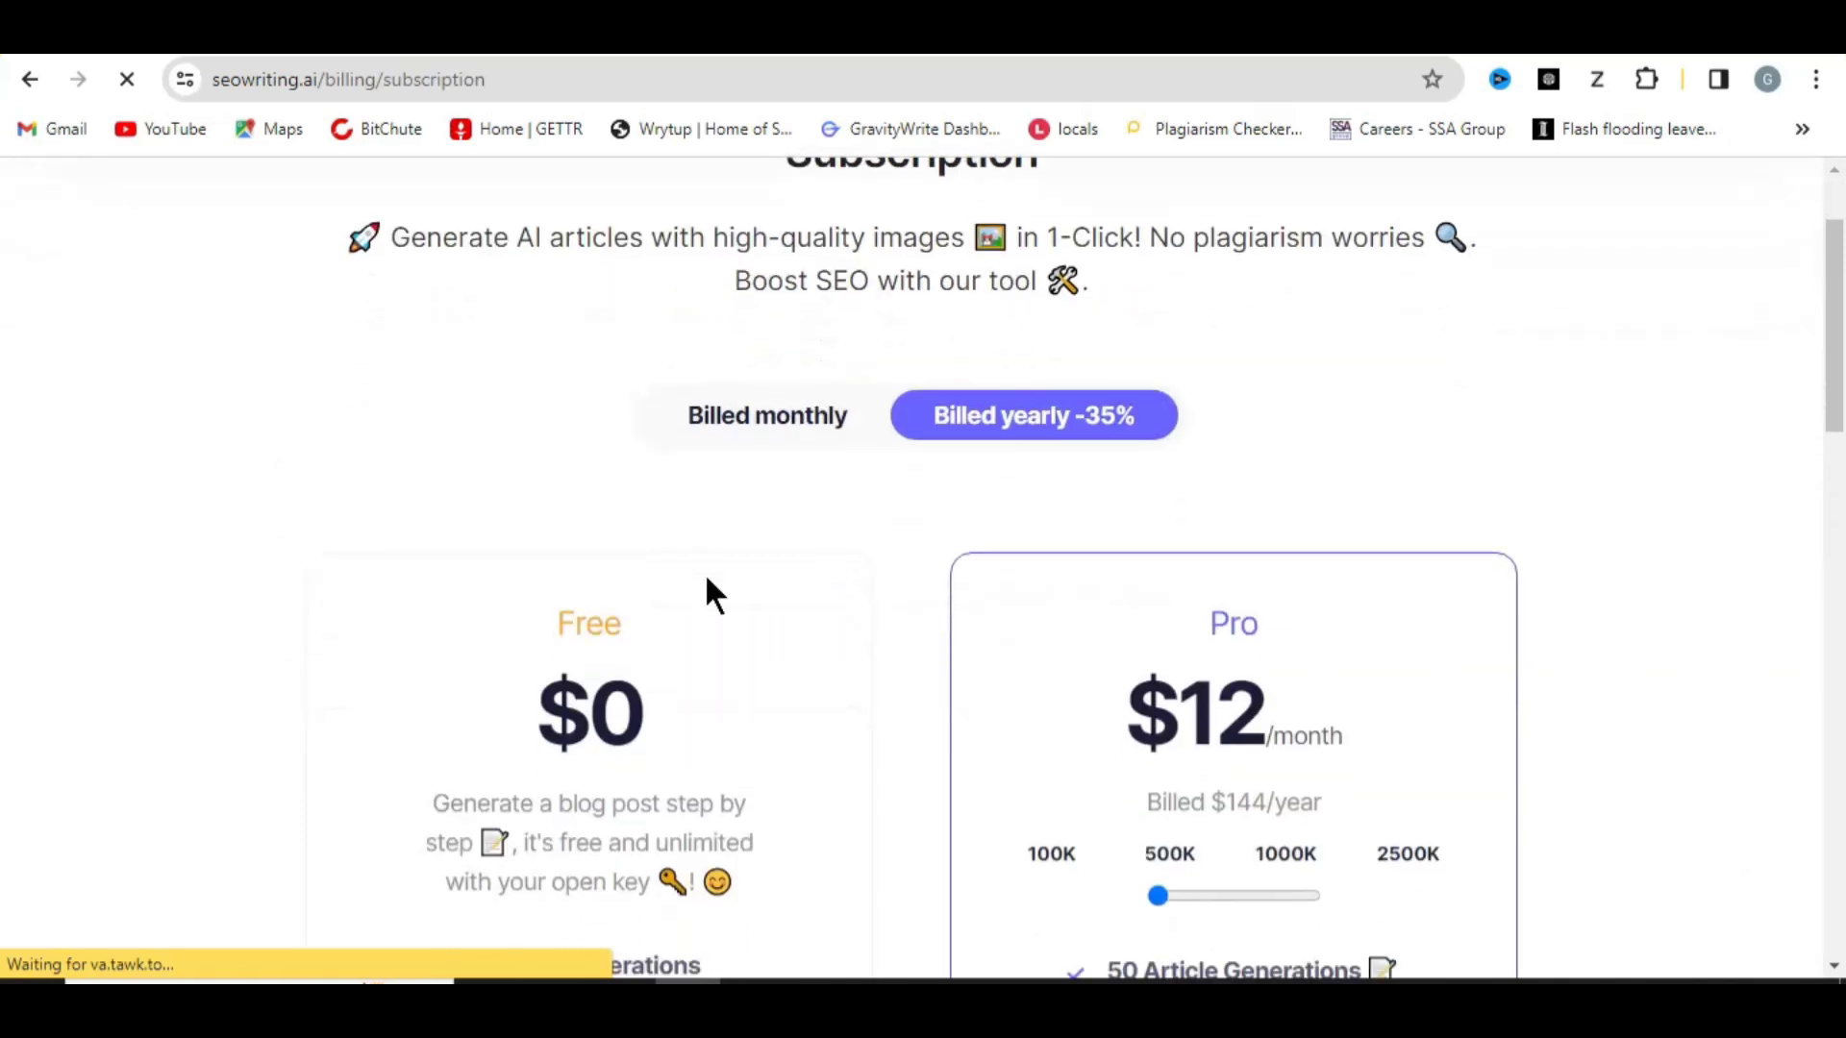
scroll(702, 575, "down", 4)
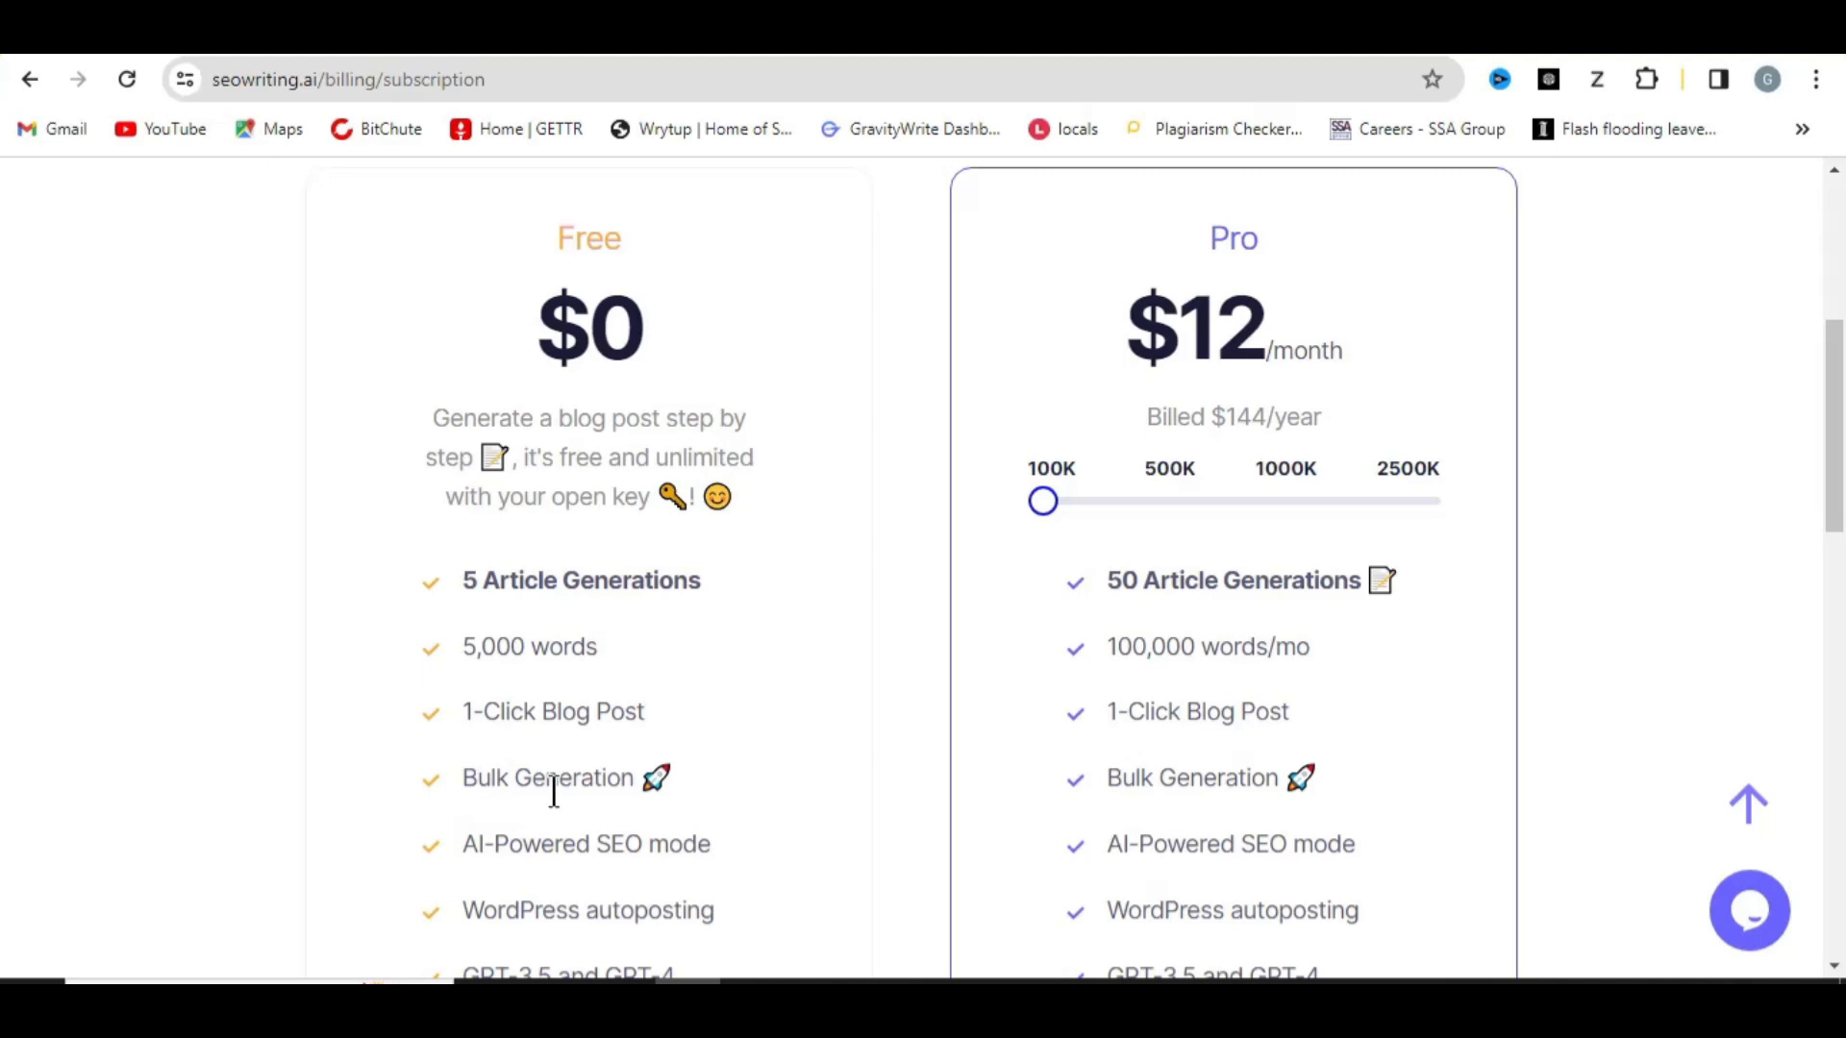
scroll(638, 813, "down", 3)
scroll(932, 663, "up", 6)
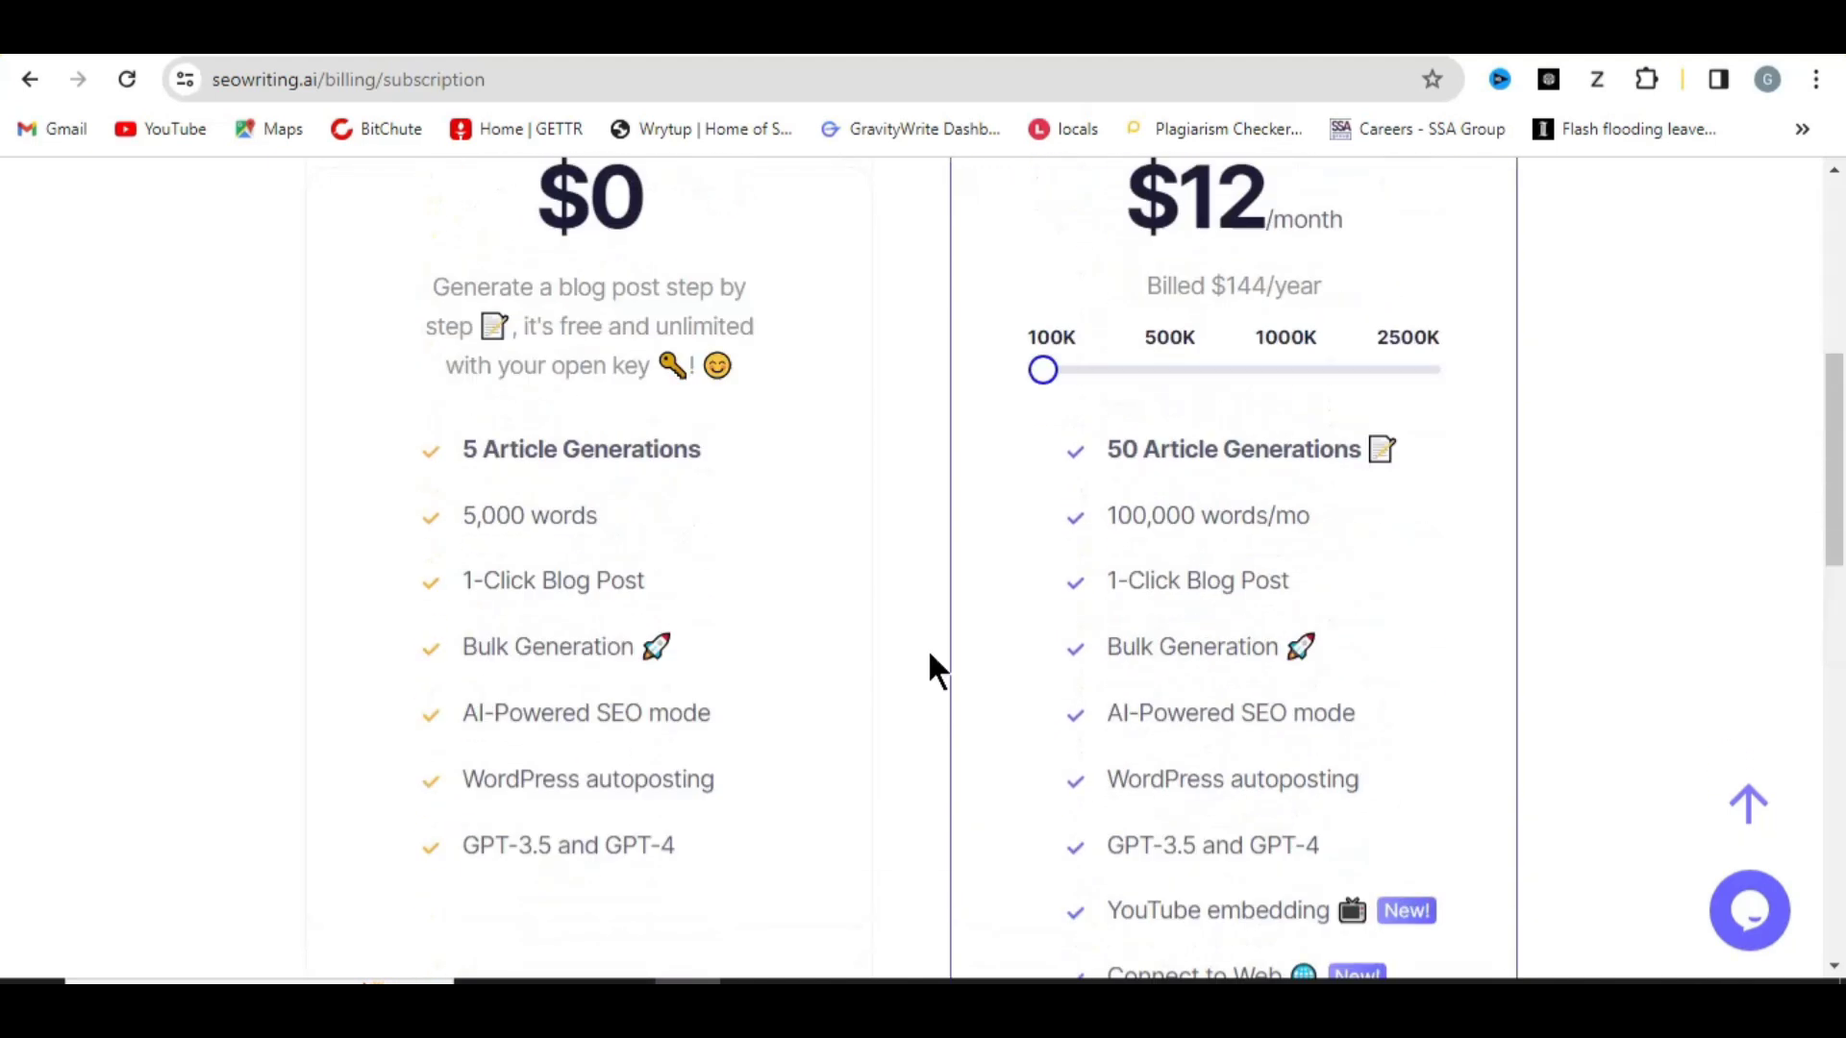
scroll(1175, 560, "down", 4)
scroll(1175, 562, "up", 4)
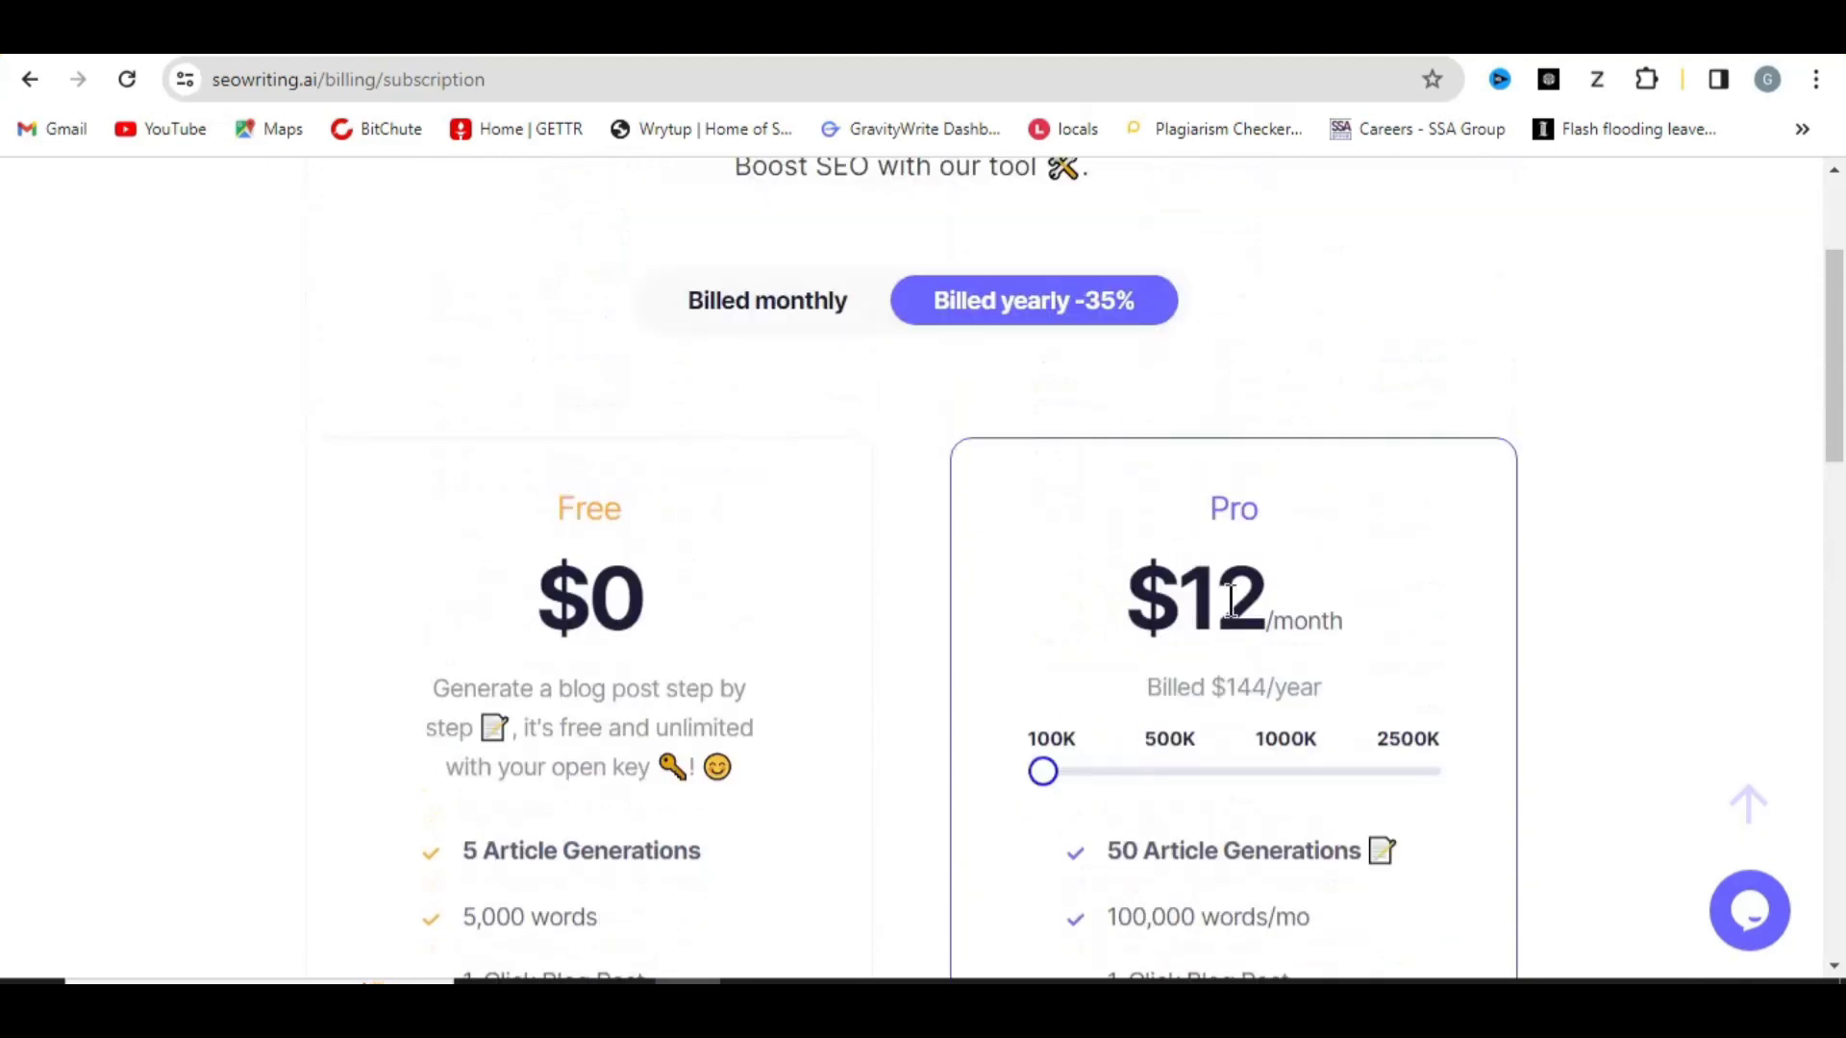
scroll(1230, 603, "down", 1)
scroll(1230, 603, "down", 3)
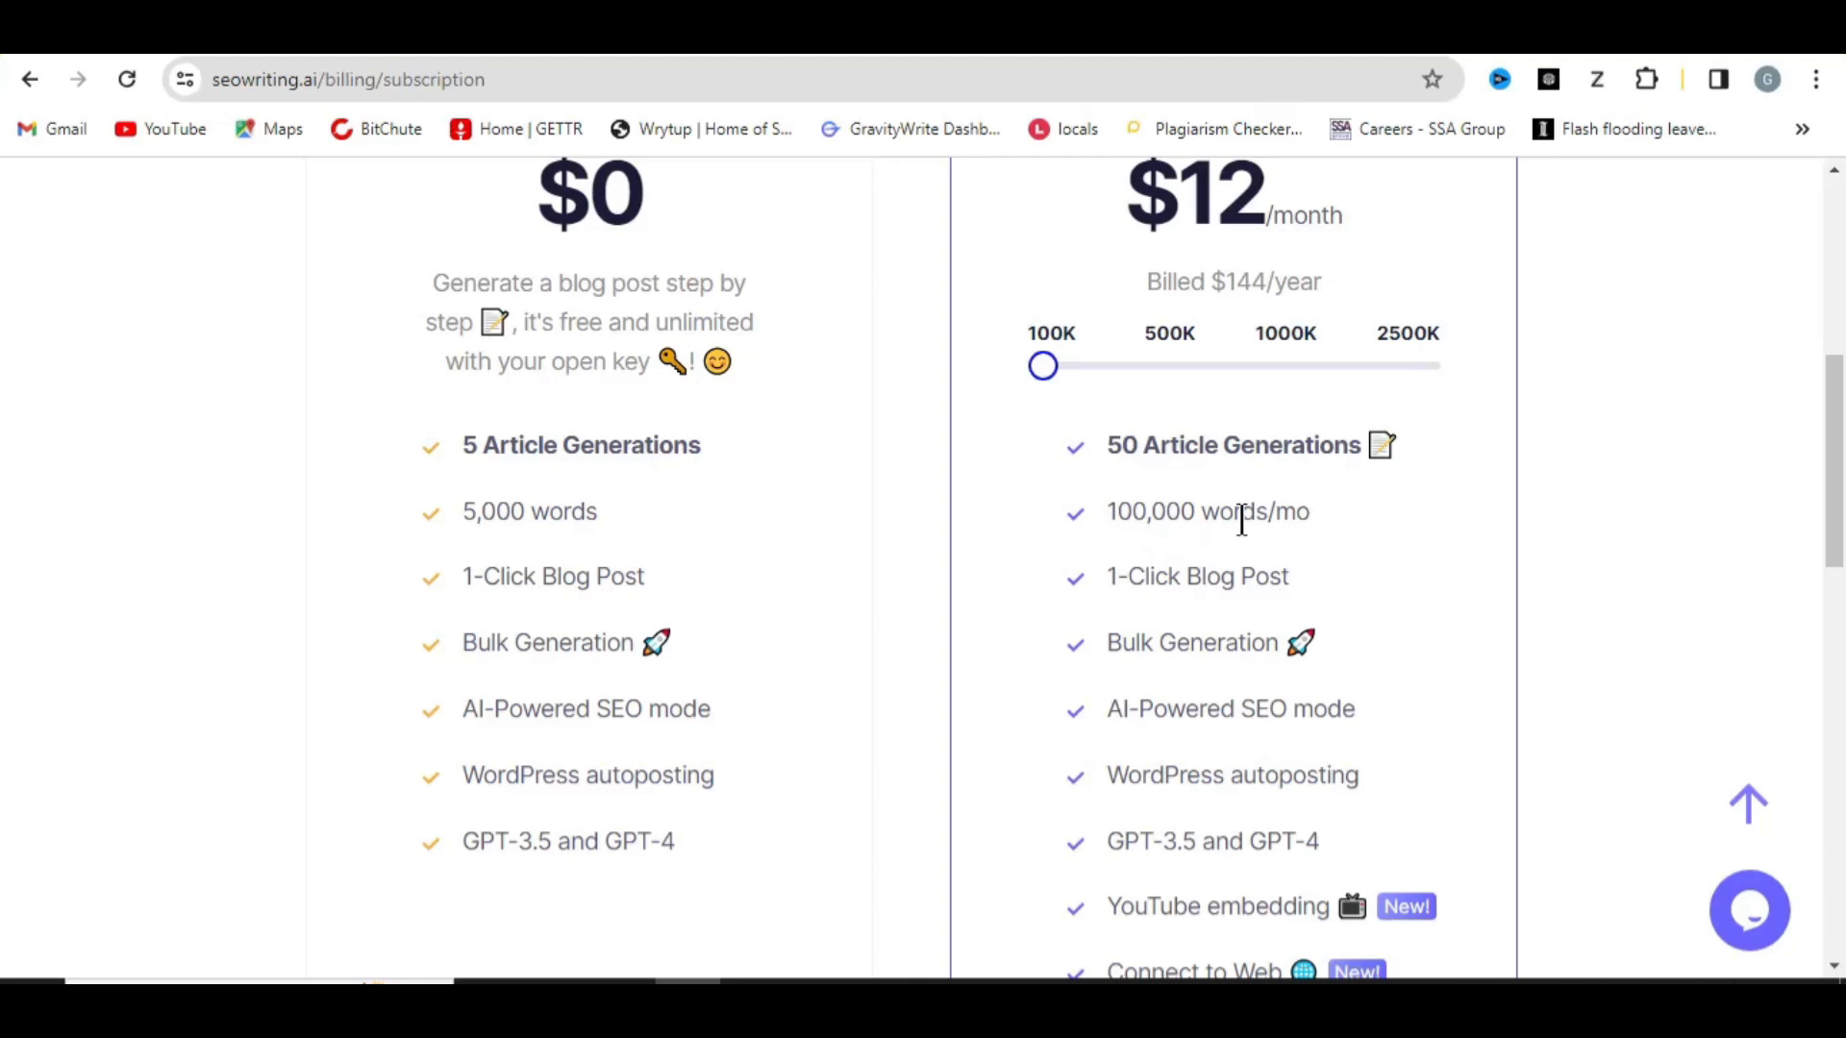
scroll(1242, 520, "down", 3)
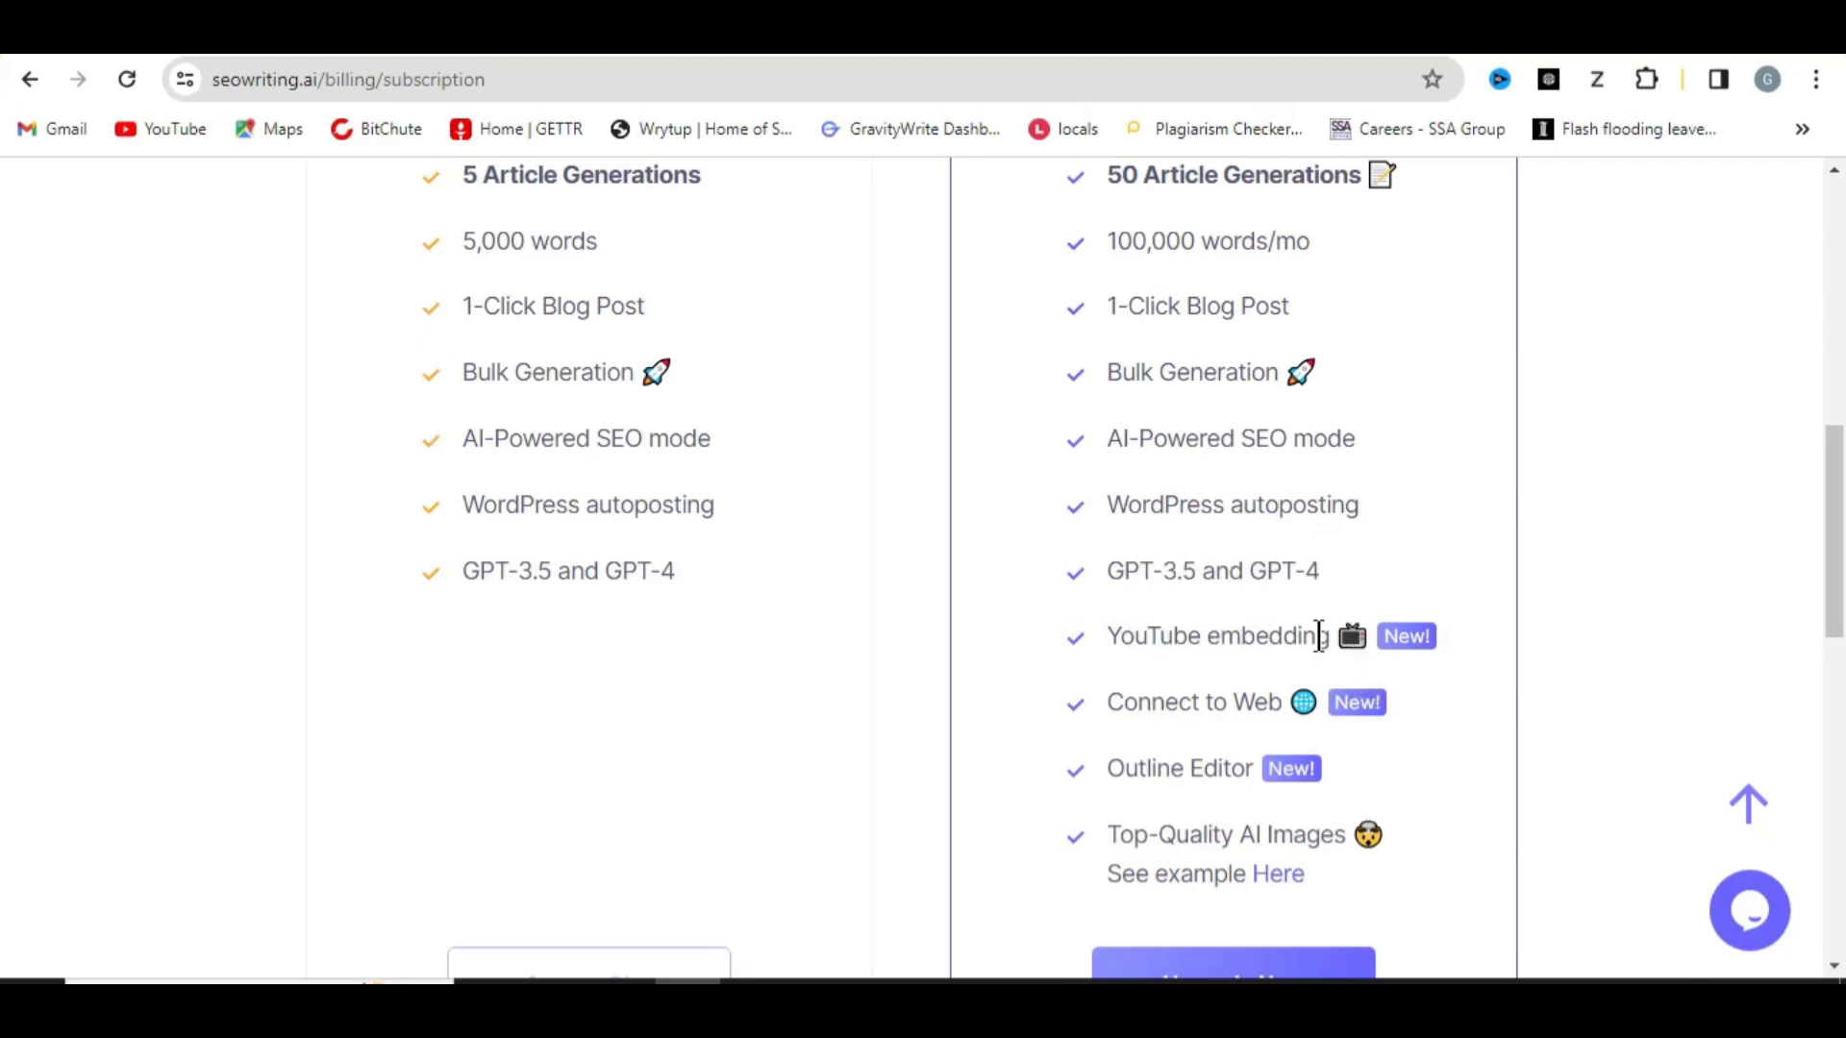
scroll(1243, 655, "down", 1)
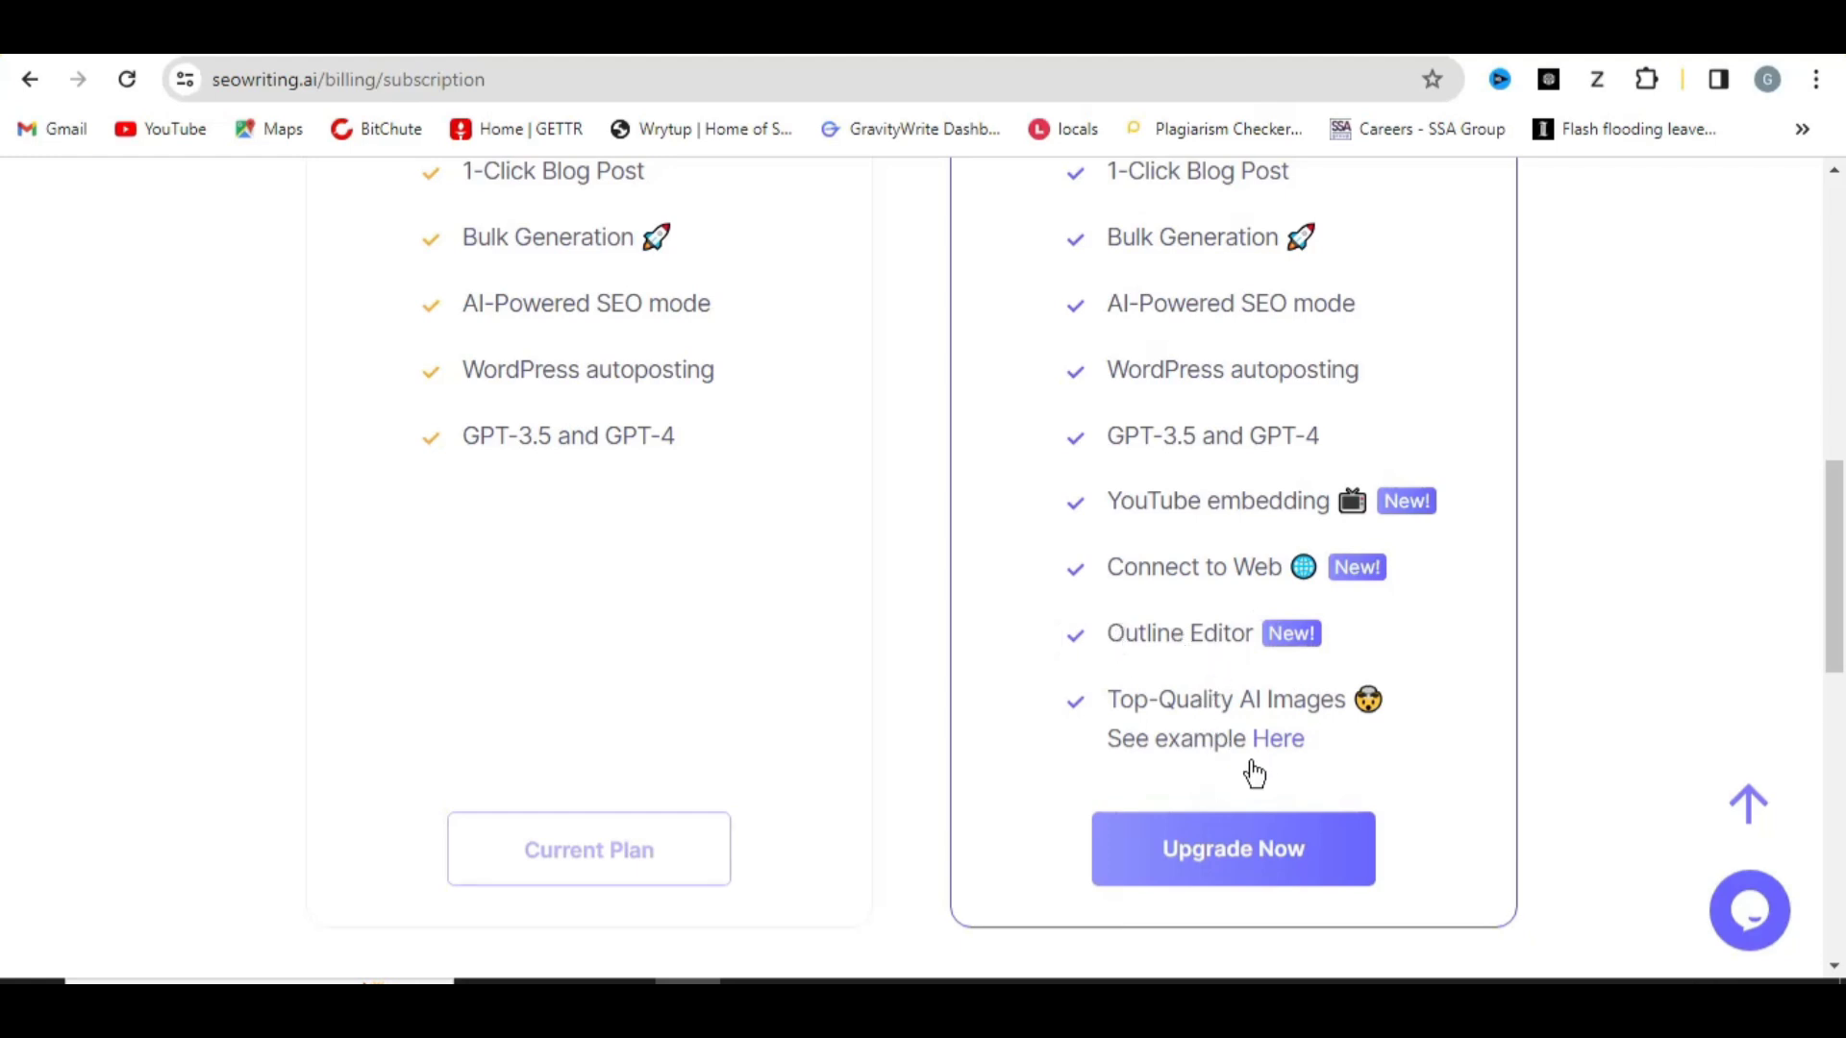
scroll(1250, 773, "up", 1)
scroll(1250, 775, "down", 2)
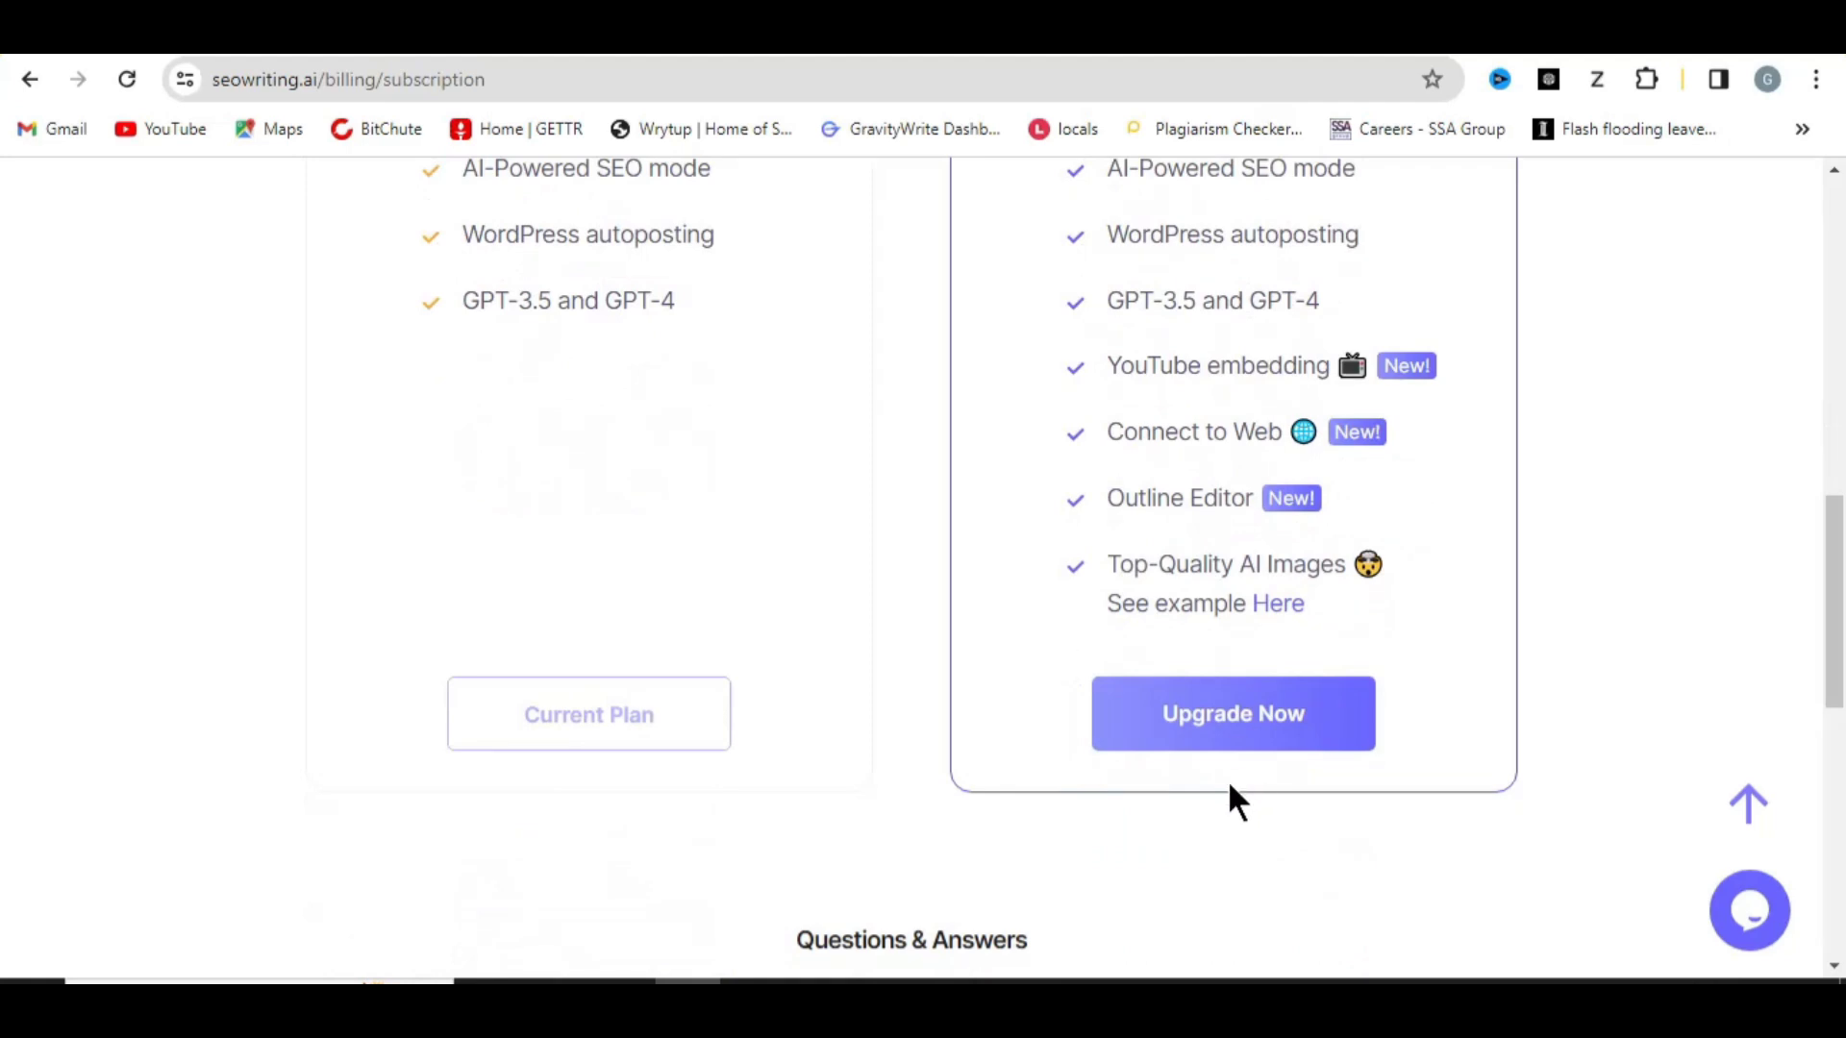
Start the Pro 100K checkout and apply a 25% coupon, cutting $144.00 to $108.00/year.
left_click(1233, 736)
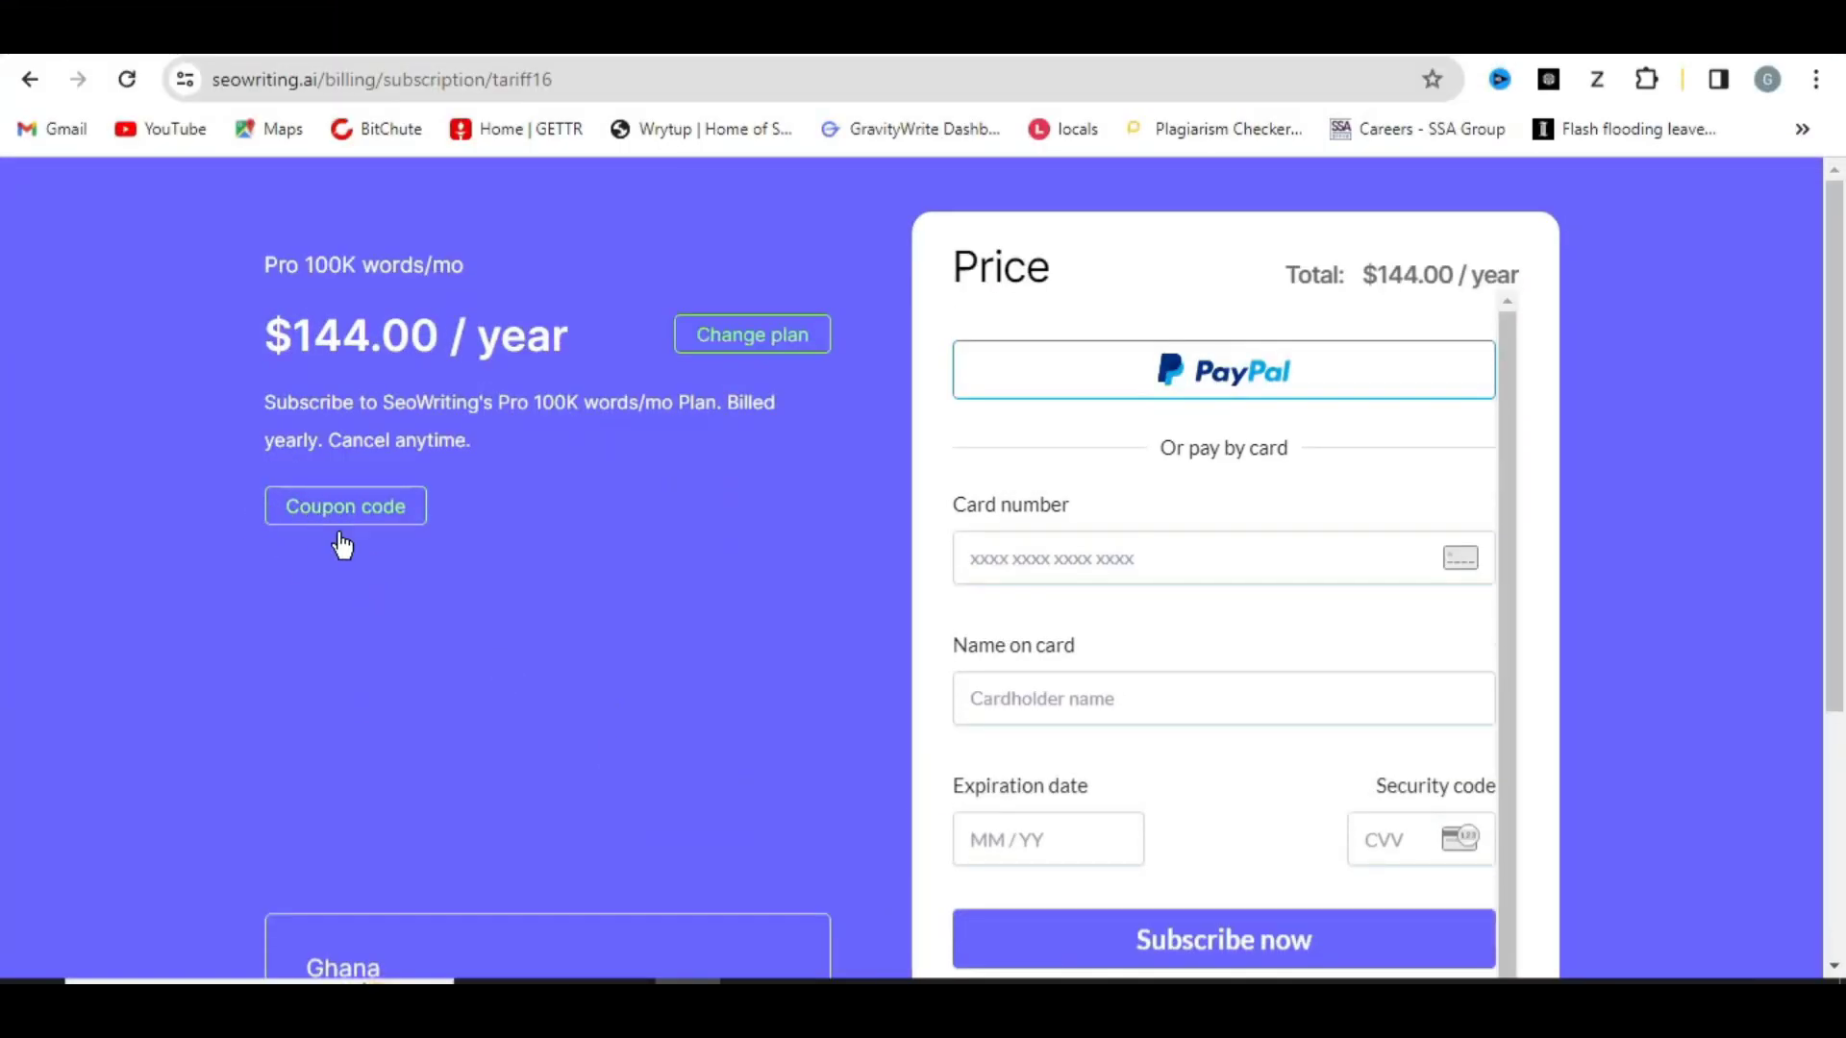
left_click(354, 516)
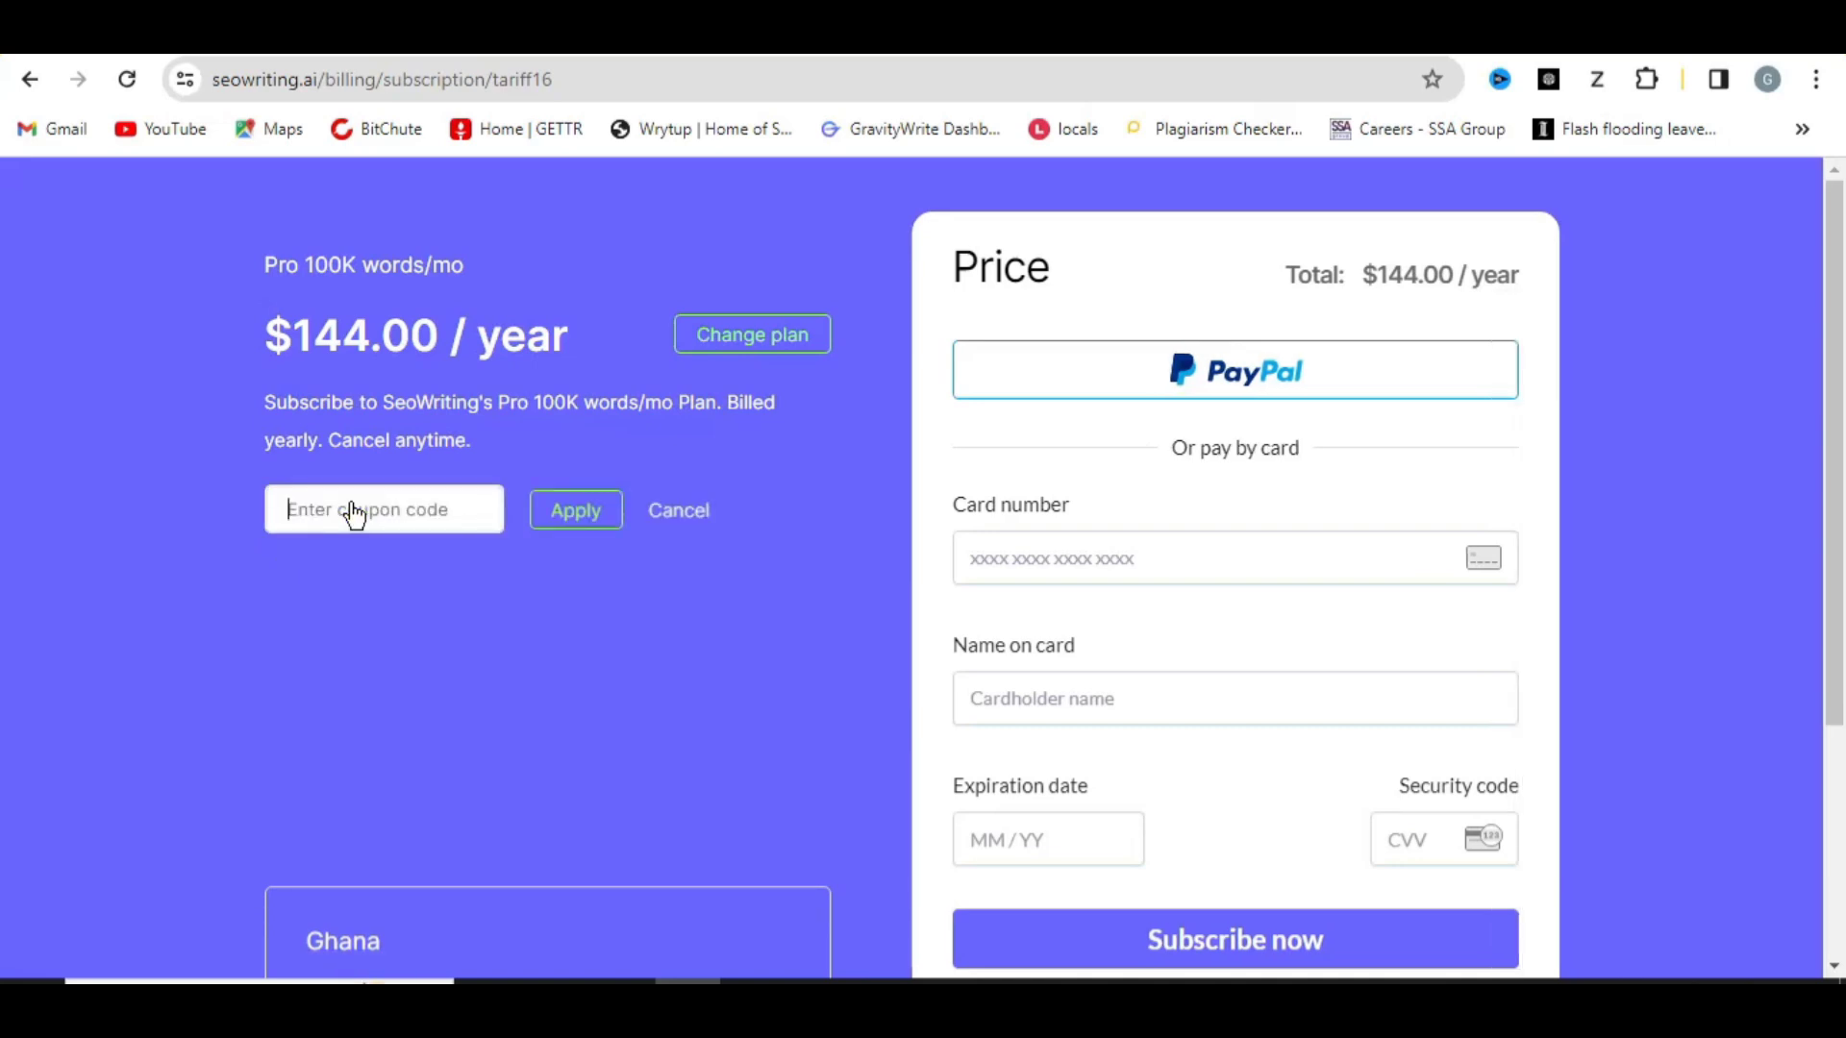
type("Ghent")
left_click(581, 516)
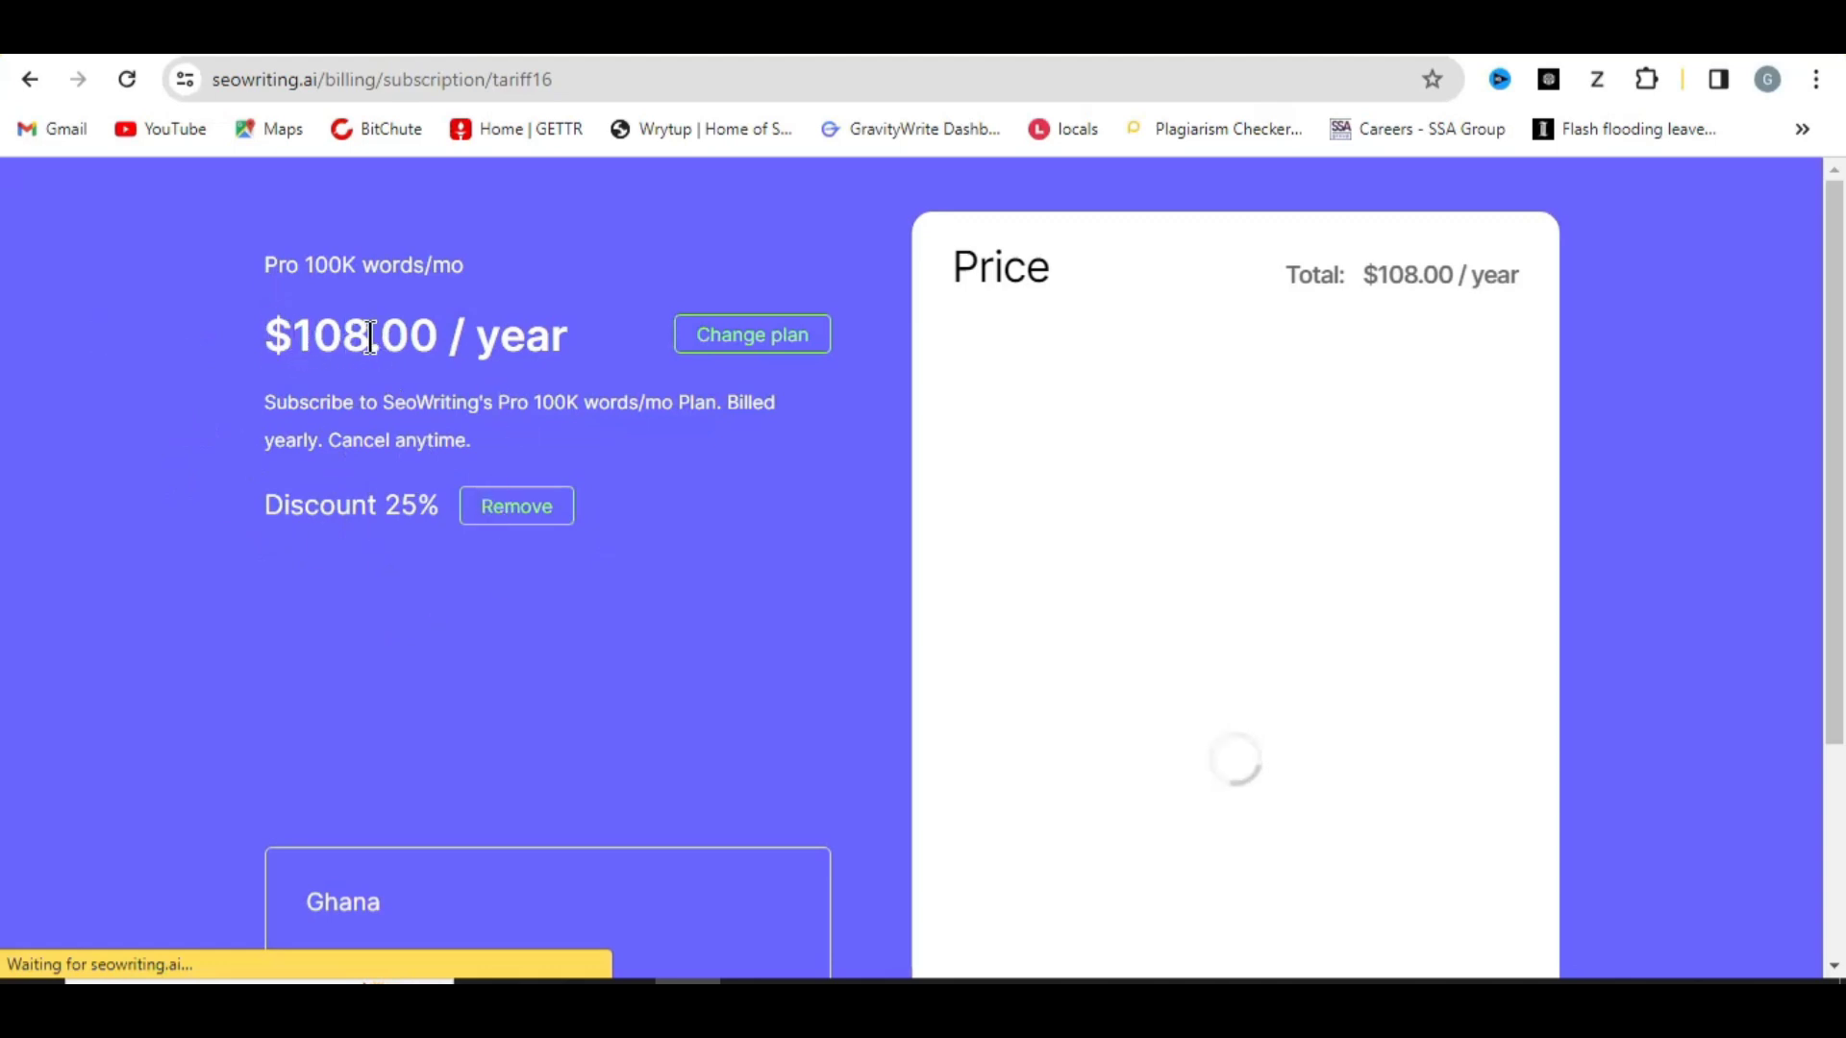
Confirm the $108.00/year total and scroll through the PayPal and card payment form.
left_click_drag(265, 336, 370, 338)
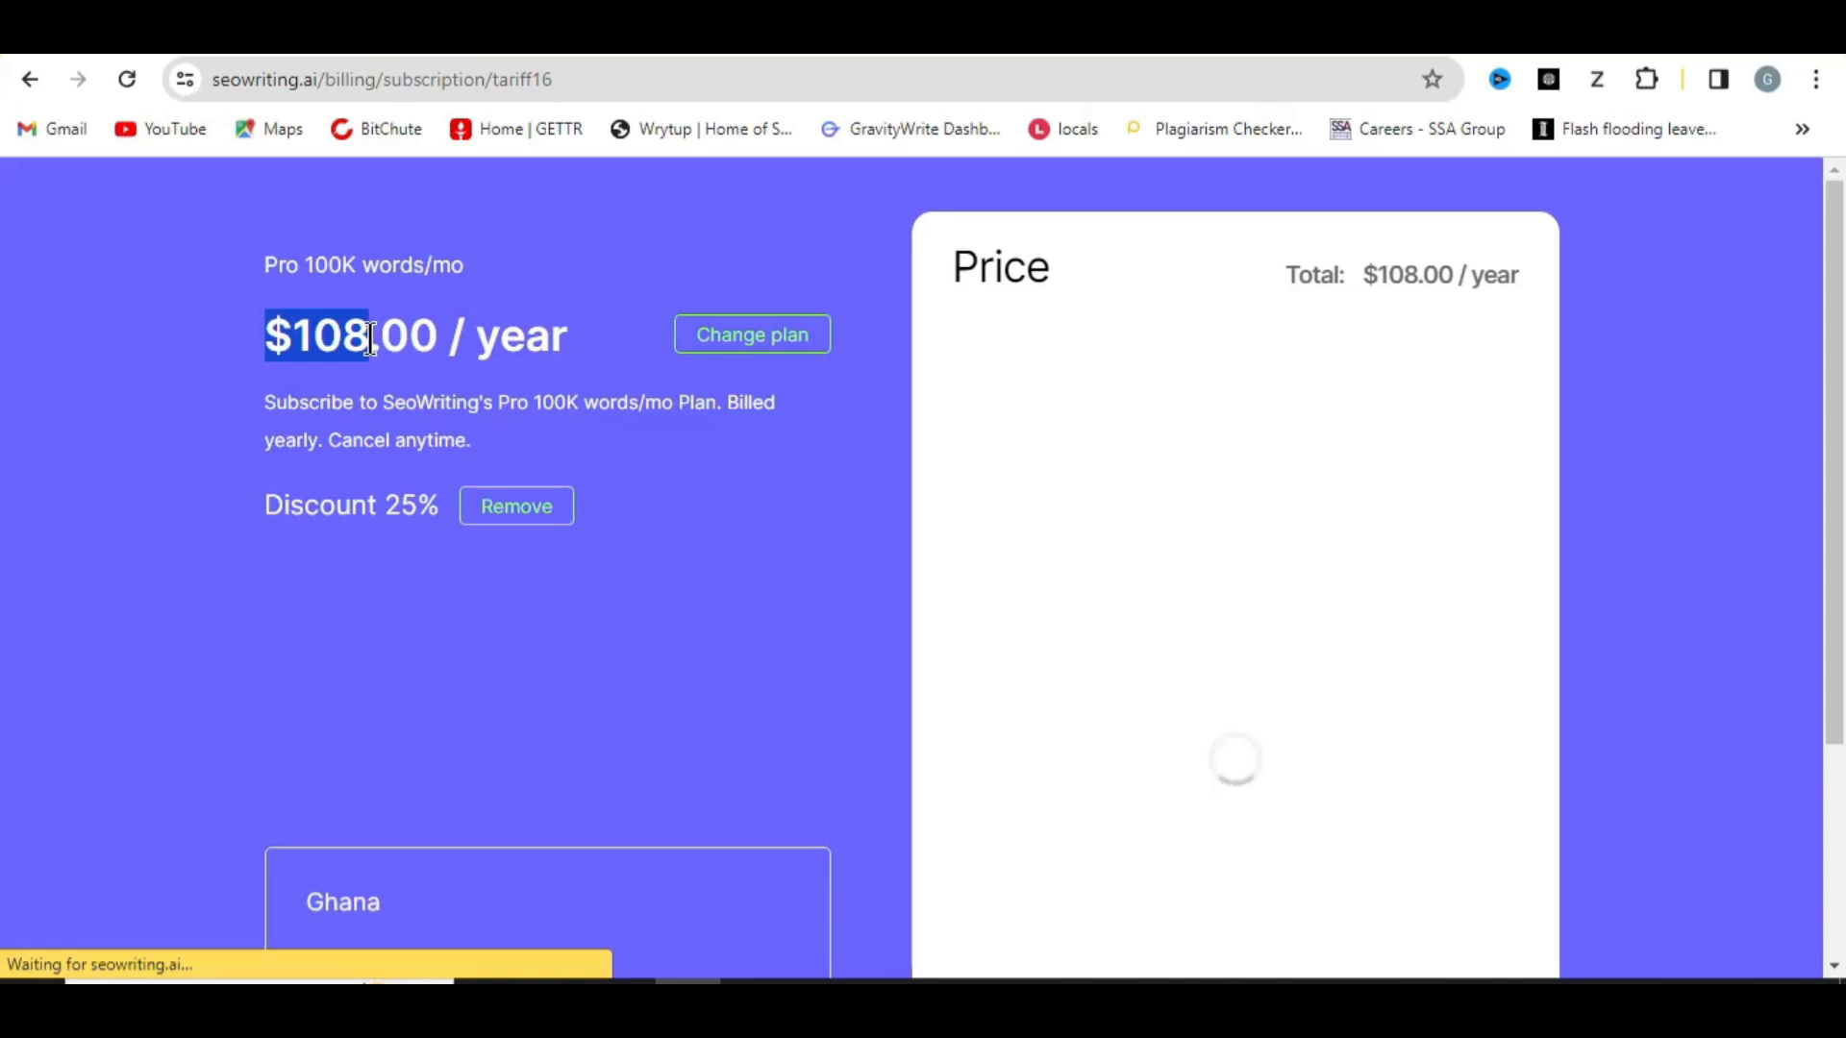
left_click(370, 339)
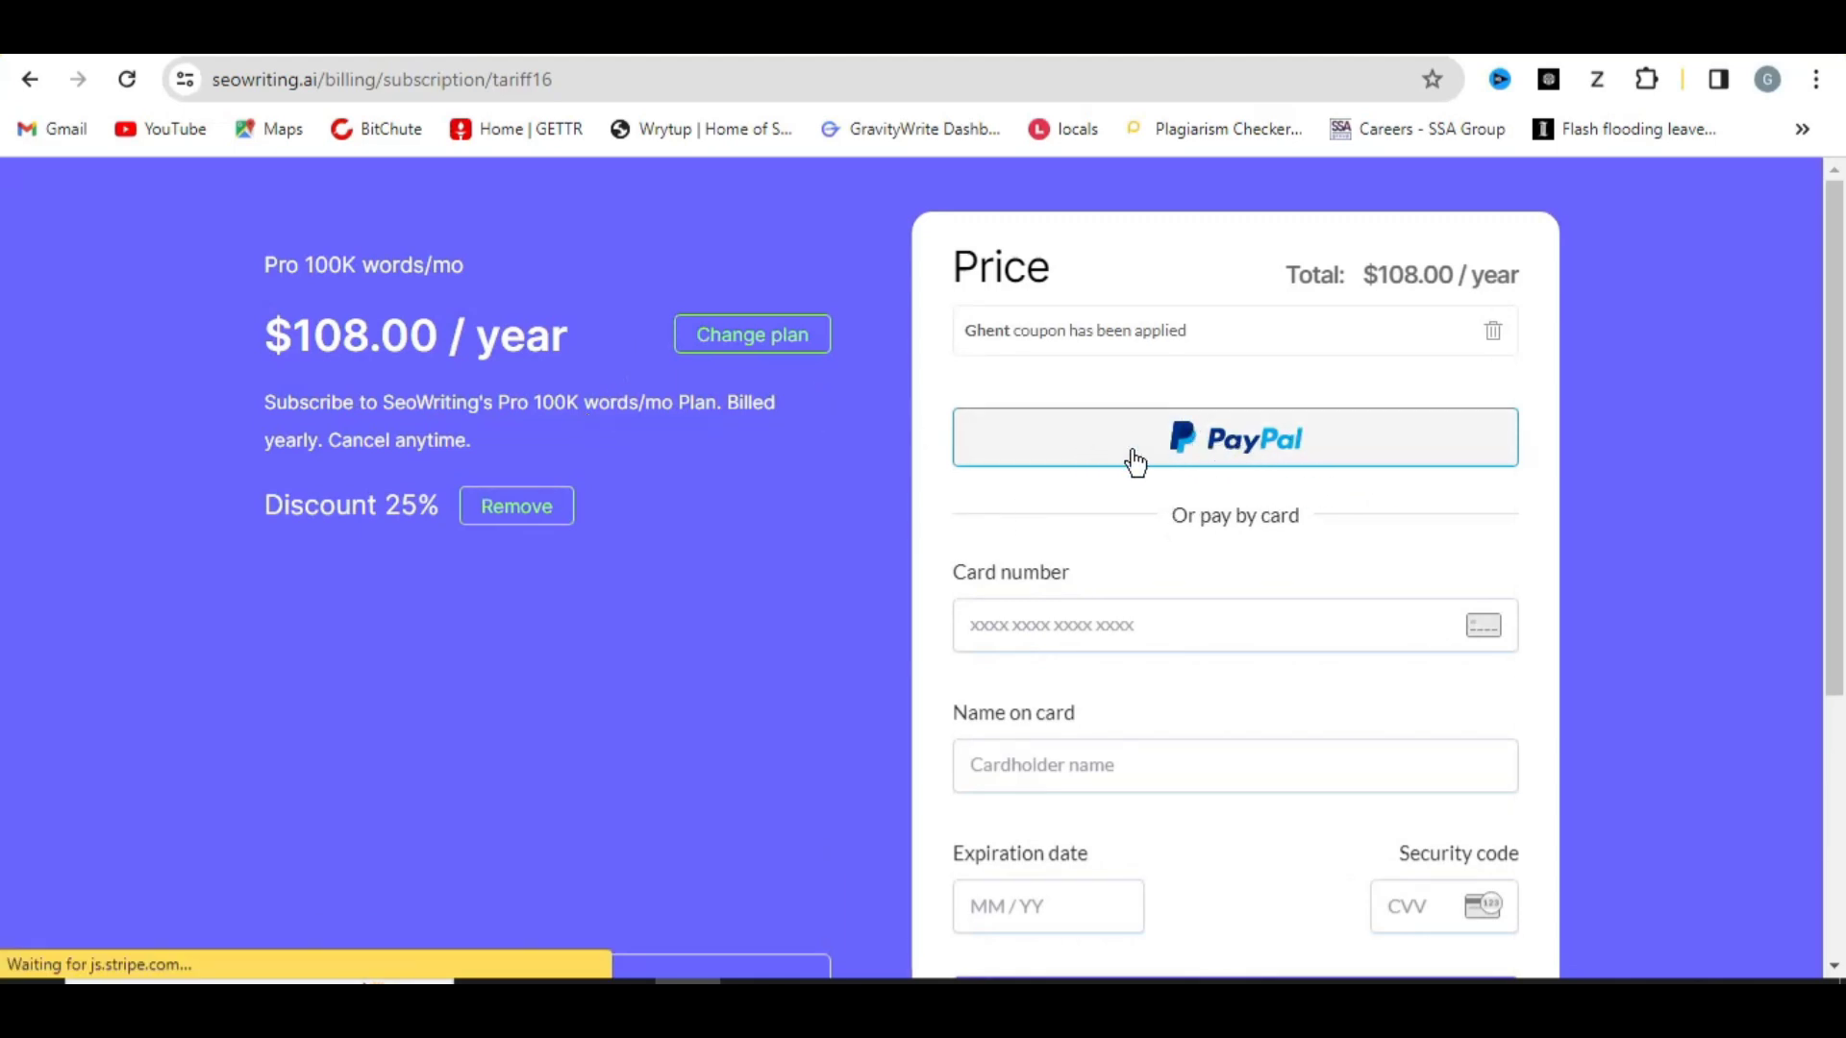
scroll(1145, 550, "down", 1)
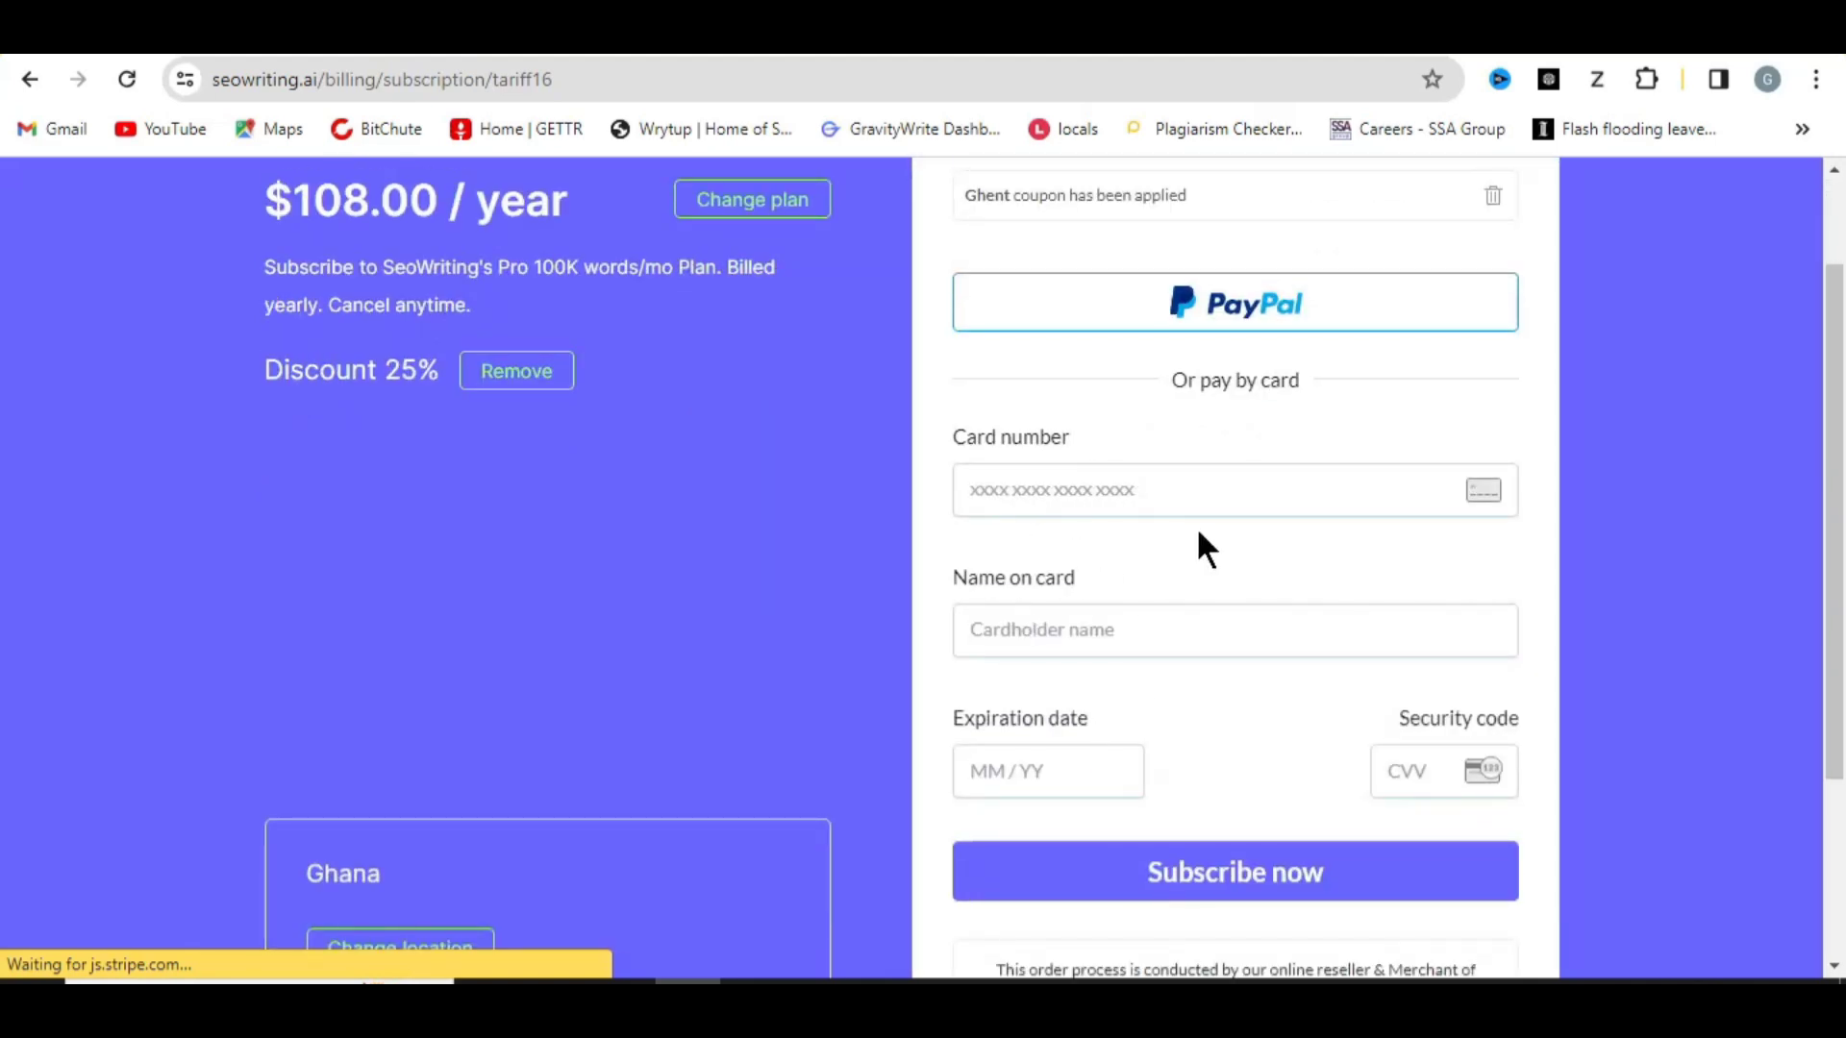
scroll(1108, 749, "down", 1)
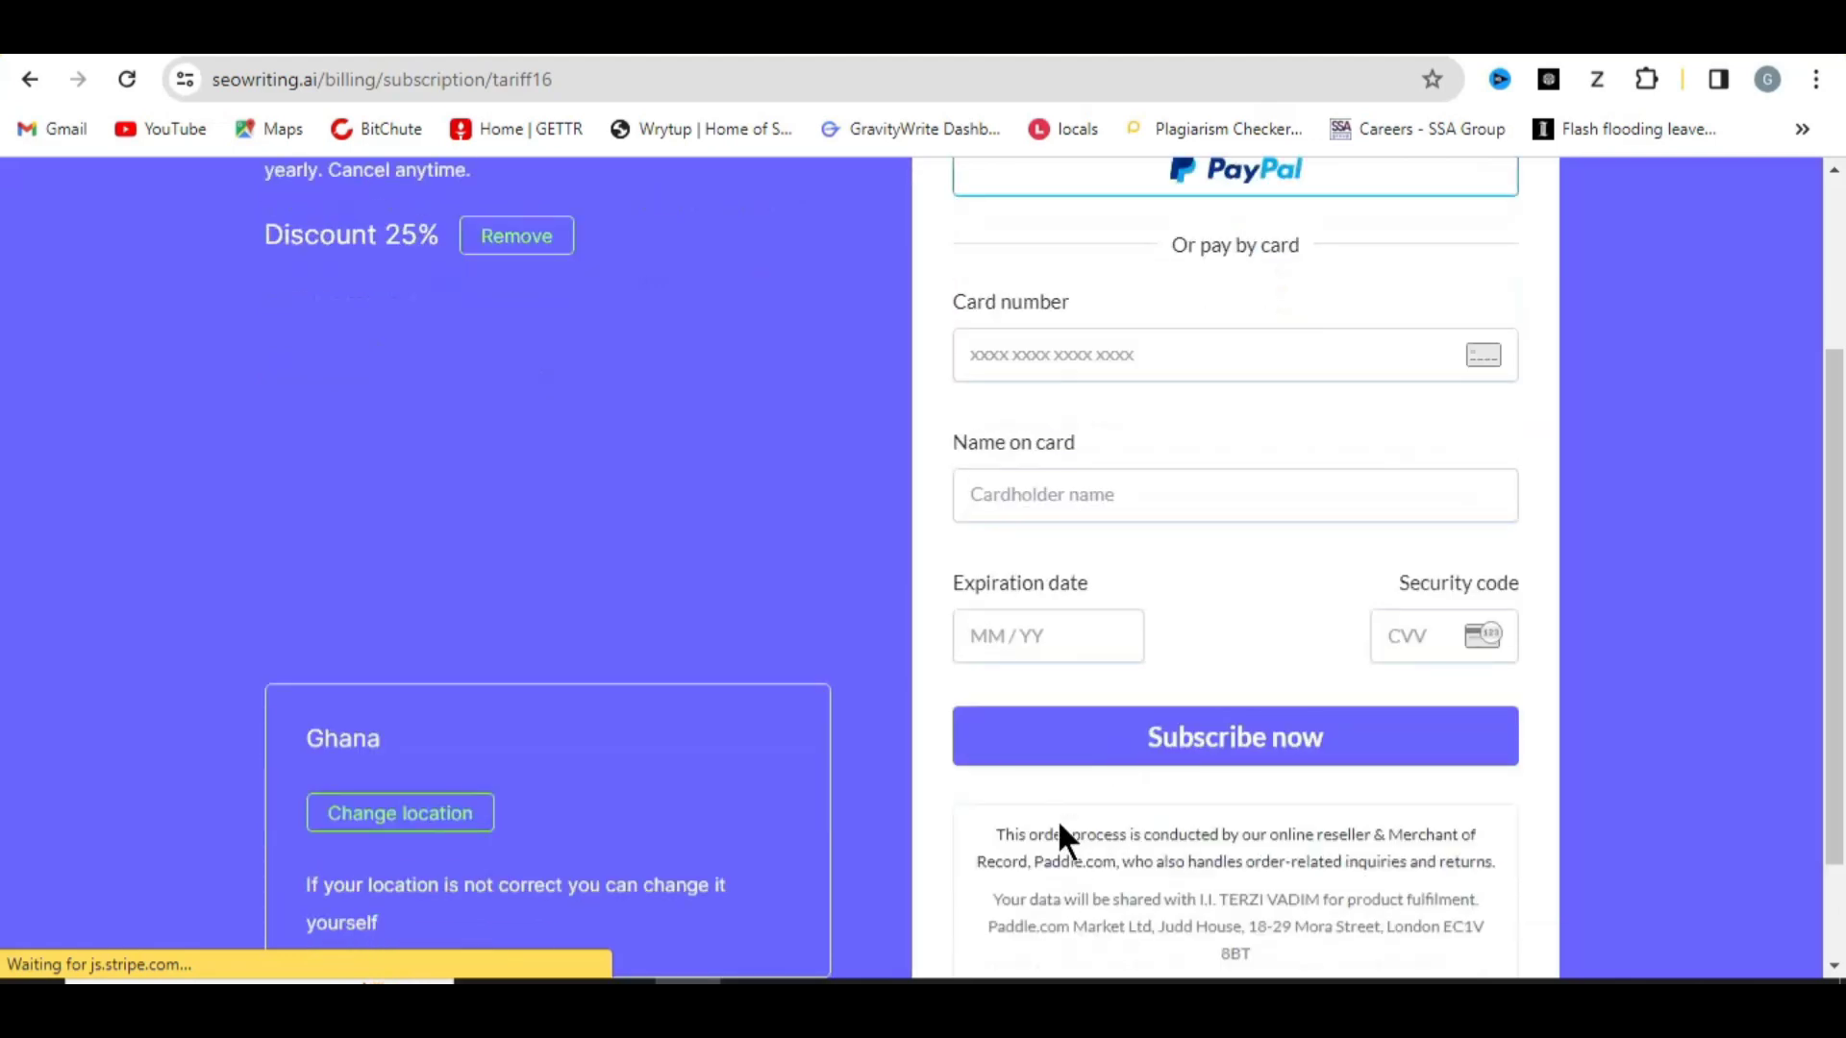
scroll(1081, 770, "up", 2)
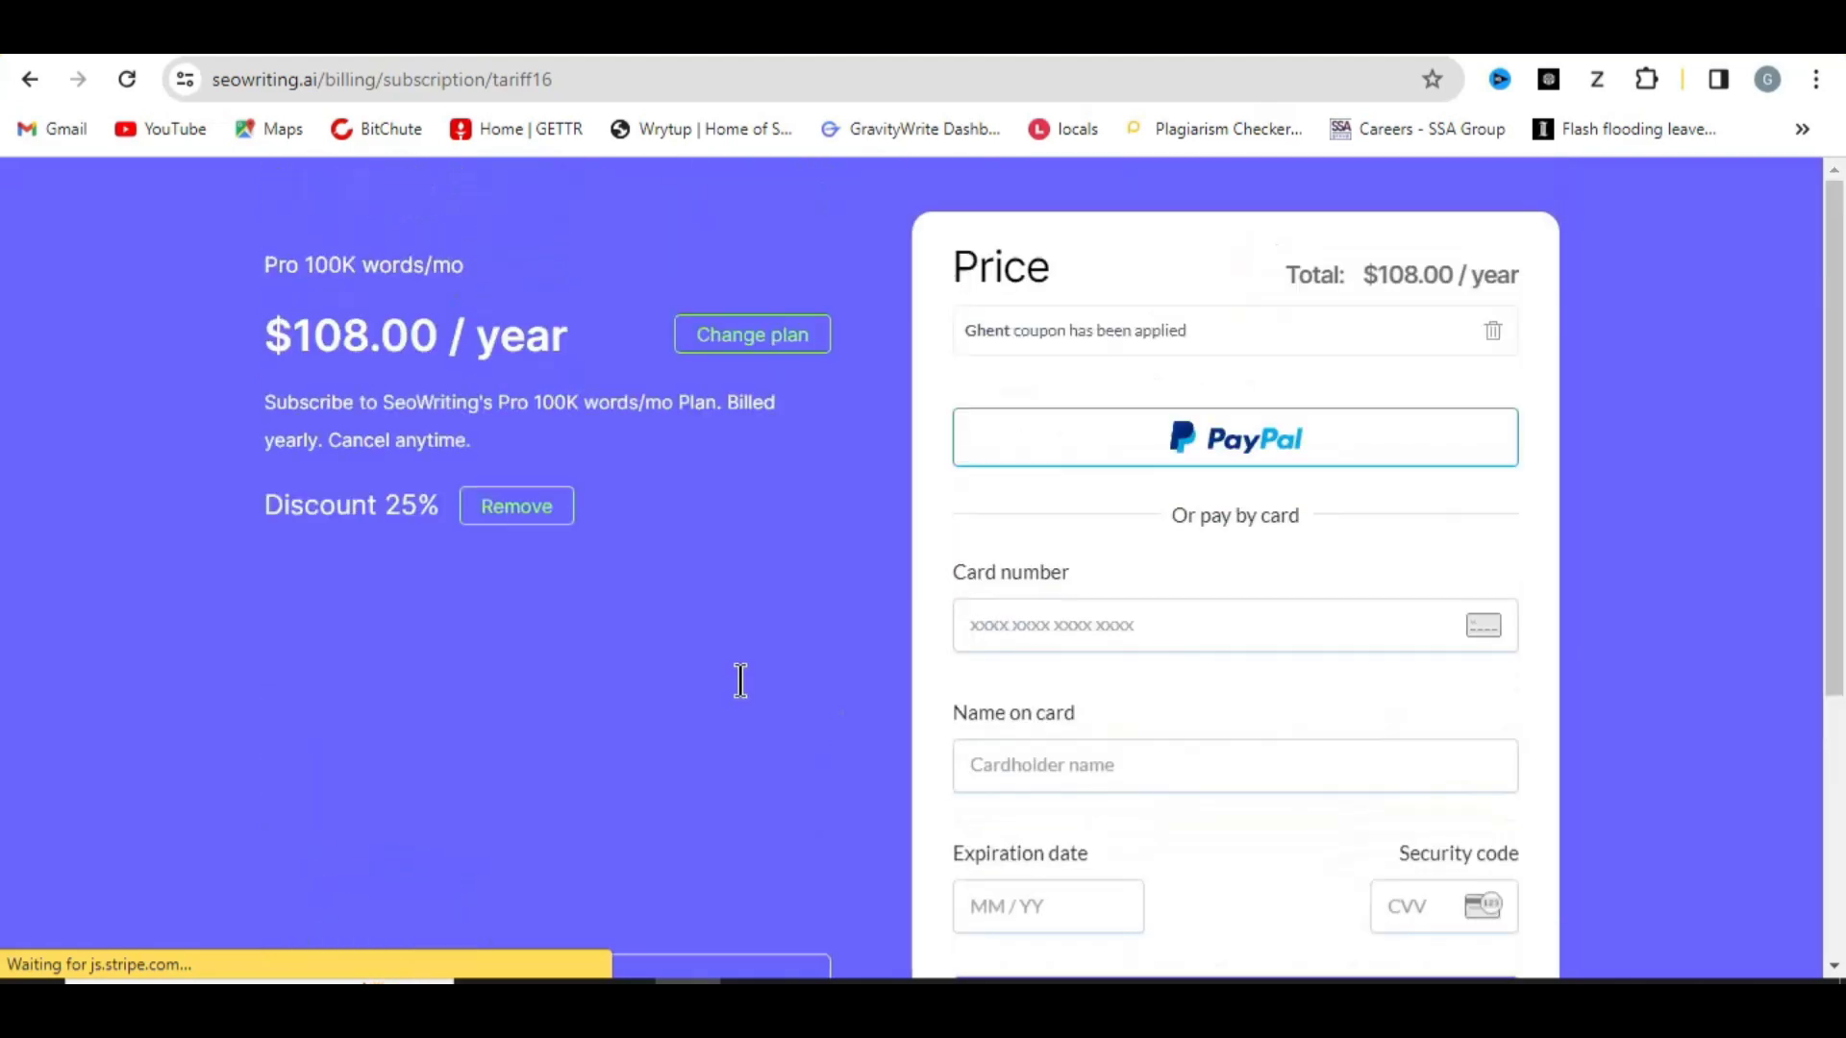